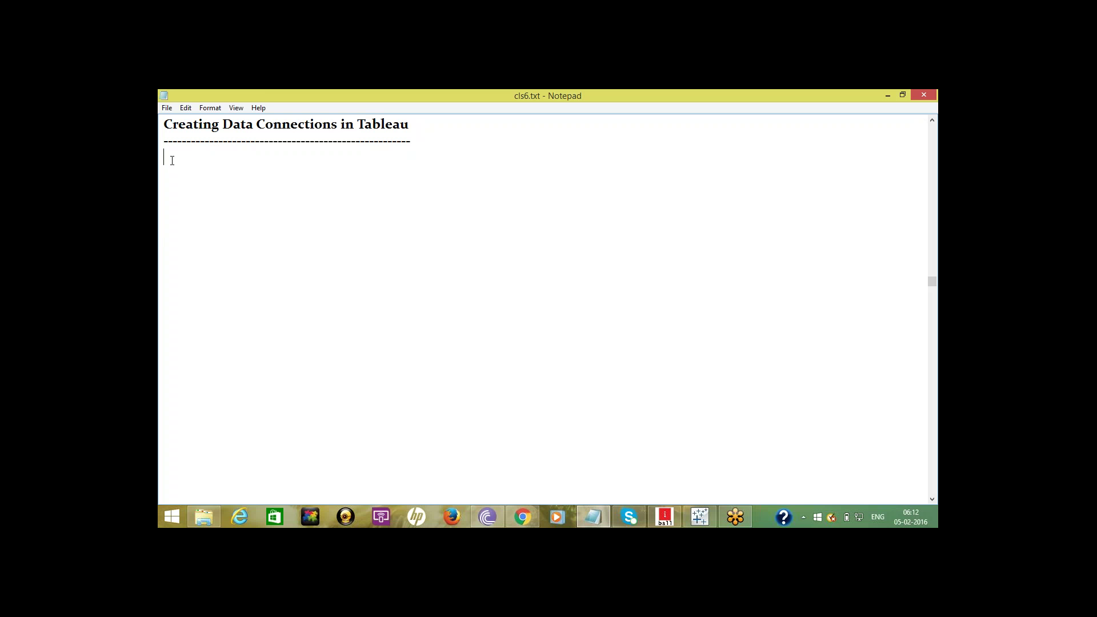
# Step: Write the line "-> In Tableau, We have 2 types of Data Connections" under the underlined heading
pyautogui.write('-> In Tablau')
pyautogui.press('BackSpace')
pyautogui.press('BackSpace')
pyautogui.write('eau, We have ')
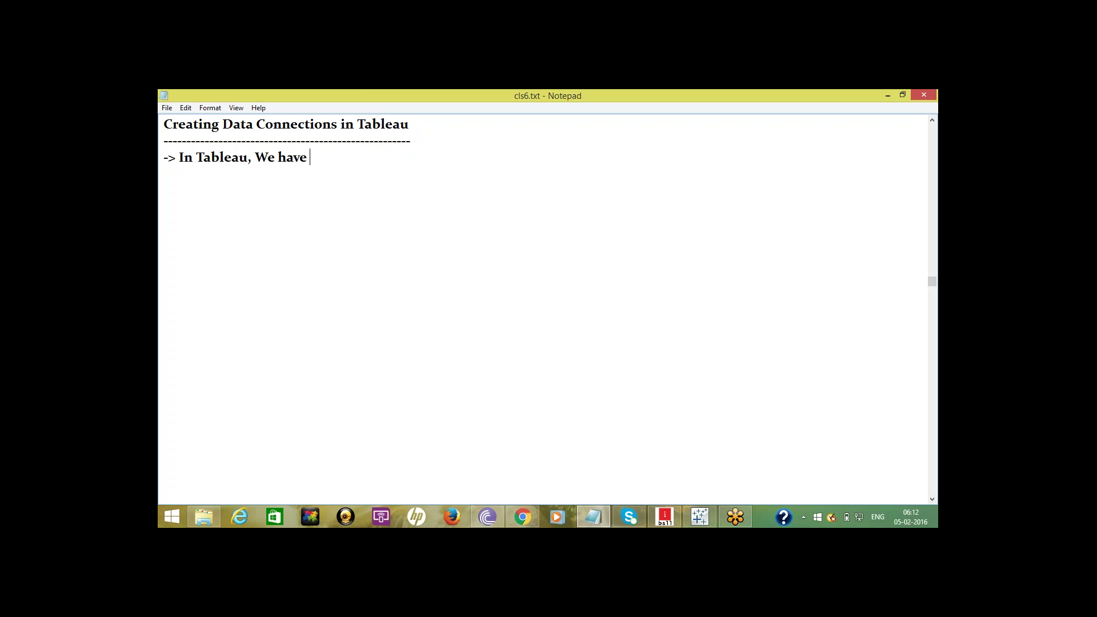
pyautogui.write('2 types of Data ')
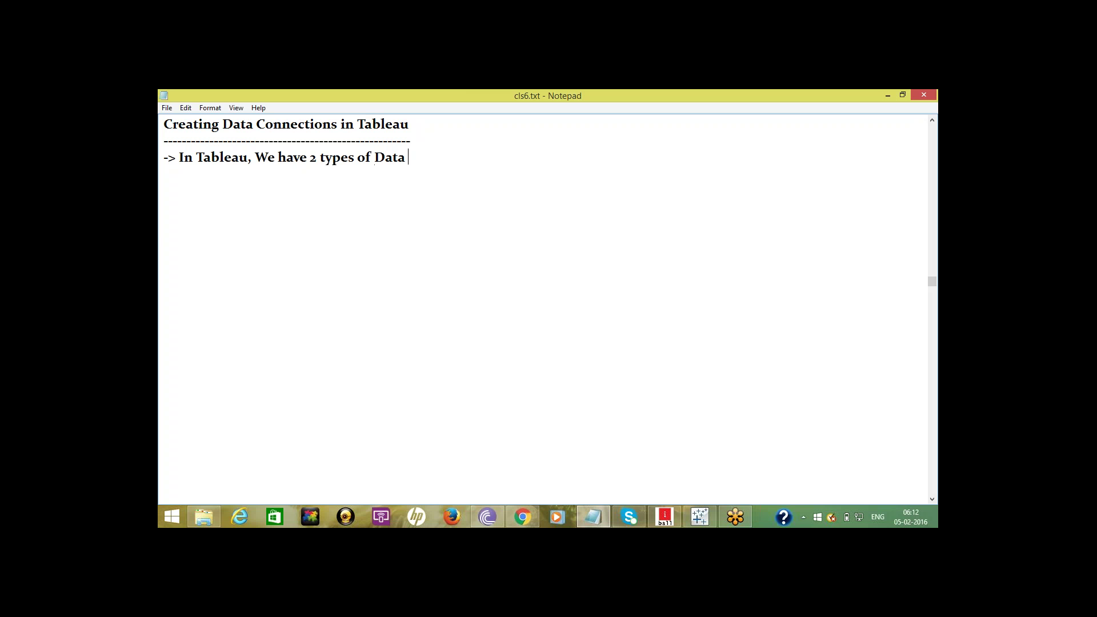
pyautogui.write('Connections ')
# Step: List the two connection types on separate lines as "1. Live Connection" and "2. Extract Connection"
pyautogui.write('1.')
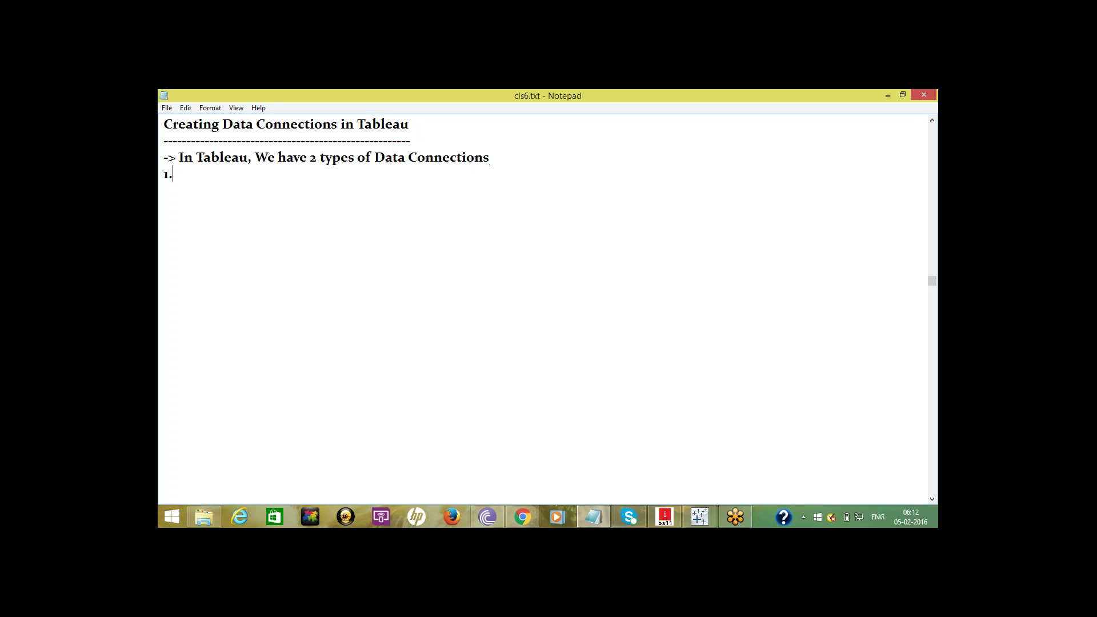
pyautogui.write(' Live Connection')
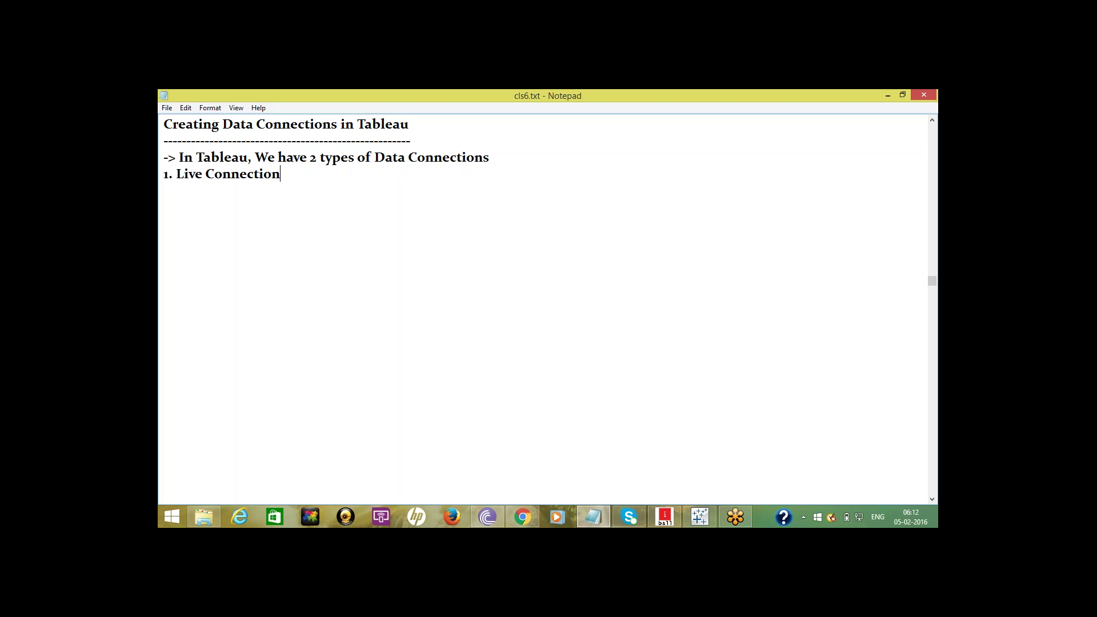
pyautogui.press('Return')
pyautogui.write('2. Extract C')
pyautogui.write('onnection')
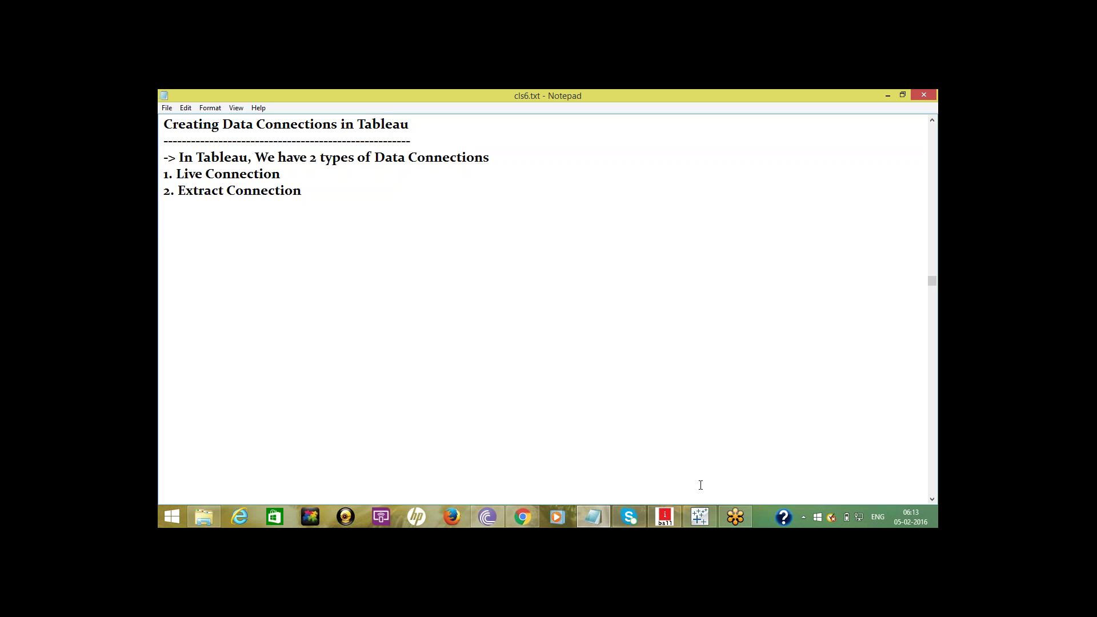
# Step: Switch to Tableau, connect to the Excel workbook "Sample - Superstore Subset (Excel).xlsx" and add its Orders sheet to the data source
pyautogui.click(700, 517)
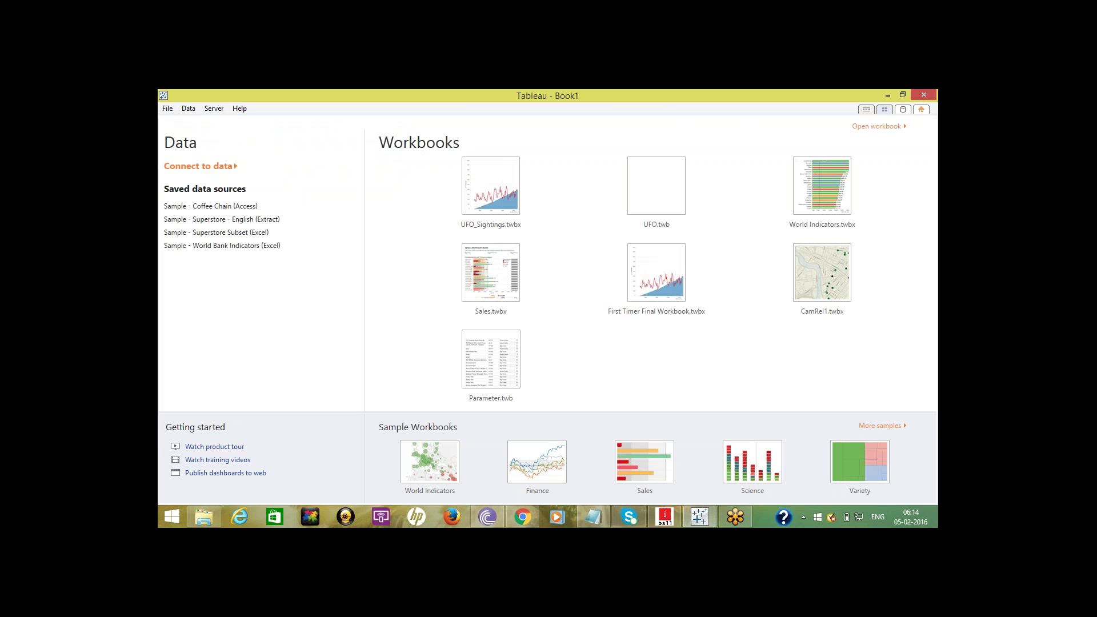
pyautogui.click(200, 166)
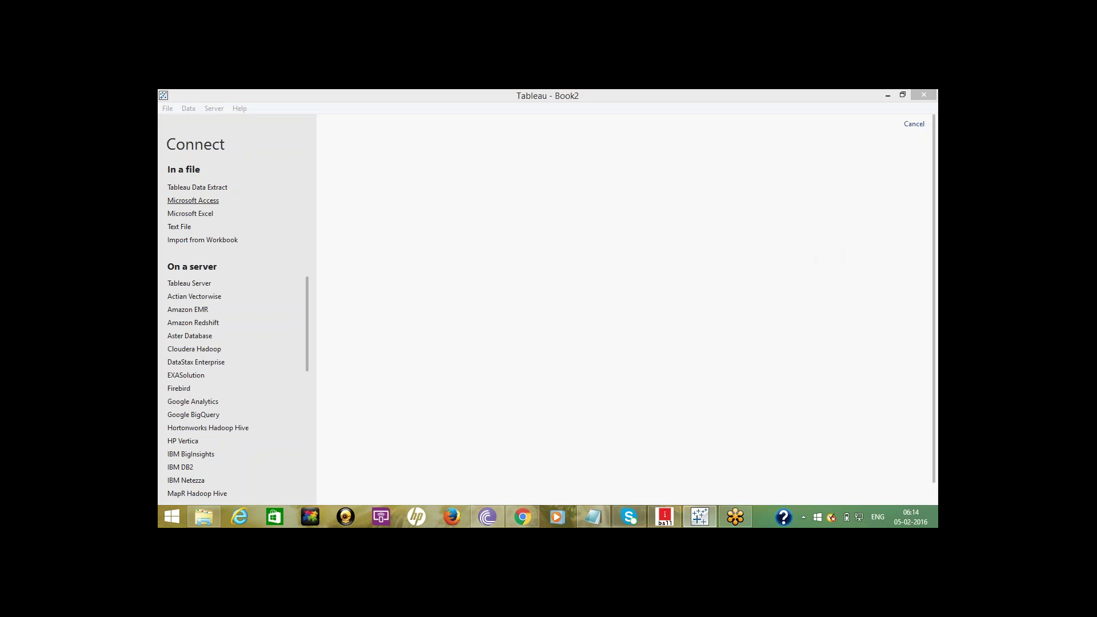
pyautogui.click(189, 215)
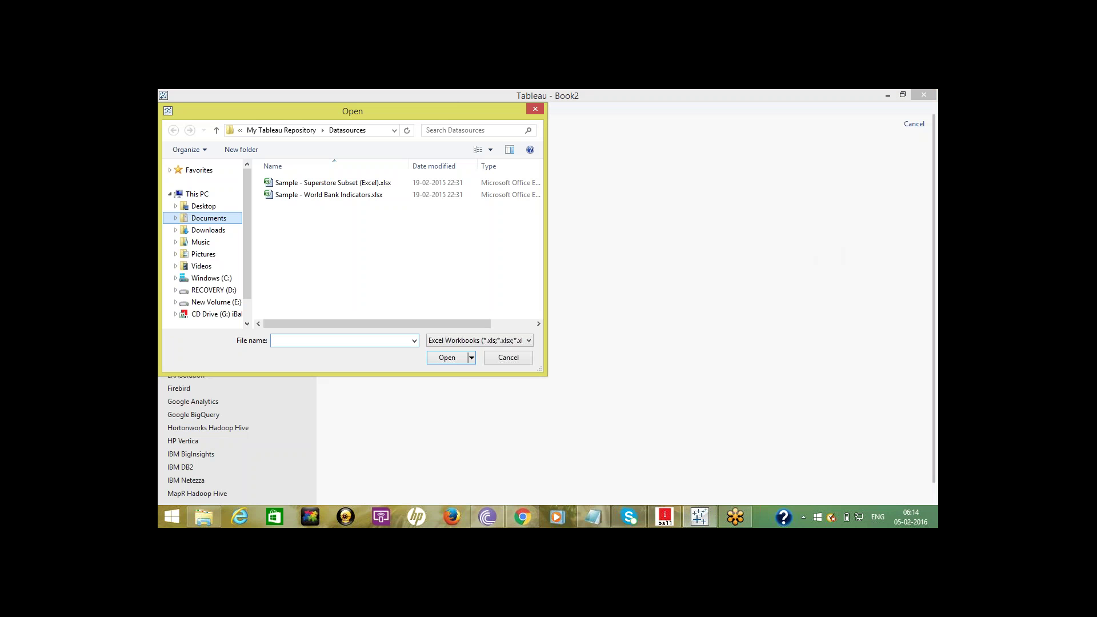
pyautogui.click(315, 184)
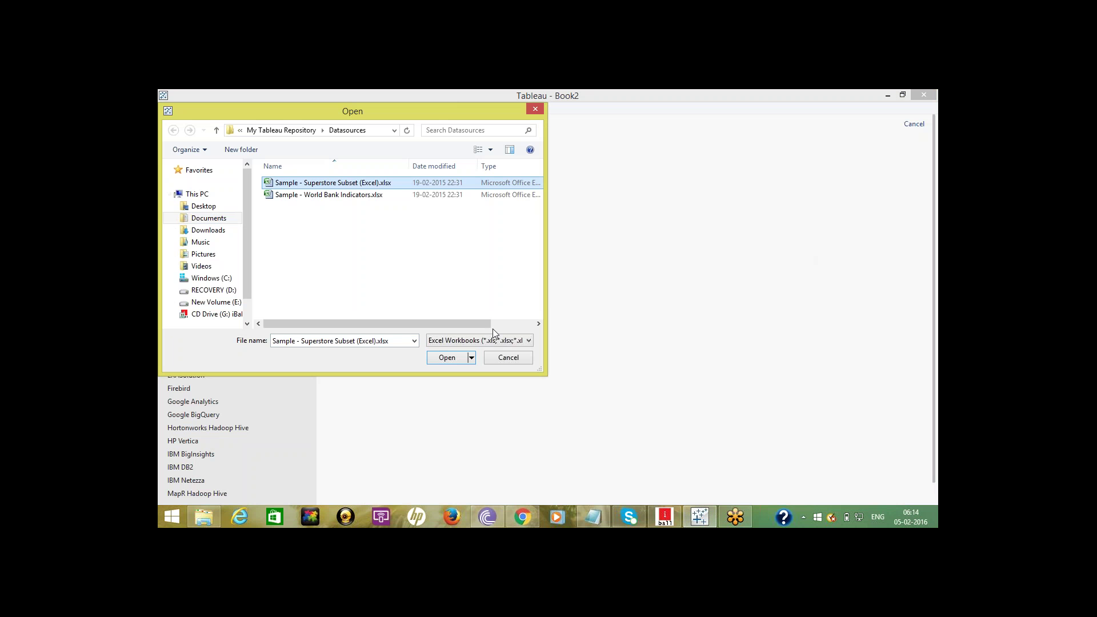
pyautogui.click(448, 358)
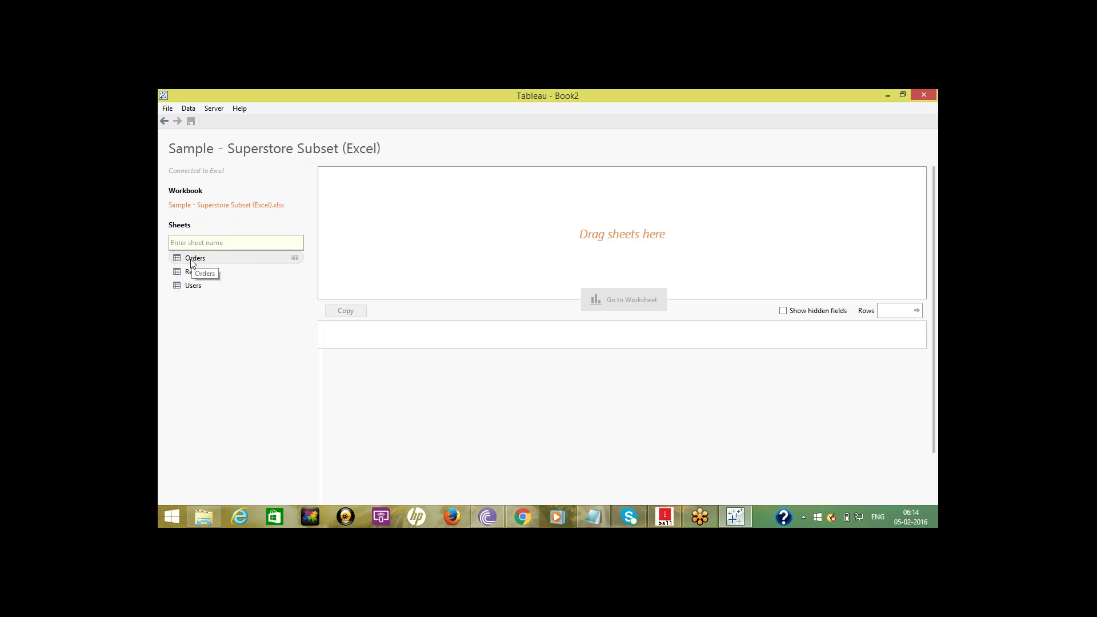
pyautogui.moveTo(193, 263); pyautogui.dragTo(531, 213)
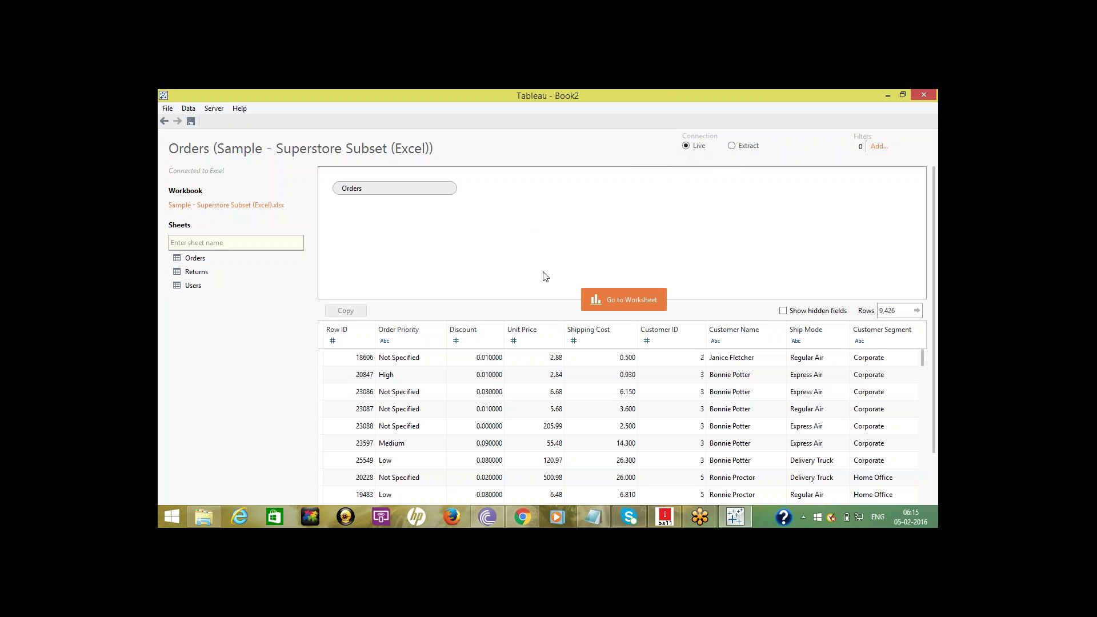
# Step: Return to the Notepad notes and copy "1. Live Connection" below the list as a section heading underlined with dashes
pyautogui.click(597, 519)
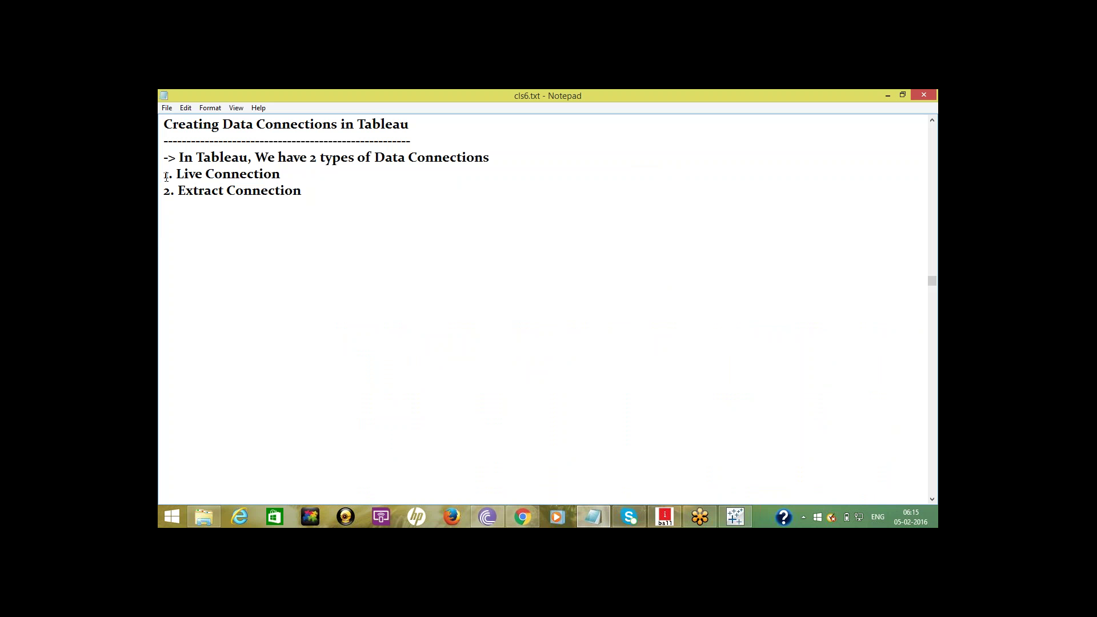
pyautogui.moveTo(164, 173); pyautogui.dragTo(305, 173)
pyautogui.hotkey('ctrl', 'c')
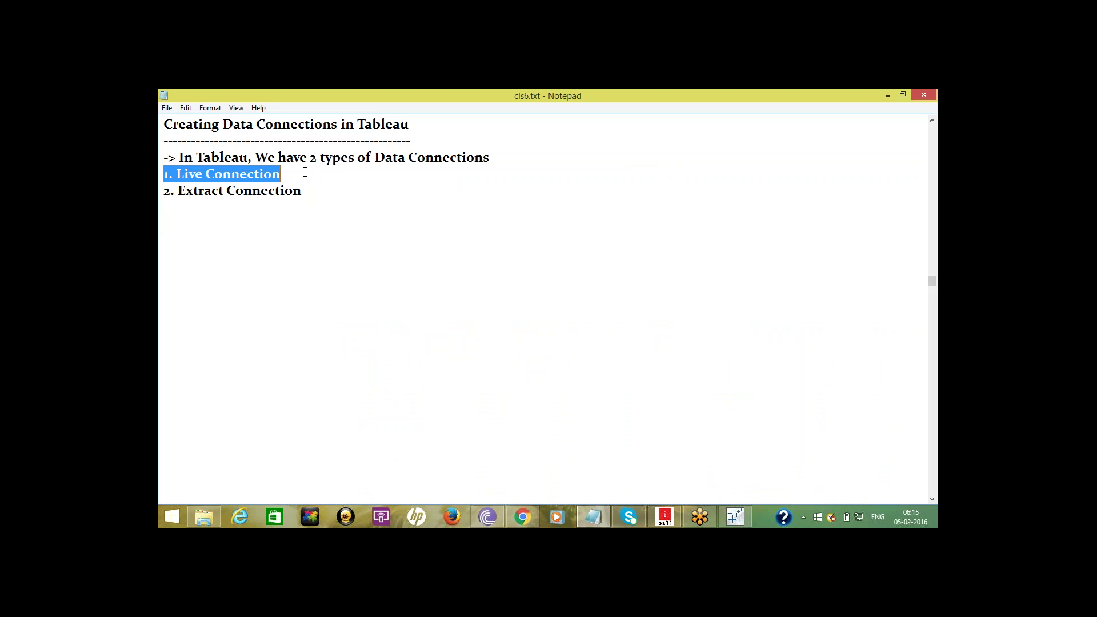
pyautogui.click(166, 221)
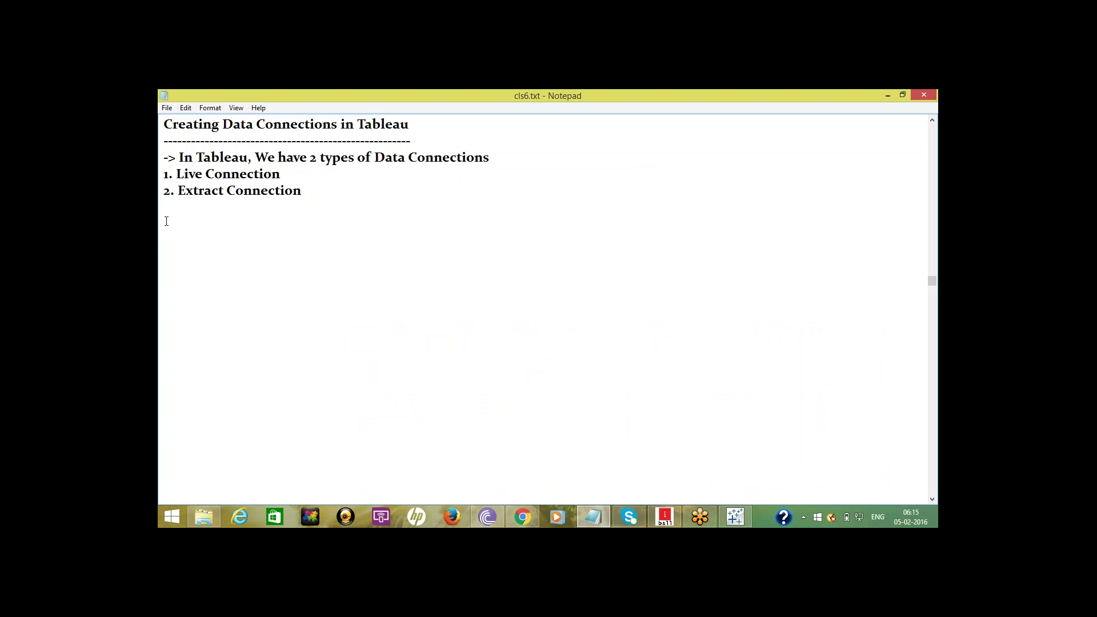
pyautogui.hotkey('ctrl', 'v')
pyautogui.press('Return')
pyautogui.write('--------------------------')
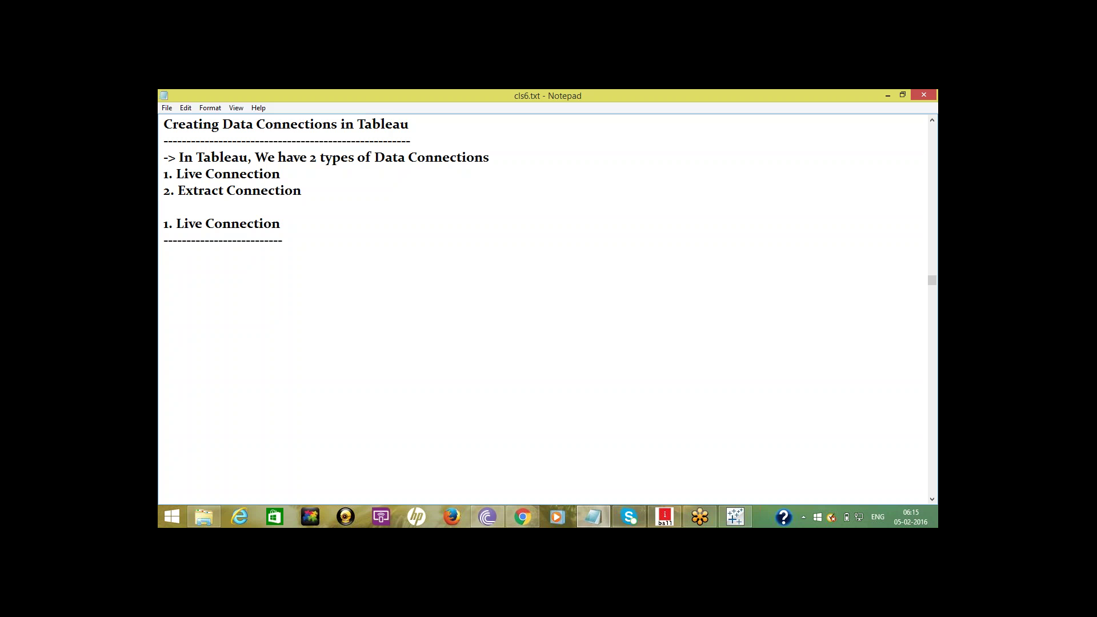
# Step: Add the note "-> If we define Connection Type as Live, then there will be a Live Communication between Tableau and Data Source"
pyautogui.press('Return')
pyautogui.write('-')
pyautogui.write('> If we ')
pyautogui.write('define')
pyautogui.write(' Conne')
pyautogui.write('ion')
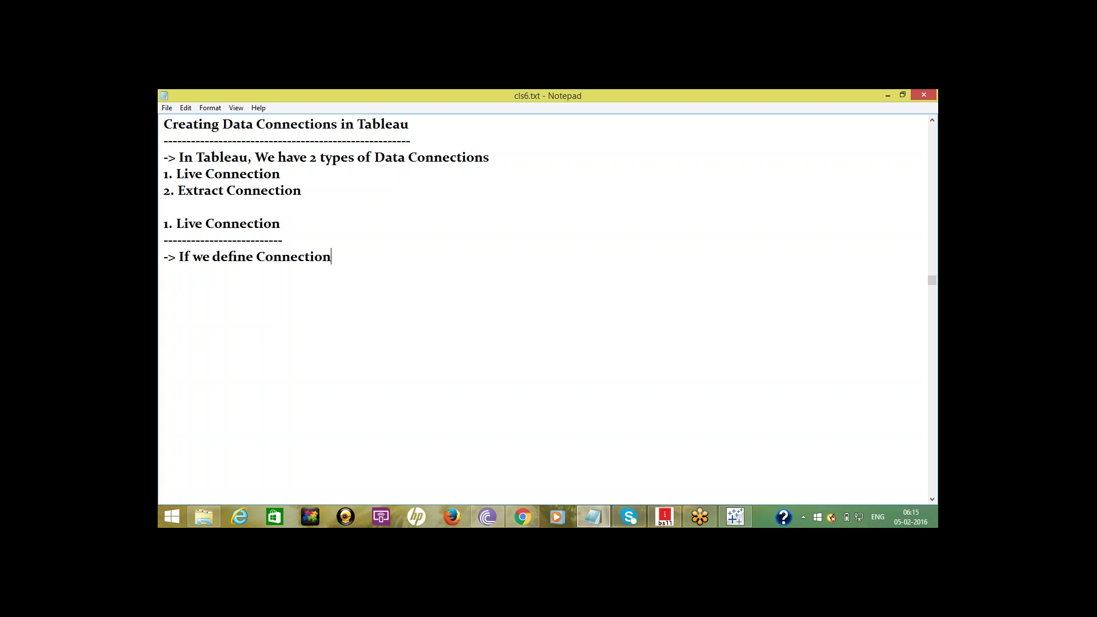
pyautogui.write(' Type as Live, then there')
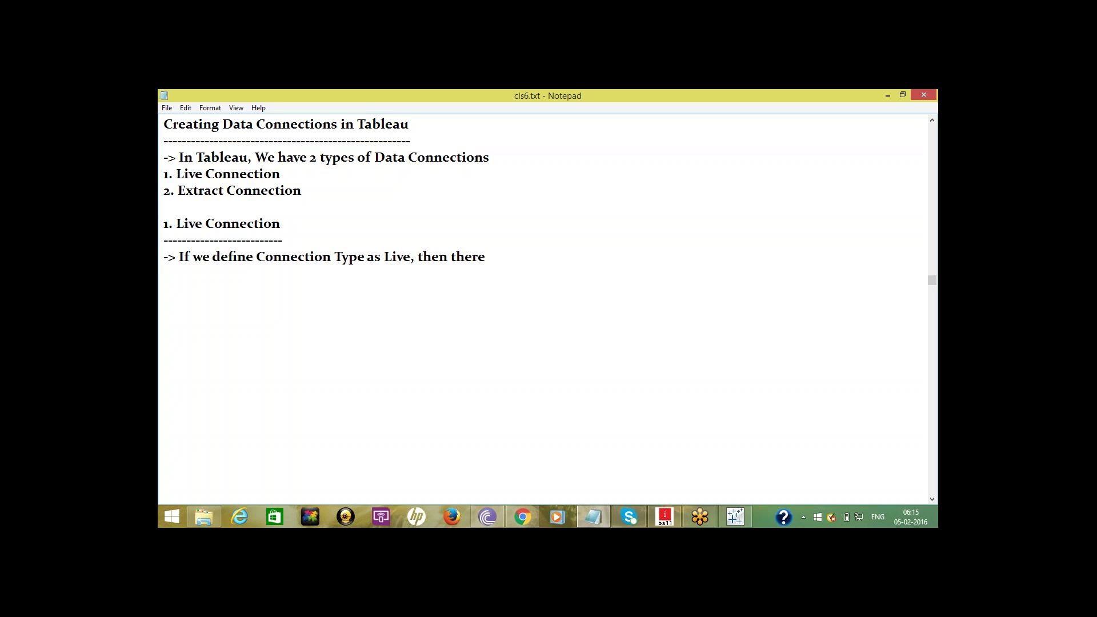
pyautogui.write(' will be a Live Commu')
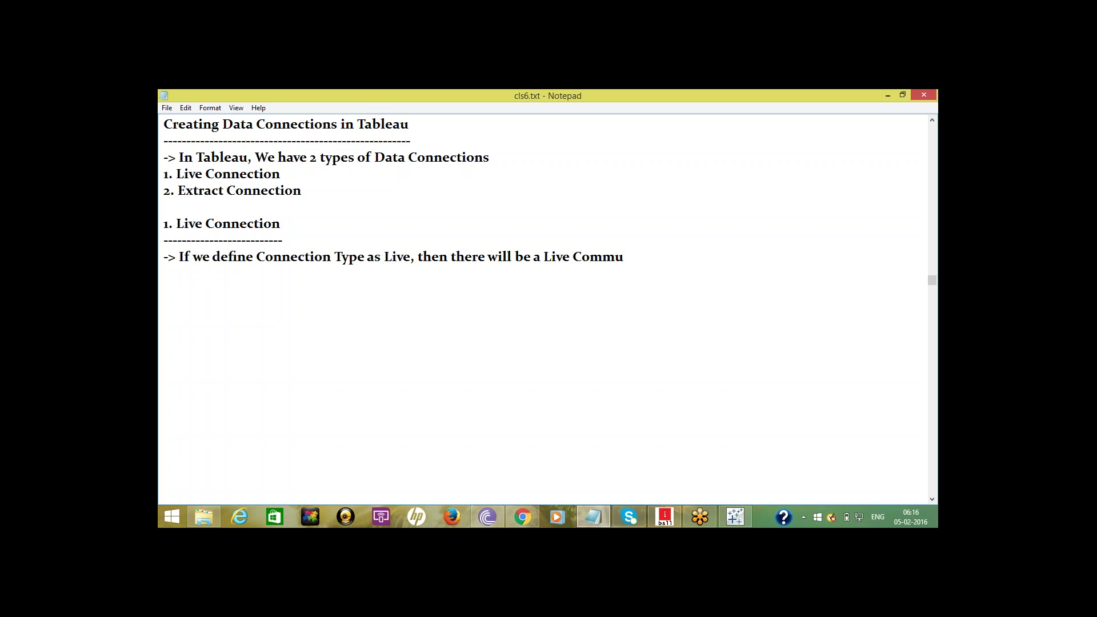
pyautogui.write('nication between')
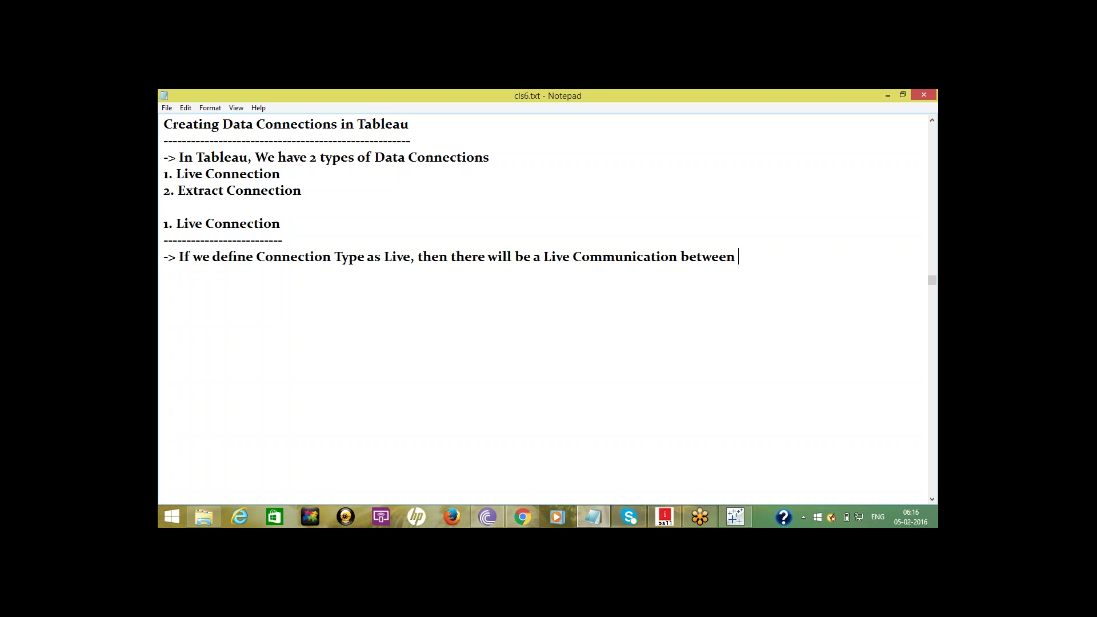
pyautogui.write(' Tableau and Data S')
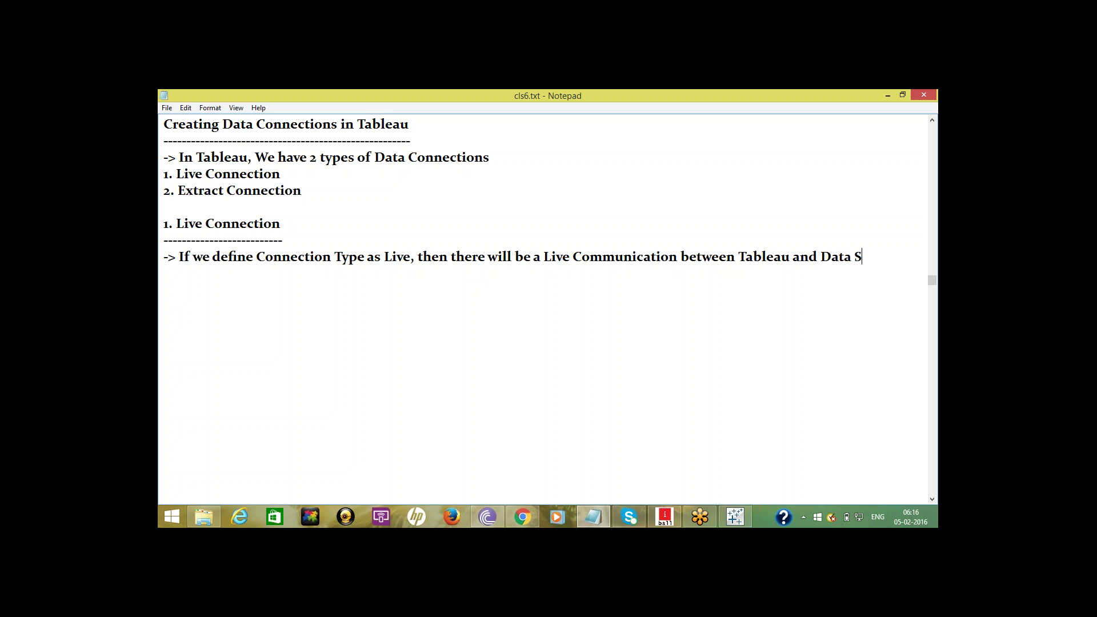
pyautogui.write('ource')
# Step: Add the note "-> It sends dynamic SQL or MDX Statements directly to the Source Database" on a new line
pyautogui.press('Return')
pyautogui.write('-> It send')
pyautogui.write('s dynam')
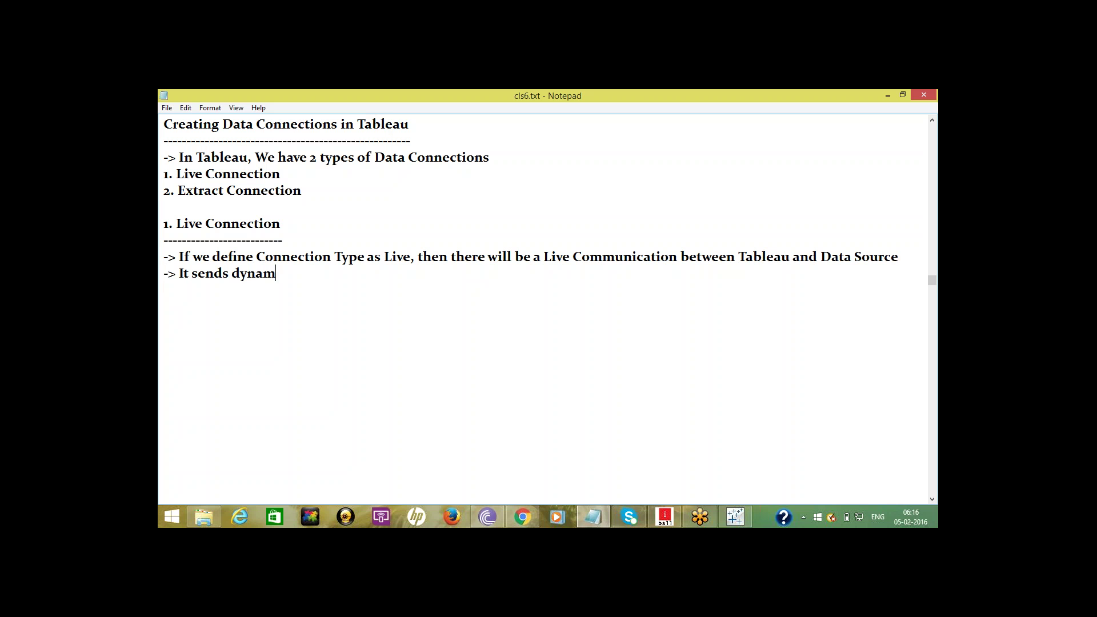
pyautogui.write('ic SQL or MDX St')
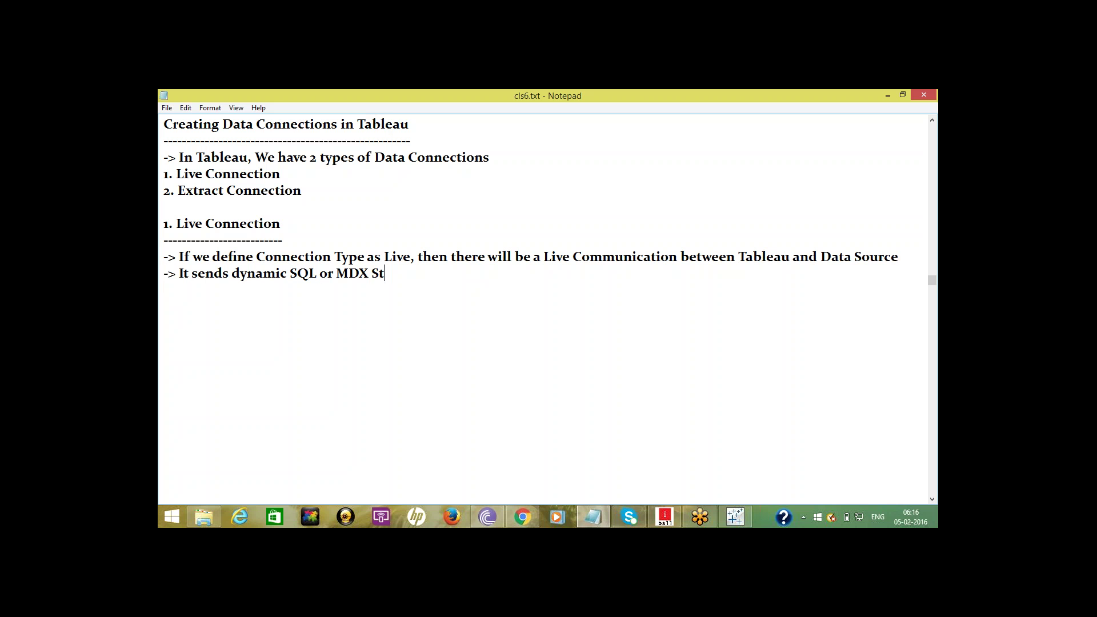
pyautogui.write('atements directl')
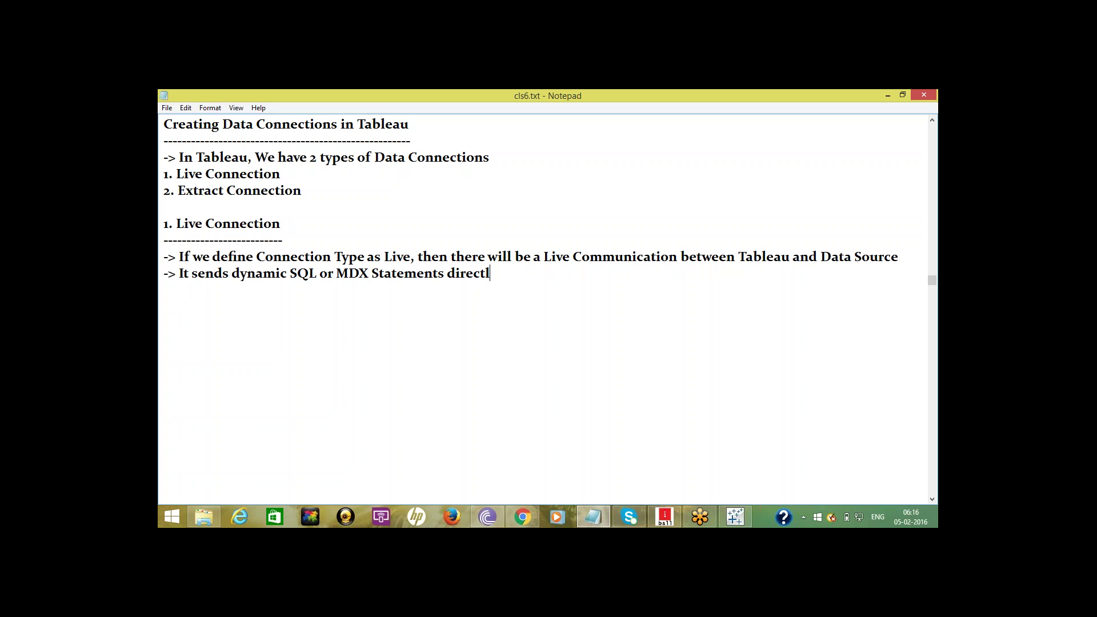
pyautogui.write('y to the Source D')
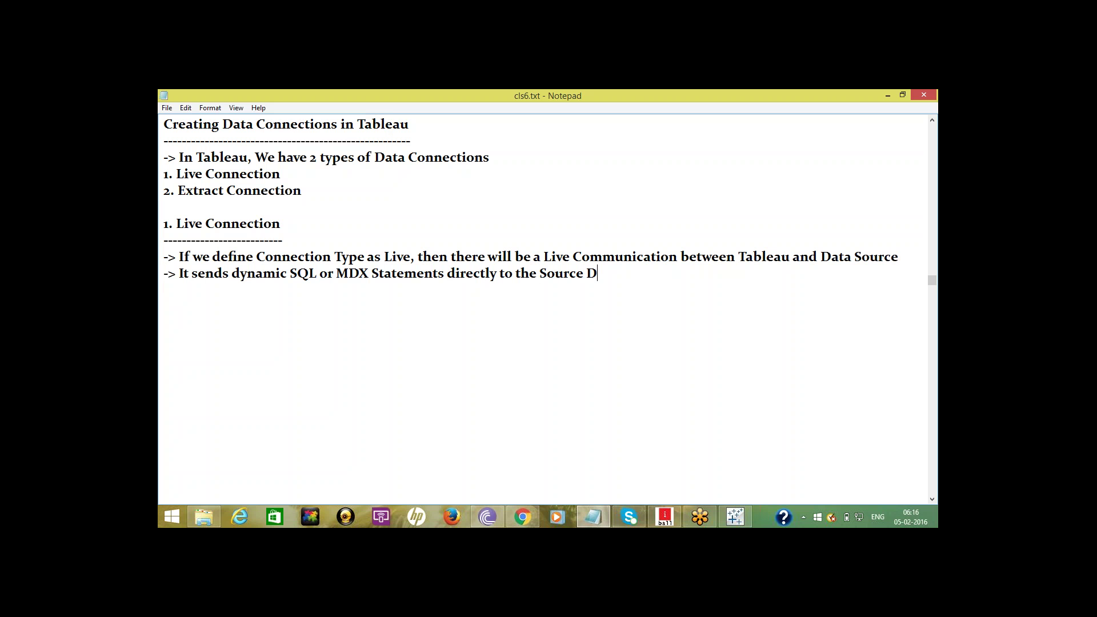
pyautogui.write('atabase')
# Step: Add the note "-> It dont import all data" on a new line of the Live Connection section
pyautogui.press('Return')
pyautogui.write('-> It diont')
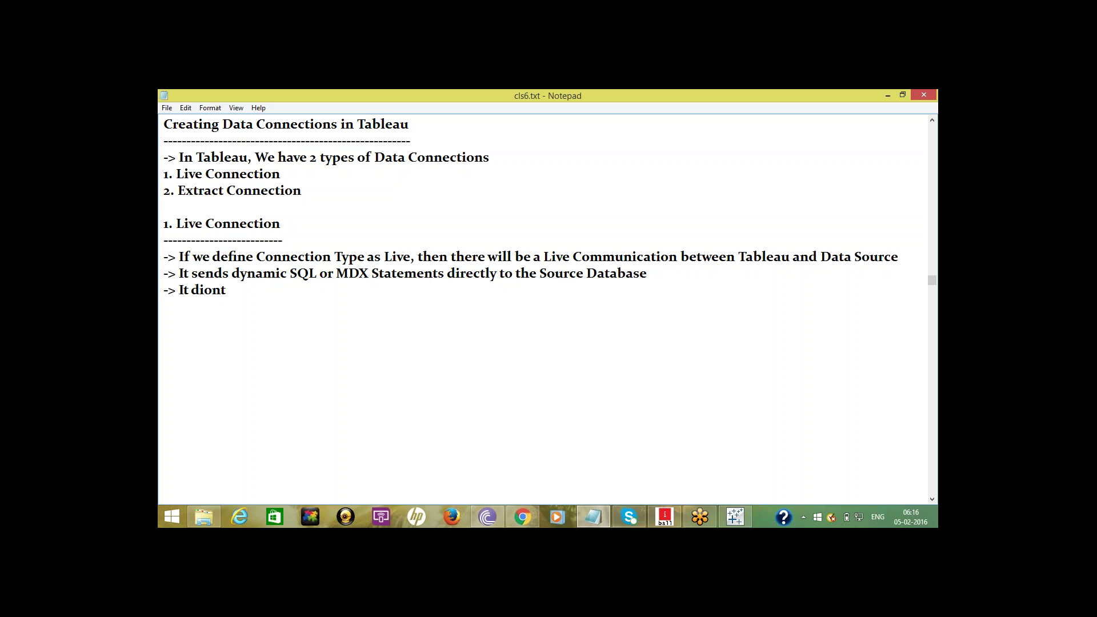
pyautogui.press('BackSpace')
pyautogui.press('BackSpace')
pyautogui.press('BackSpace')
pyautogui.press('BackSpace')
pyautogui.write('ont import all data')
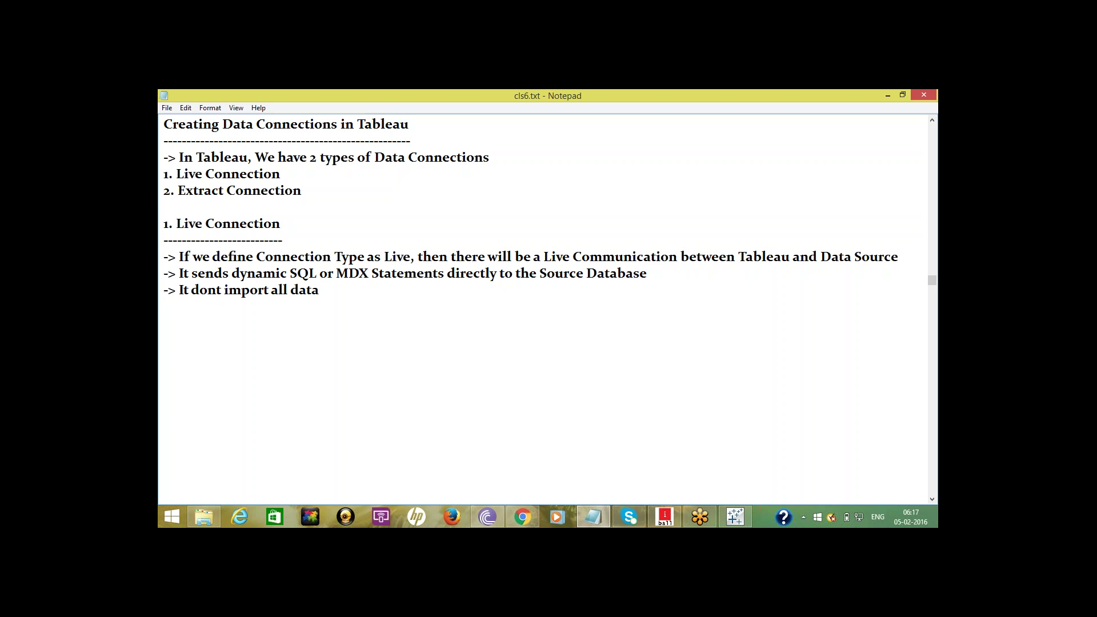
# Step: Add the note "-> Keeps the detail data in Source System and sends the aggregate results of Queries to Tableau"
pyautogui.write('-> Keeps the details')
pyautogui.press('BackSpace')
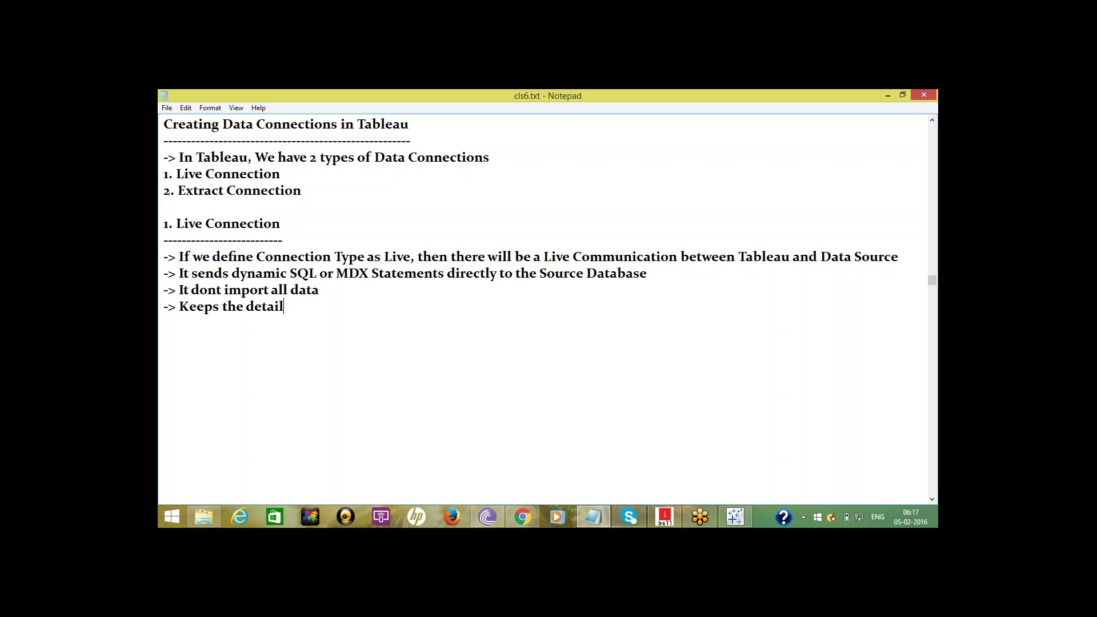
pyautogui.write('data in Source System')
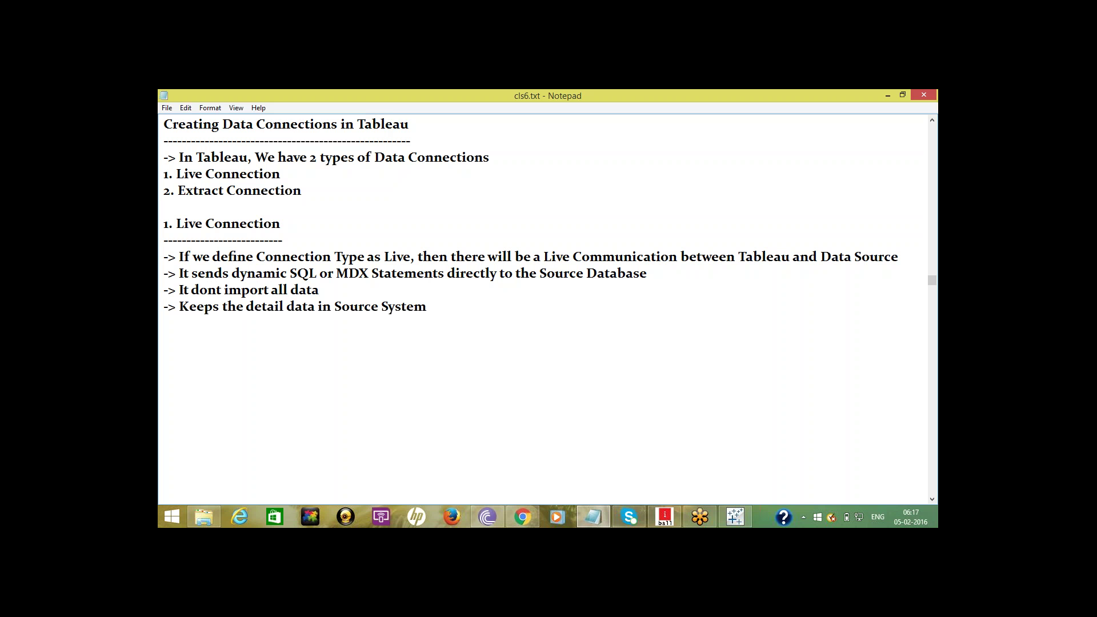
pyautogui.write('and sends the arr')
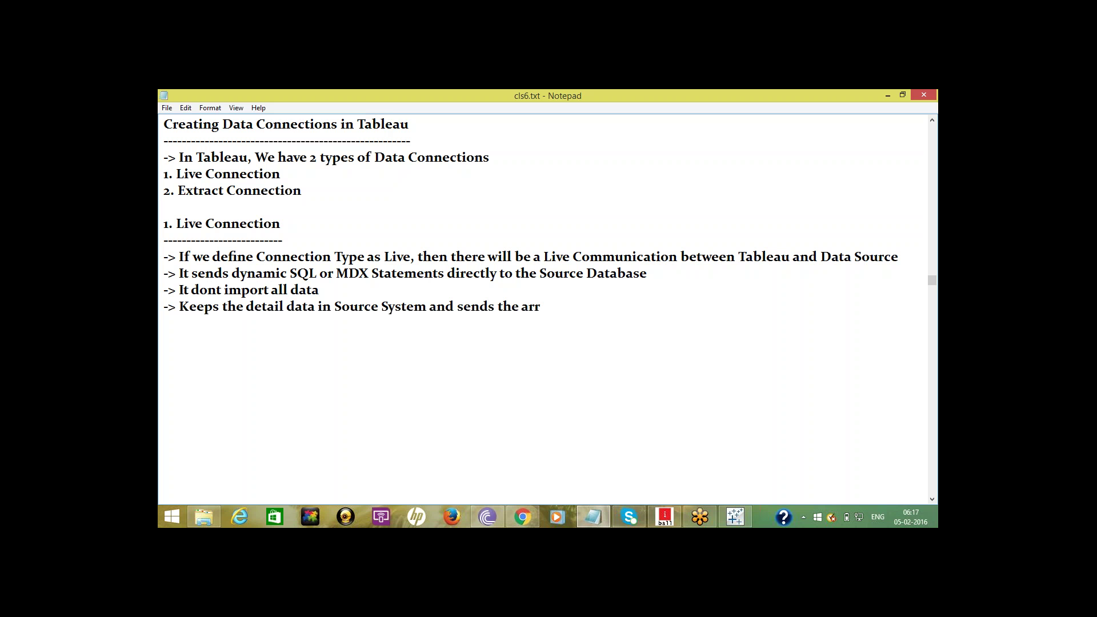
pyautogui.press('BackSpace')
pyautogui.press('BackSpace')
pyautogui.write('gg')
pyautogui.write('regate')
pyautogui.write('d')
pyautogui.press('BackSpace')
pyautogui.press('BackSpace')
pyautogui.write('e results of ')
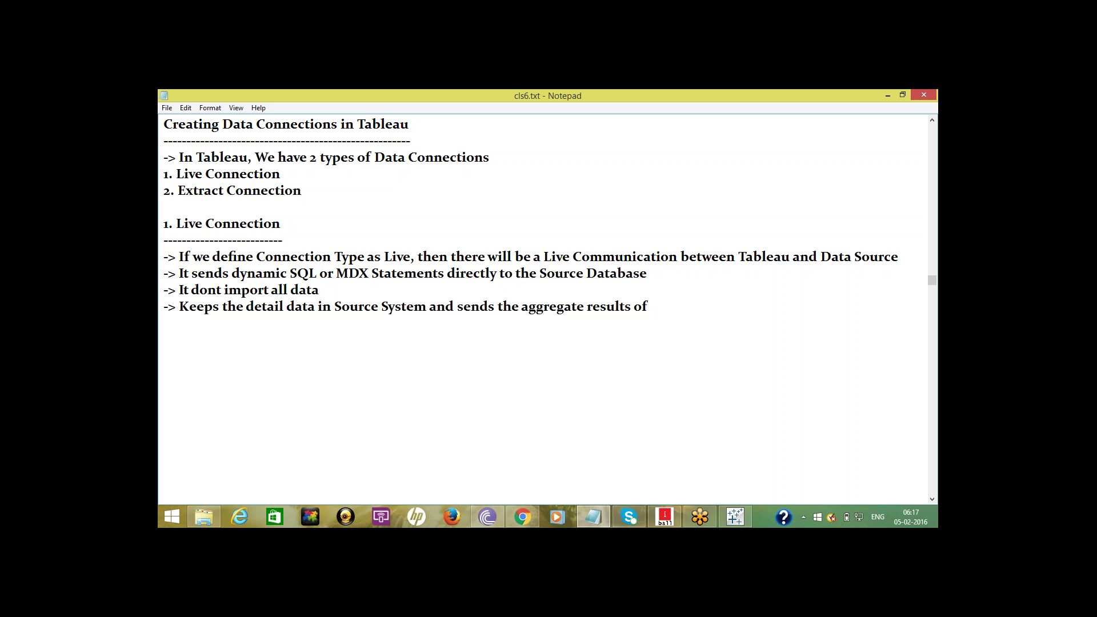
pyautogui.write('Queries to Tableau')
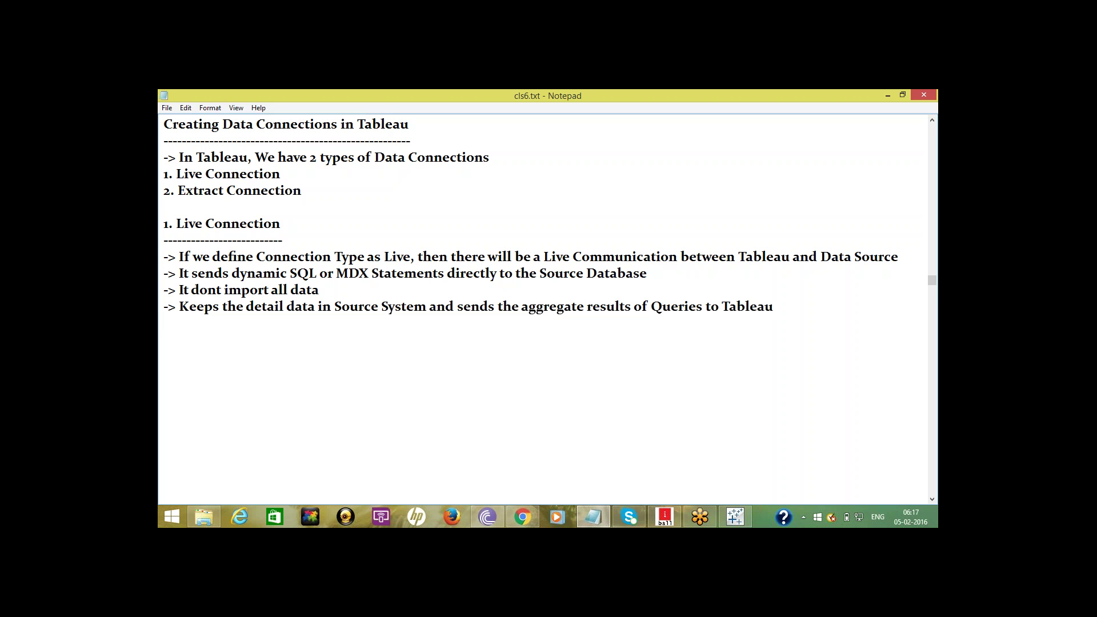
# Step: Add the note "-> It can effctively handle unlimited amounts of Data" and leave blank space below it
pyautogui.press('Return')
pyautogui.write('-')
pyautogui.write('> Un')
pyautogui.press('BackSpace')
pyautogui.press('BackSpace')
pyautogui.write('It can effctively han')
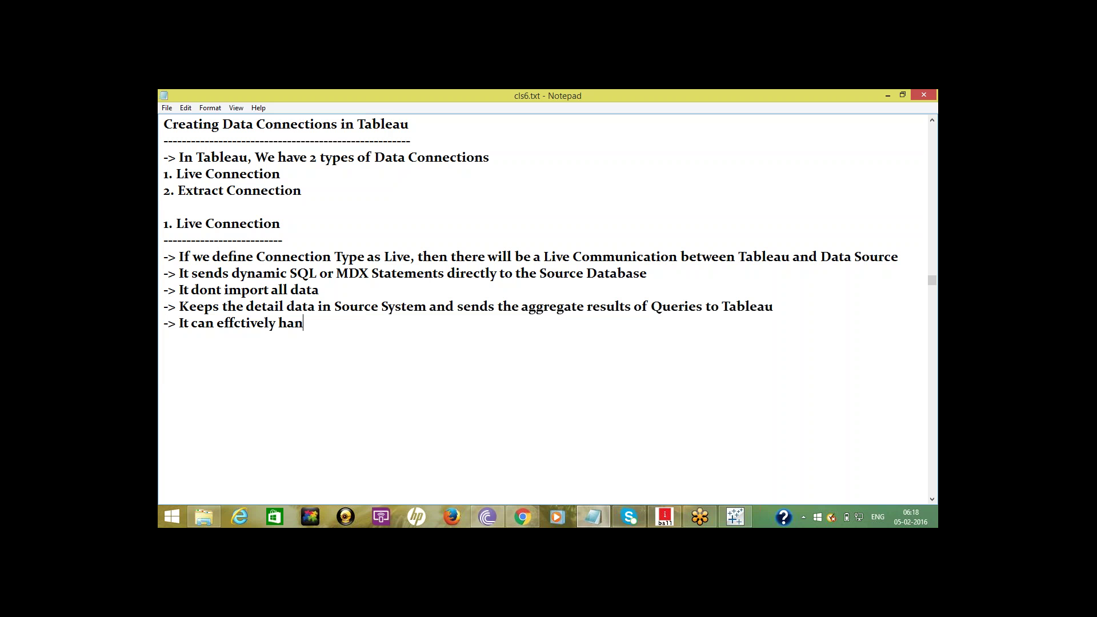
pyautogui.write('dle unlimited am')
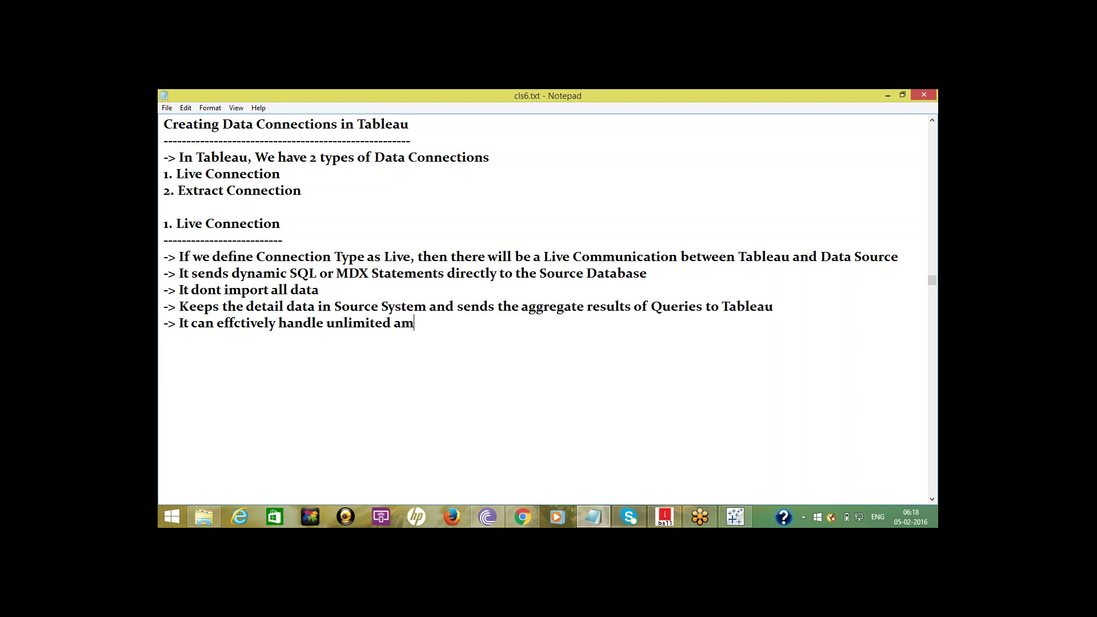
pyautogui.write('ounts of Data')
pyautogui.press('Return')
pyautogui.press('Return')
# Step: Open the visexcel.xls workbook from the Tableau Demo folder, inside the Desktop folder of New Volume (E:)
pyautogui.click(207, 515)
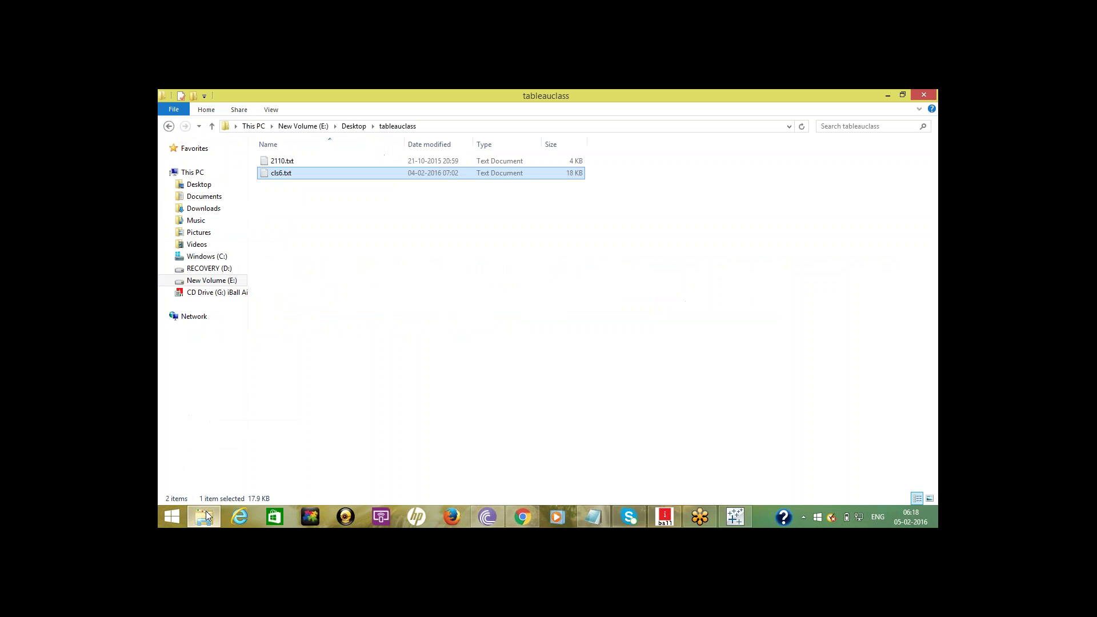
pyautogui.click(354, 126)
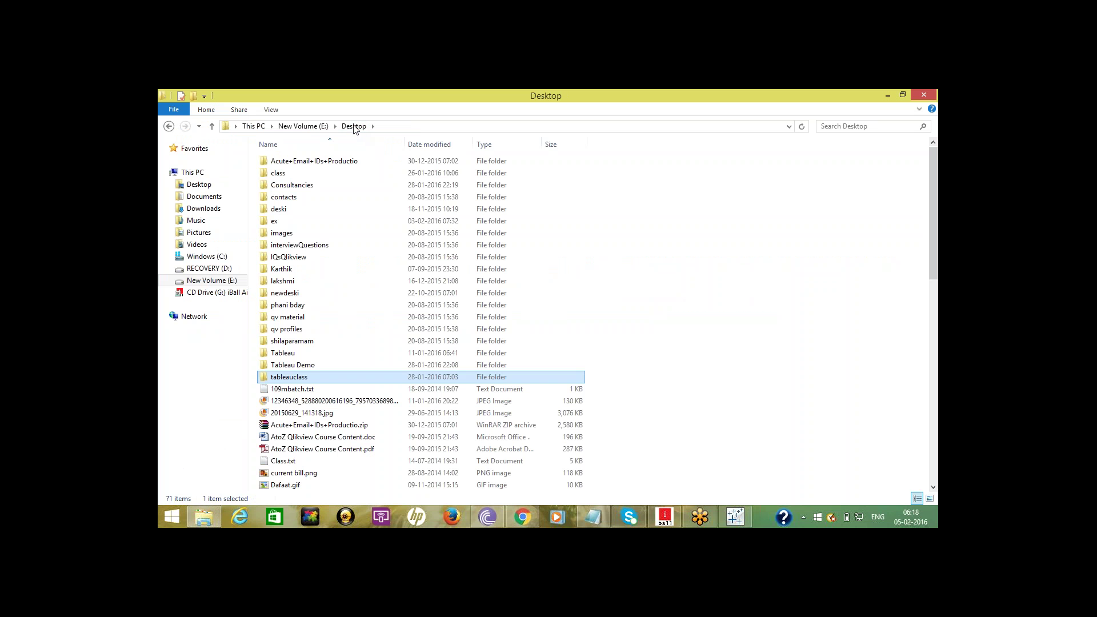
pyautogui.click(310, 365)
pyautogui.doubleClick(309, 365)
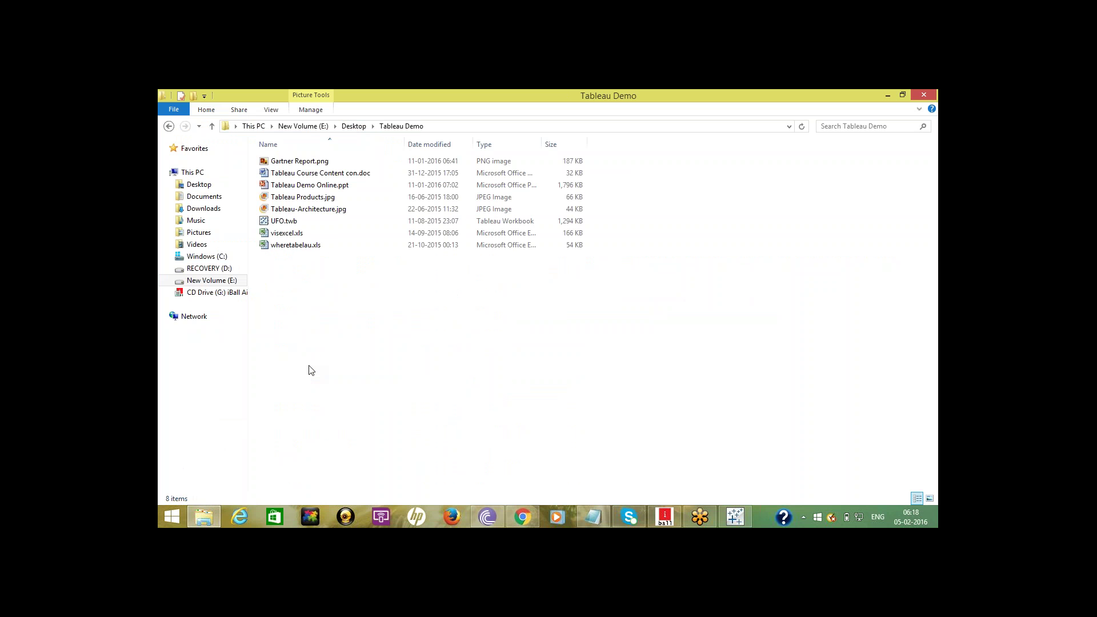
pyautogui.click(289, 238)
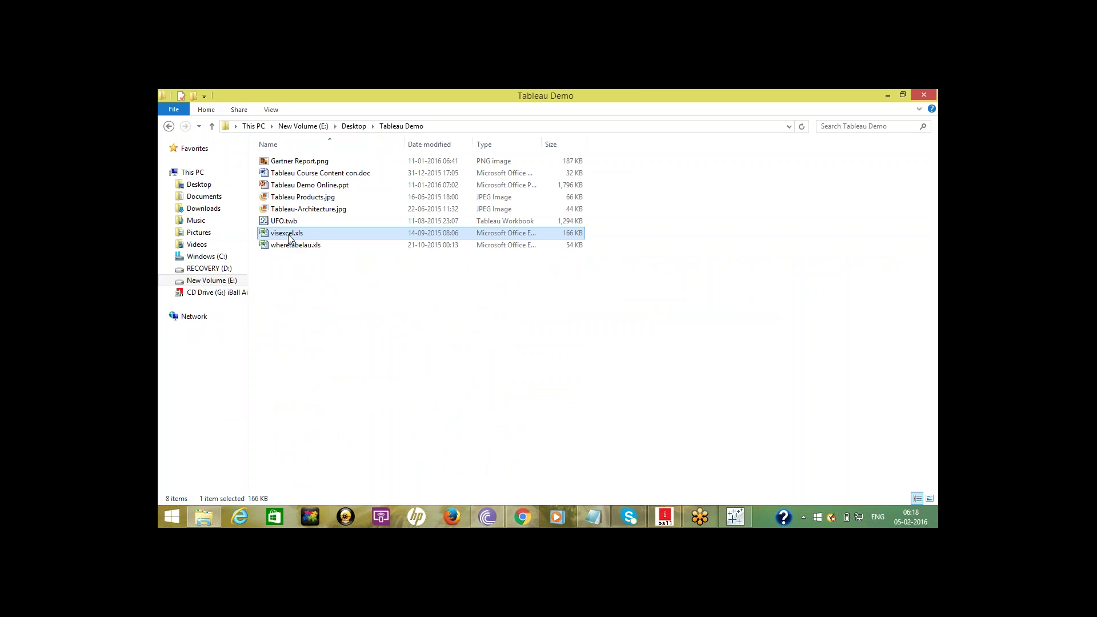
pyautogui.doubleClick(289, 239)
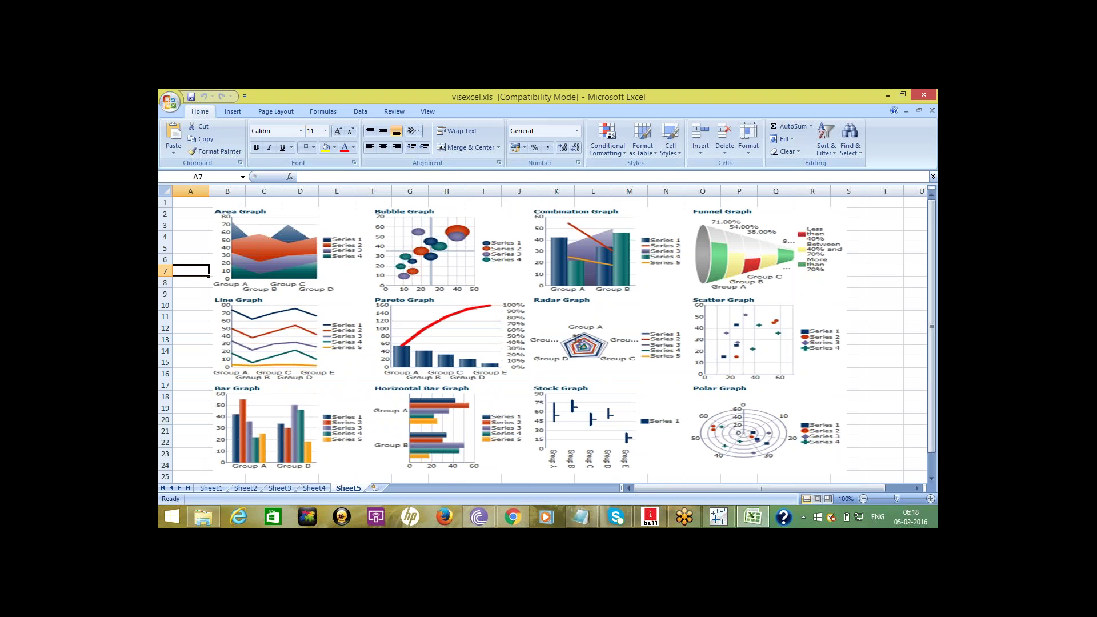
# Step: Examine the source table on Sheet1 and the total, countrywise and customerwise sales summaries on Sheet2 to Sheet4, then minimize the workbook
pyautogui.click(211, 488)
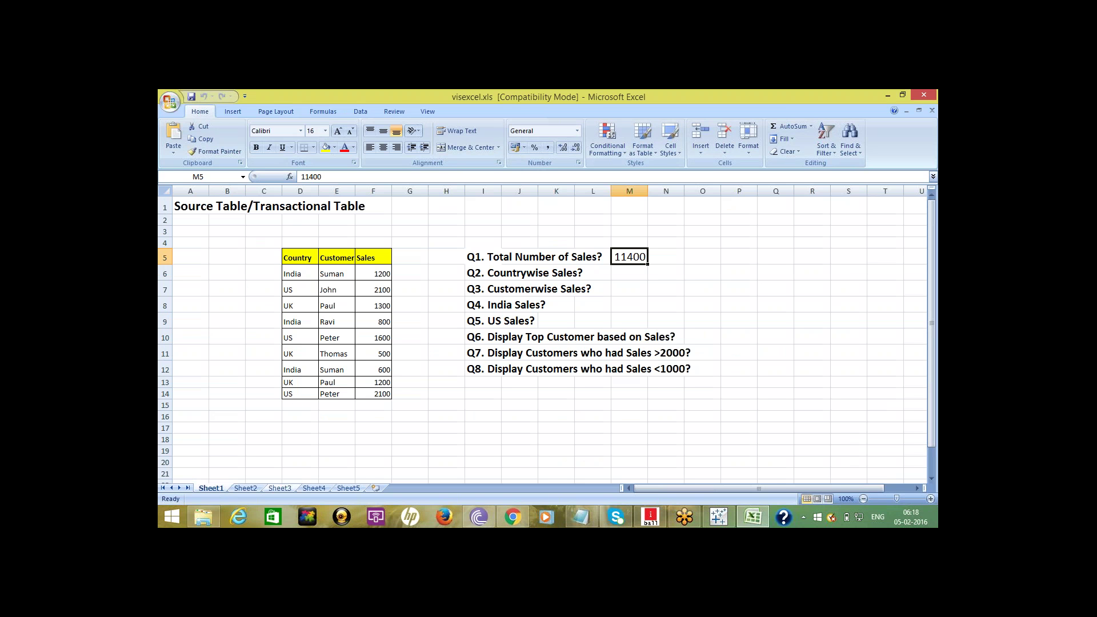
pyautogui.click(245, 489)
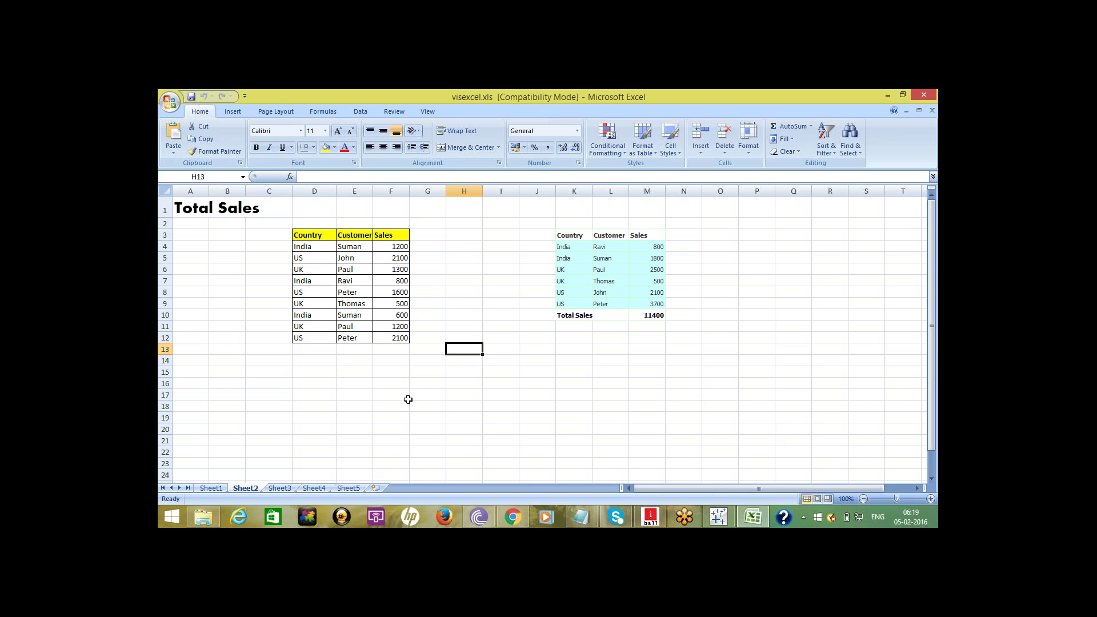
pyautogui.click(279, 488)
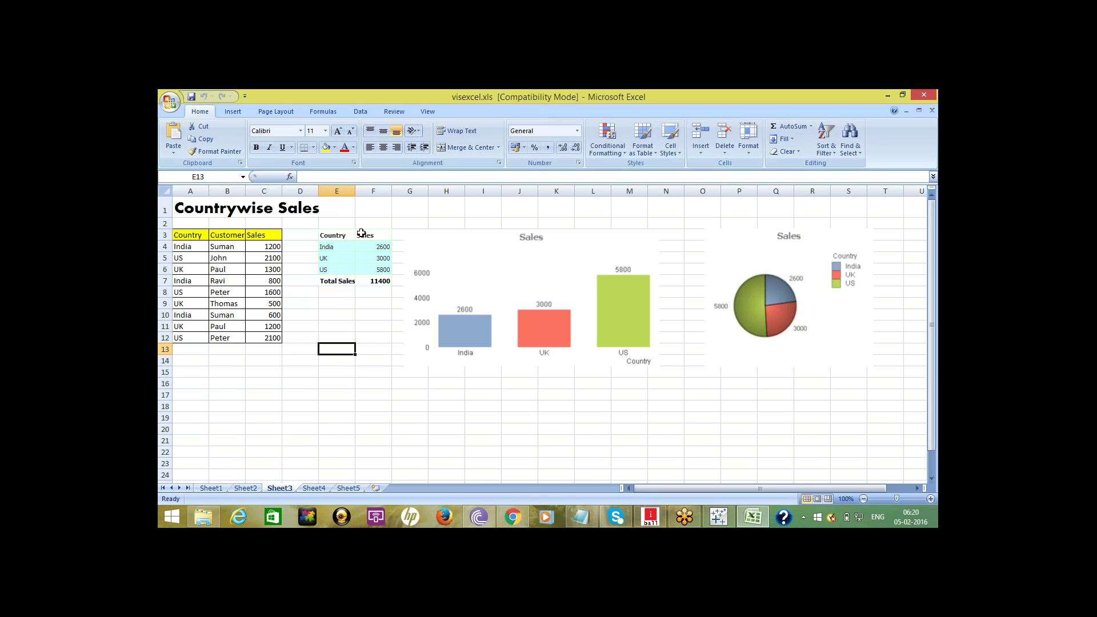
pyautogui.click(314, 489)
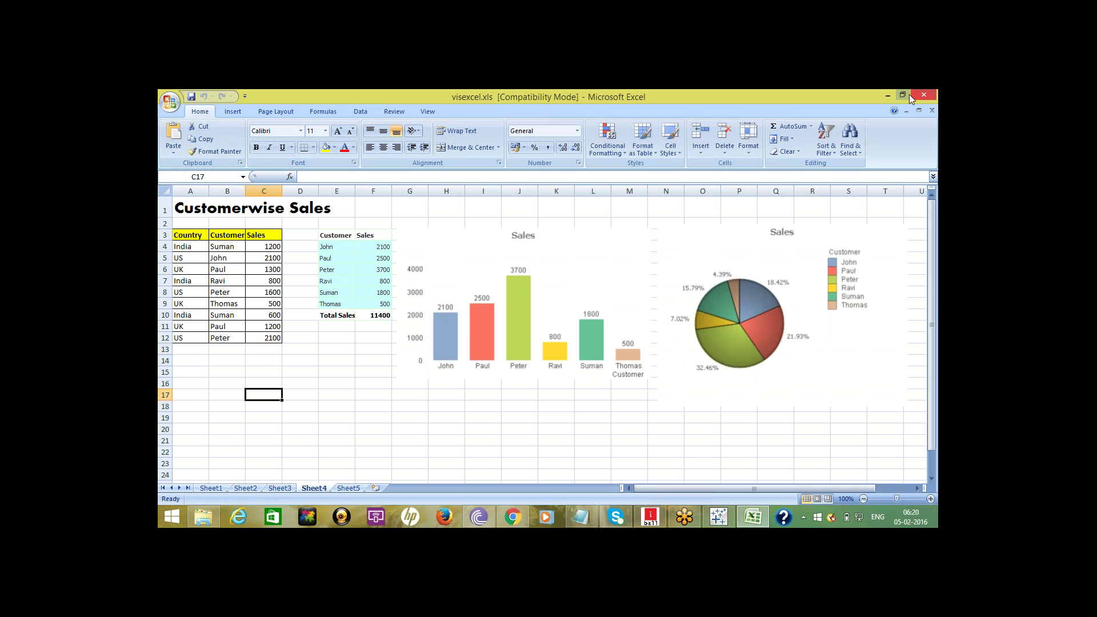
pyautogui.click(887, 94)
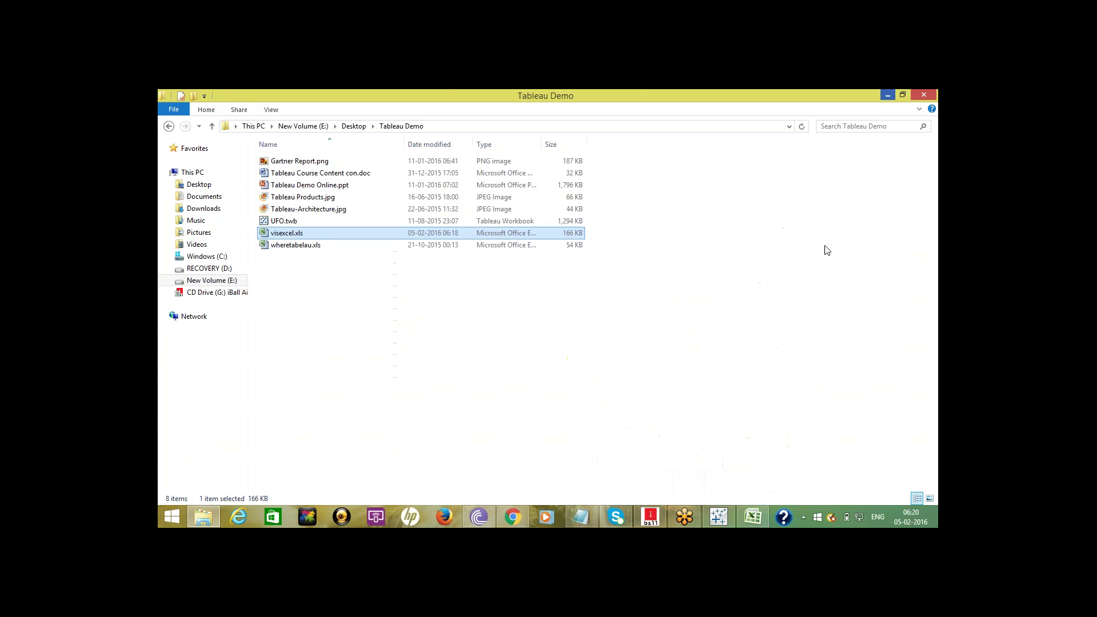
pyautogui.click(751, 517)
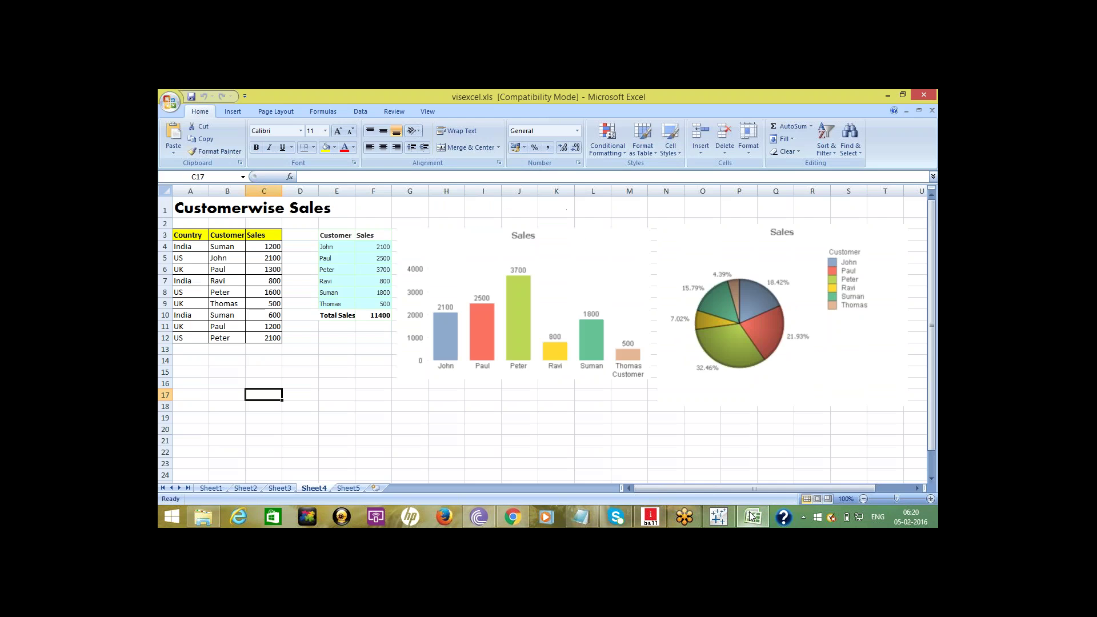
pyautogui.click(278, 489)
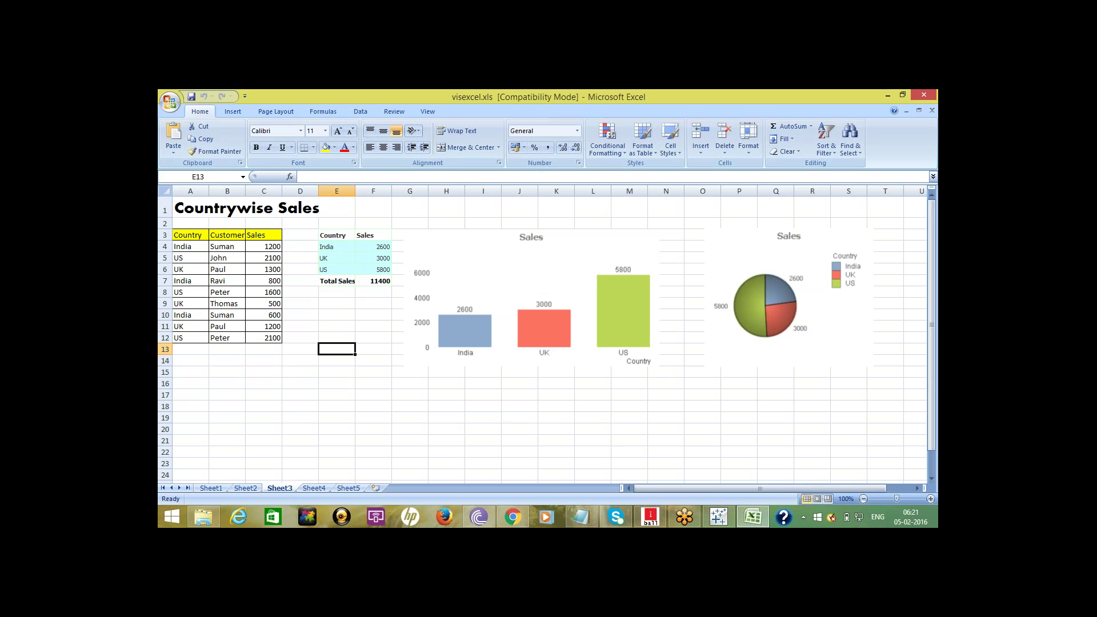
pyautogui.click(888, 95)
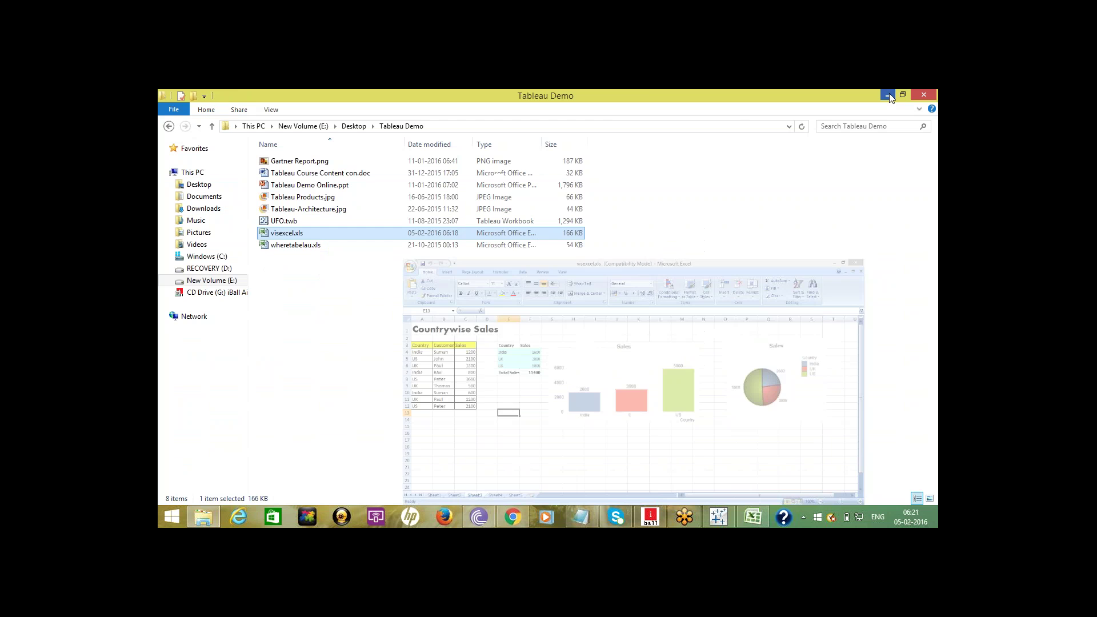
# Step: Switch to the Orders data source in Tableau, then back to the cls6.txt notes to review the Live Connection section
pyautogui.click(719, 521)
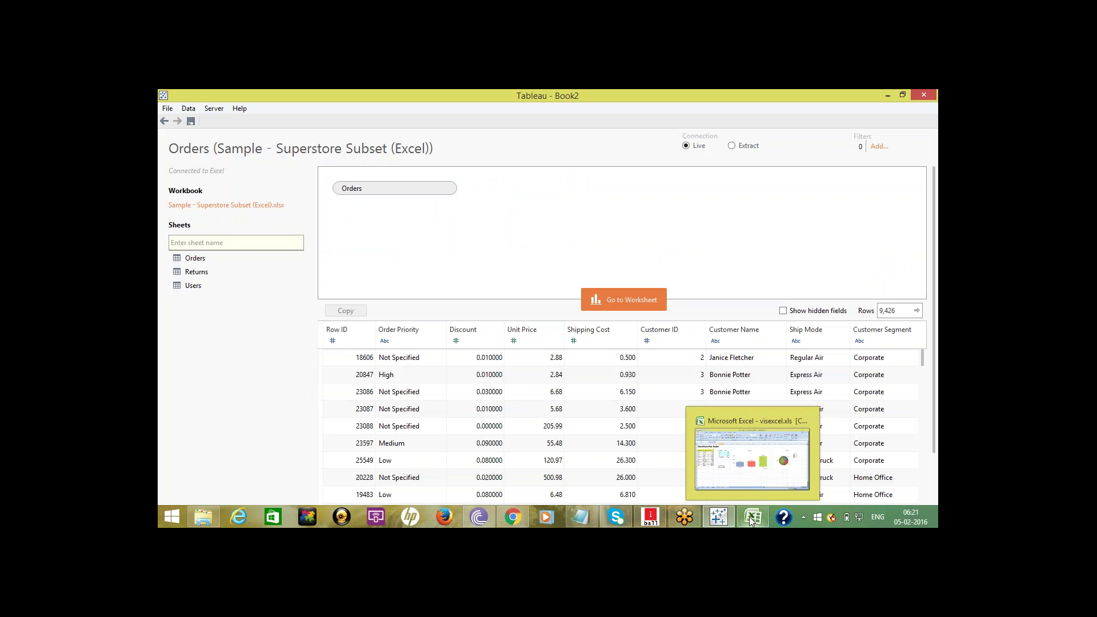
pyautogui.moveTo(580, 524)
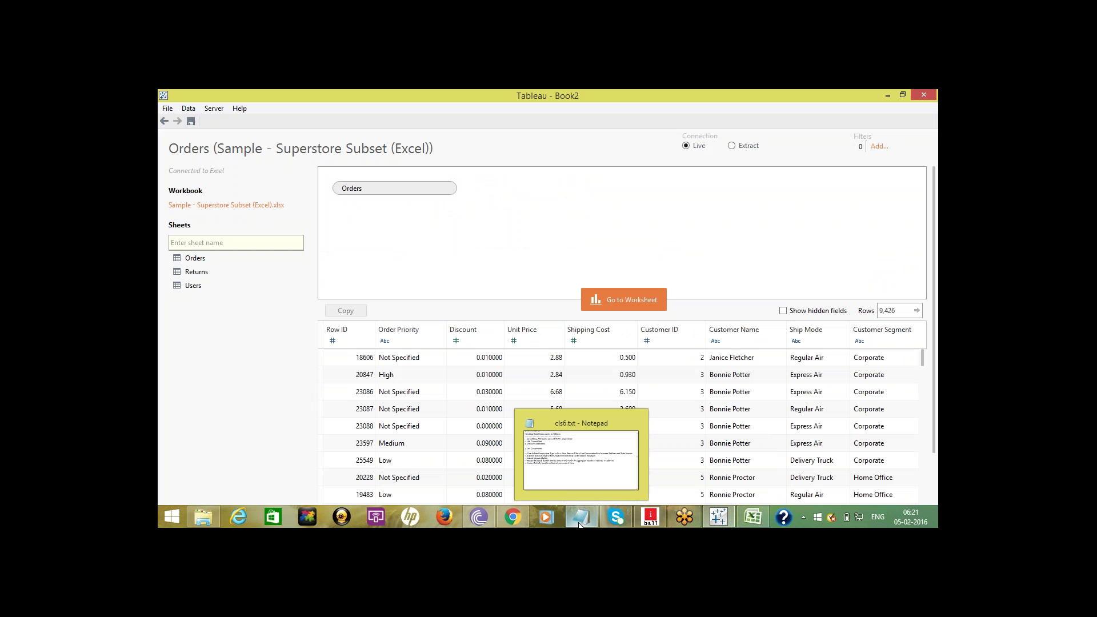
pyautogui.click(577, 517)
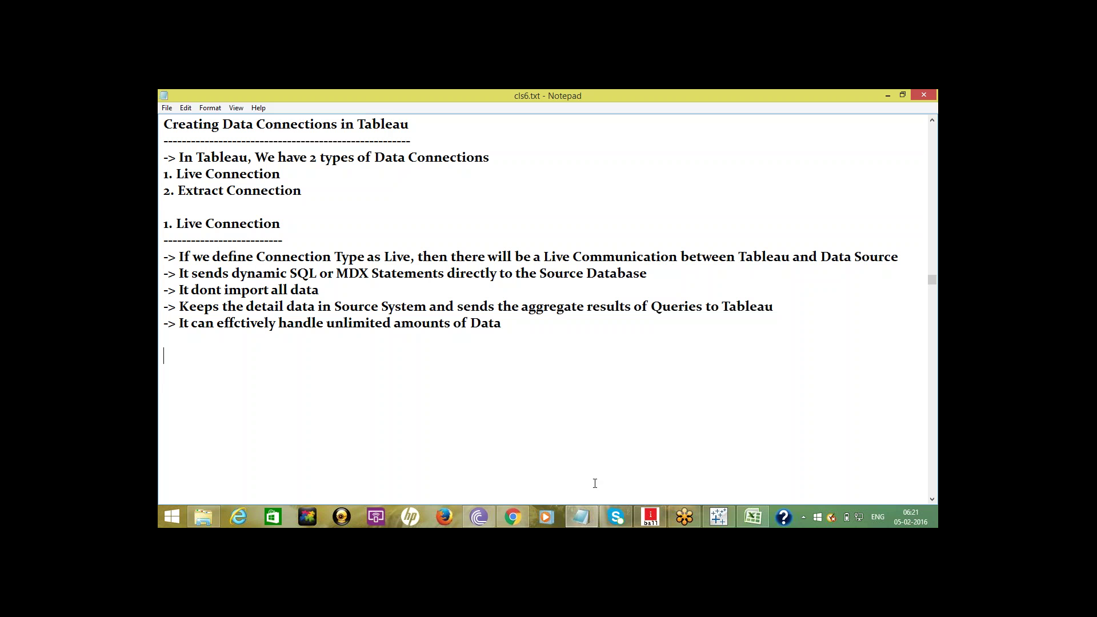
pyautogui.moveTo(586, 521)
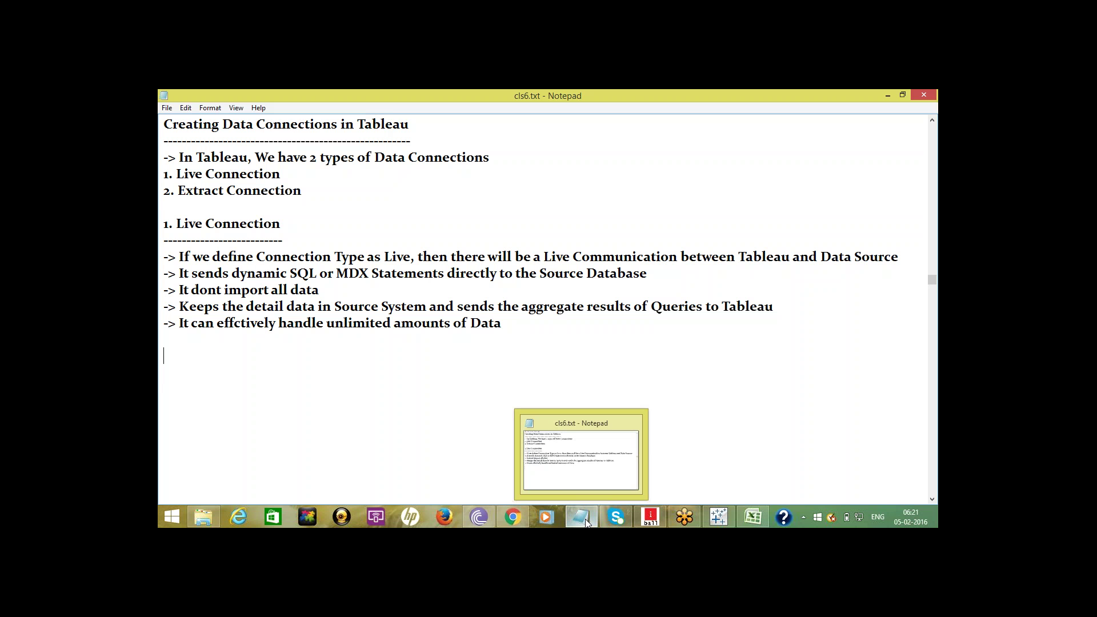
# Step: Minimize the notes, file explorer, browser and iBall Airway windows to reveal the desktop
pyautogui.click(888, 99)
pyautogui.click(888, 98)
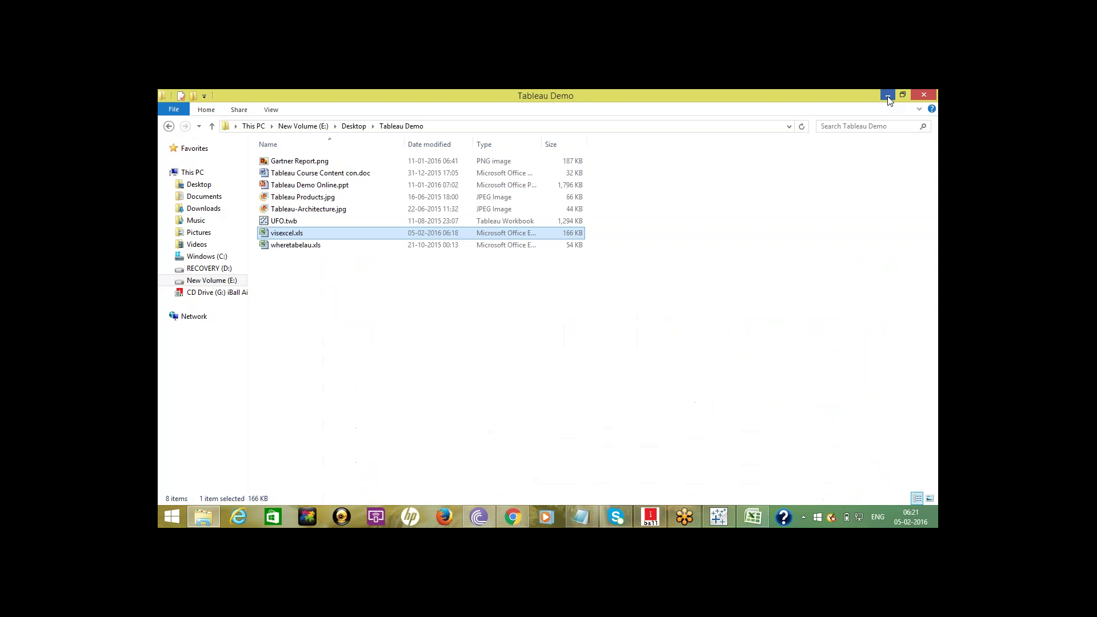
pyautogui.click(888, 98)
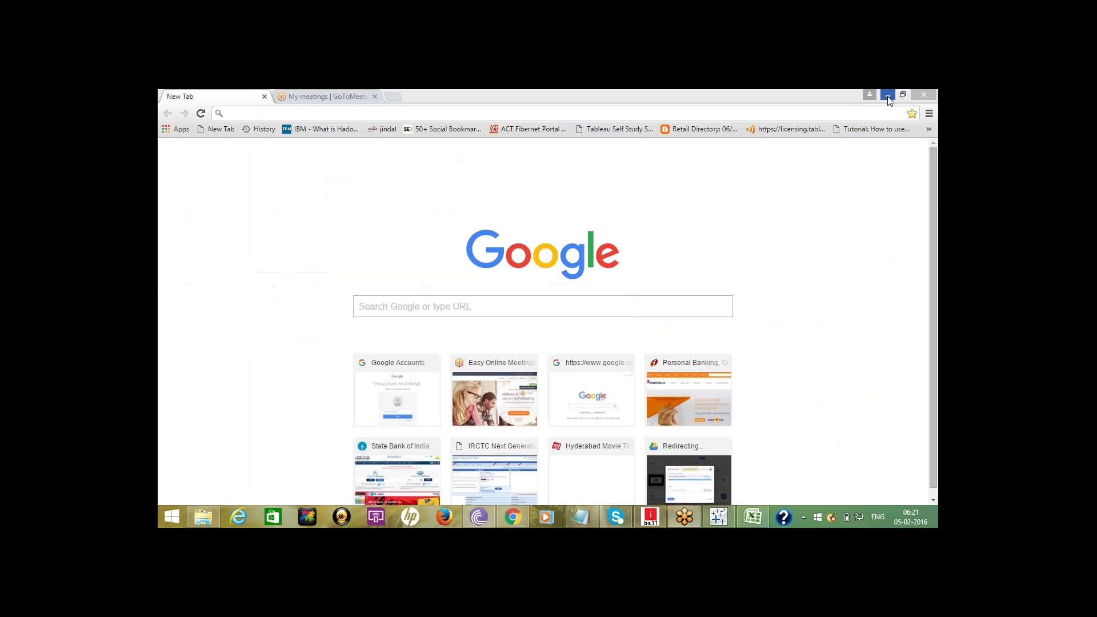
pyautogui.click(887, 97)
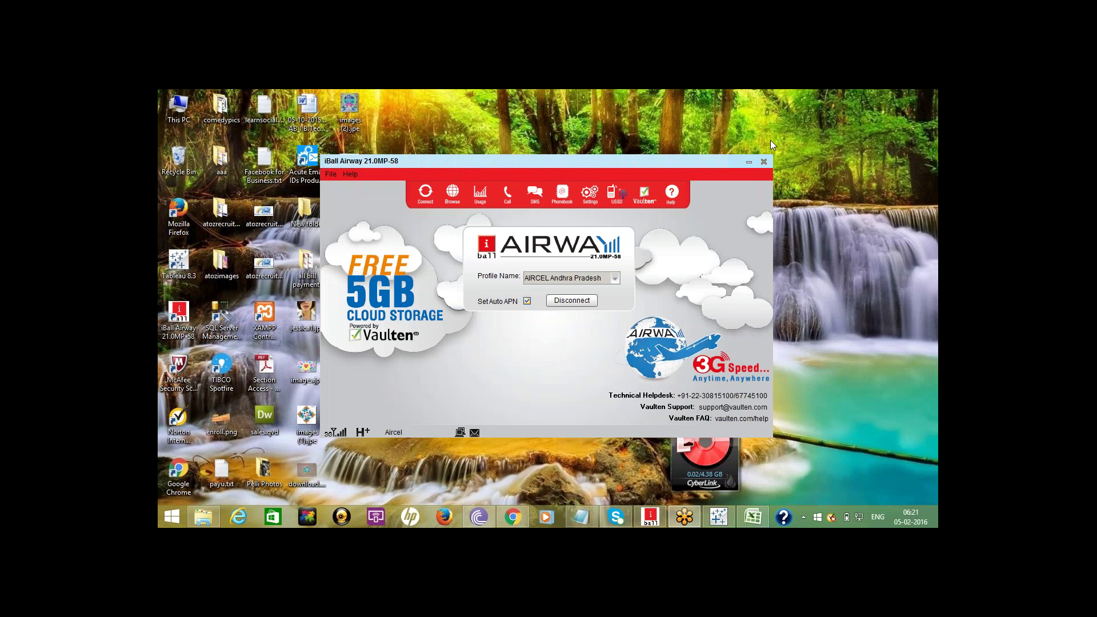
pyautogui.rightClick(429, 122)
pyautogui.click(750, 162)
pyautogui.click(751, 163)
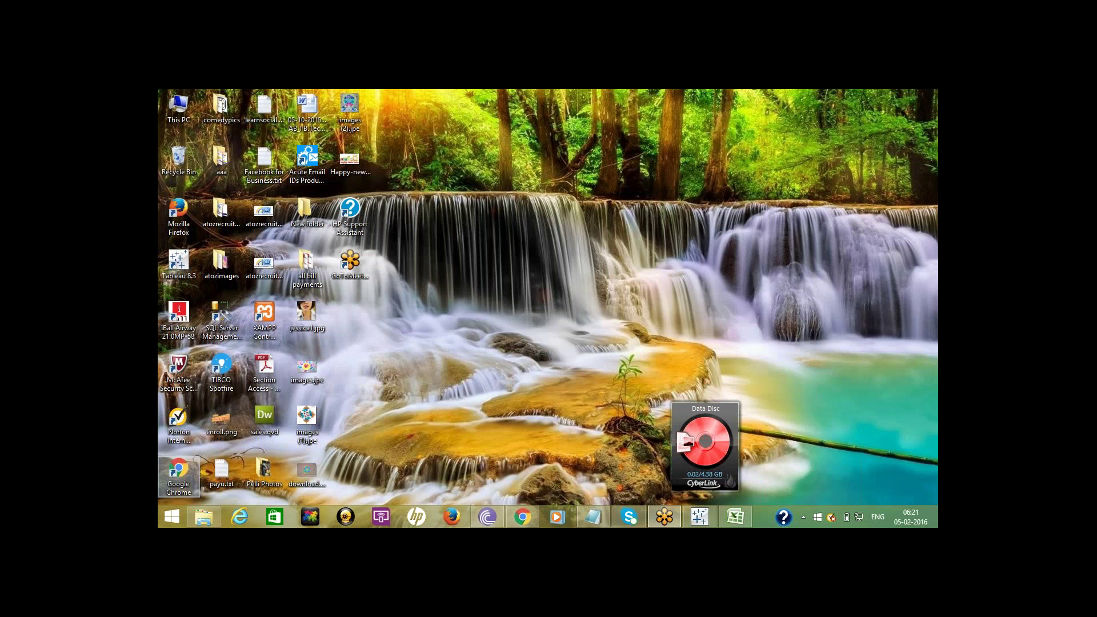
# Step: Open payu.txt from the desktop, start a new blank document in its Notepad window and maximize it
pyautogui.doubleClick(230, 482)
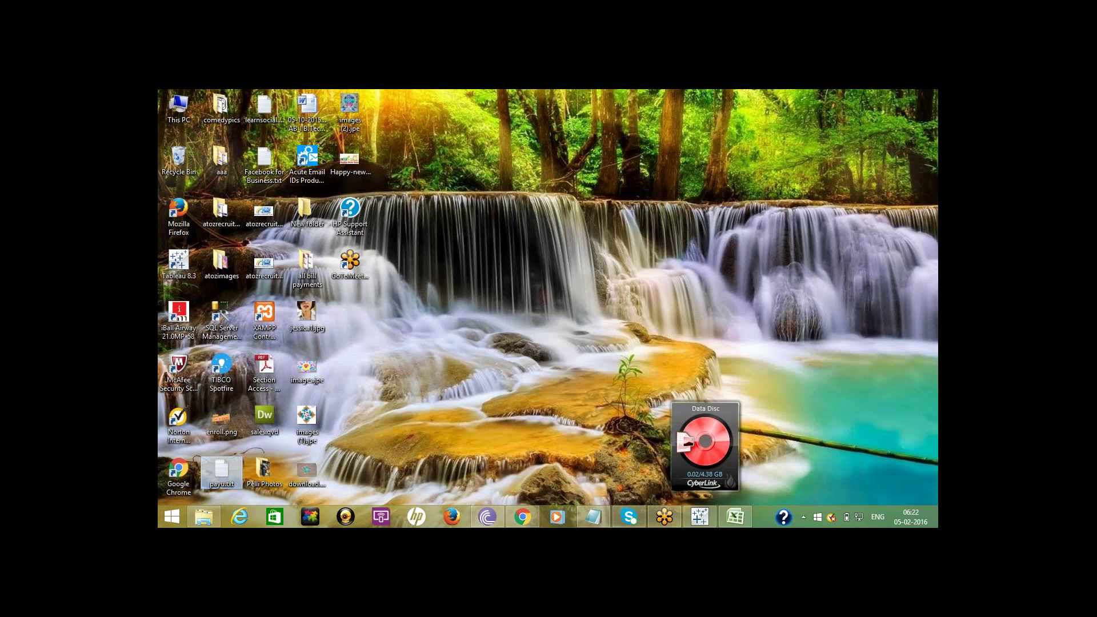
pyautogui.click(278, 208)
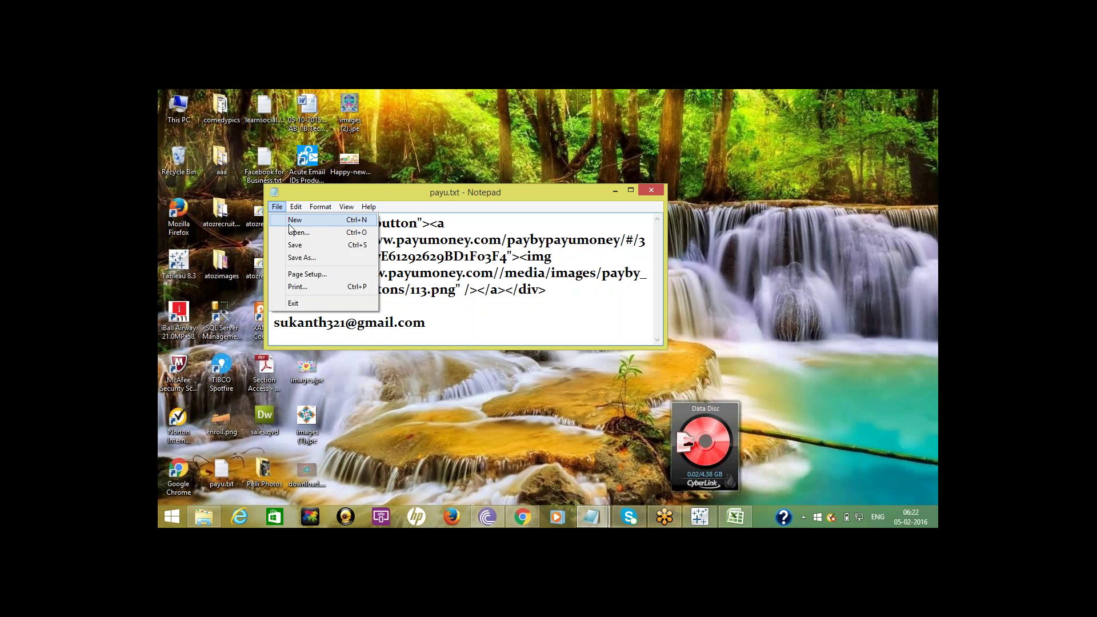
pyautogui.click(289, 224)
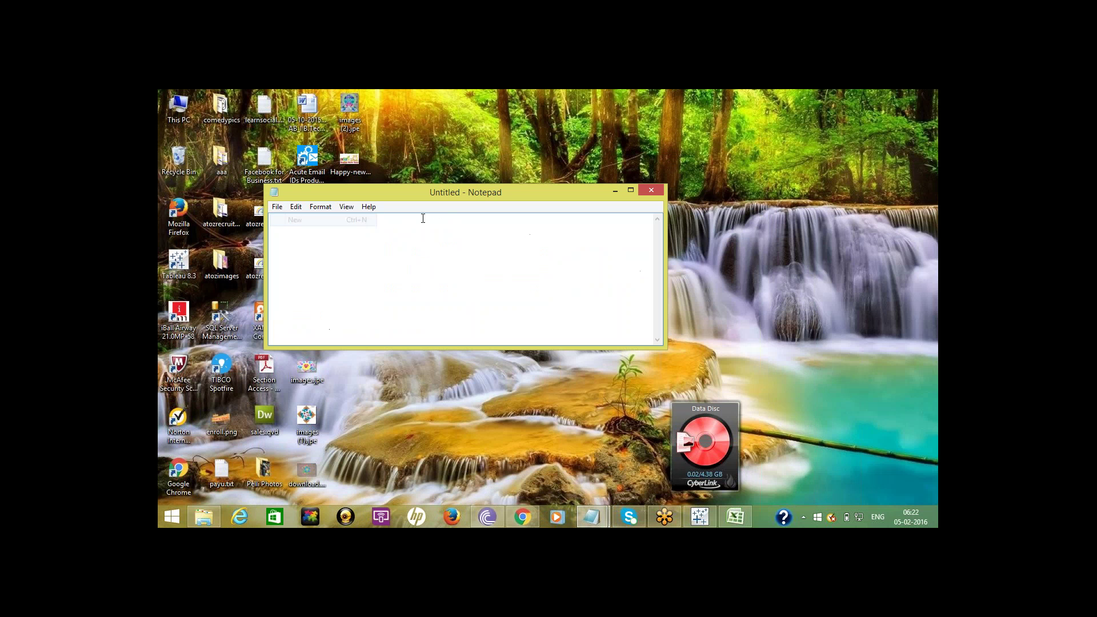
pyautogui.click(631, 190)
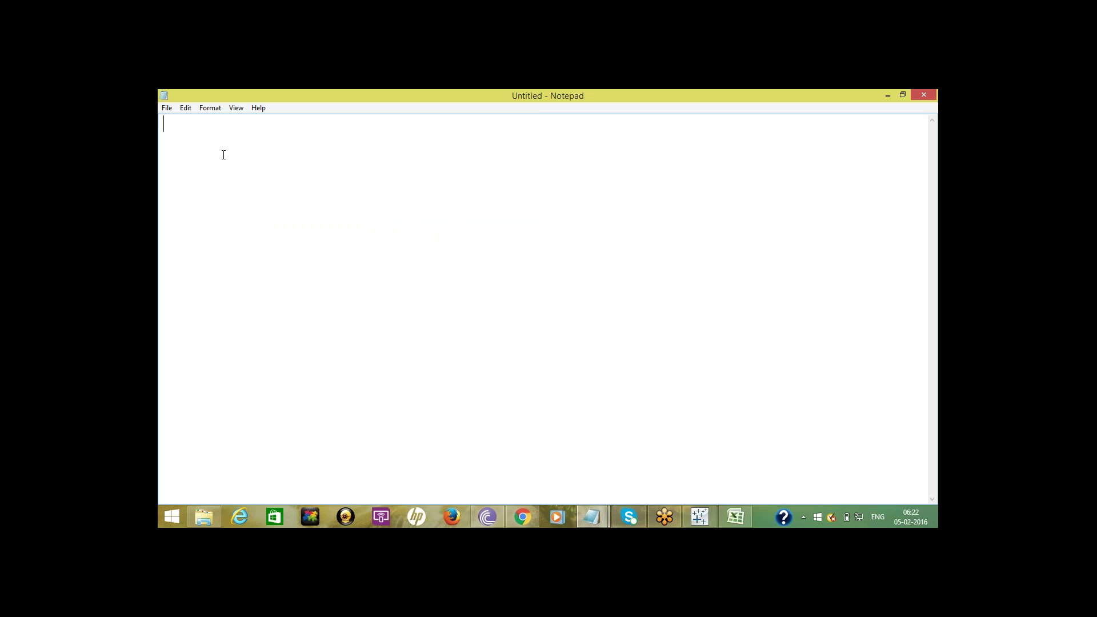
# Step: Enter the header line "Country,Sales" and the first data row "India,600" in the blank document
pyautogui.write('Country')
pyautogui.write(', ')
pyautogui.write('Sales')
pyautogui.press('BackSpace')
pyautogui.write('India')
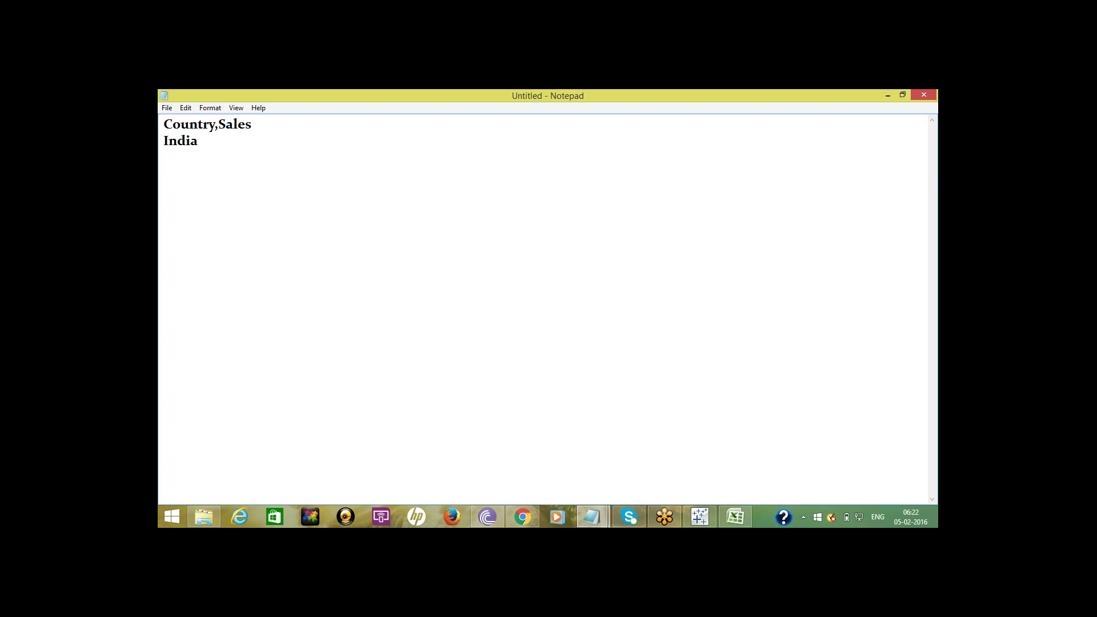
pyautogui.write(',600')
pyautogui.press('Return')
# Step: Add the rows "US,500", "UK,400" and "France,700" below the India row
pyautogui.write('US,')
pyautogui.write('0 ')
pyautogui.write('UK')
pyautogui.write(',')
pyautogui.write('400 ')
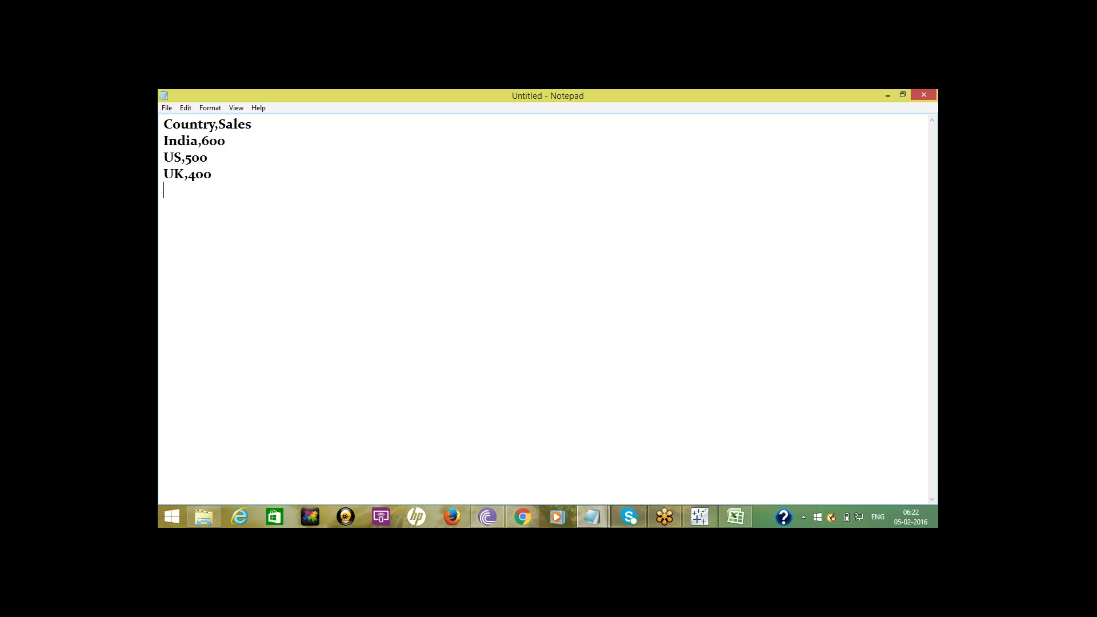
pyautogui.write('France,700')
# Step: Start saving the document under a new name, choosing the Desktop folder on New Volume (E:) and the file name Country.csv
pyautogui.click(167, 108)
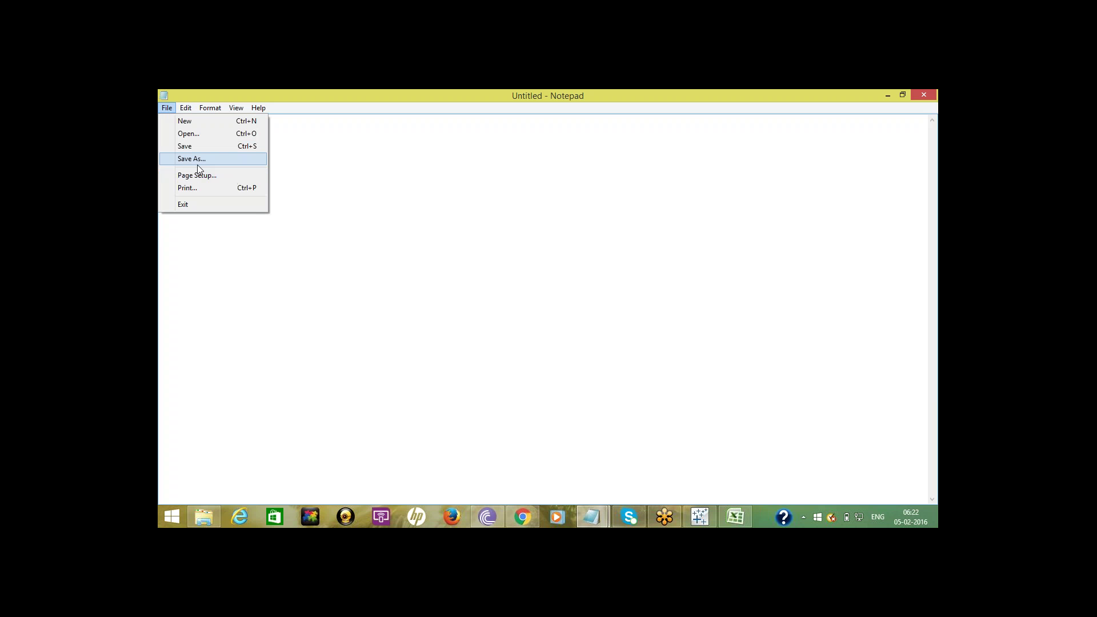
pyautogui.click(197, 160)
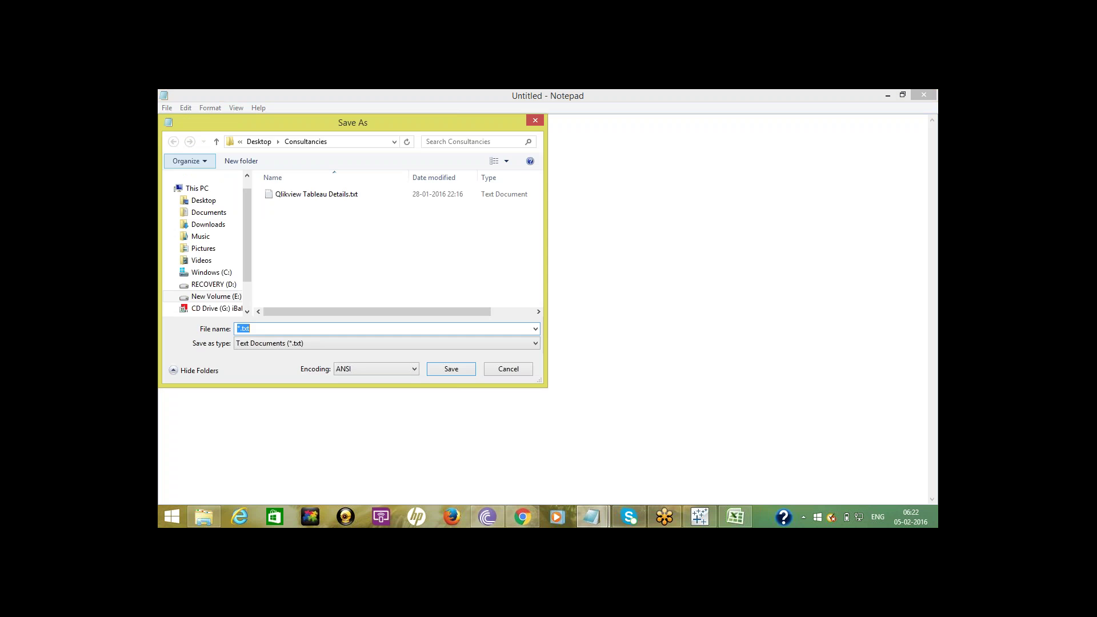
pyautogui.click(259, 143)
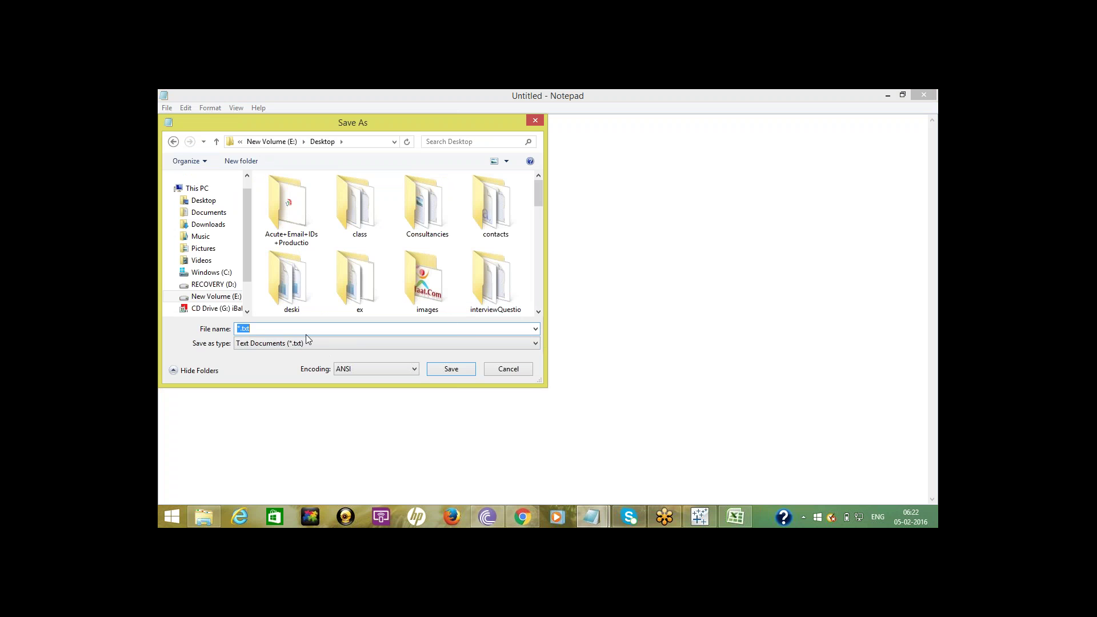
pyautogui.write('Cou')
pyautogui.write('ntrie')
pyautogui.write('s.cs')
pyautogui.click(265, 329)
pyautogui.press('BackSpace')
pyautogui.press('BackSpace')
pyautogui.press('BackSpace')
pyautogui.write('y')
pyautogui.write('y')
# Step: Set the save type to All Files (*.*) and save the file
pyautogui.click(294, 344)
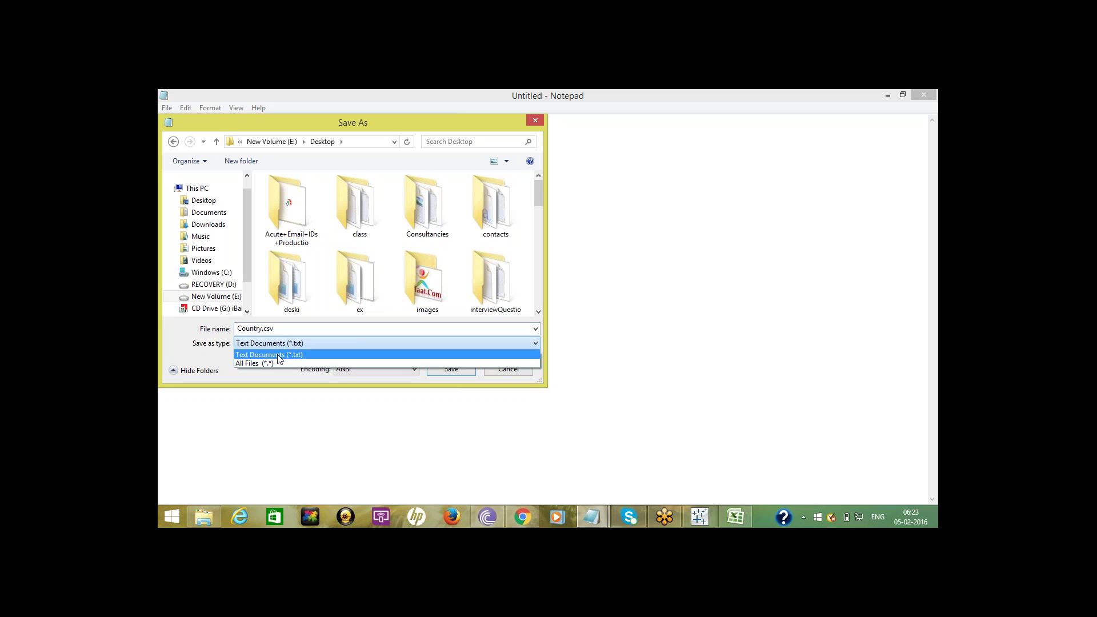
pyautogui.click(279, 364)
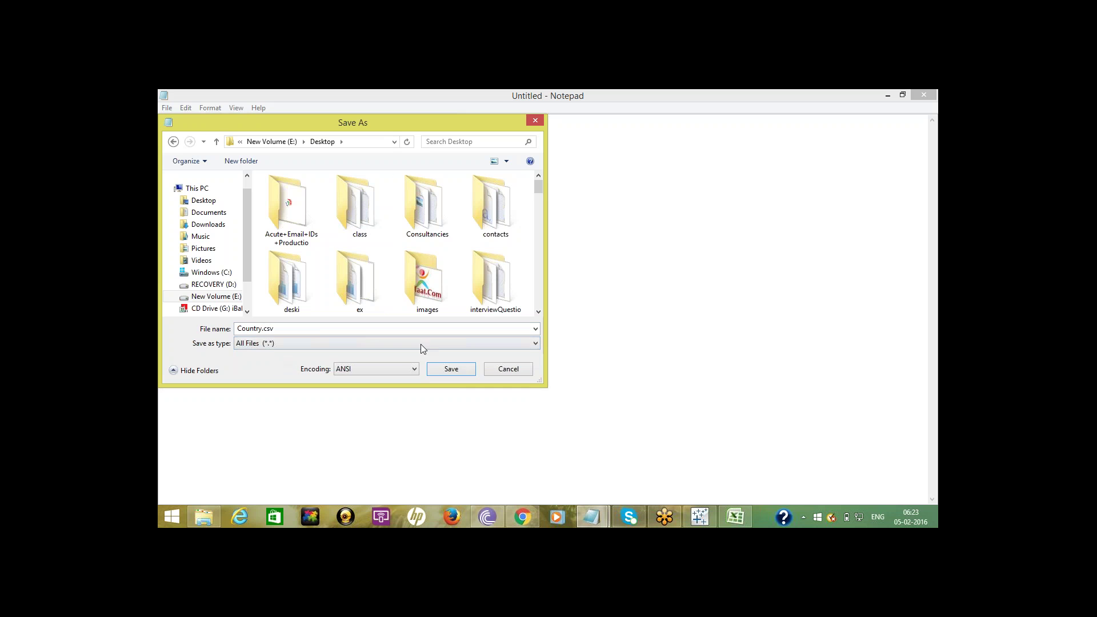
pyautogui.click(453, 370)
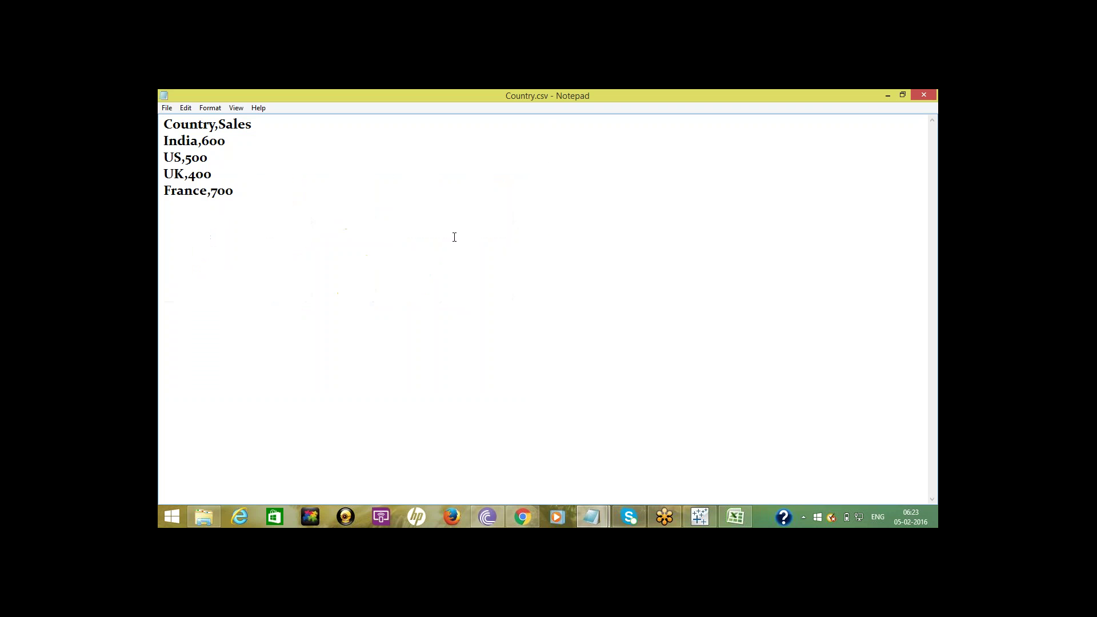
# Step: Minimize the Country.csv document and switch to Tableau's Orders data source
pyautogui.click(887, 96)
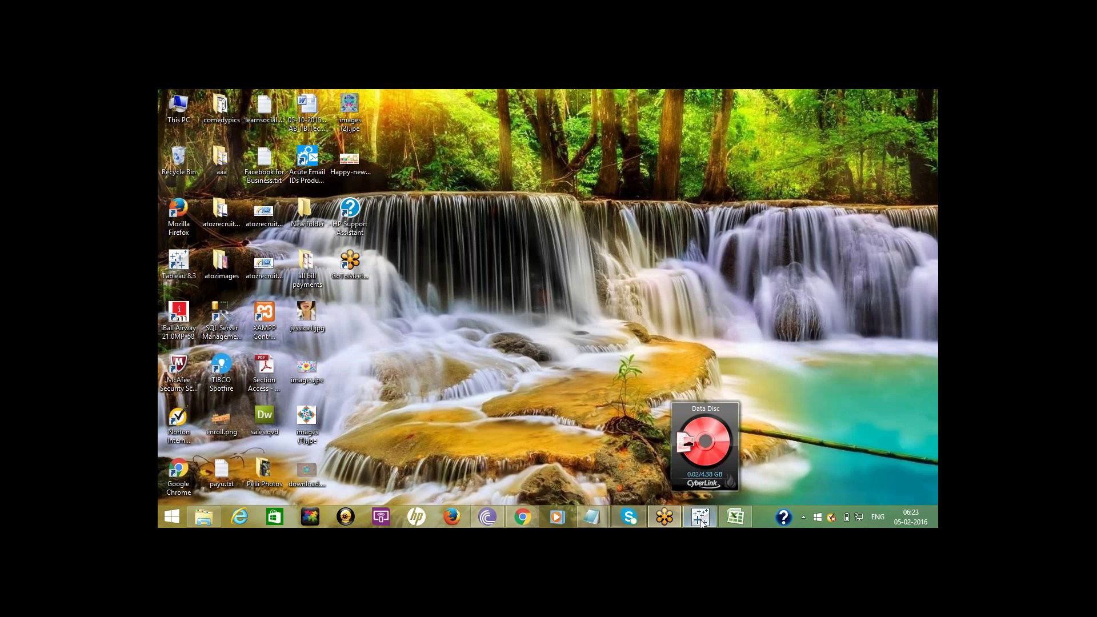
pyautogui.click(701, 517)
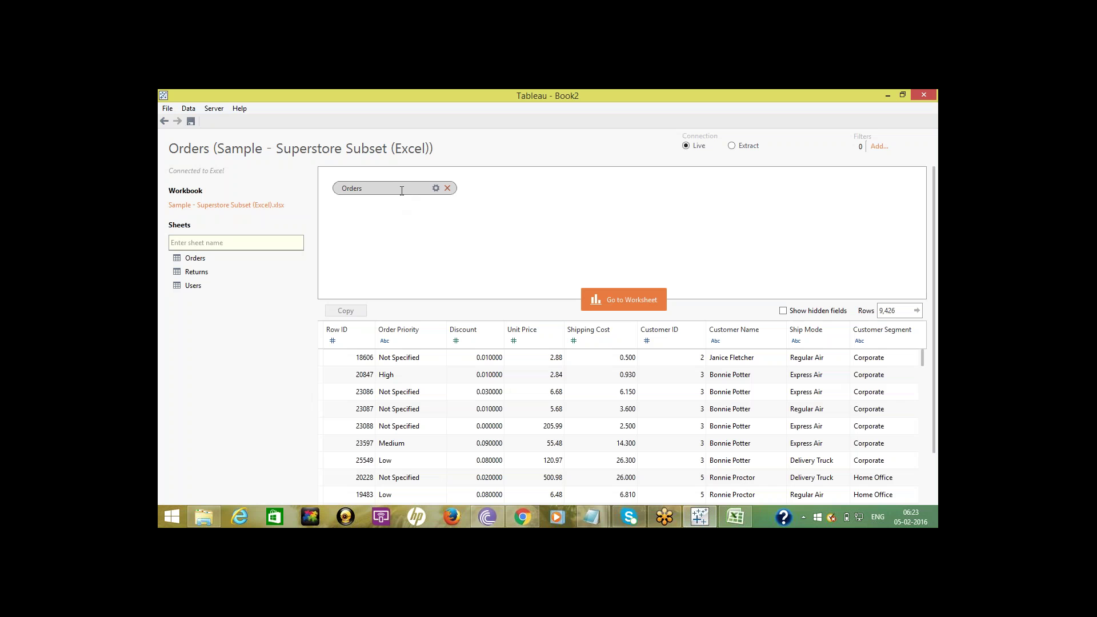
# Step: Remove the Orders sheet from the data source and close the Superstore Excel connection
pyautogui.click(447, 188)
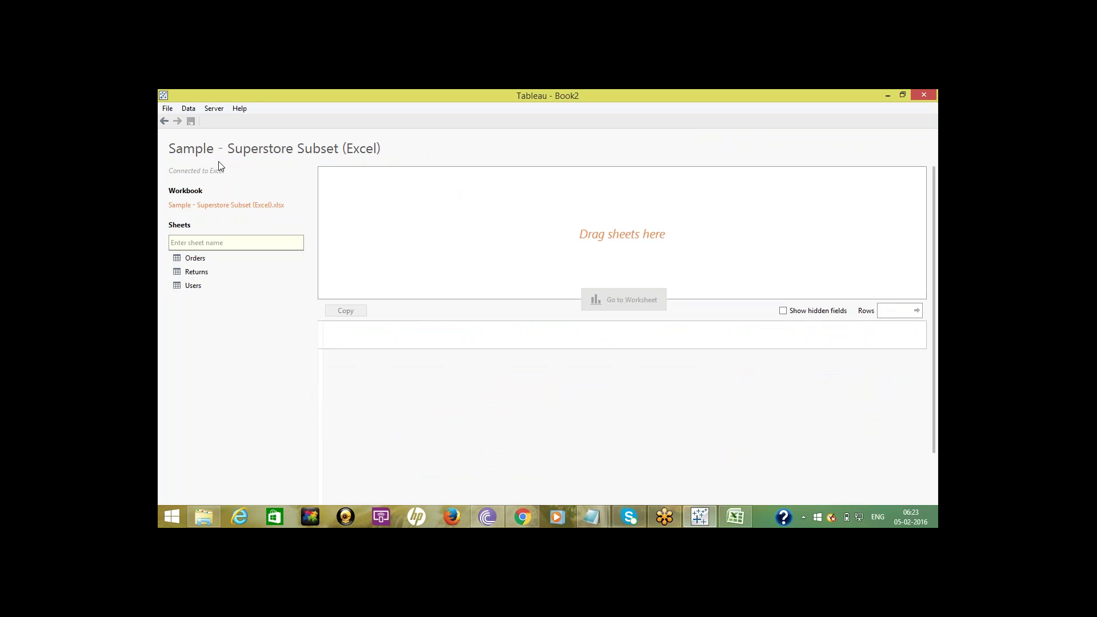
pyautogui.click(189, 109)
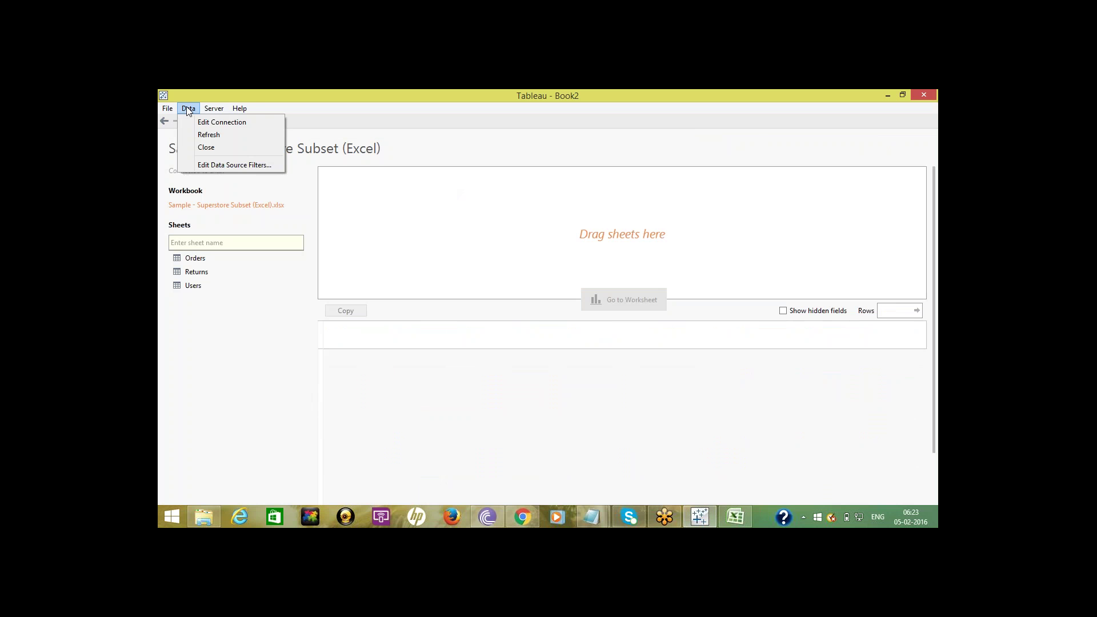
pyautogui.click(209, 148)
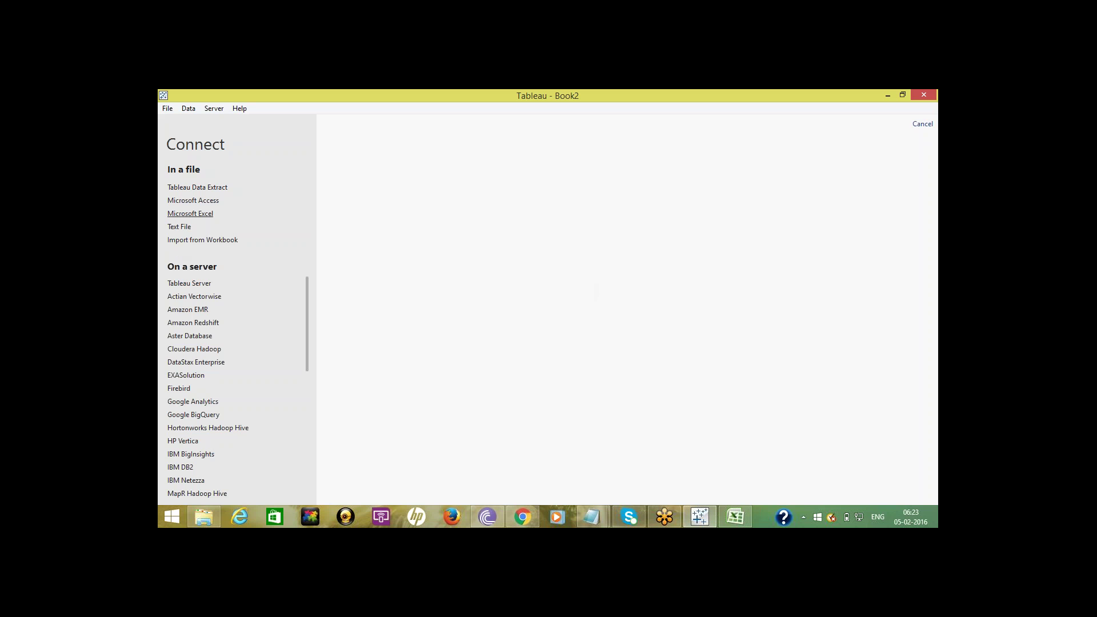
# Step: Connect to the text file Country.csv in the Desktop folder on New Volume (E:) and go to a worksheet with it
pyautogui.click(178, 228)
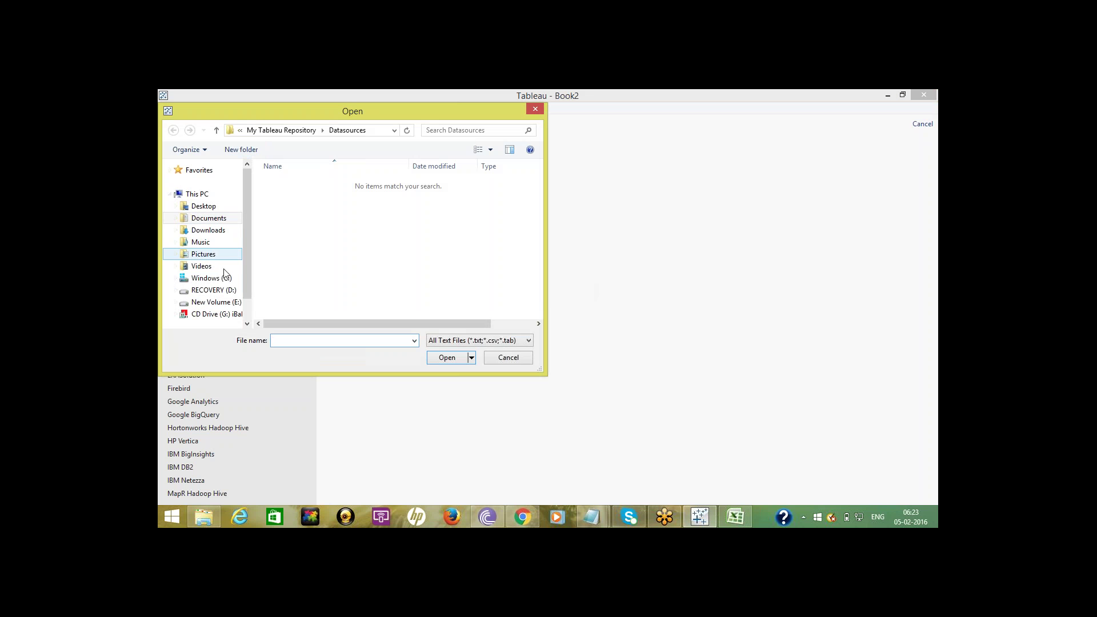
pyautogui.click(224, 303)
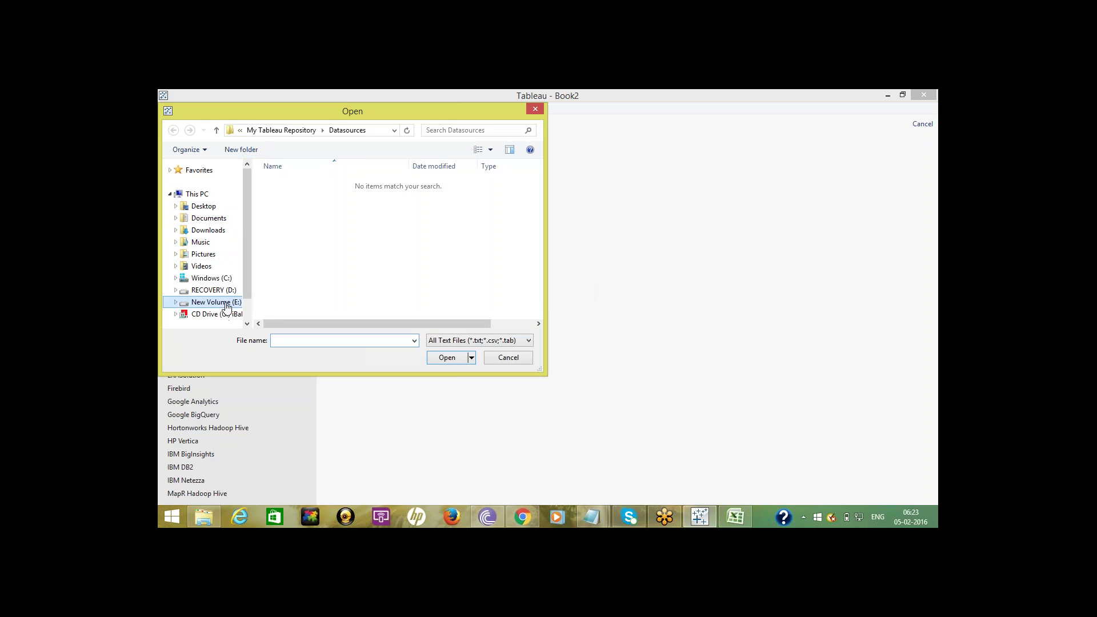
pyautogui.doubleClick(293, 232)
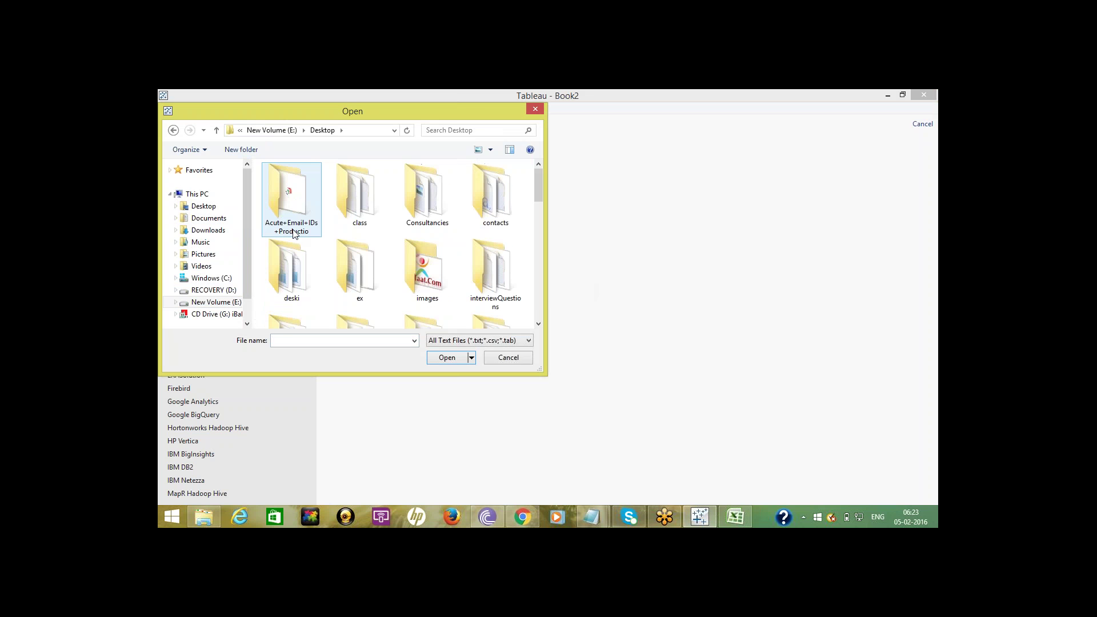
pyautogui.click(314, 342)
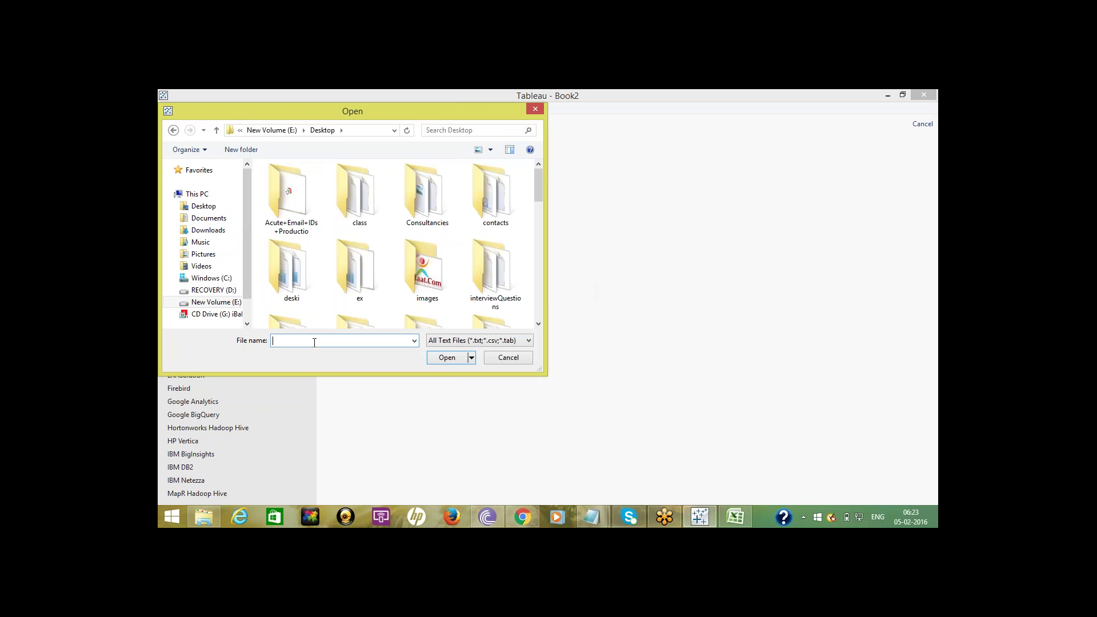
pyautogui.write('co')
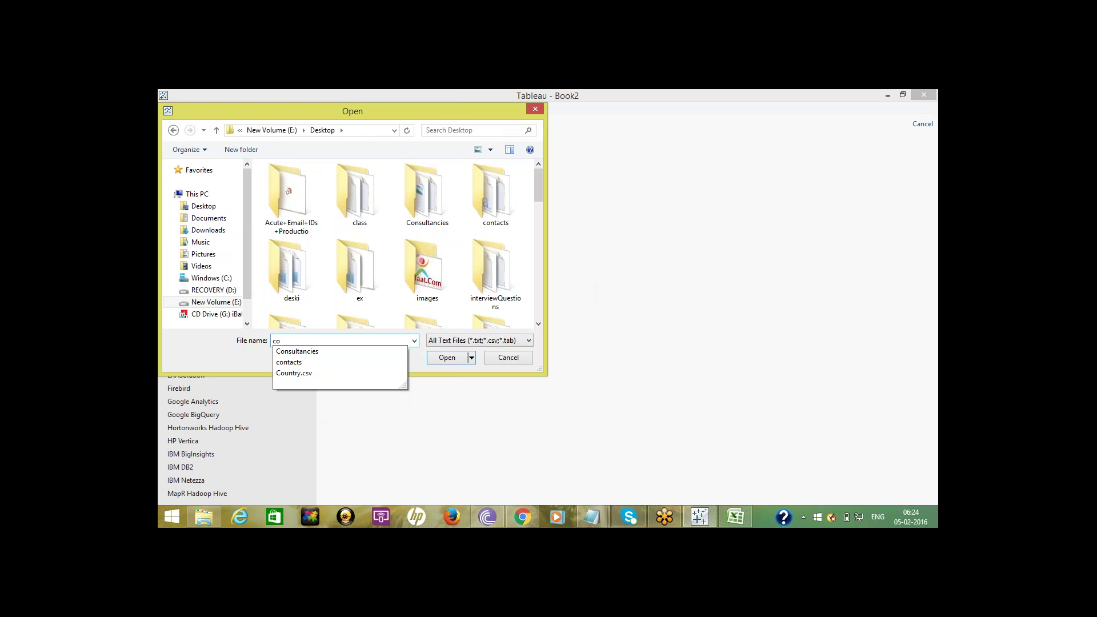
pyautogui.press('Down')
pyautogui.press('Down')
pyautogui.press('Down')
pyautogui.press('Return')
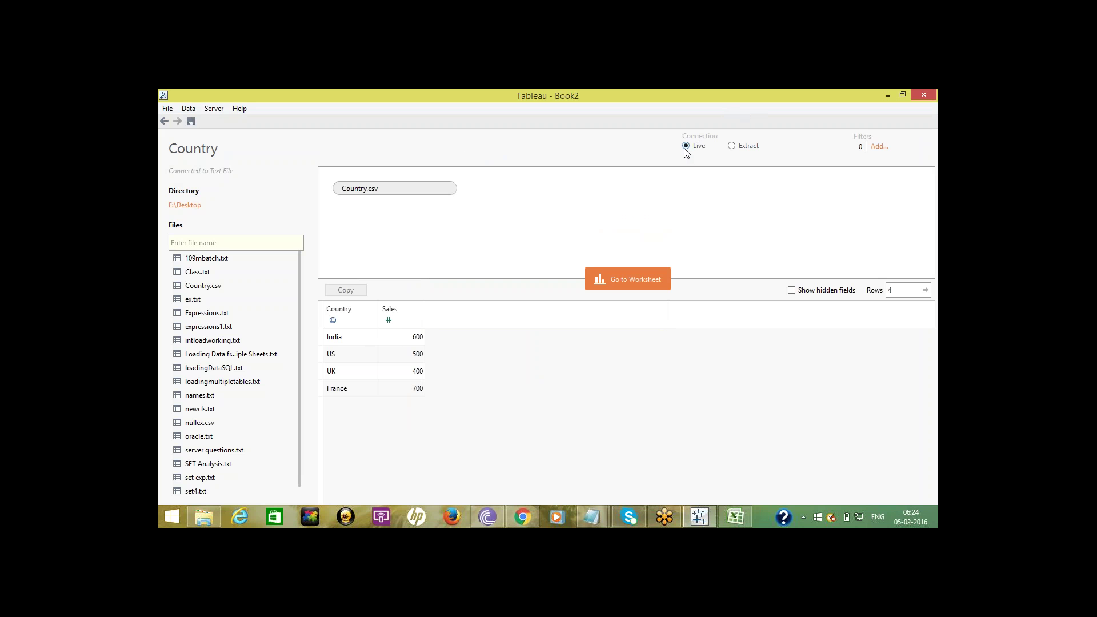
pyautogui.click(631, 280)
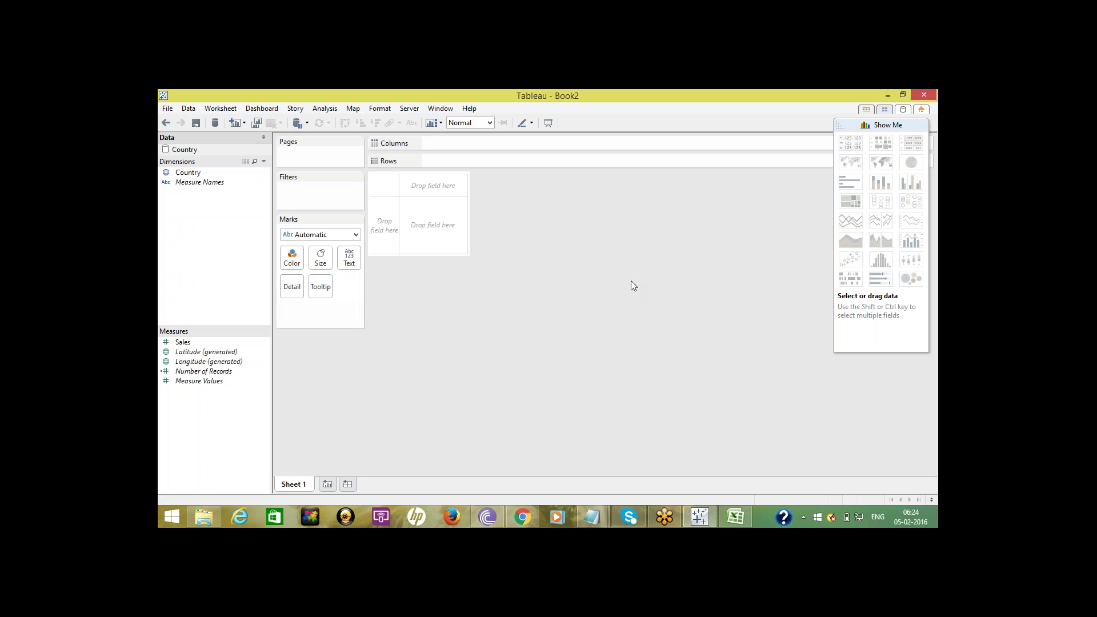
pyautogui.click(189, 109)
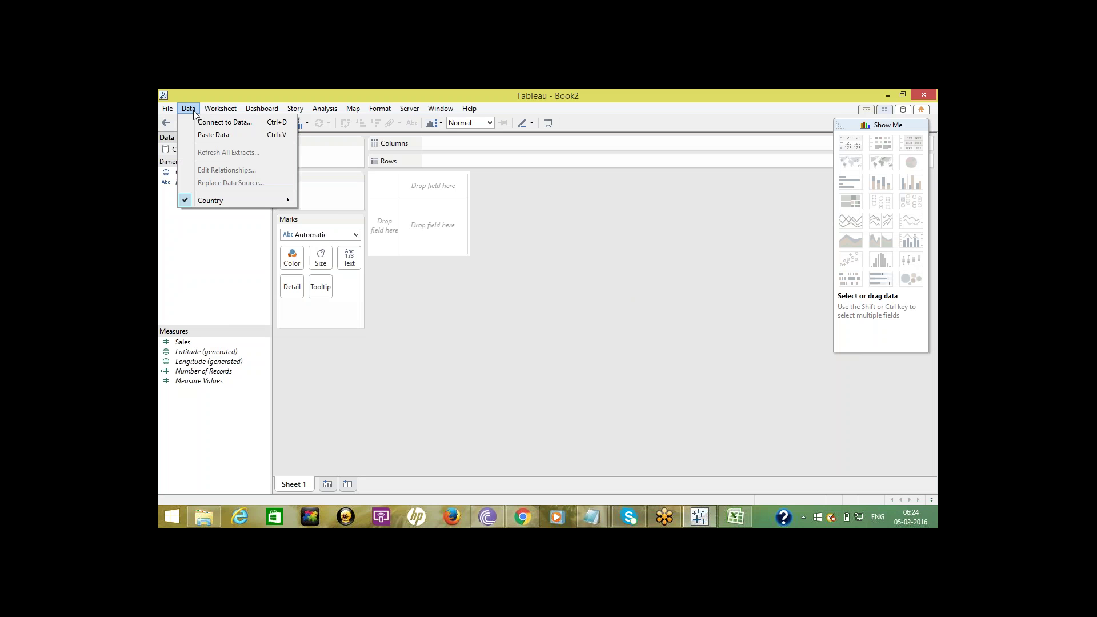
pyautogui.moveTo(219, 109)
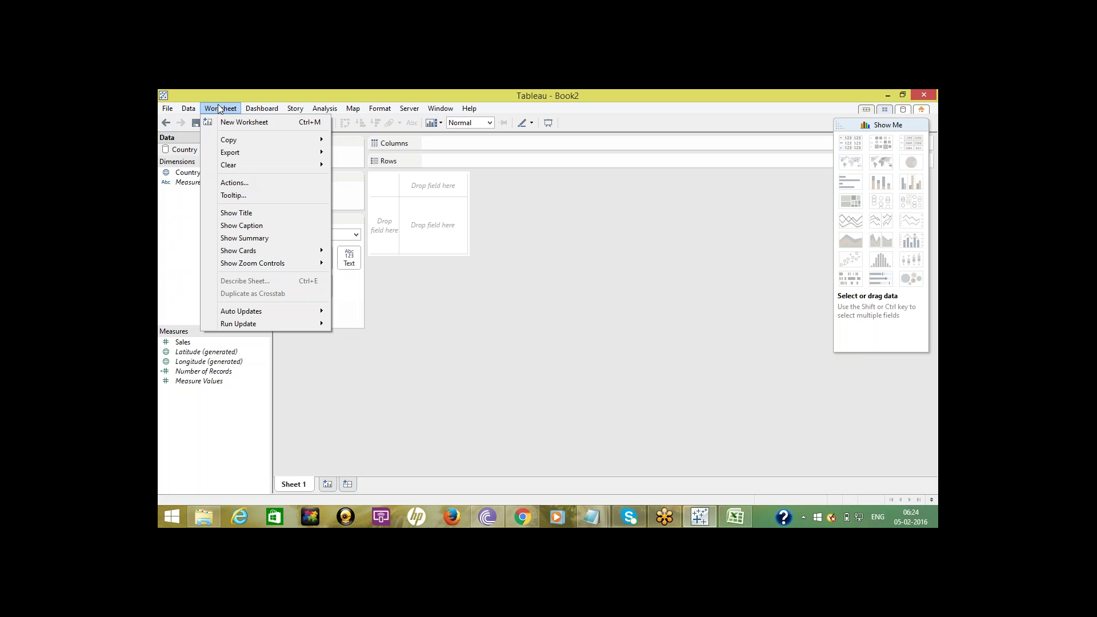
pyautogui.moveTo(167, 112)
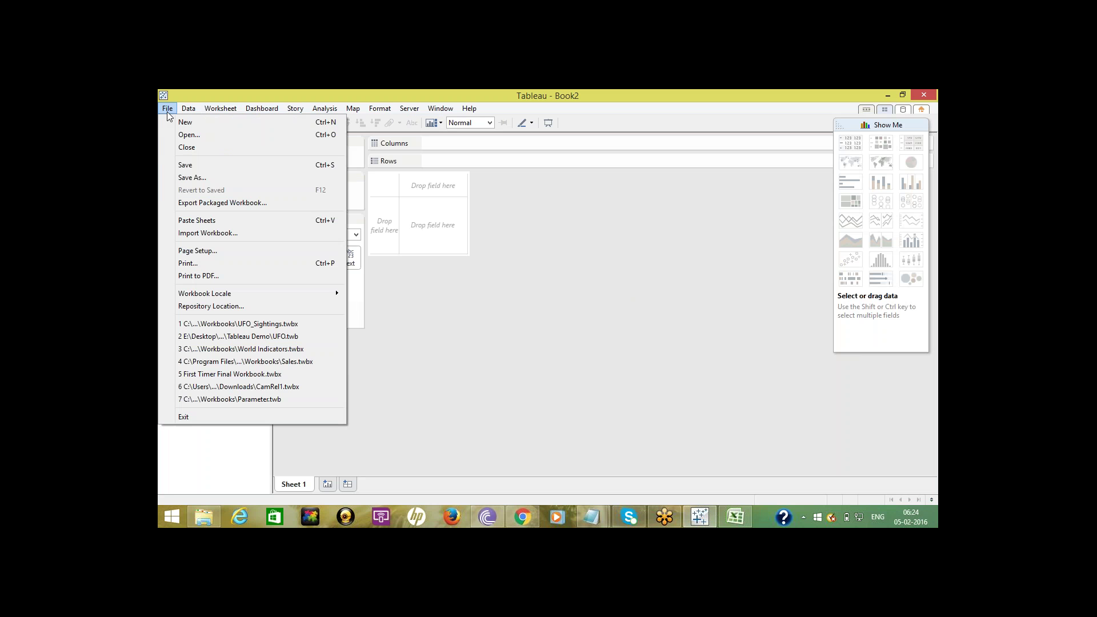
pyautogui.click(515, 377)
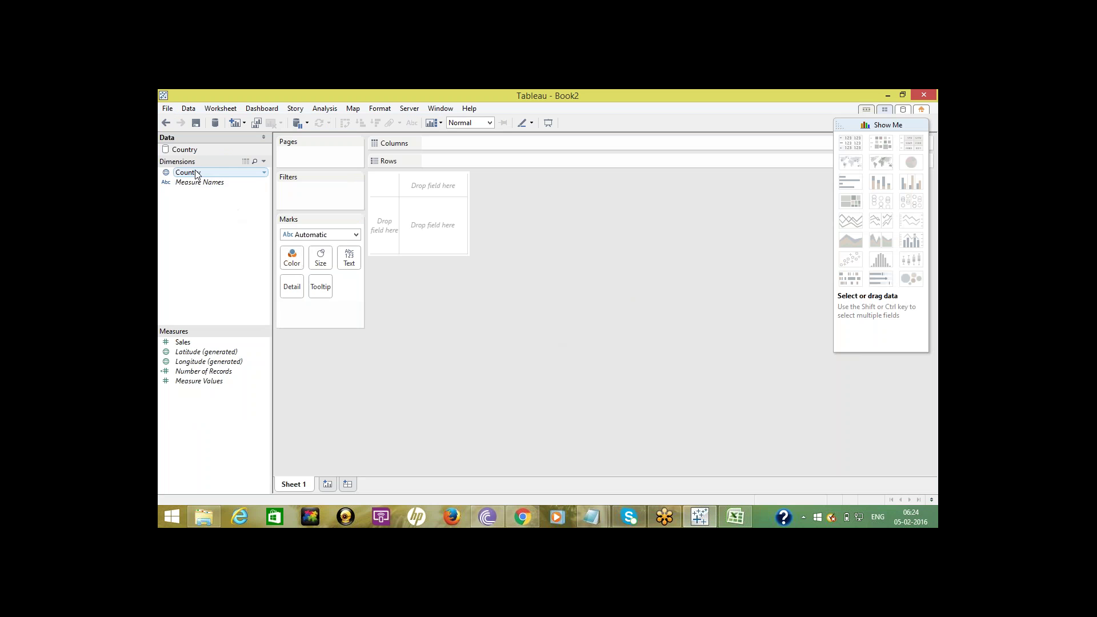
pyautogui.click(264, 162)
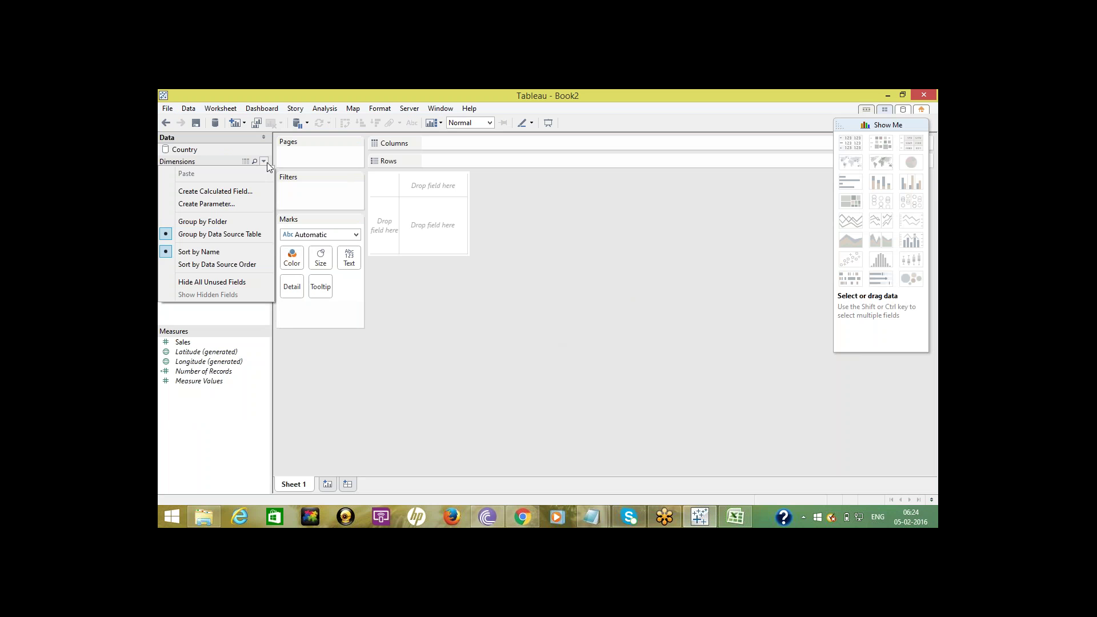
pyautogui.click(539, 406)
pyautogui.click(248, 189)
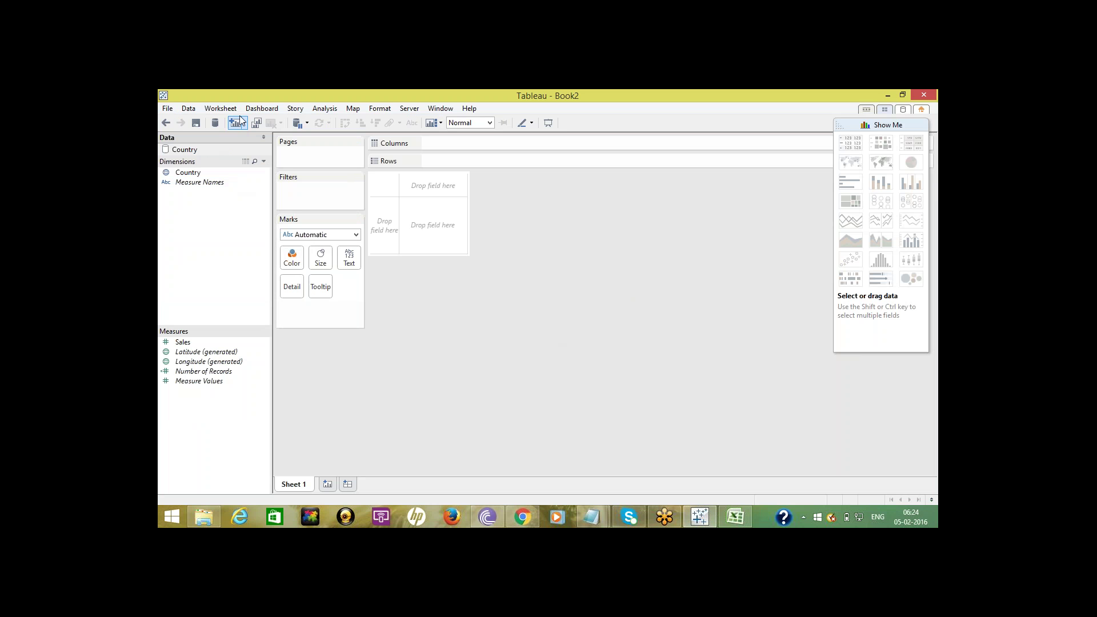
# Step: View the underlying rows of the Country data source
pyautogui.click(188, 108)
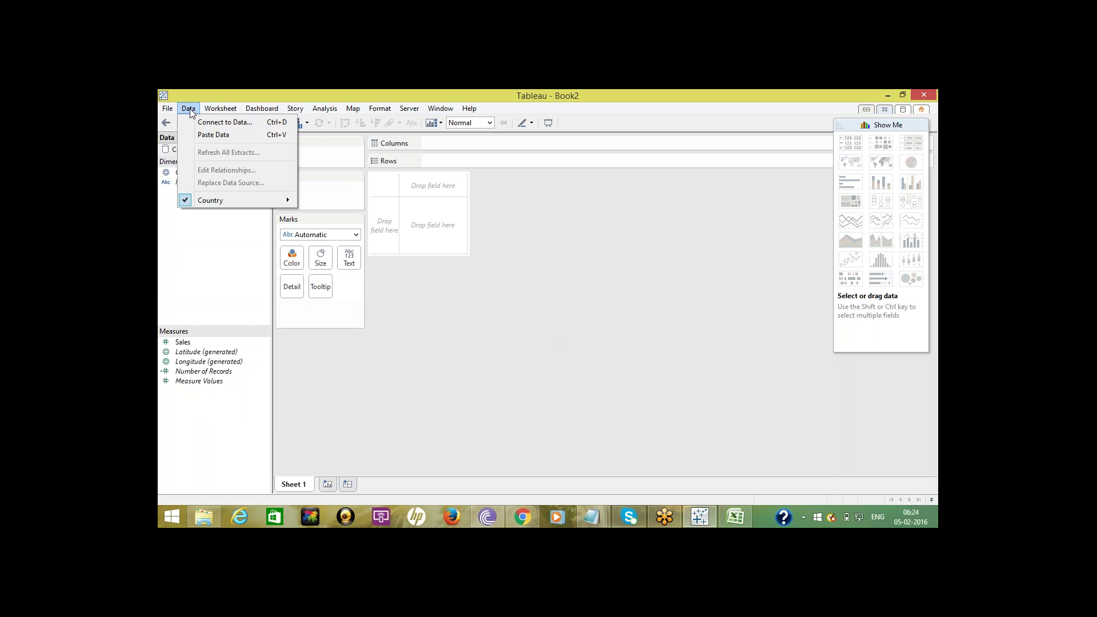
pyautogui.moveTo(268, 201)
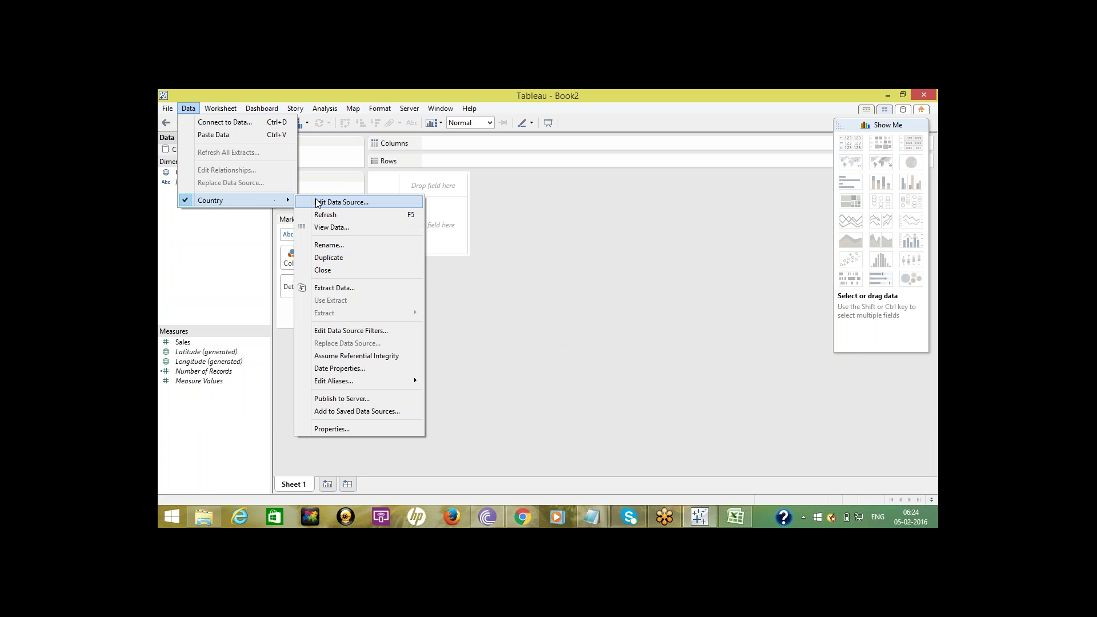
pyautogui.click(332, 228)
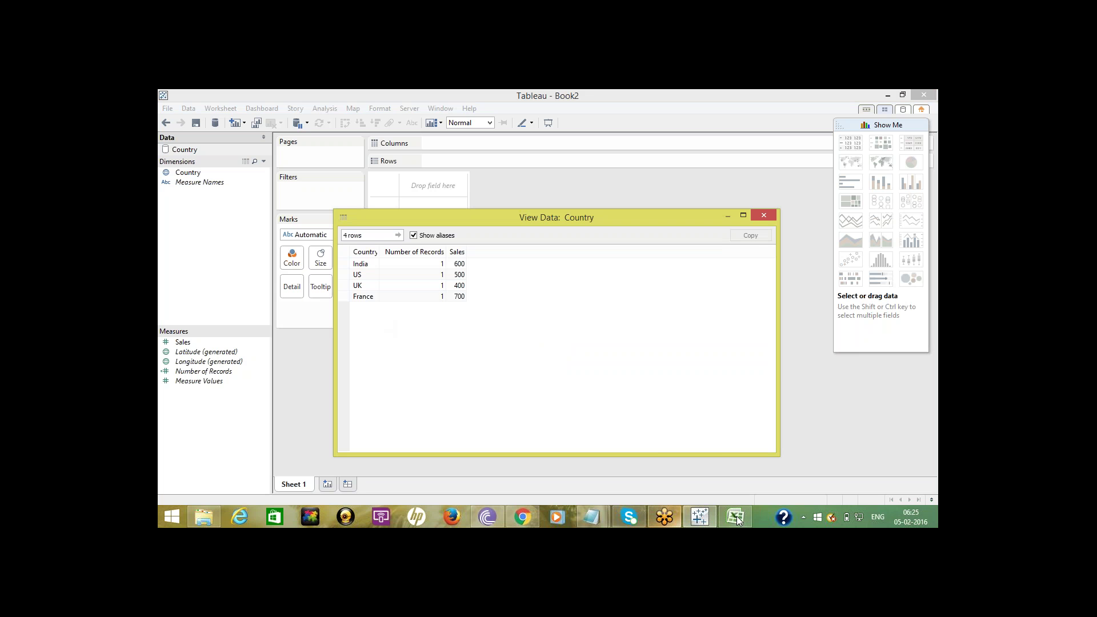
# Step: Switch to Country.csv in Notepad, add the row "Germany,800" below France, save the file and minimize it
pyautogui.moveTo(589, 515)
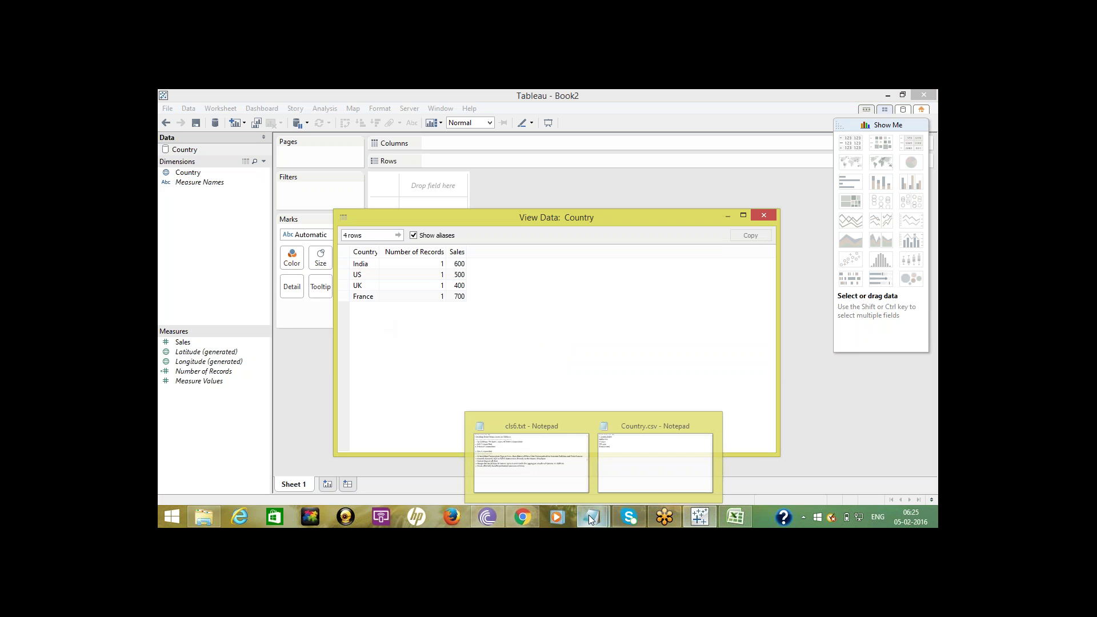
pyautogui.click(652, 467)
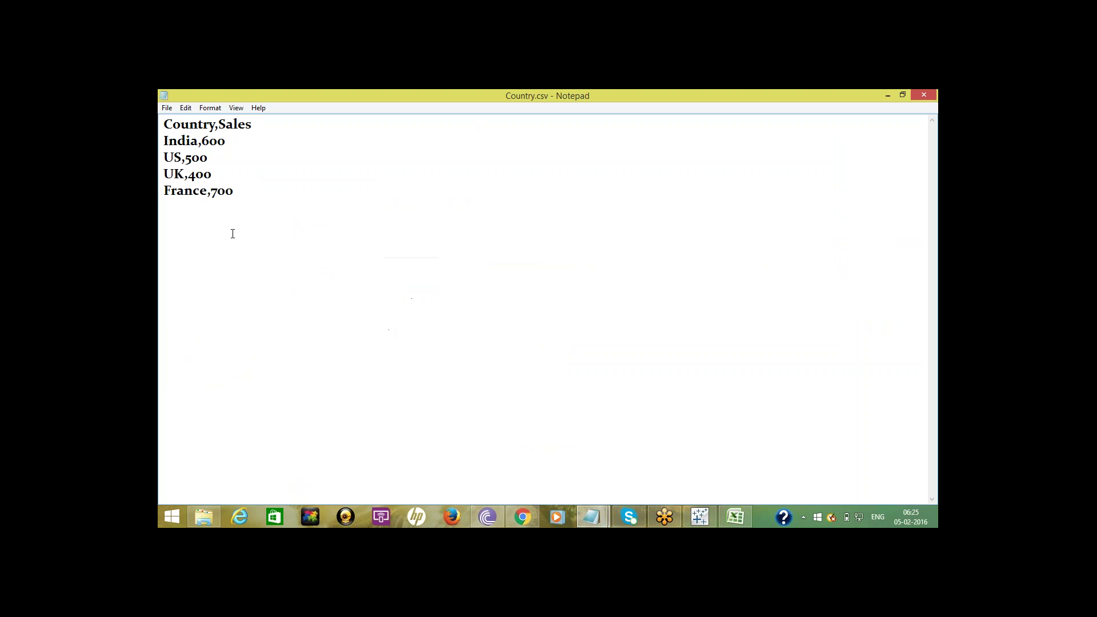
pyautogui.write('Germany,800')
pyautogui.click(166, 107)
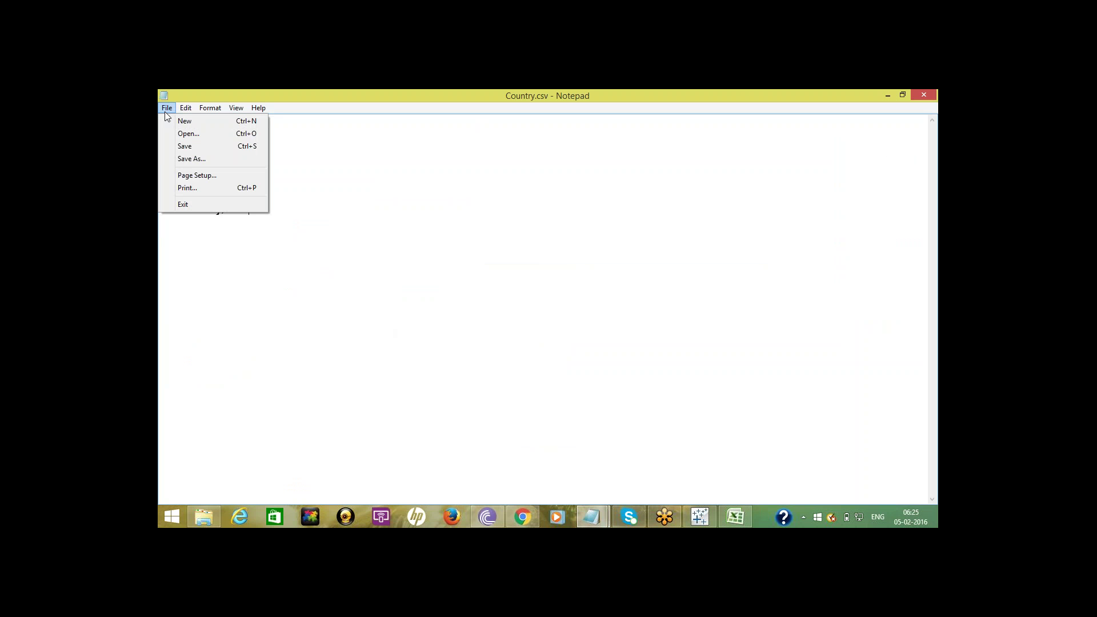
pyautogui.click(194, 146)
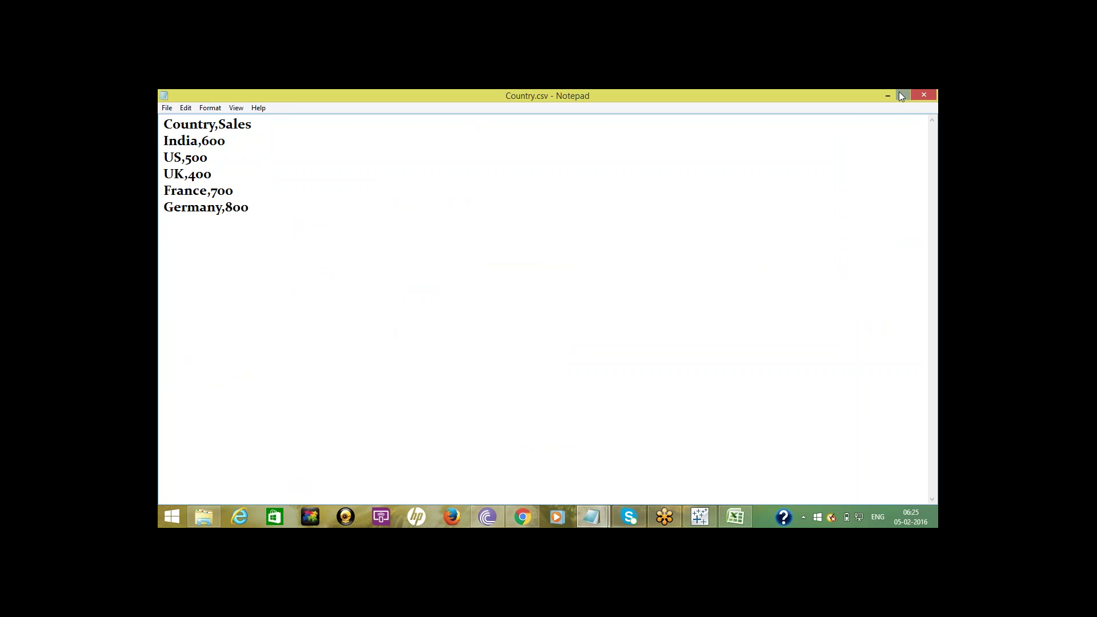
pyautogui.click(882, 95)
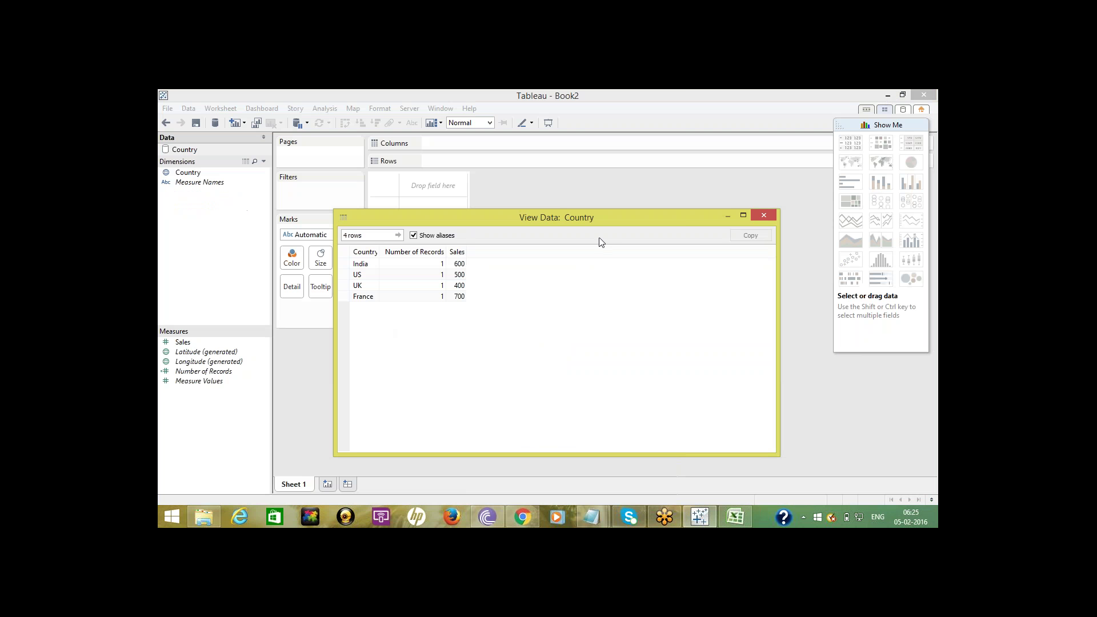
# Step: Close the data view window and refresh the Country data source
pyautogui.click(764, 215)
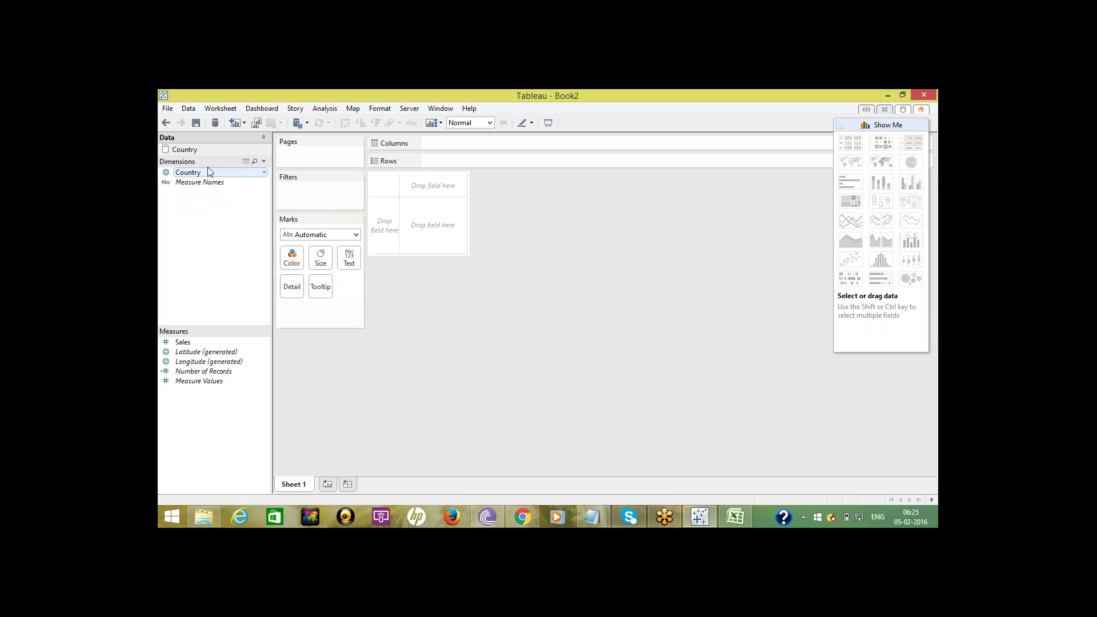
pyautogui.click(167, 109)
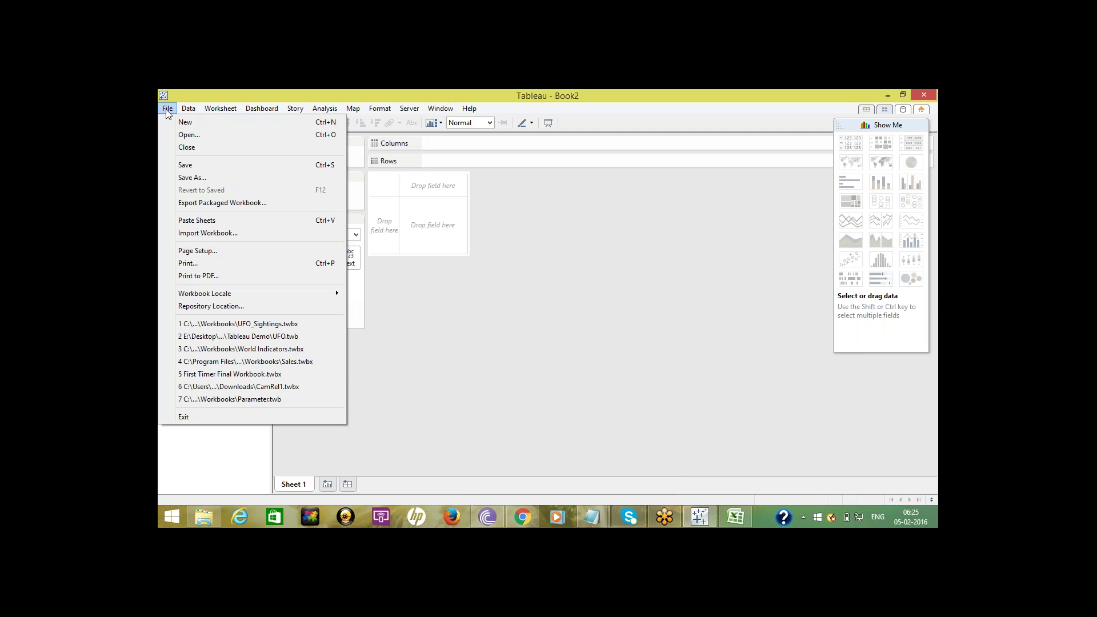
pyautogui.moveTo(184, 112)
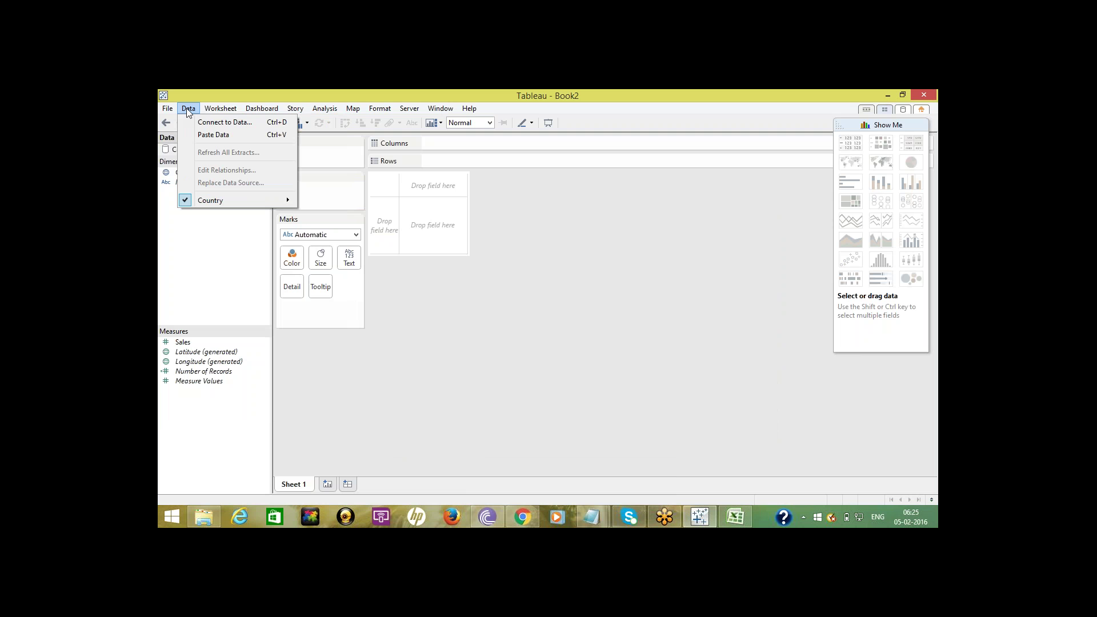
pyautogui.moveTo(250, 205)
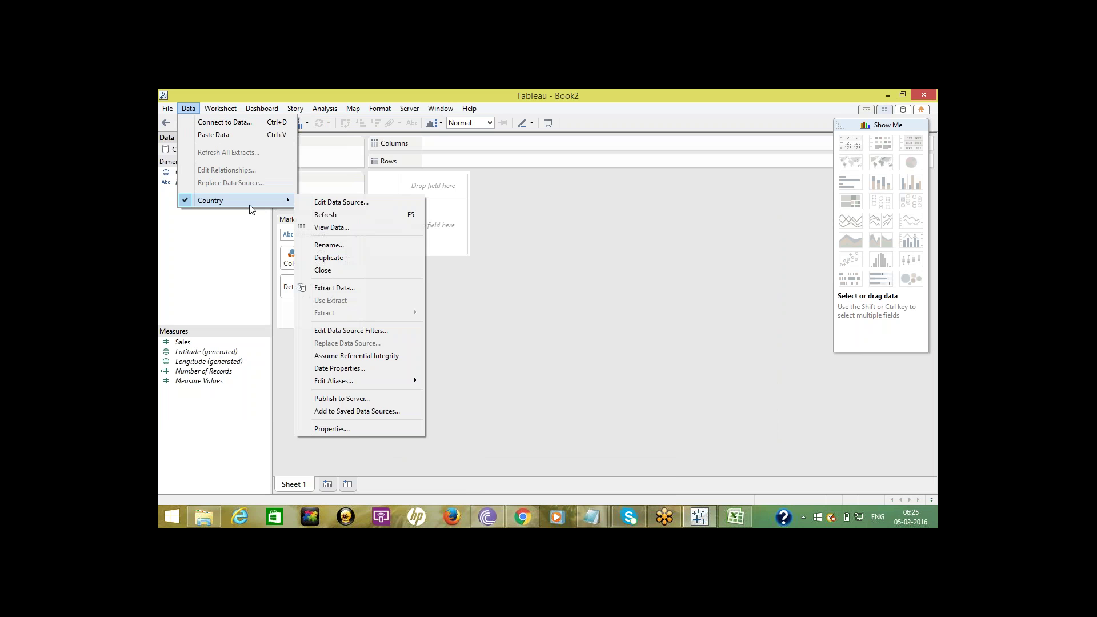
pyautogui.click(341, 214)
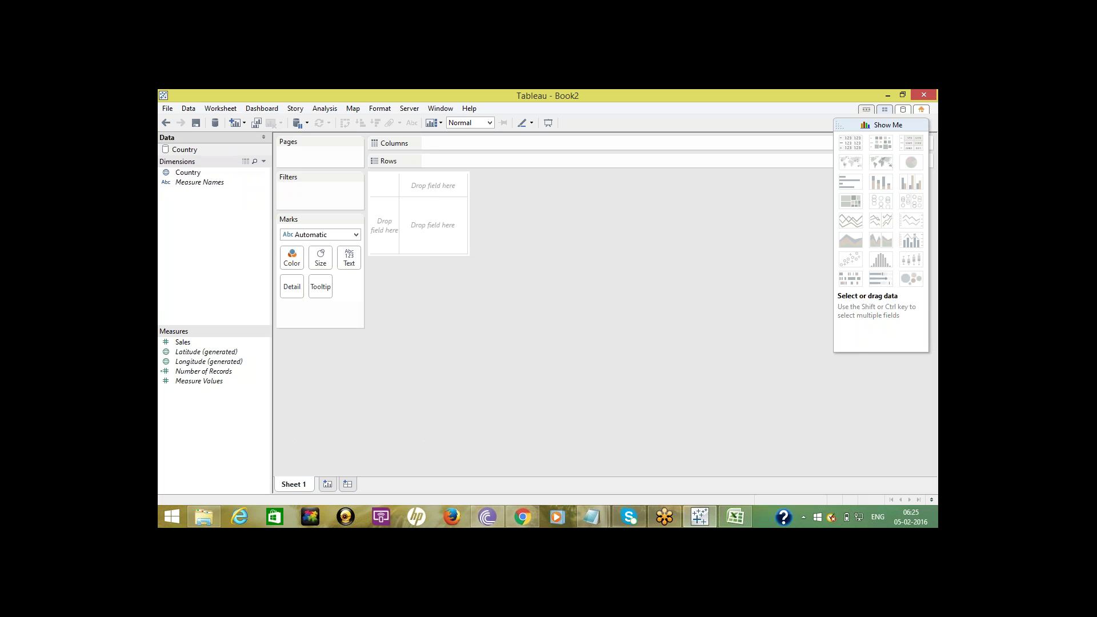
# Step: View the Country data source's rows again to check for the Germany entry, and close the data view
pyautogui.click(188, 109)
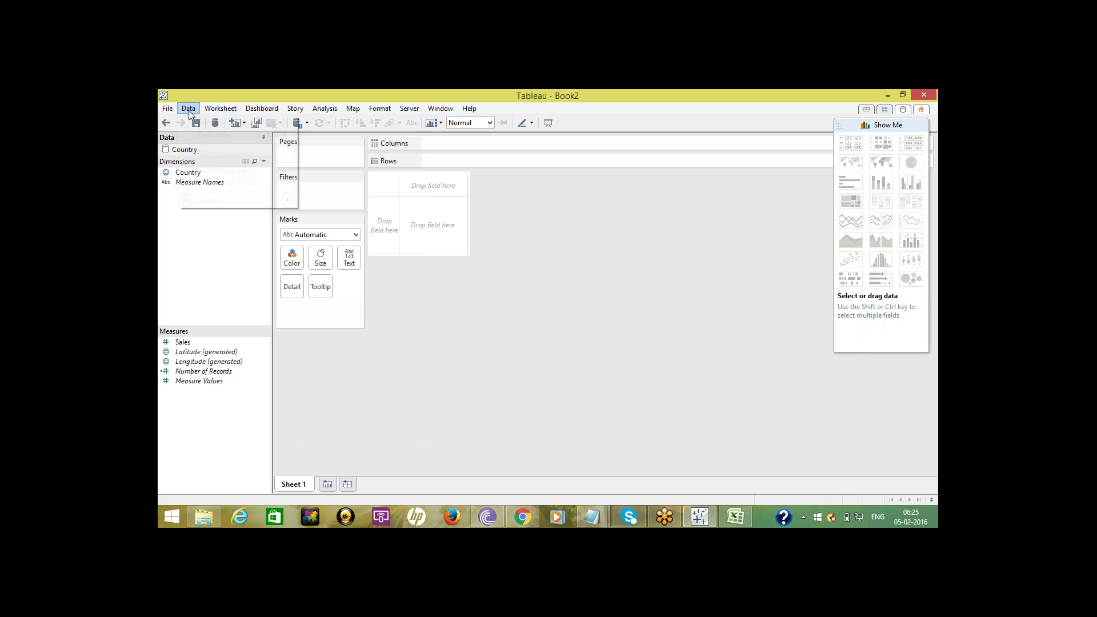
pyautogui.moveTo(229, 202)
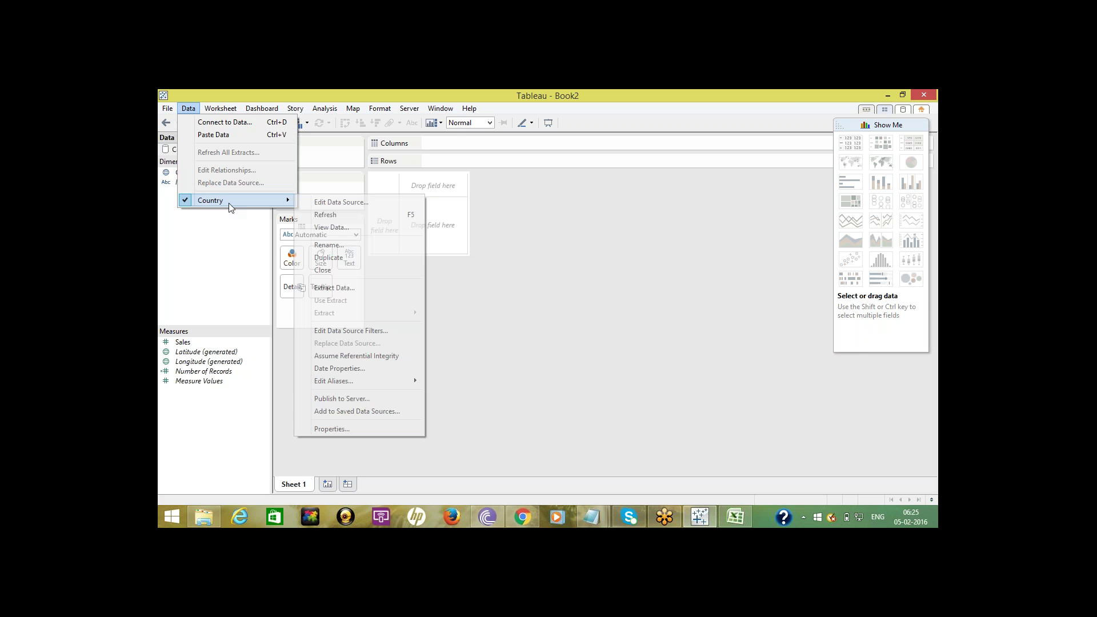
pyautogui.click(331, 227)
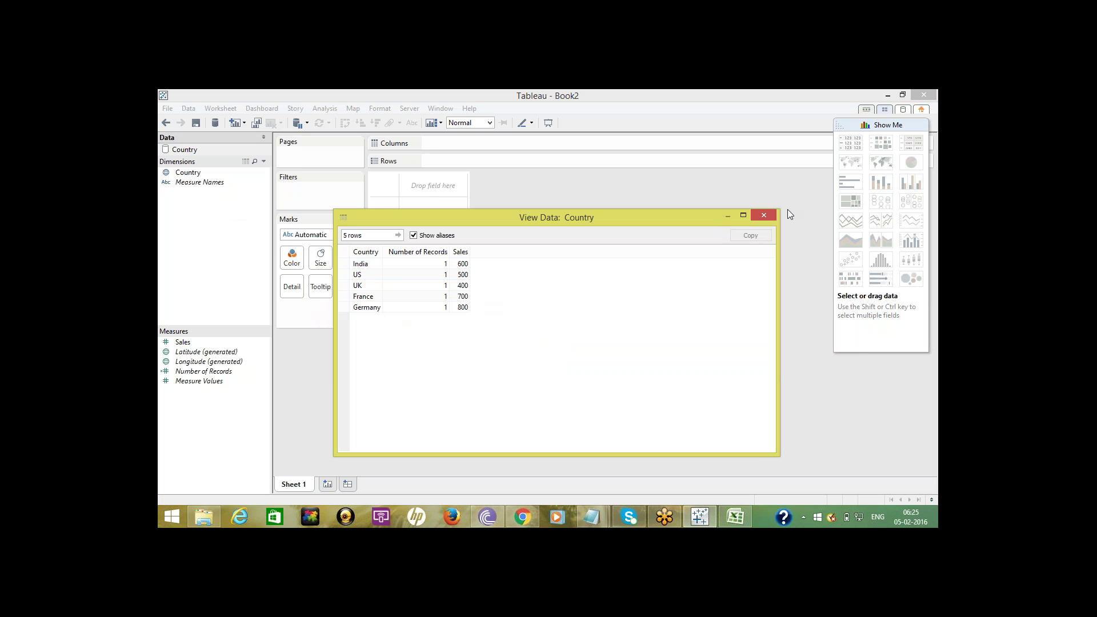
pyautogui.click(764, 216)
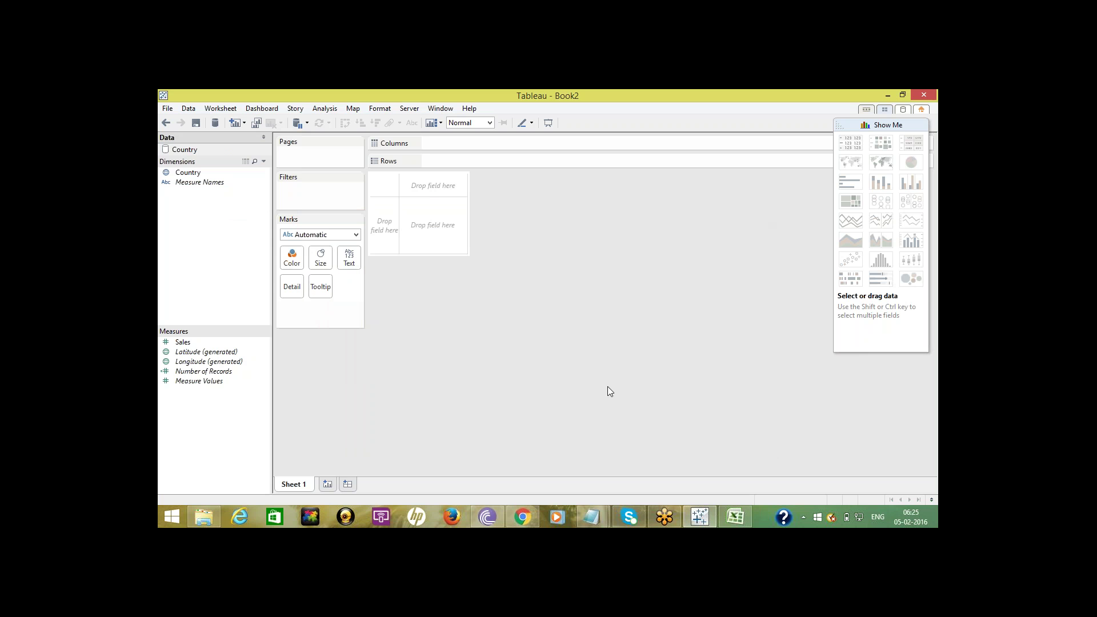
# Step: Switch to the cls6.txt class notes in Notepad
pyautogui.moveTo(594, 514)
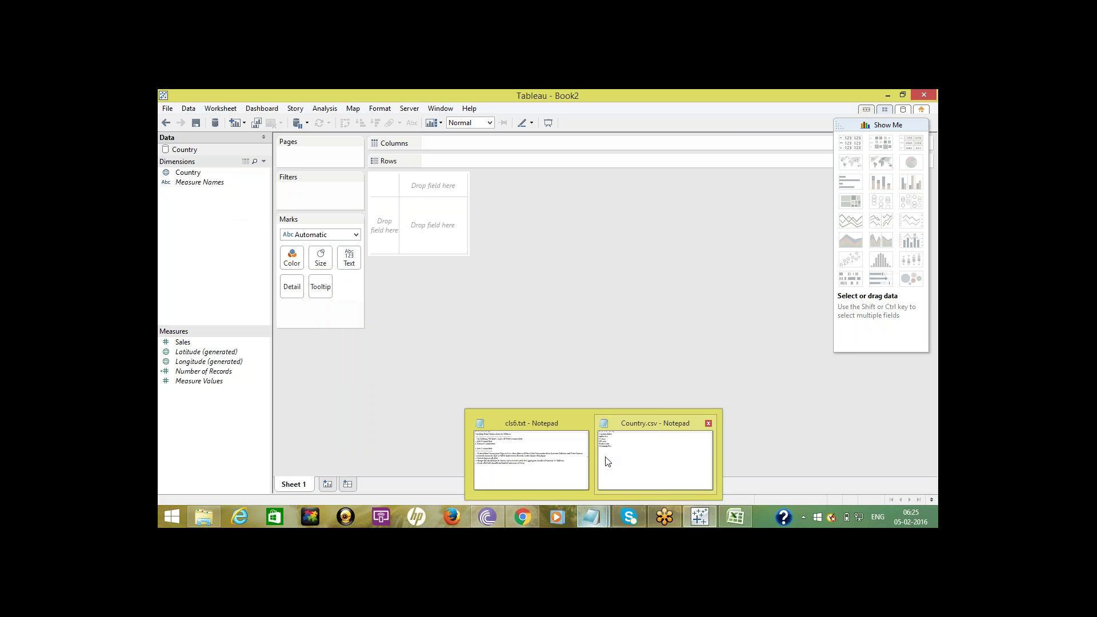
pyautogui.click(543, 466)
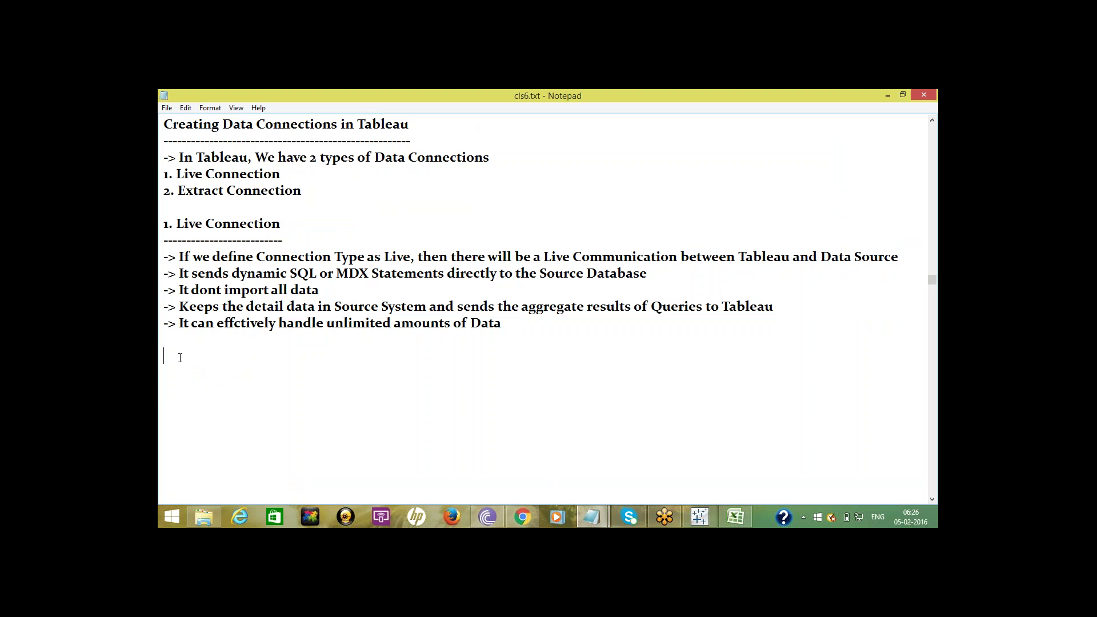
# Step: Add the heading "2. Extract Connection" below the Live Connection notes, underline it with a dashed line and add blank lines beneath
pyautogui.write('2. Extract Connection')
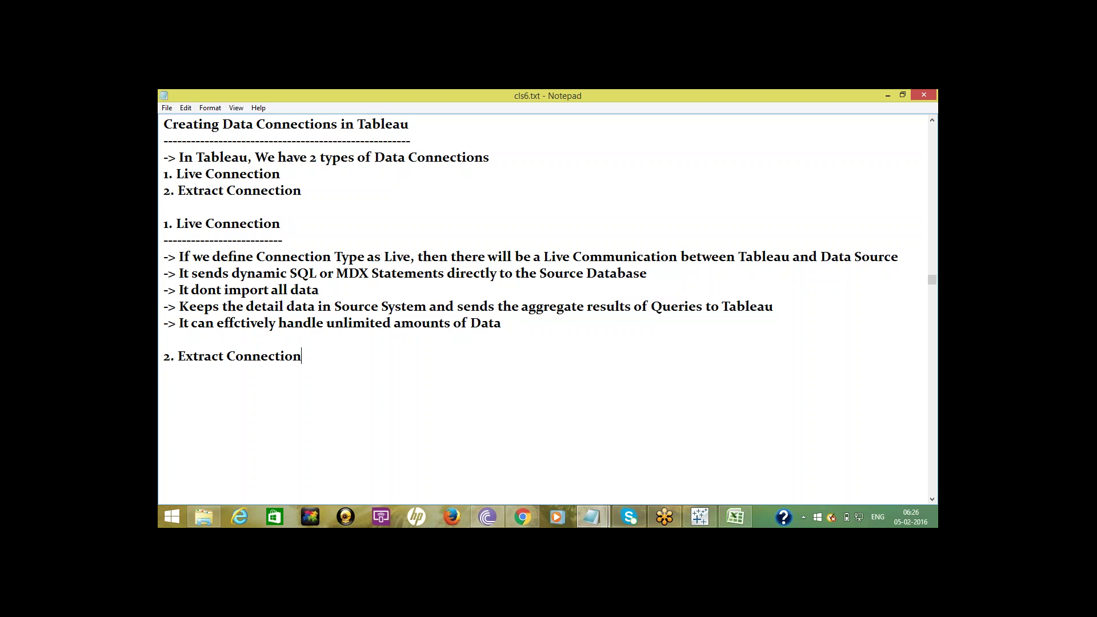
pyautogui.press('Return')
pyautogui.write('------------------------------')
pyautogui.press('Return')
pyautogui.press('Return')
pyautogui.press('Return')
pyautogui.press('Return')
pyautogui.press('Return')
pyautogui.press('Return')
pyautogui.press('Return')
pyautogui.press('Return')
pyautogui.press('Return')
pyautogui.press('Return')
pyautogui.press('Return')
pyautogui.press('Return')
pyautogui.press('Return')
pyautogui.press('Return')
pyautogui.press('Return')
pyautogui.press('Return')
pyautogui.press('Return')
pyautogui.press('Return')
pyautogui.press('Return')
pyautogui.press('Return')
pyautogui.press('Return')
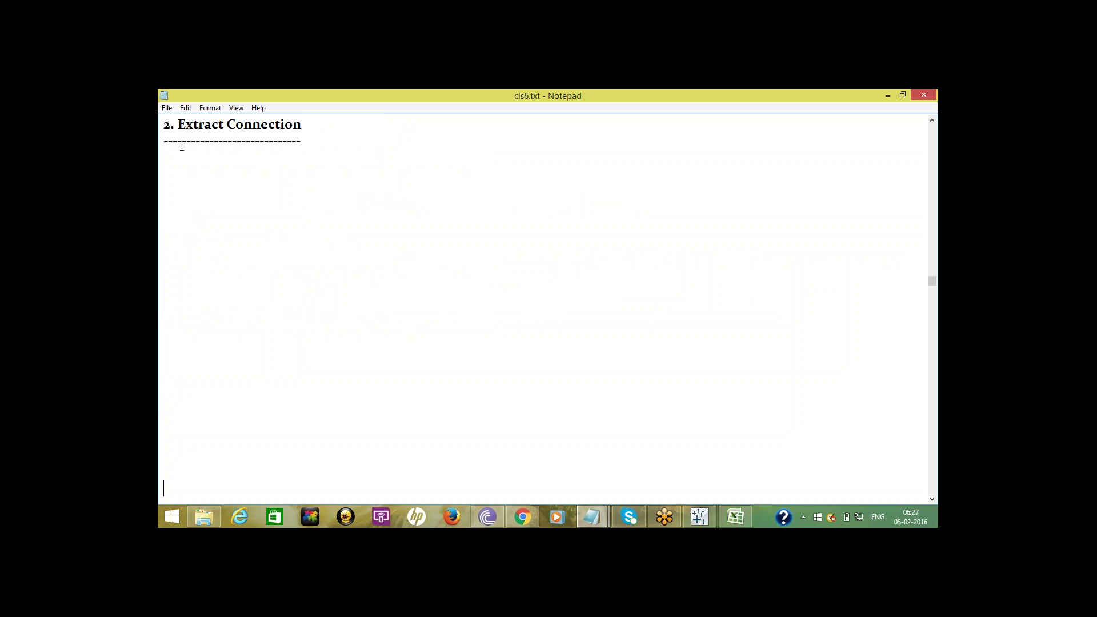
# Step: Write the first note under the Extract Connection heading: "-> The second type of connection in Tableau is Extract"
pyautogui.click(167, 153)
pyautogui.write('-> THe second type of conn')
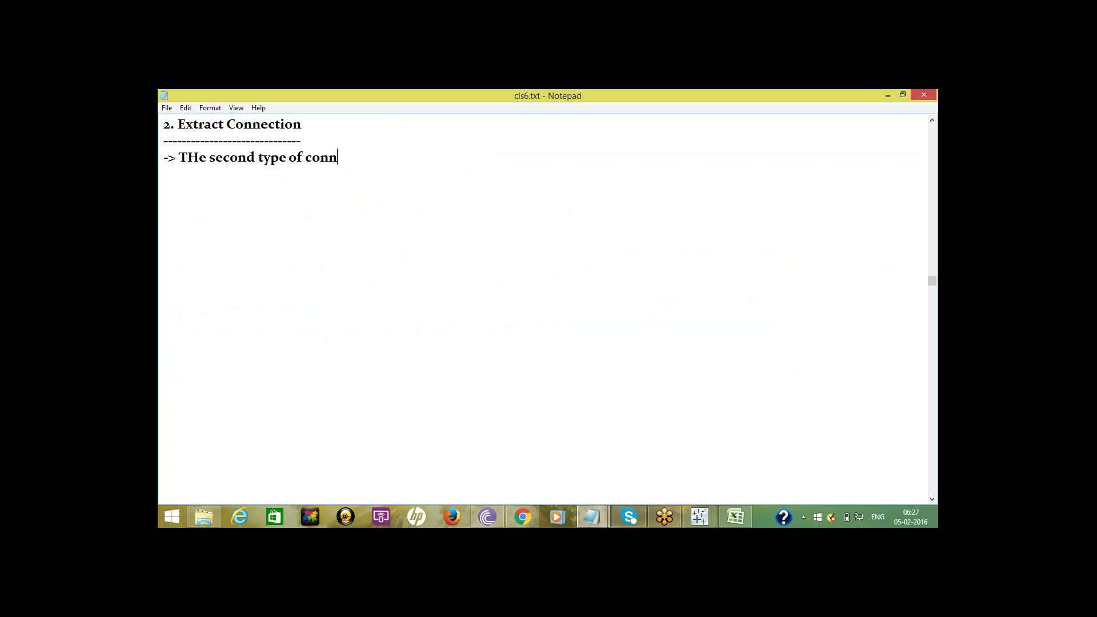
pyautogui.write('ection in Tableau is ')
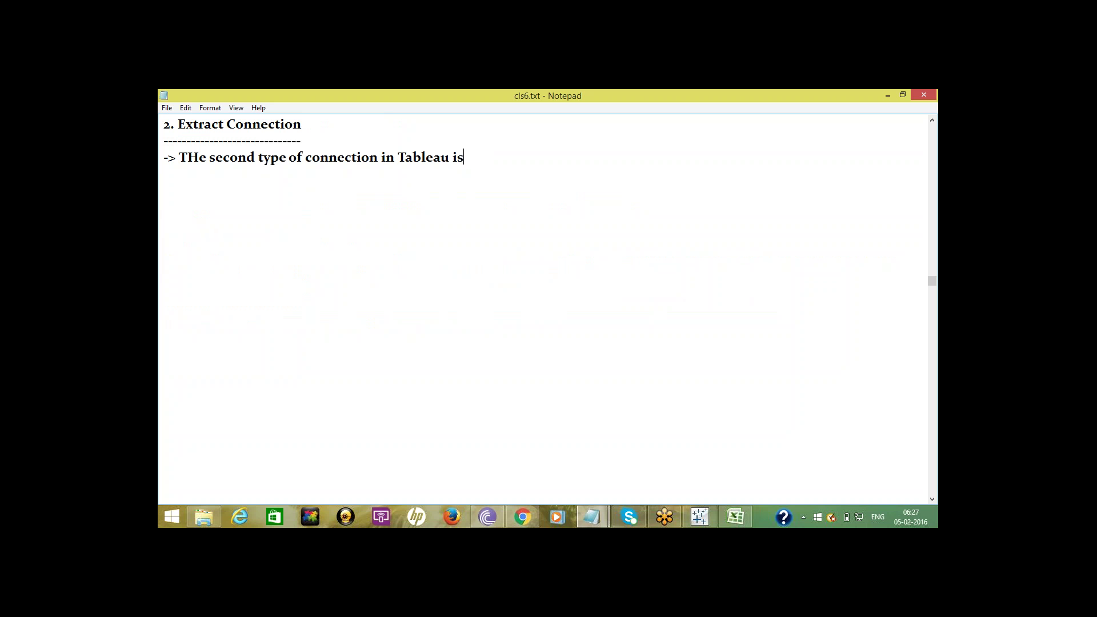
pyautogui.write('Ex')
pyautogui.click(200, 157)
pyautogui.press('BackSpace')
pyautogui.write('h')
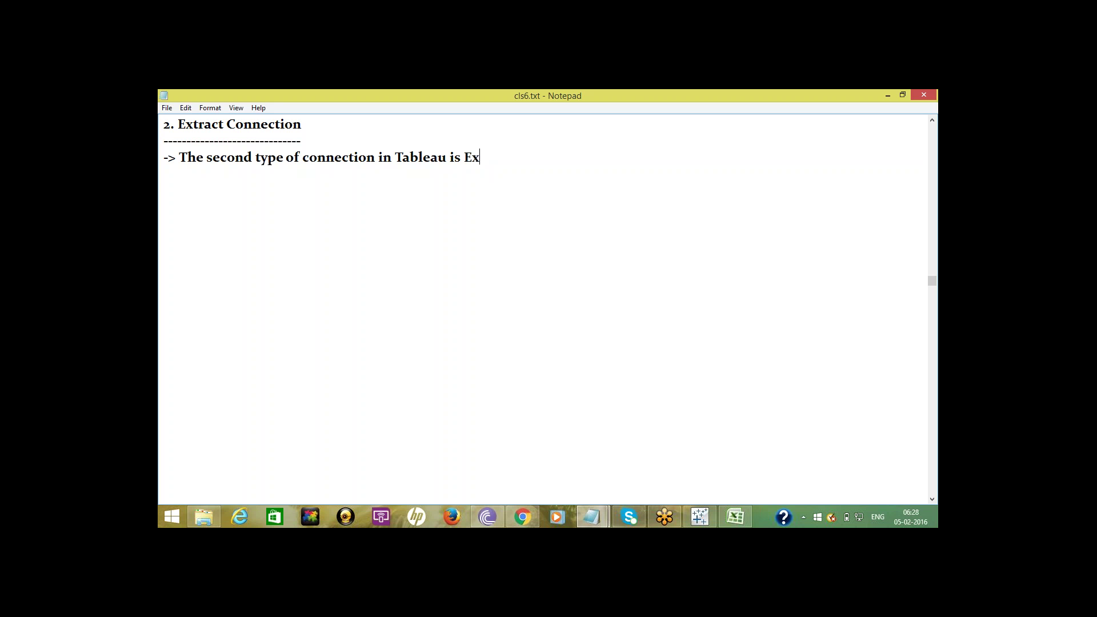
pyautogui.write('tract')
# Step: Add the note "-> The Extract first connect to the Data Source and takes the snapshot of the Data Source"
pyautogui.write('-')
pyautogui.write('>')
pyautogui.write('The')
pyautogui.write('Extract ')
pyautogui.write('first ')
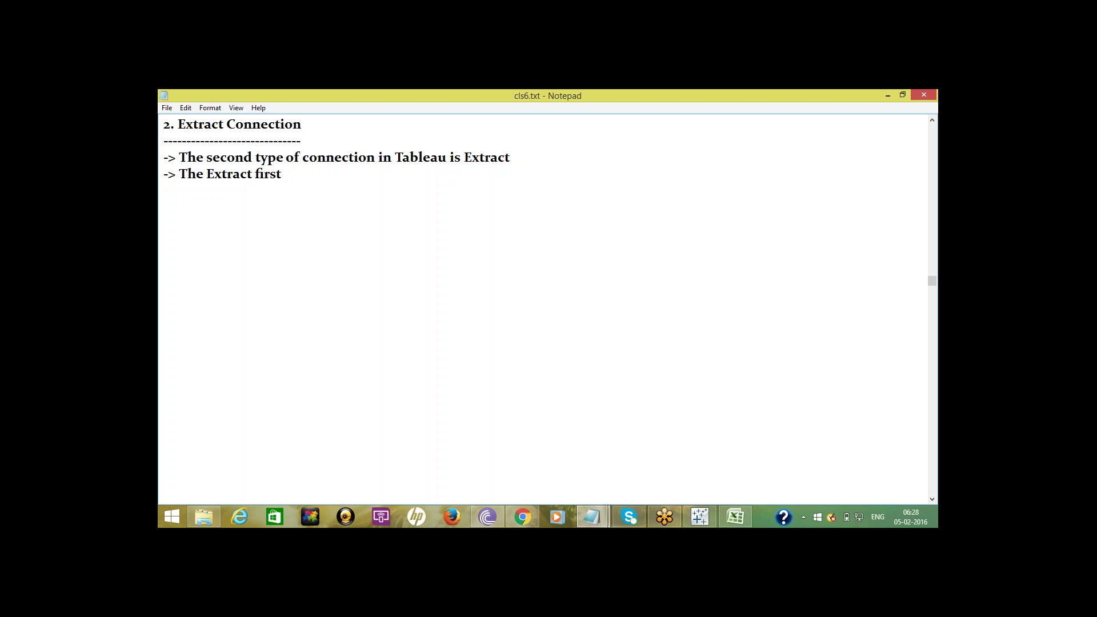
pyautogui.write('connect to the Dta')
pyautogui.press('BackSpace')
pyautogui.press('BackSpace')
pyautogui.write('a')
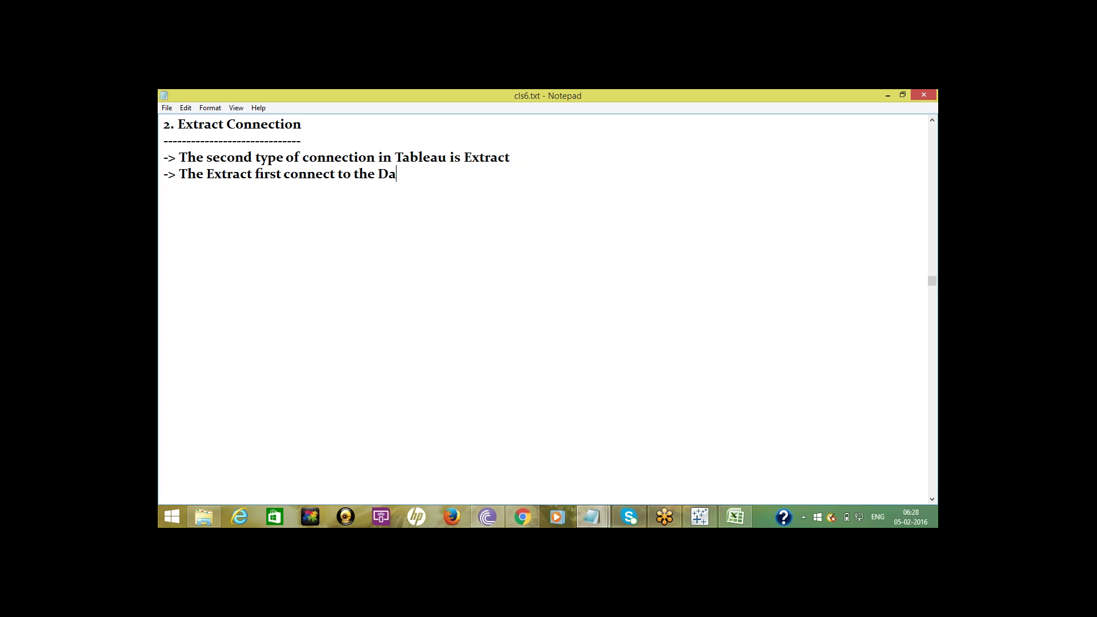
pyautogui.write('ta Source and takes th')
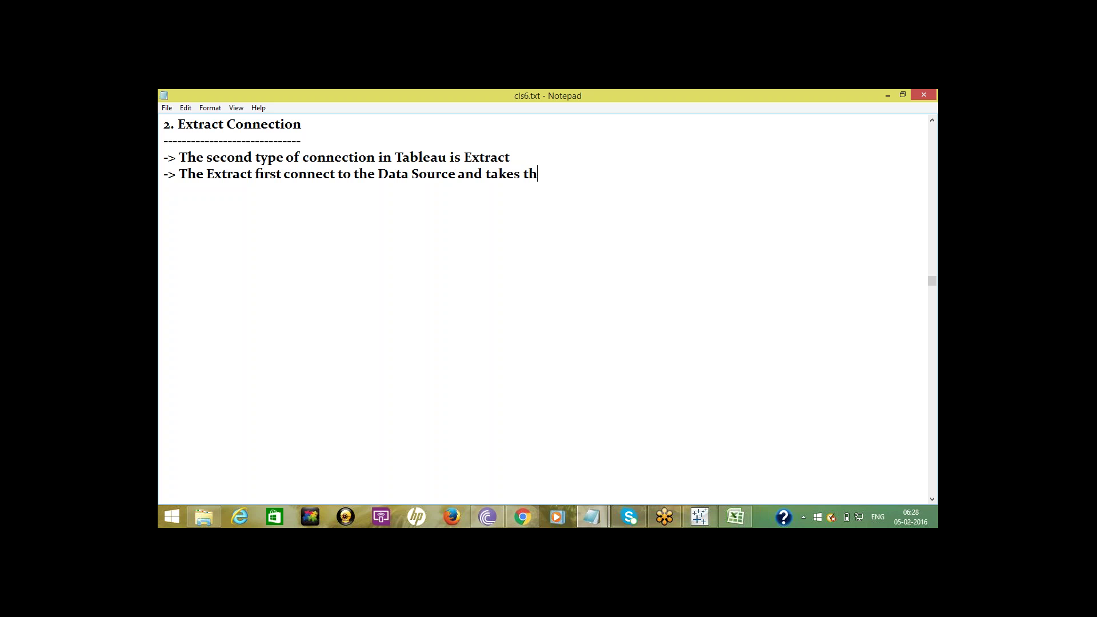
pyautogui.write('e snaps')
pyautogui.write('hot of')
pyautogui.write(' the Dat')
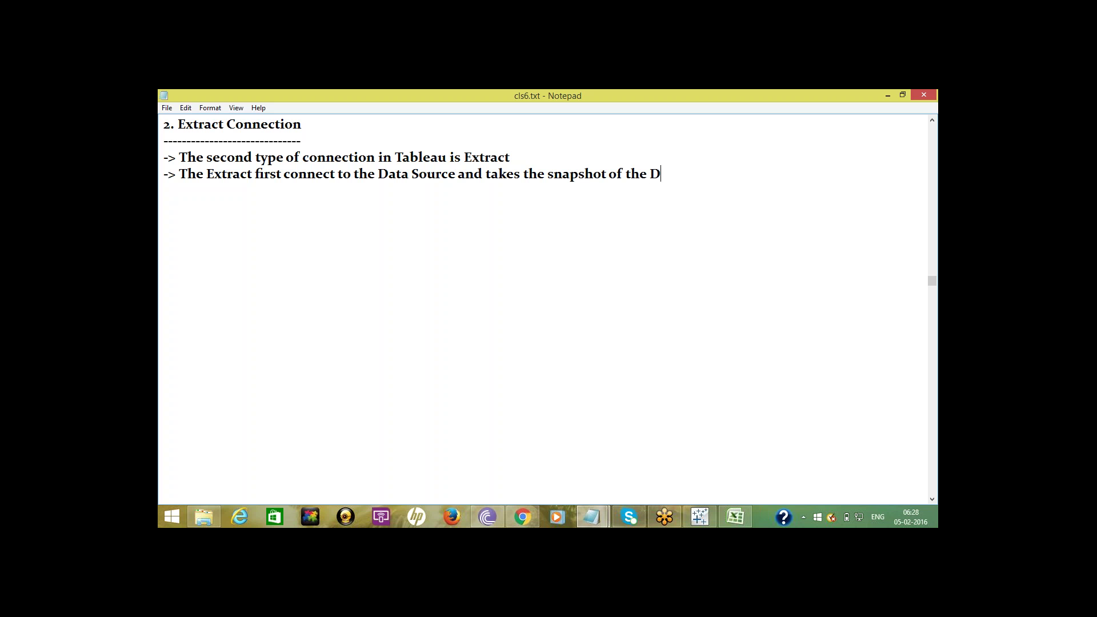
pyautogui.write('a Source')
# Step: Complete the snapshot note with "and places the snapshot into Tableau Data Engine", indenting its wrapped second line
pyautogui.write(' and ')
pyautogui.write('places ')
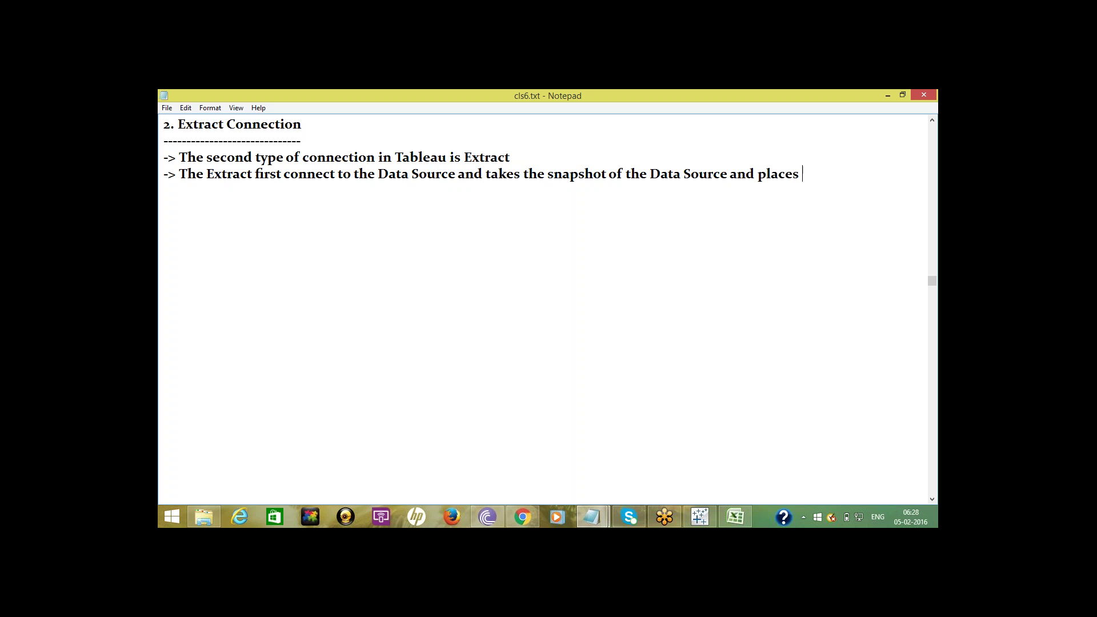
pyautogui.write('the snapshot into Tableau')
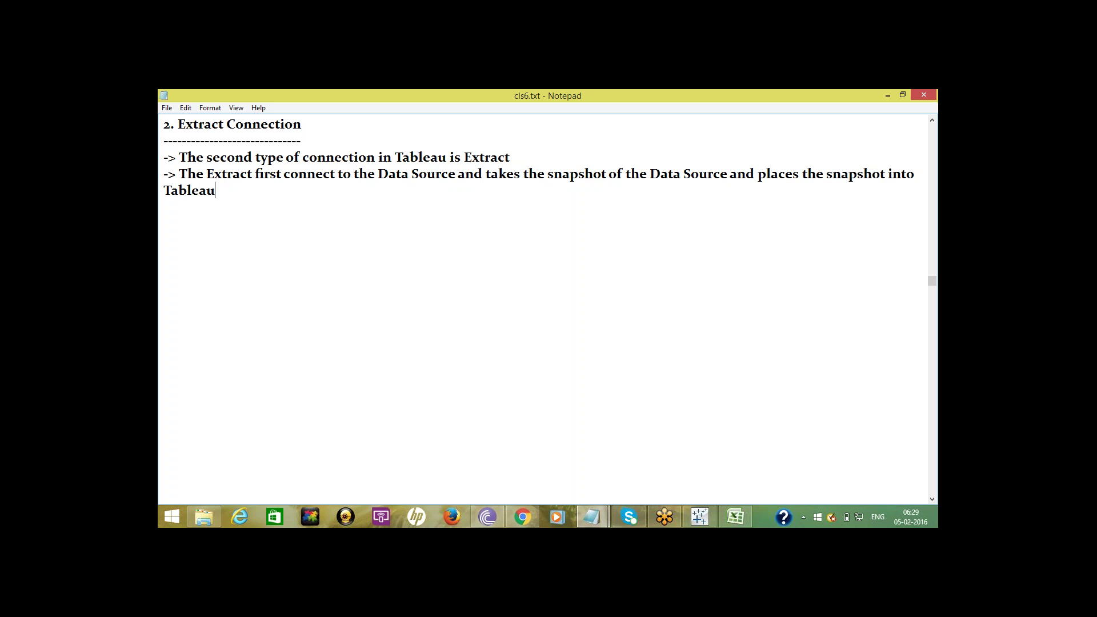
pyautogui.write(' Data')
pyautogui.write('Engine')
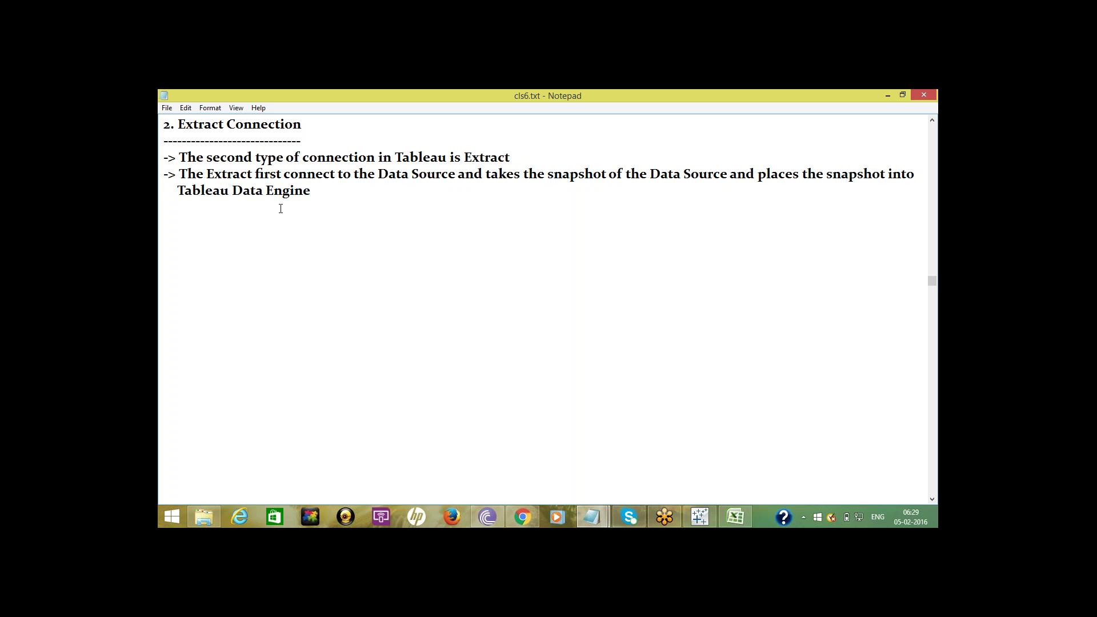
# Step: Add the note "-> This Tableau Data Engine reads data from the snapshot and it creates a local copy of the Data Source"
pyautogui.write('    -> This Tableau Data')
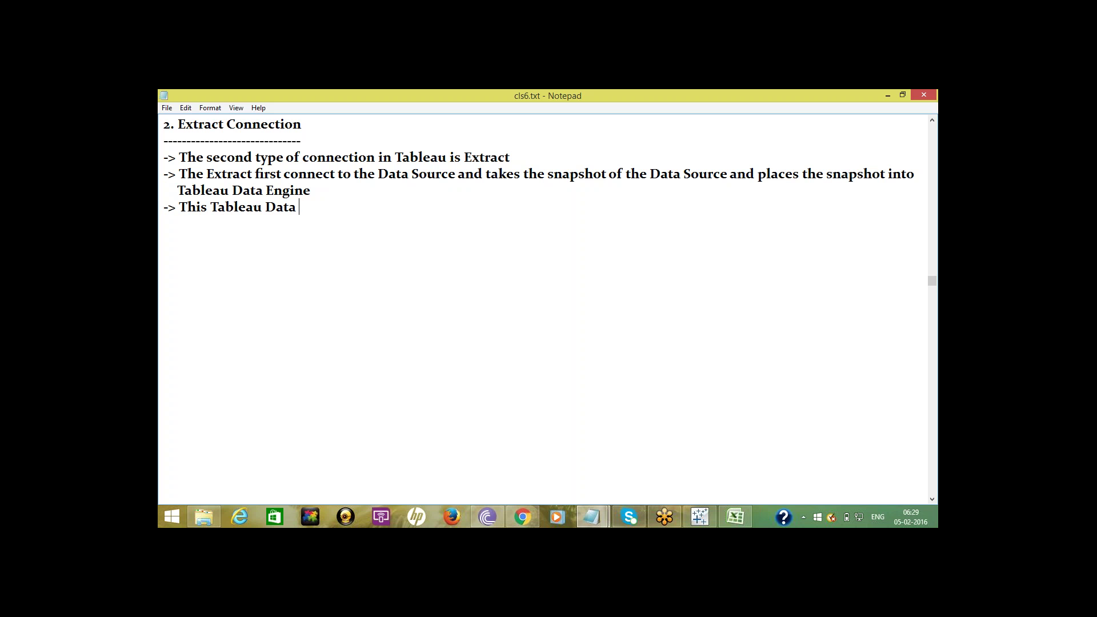
pyautogui.write(' Engine reads data from')
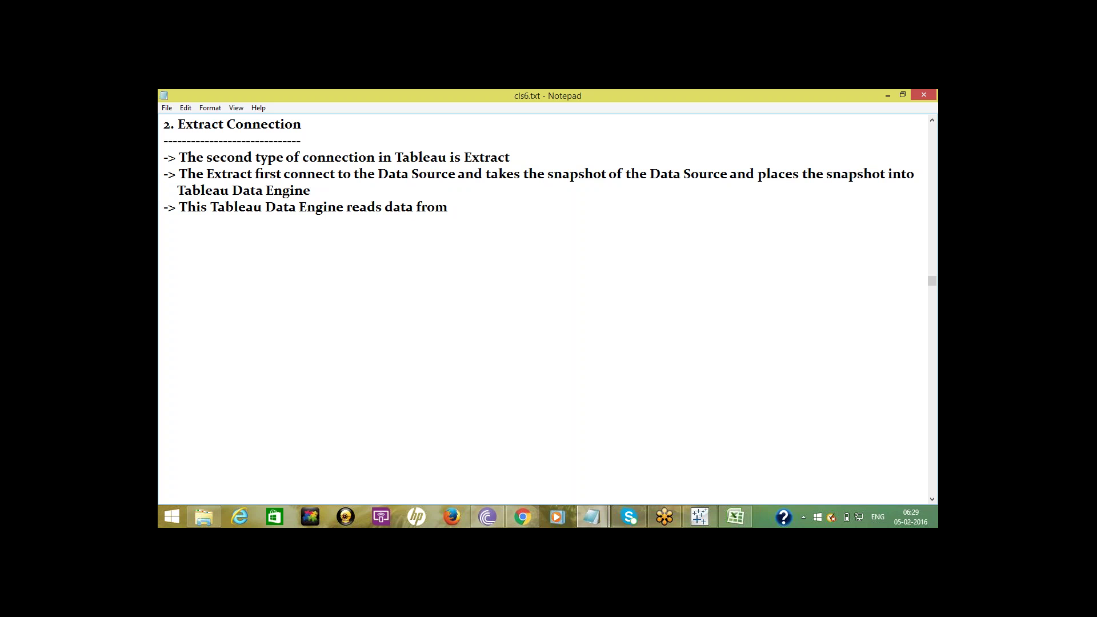
pyautogui.write(' the snapshot and it cr')
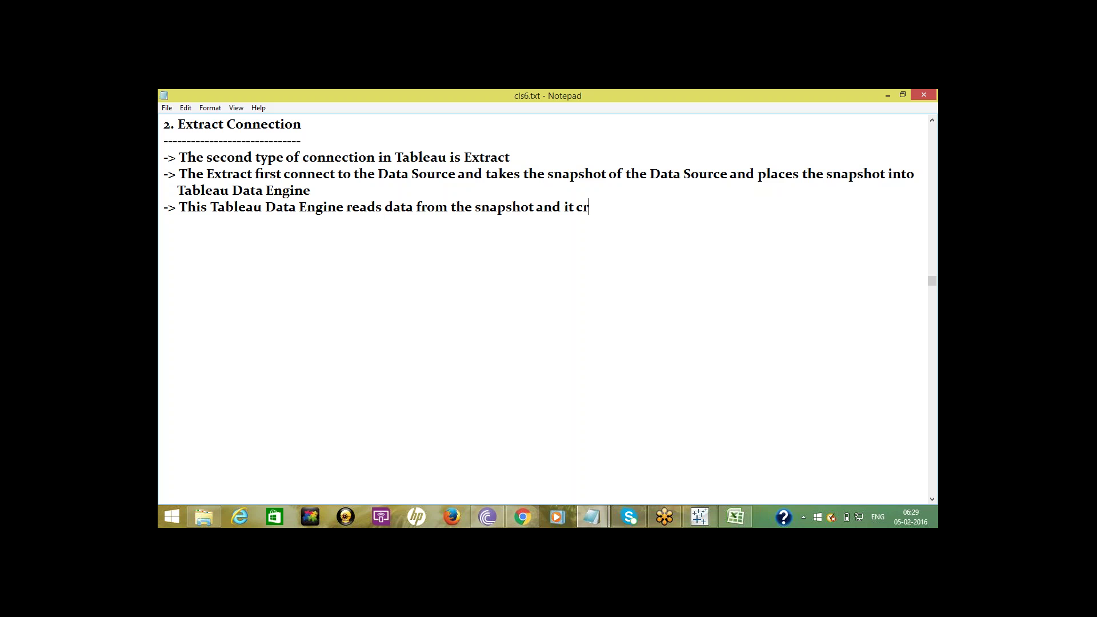
pyautogui.write('eates a local copy')
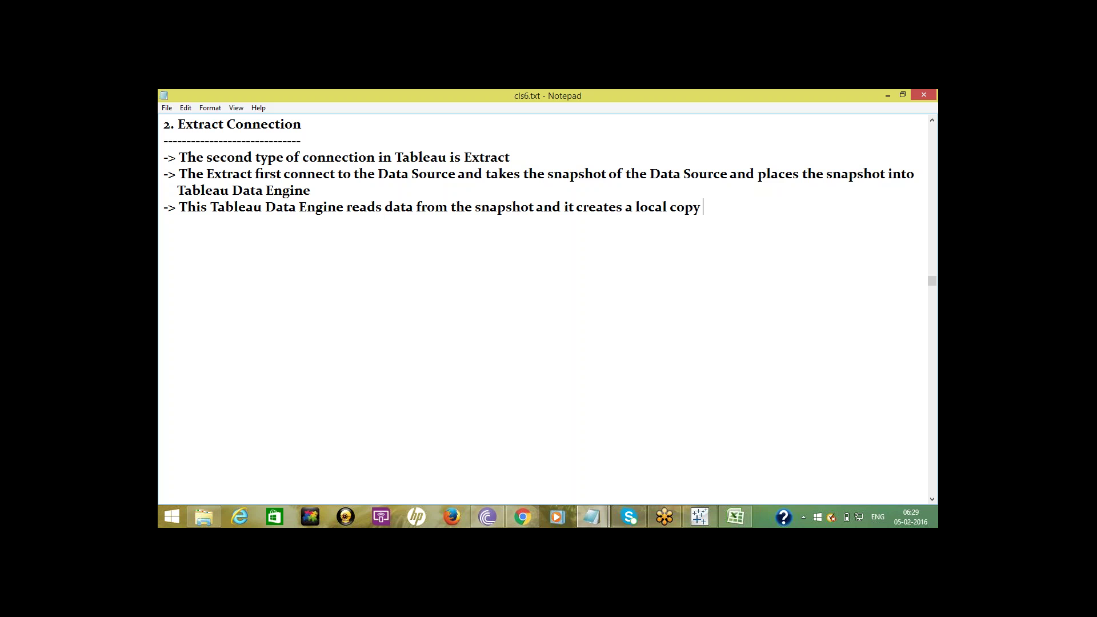
pyautogui.write(' of the Data Source')
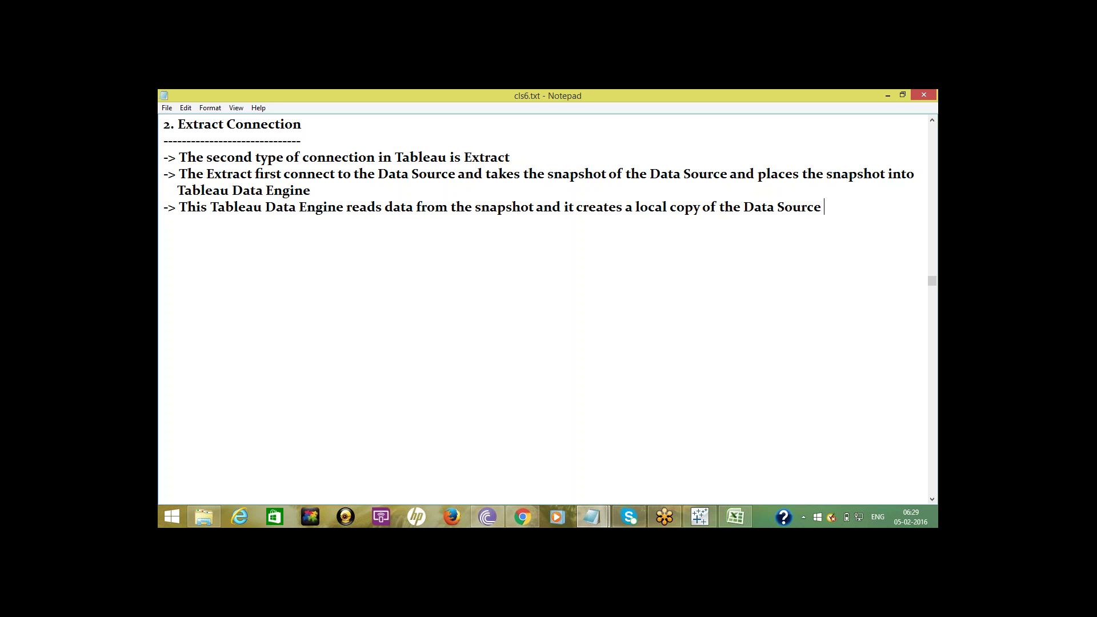
# Step: Continue the local copy note with "in the form of Tableau Data Extract(TDE) file"
pyautogui.write('in the form of Tabla')
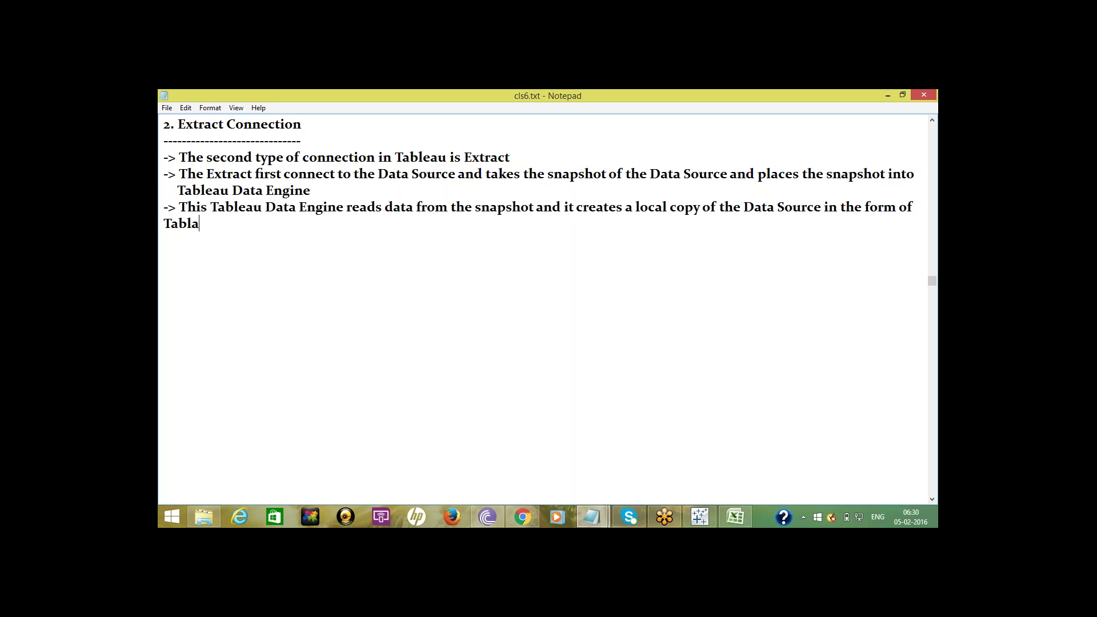
pyautogui.press('BackSpace')
pyautogui.write('eau Data Extract()')
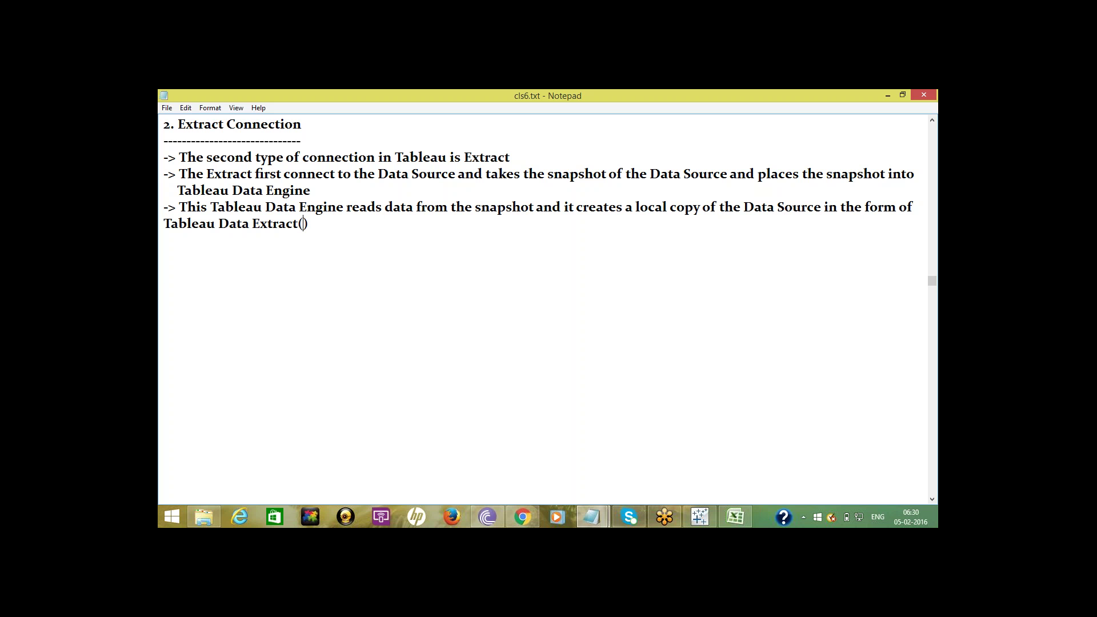
pyautogui.write('TDE')
pyautogui.write(' file')
# Step: Finish the note with "which gets stored in the Data Sources folder of the Tabelau Repository", indent its wrapped line and leave a blank line below
pyautogui.write('whic')
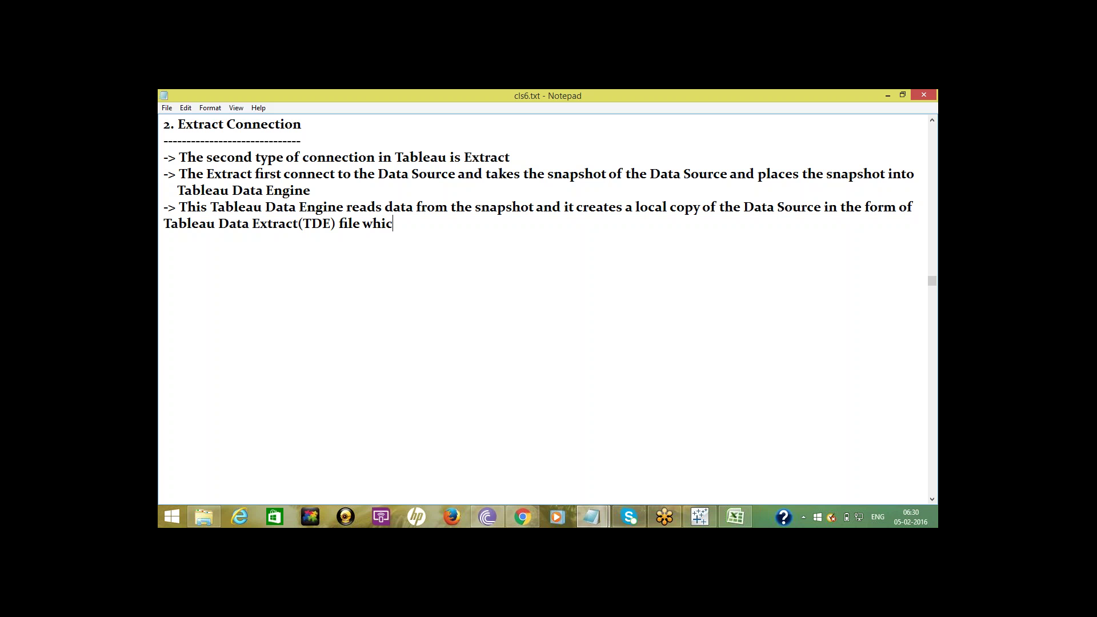
pyautogui.write('h gets stored in th')
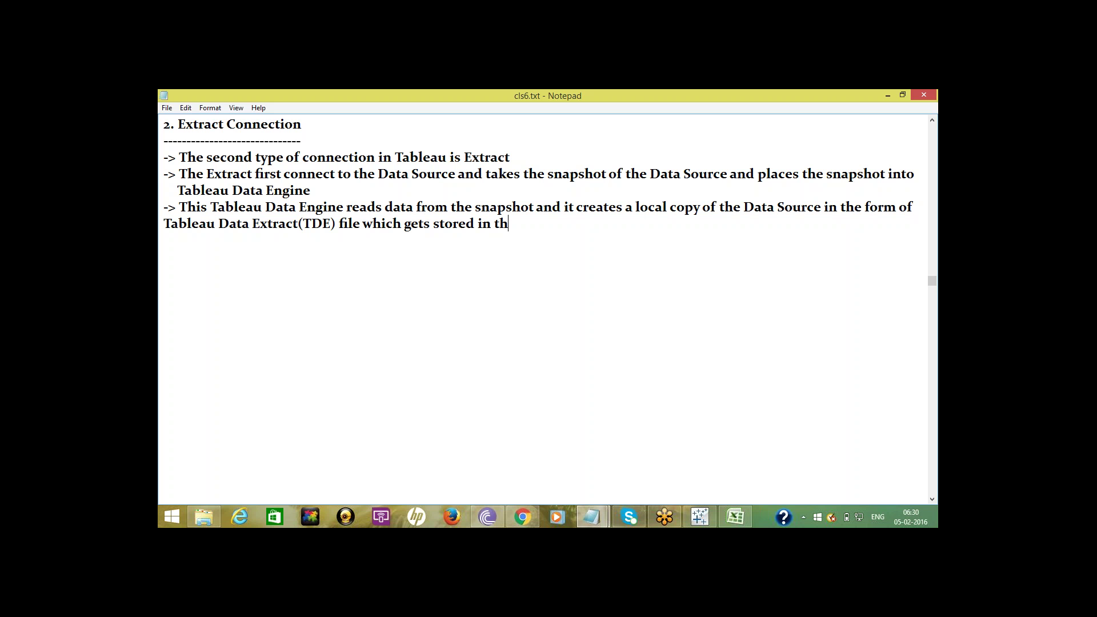
pyautogui.write('e Data Sources fo')
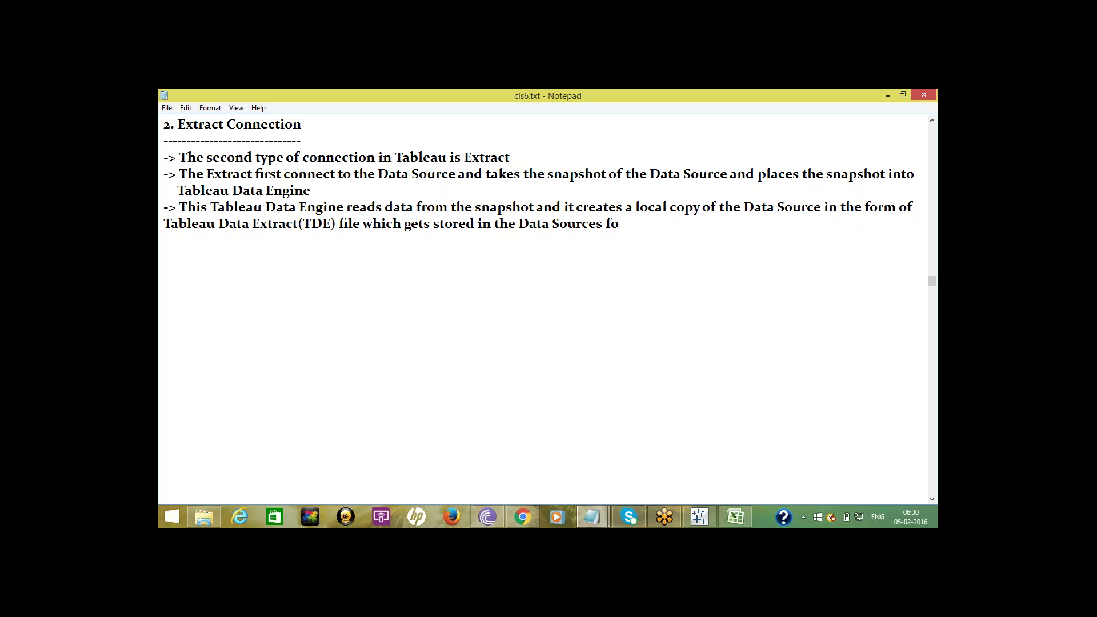
pyautogui.write('lder of the Tabel')
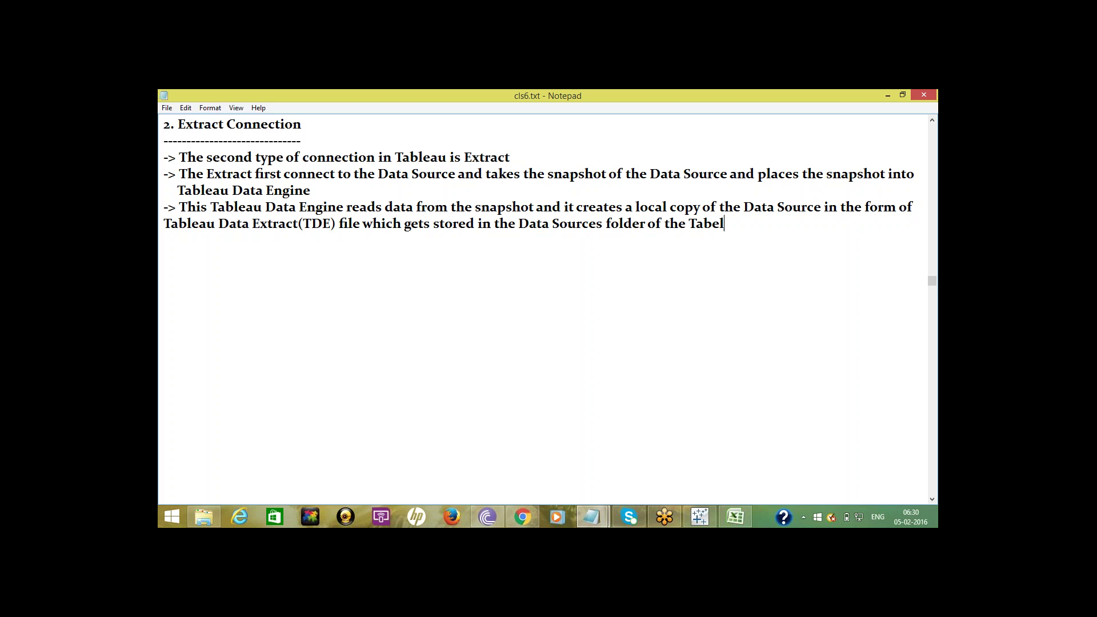
pyautogui.write('au Repository')
pyautogui.click(165, 223)
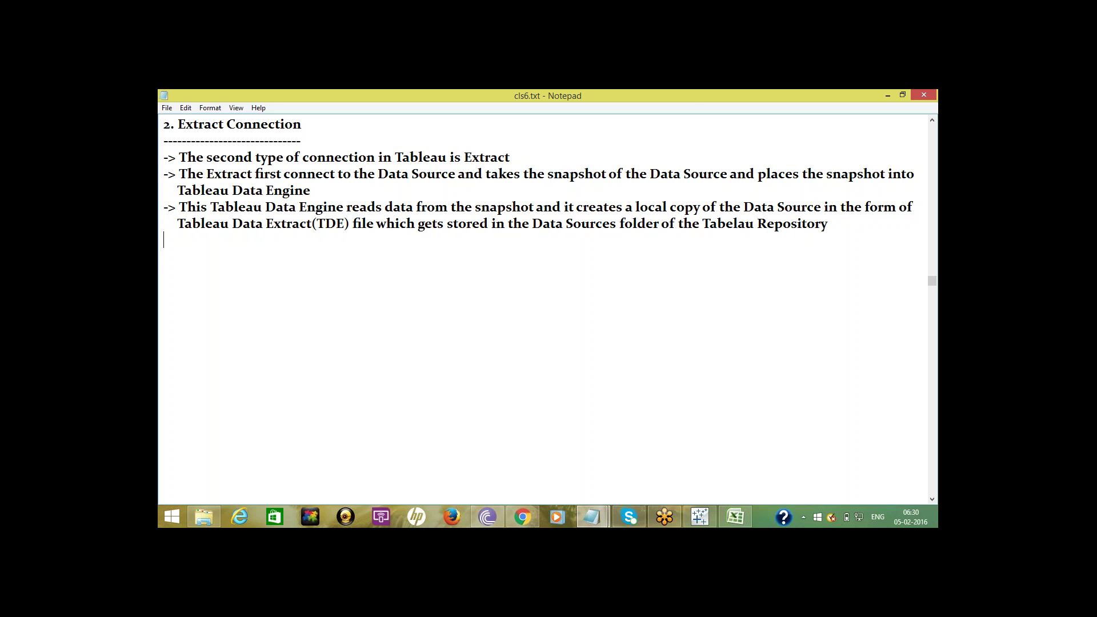
pyautogui.press('Return')
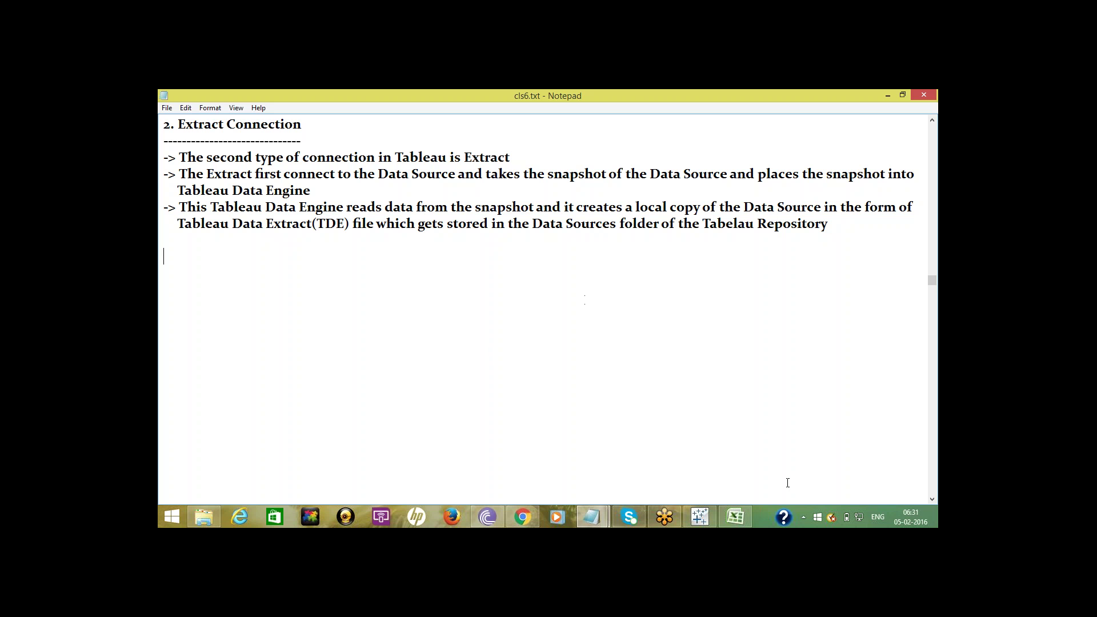
# Step: Switch to the Book2 workbook in Tableau and start connecting to a new data source
pyautogui.moveTo(699, 516)
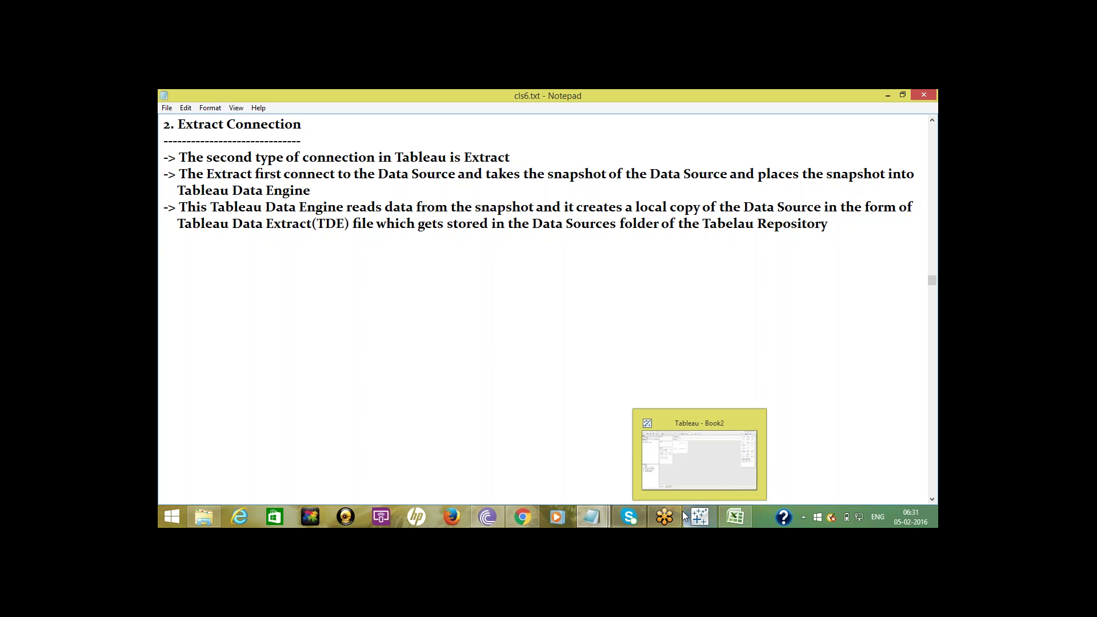
pyautogui.click(707, 437)
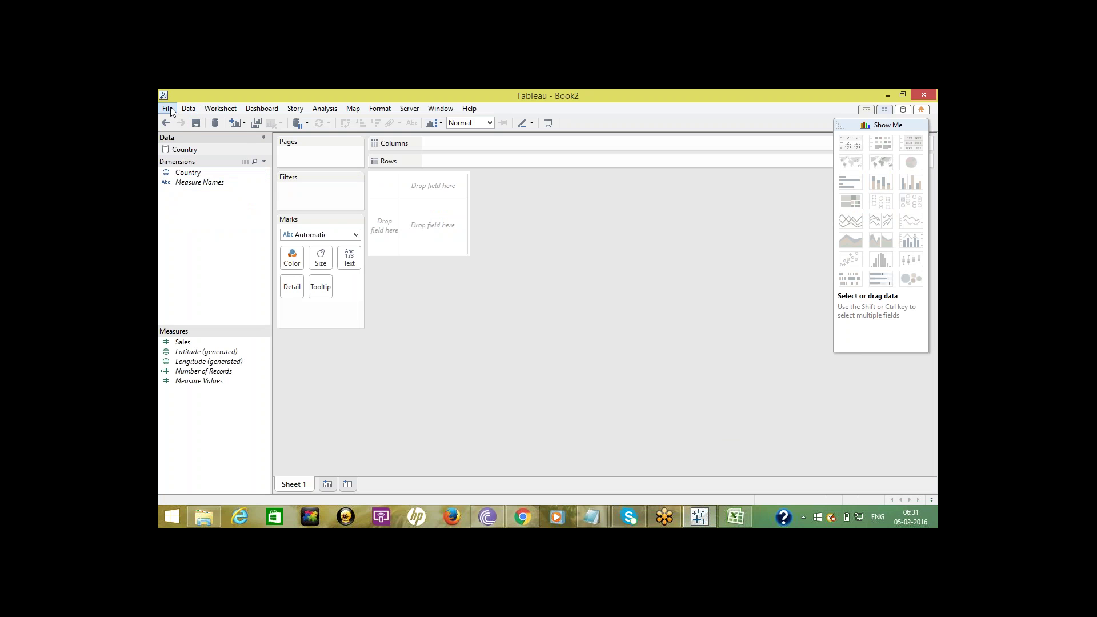
pyautogui.click(188, 110)
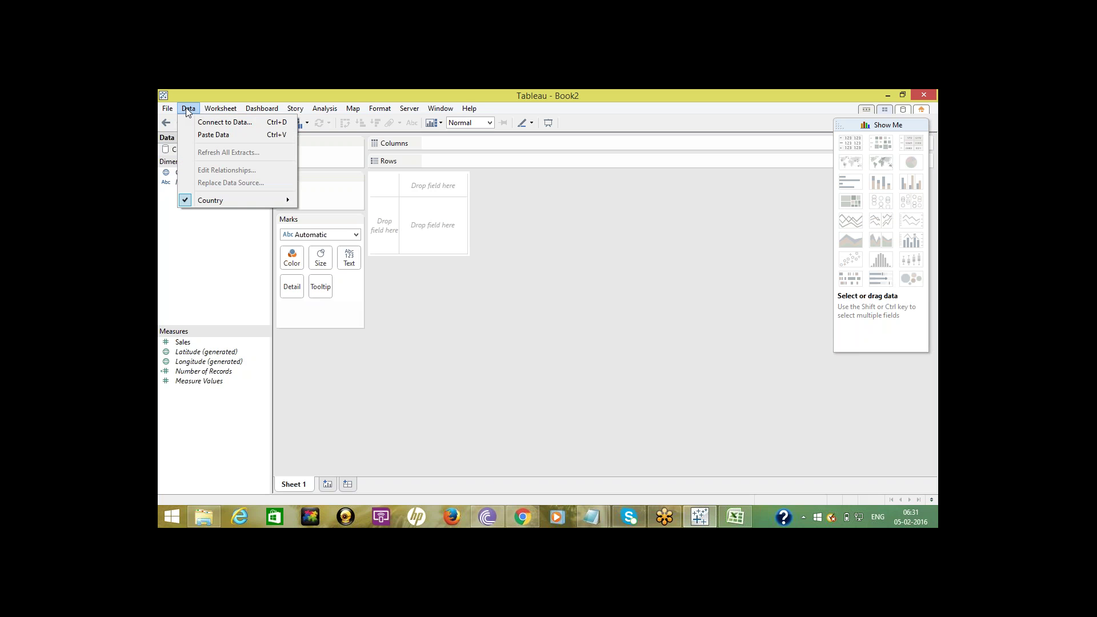
pyautogui.click(168, 110)
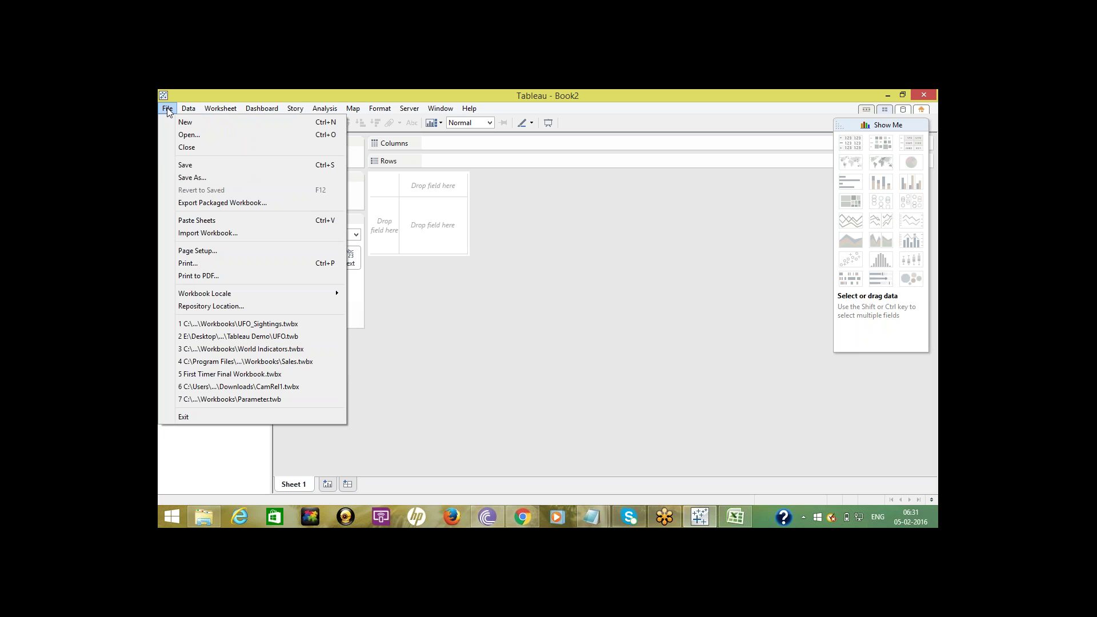
pyautogui.moveTo(185, 108)
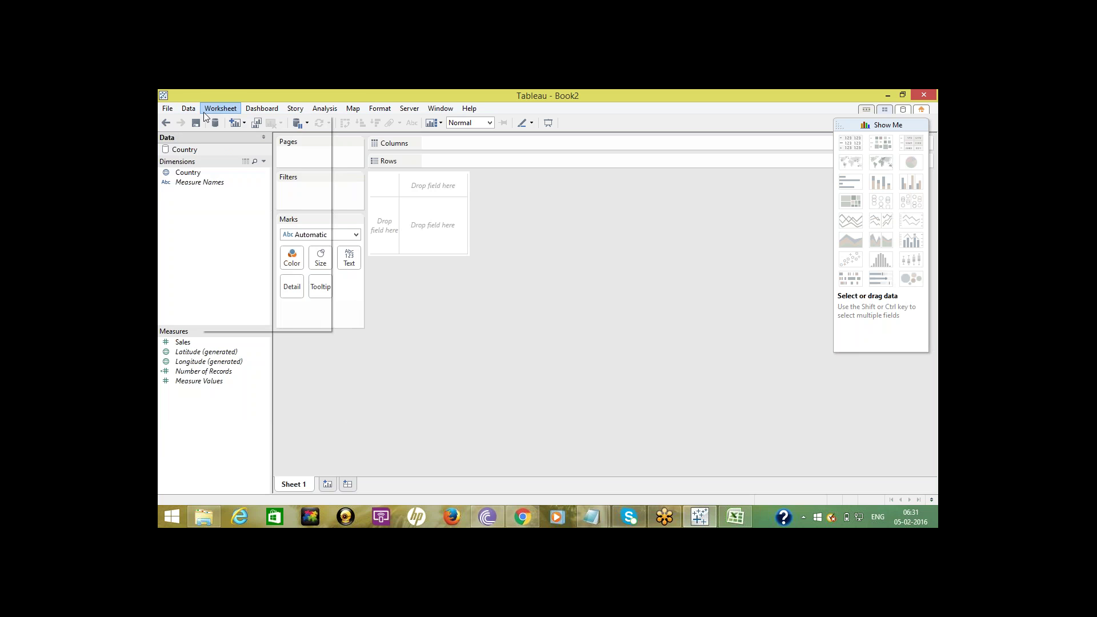
pyautogui.click(198, 122)
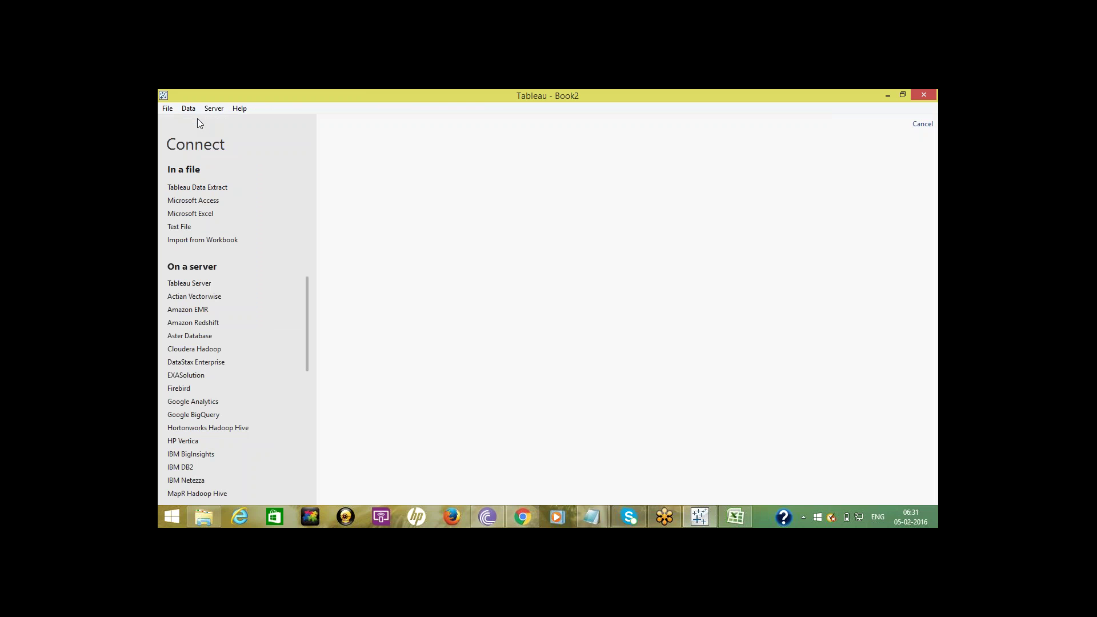
# Step: Connect to the text file Country.csv in the Desktop folder on the E: drive
pyautogui.click(178, 227)
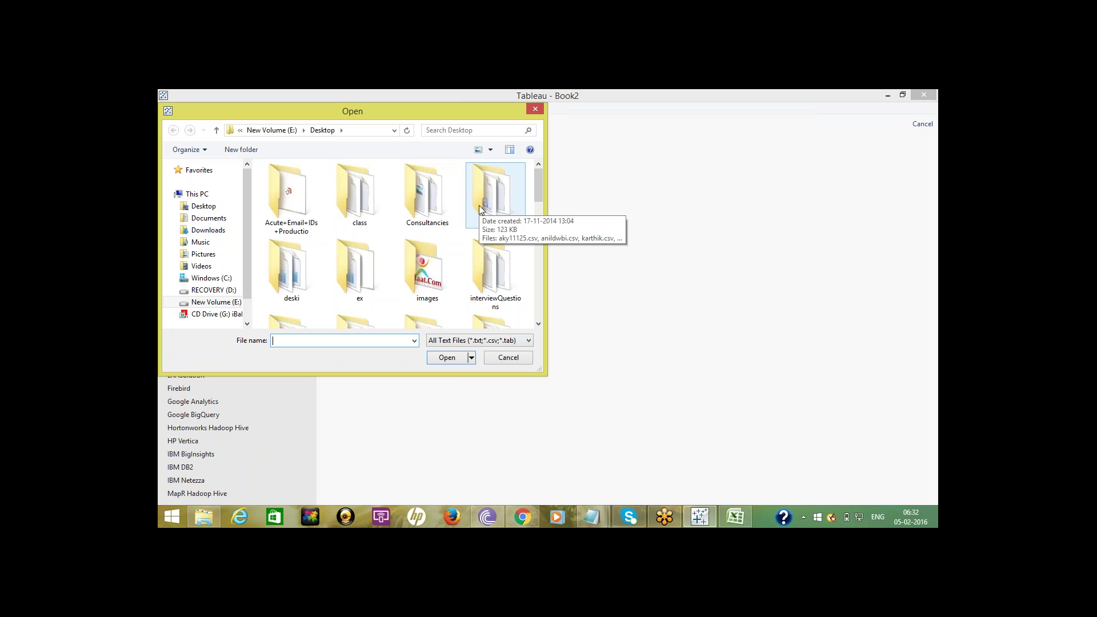
pyautogui.click(501, 215)
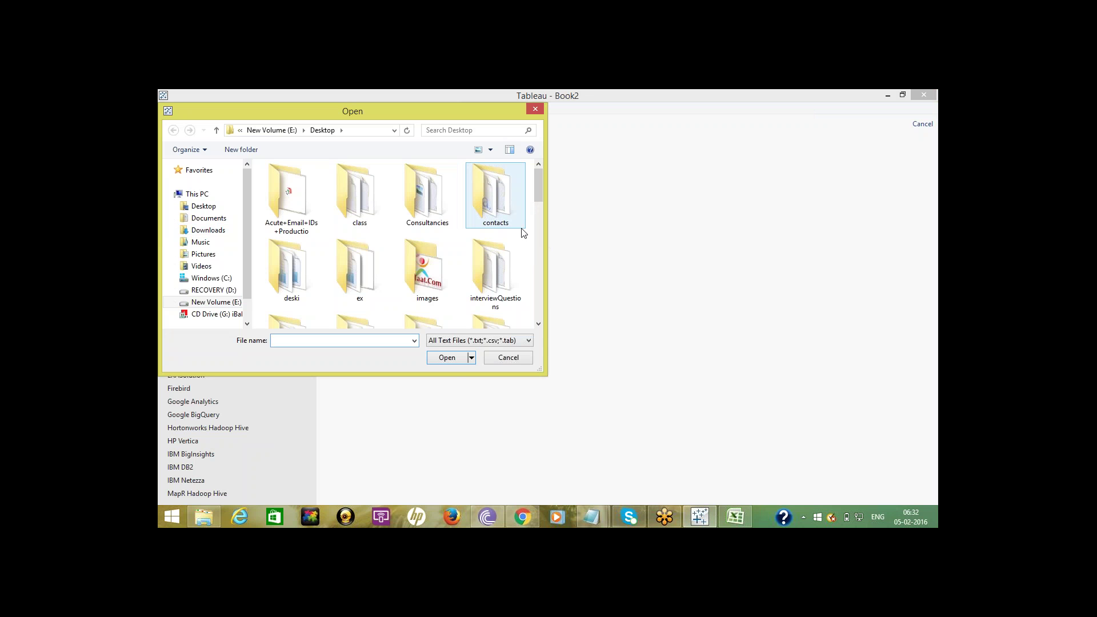
pyautogui.click(346, 301)
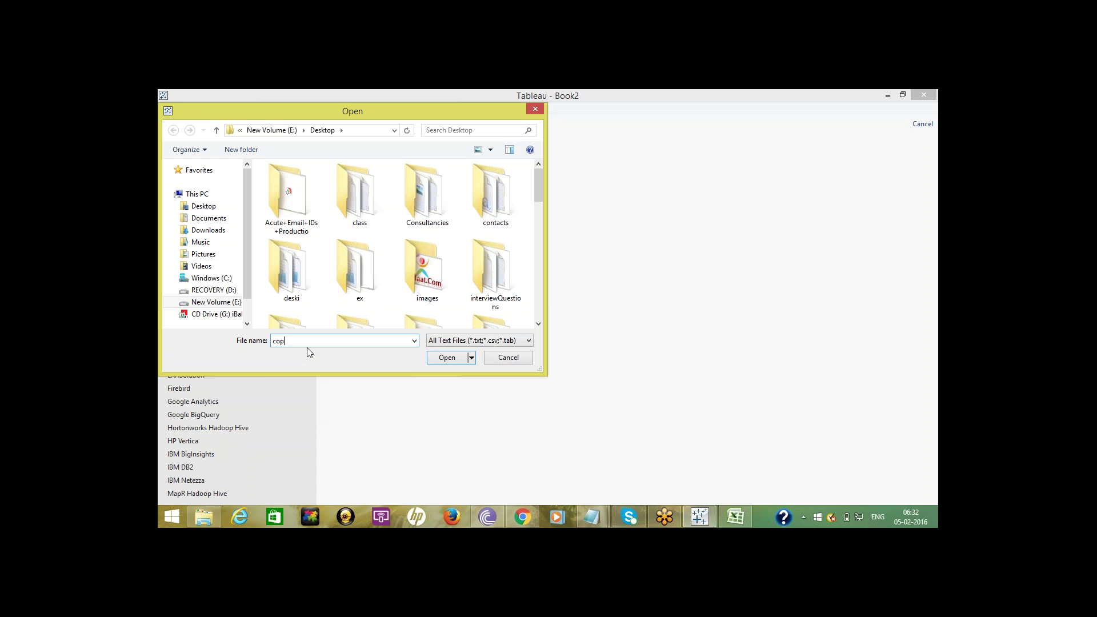
pyautogui.press('BackSpace')
pyautogui.press('BackSpace')
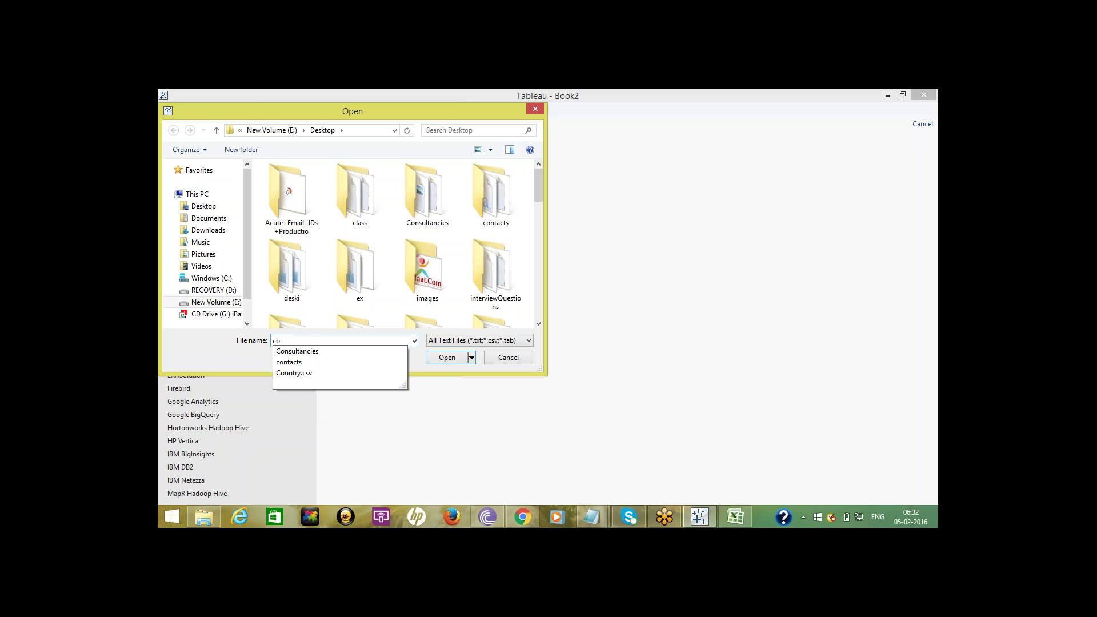
pyautogui.press('Down')
pyautogui.press('Down')
pyautogui.press('Down')
pyautogui.press('Return')
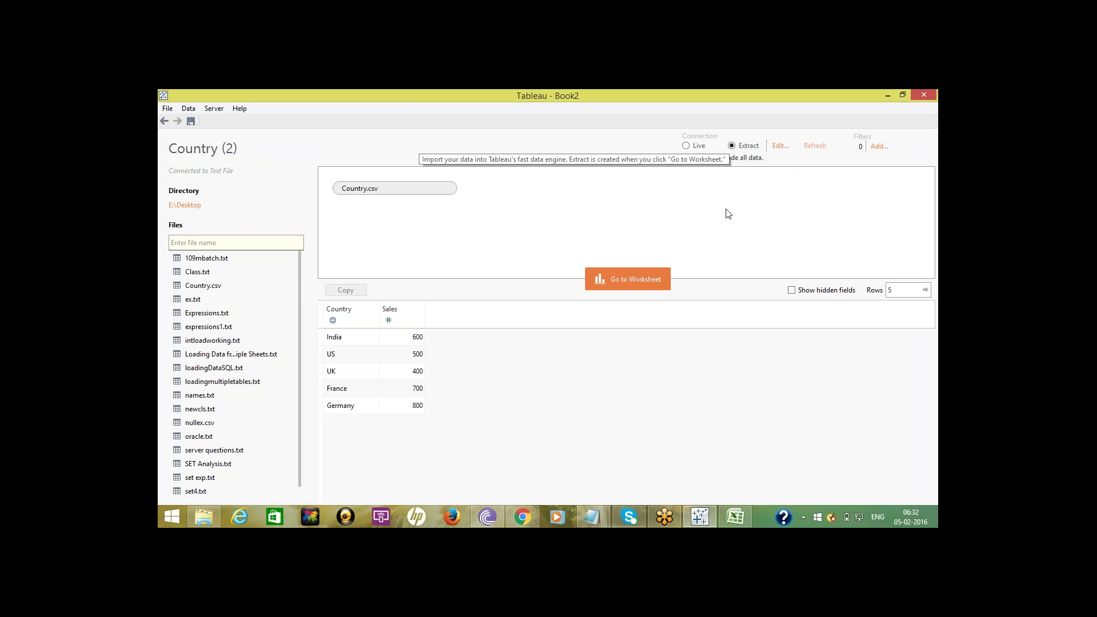
# Step: Go to the worksheet using the Extract connection, saving the extract as Country.tde in the tableauclass folder on the Desktop
pyautogui.click(624, 279)
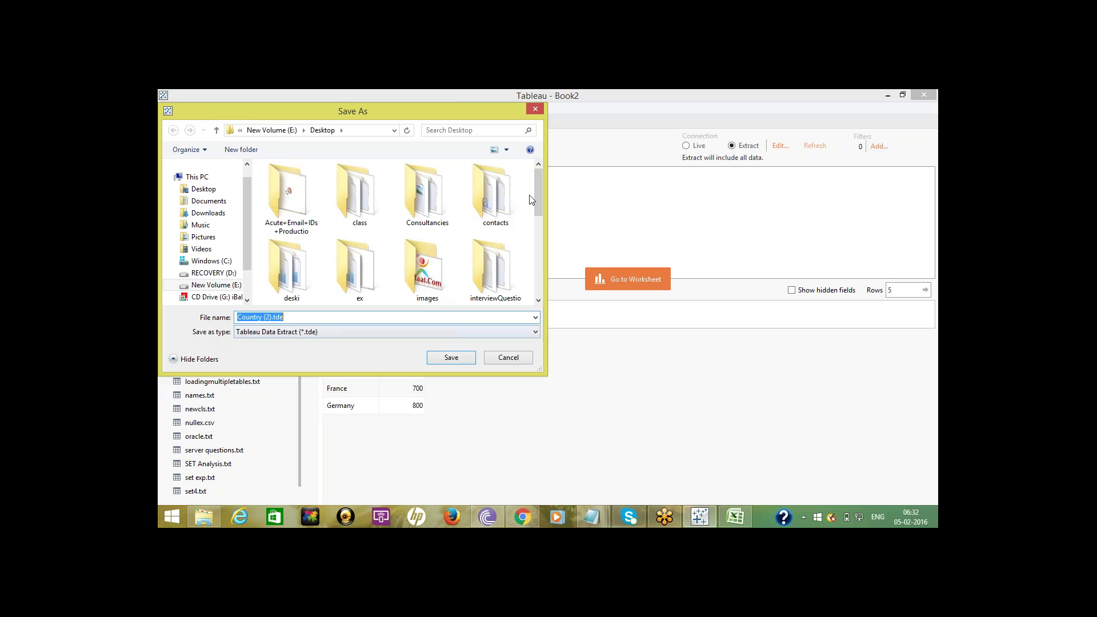
pyautogui.moveTo(539, 194); pyautogui.dragTo(546, 282)
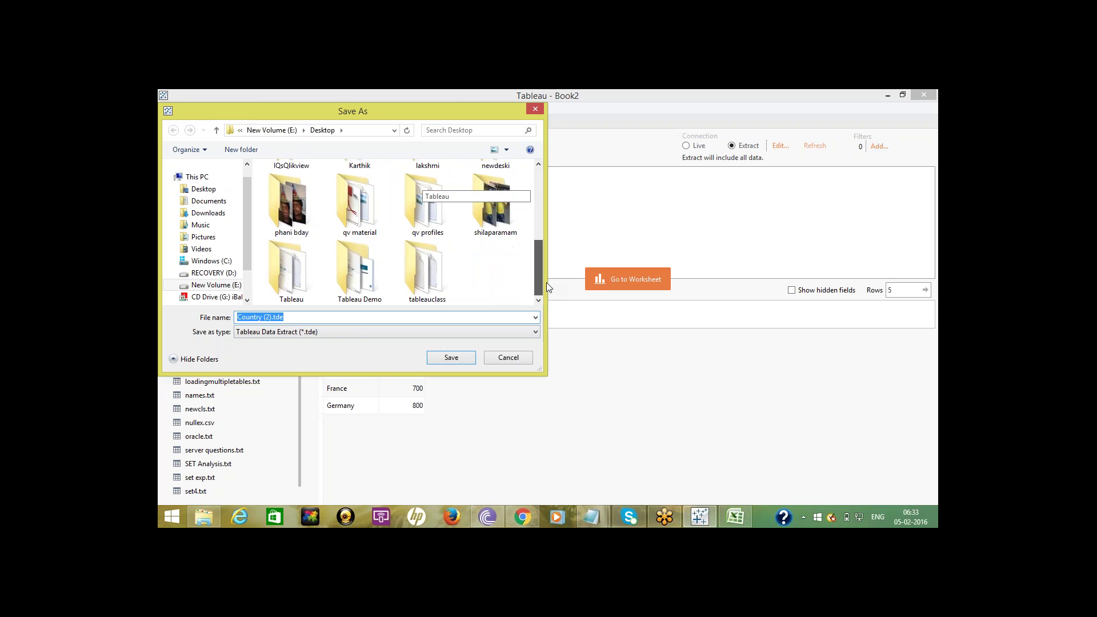
pyautogui.doubleClick(445, 286)
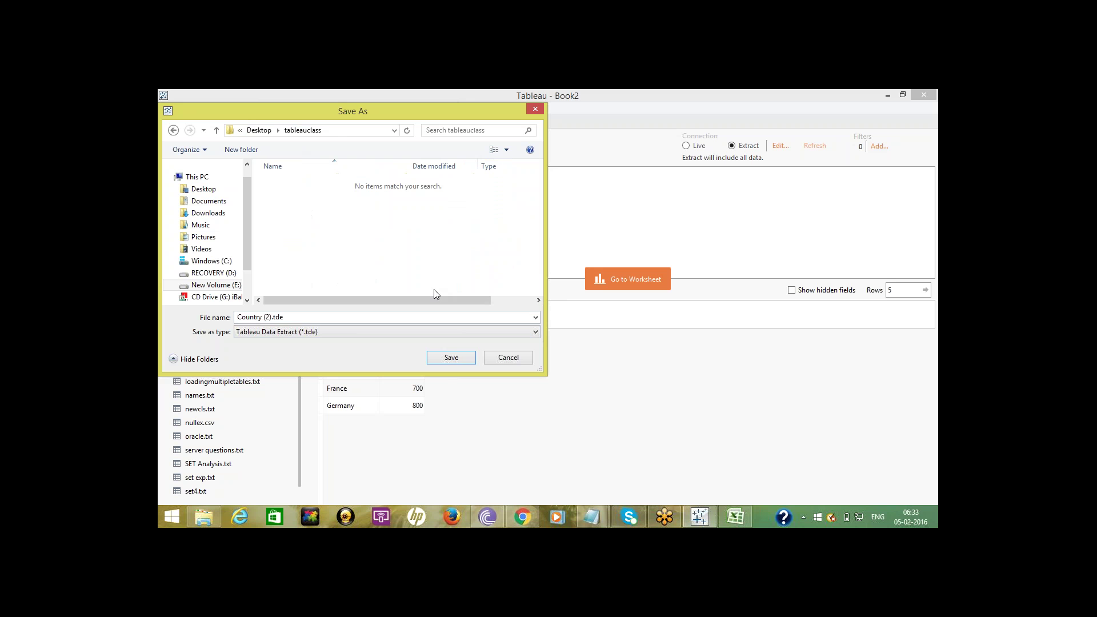
pyautogui.tripleClick(271, 318)
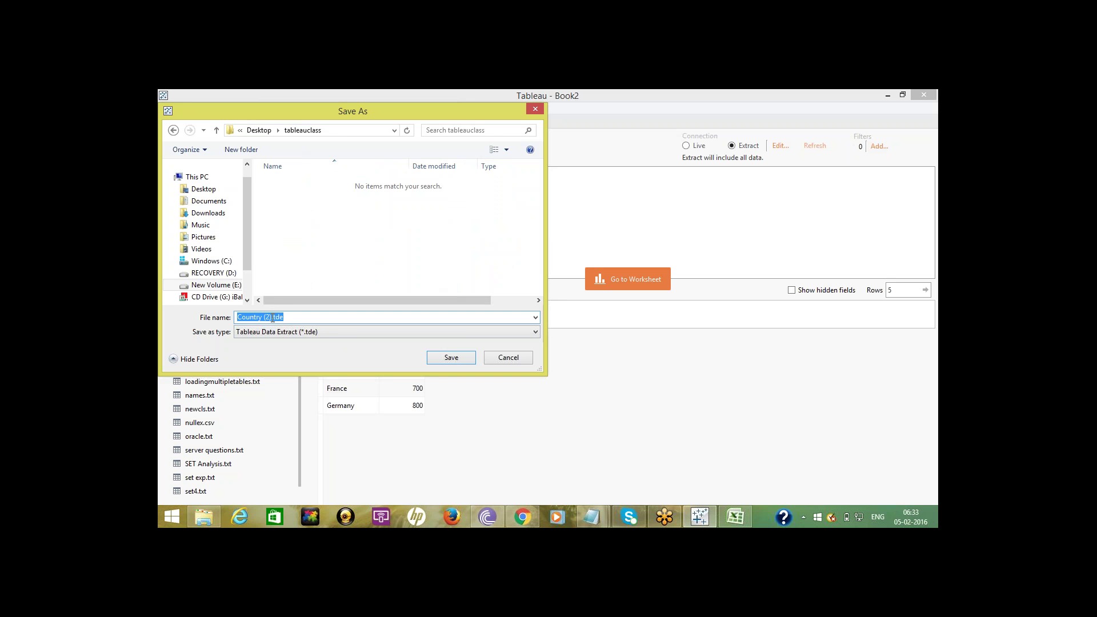
pyautogui.click(272, 318)
pyautogui.press('BackSpace')
pyautogui.press('BackSpace')
pyautogui.press('BackSpace')
pyautogui.press('BackSpace')
pyautogui.click(458, 356)
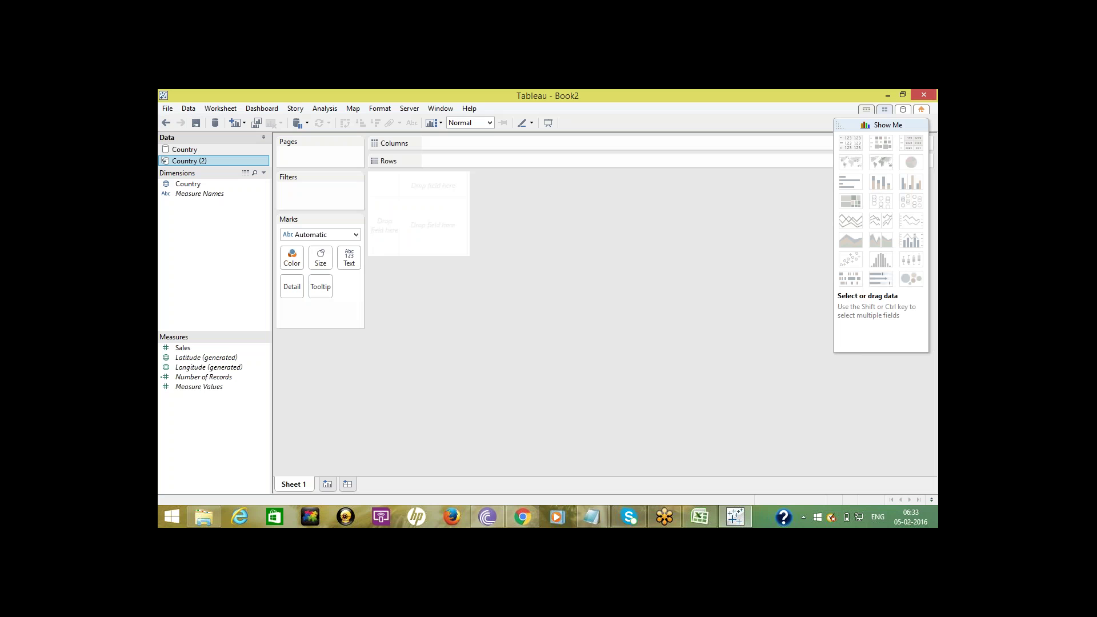
# Step: Close the Book2 workbook without saving the changes
pyautogui.keyDown('ctrl'); pyautogui.click(211, 150); pyautogui.keyUp('ctrl')
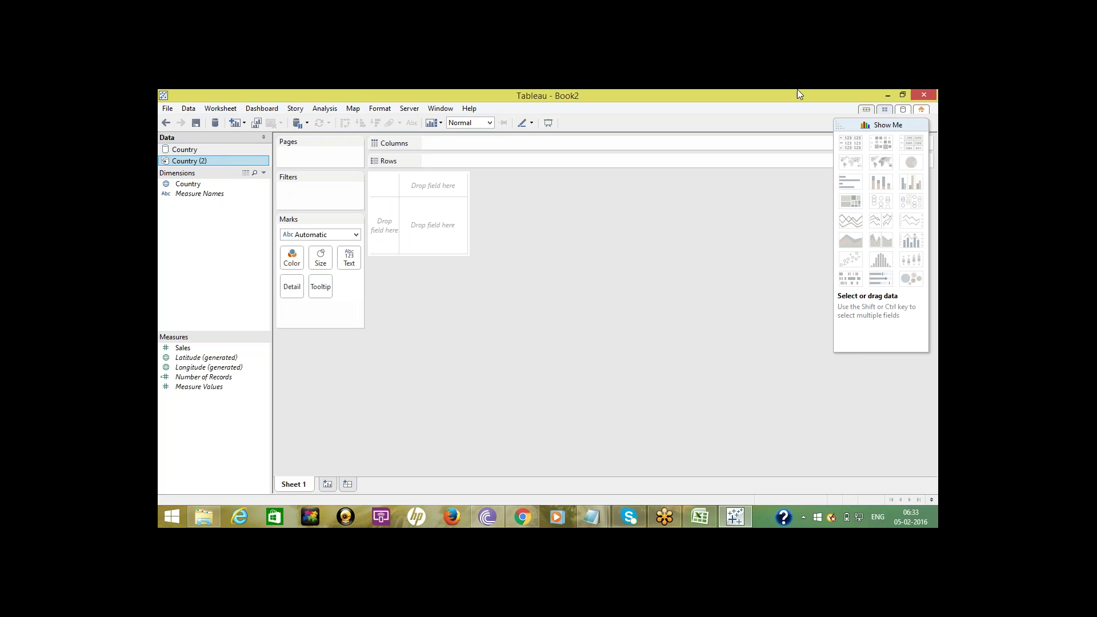
pyautogui.click(929, 93)
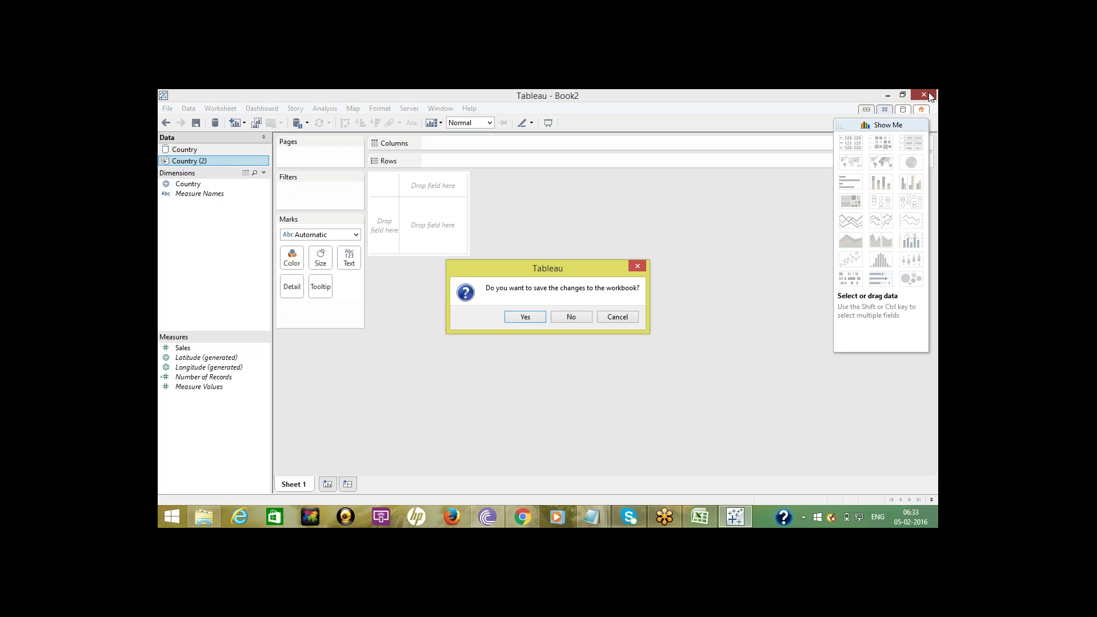
pyautogui.press('Tab')
pyautogui.press('Return')
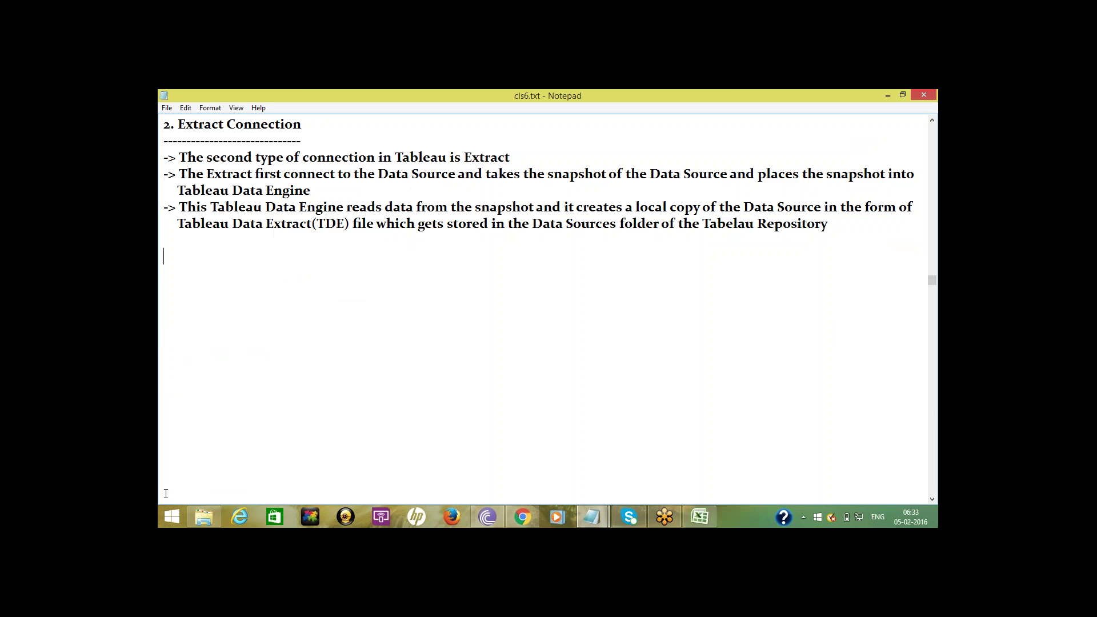
# Step: Minimize the class notes and start Tableau 8.3 again from the desktop
pyautogui.click(889, 95)
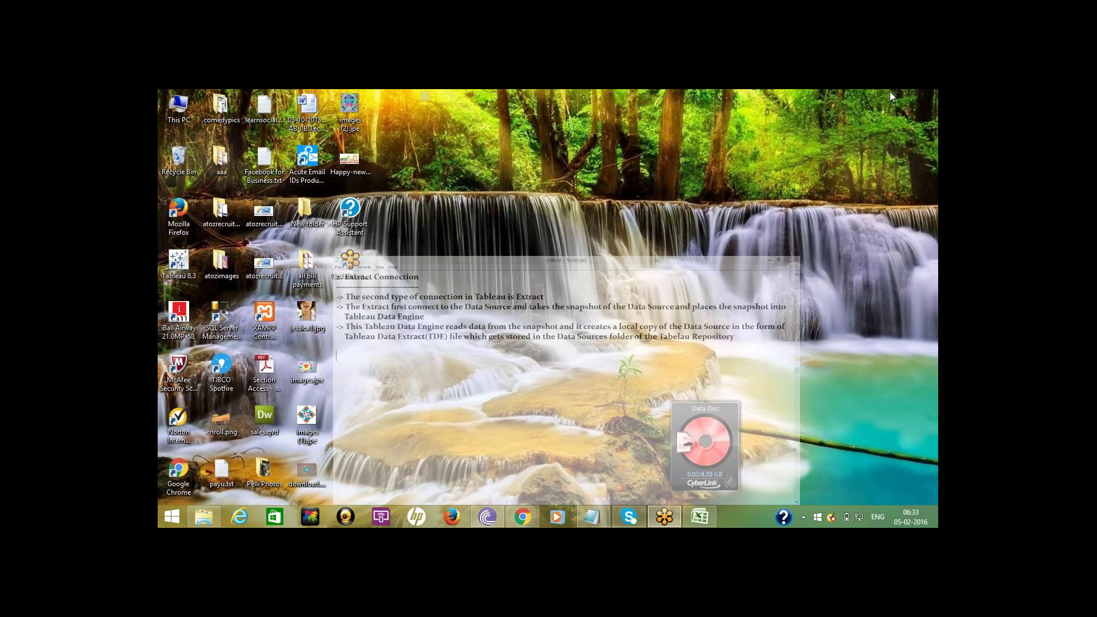
pyautogui.press('super+c')
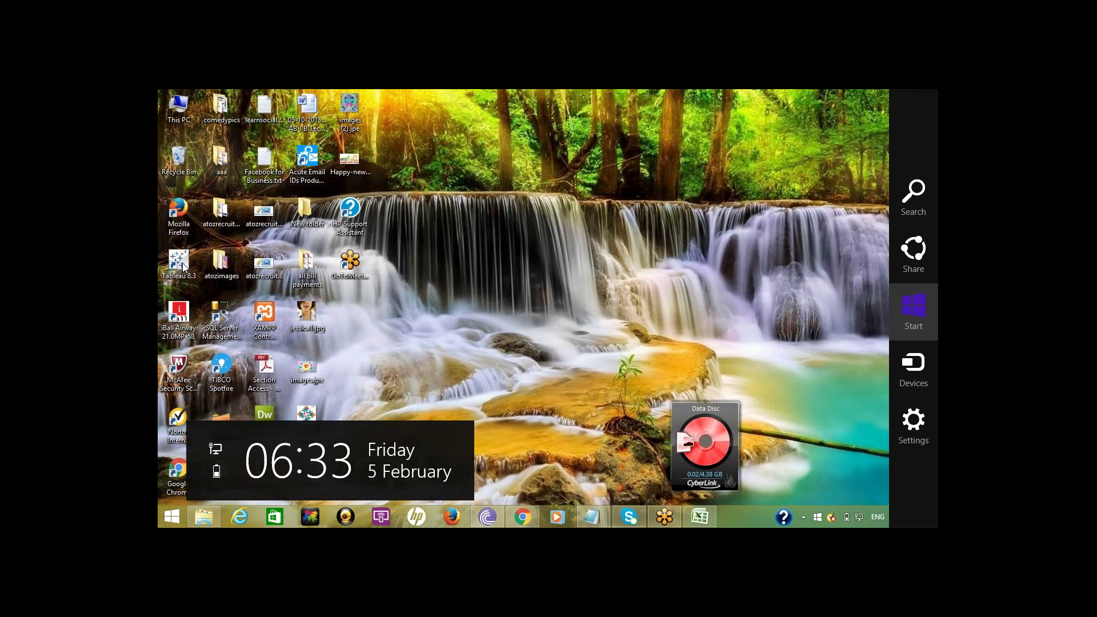
pyautogui.doubleClick(182, 263)
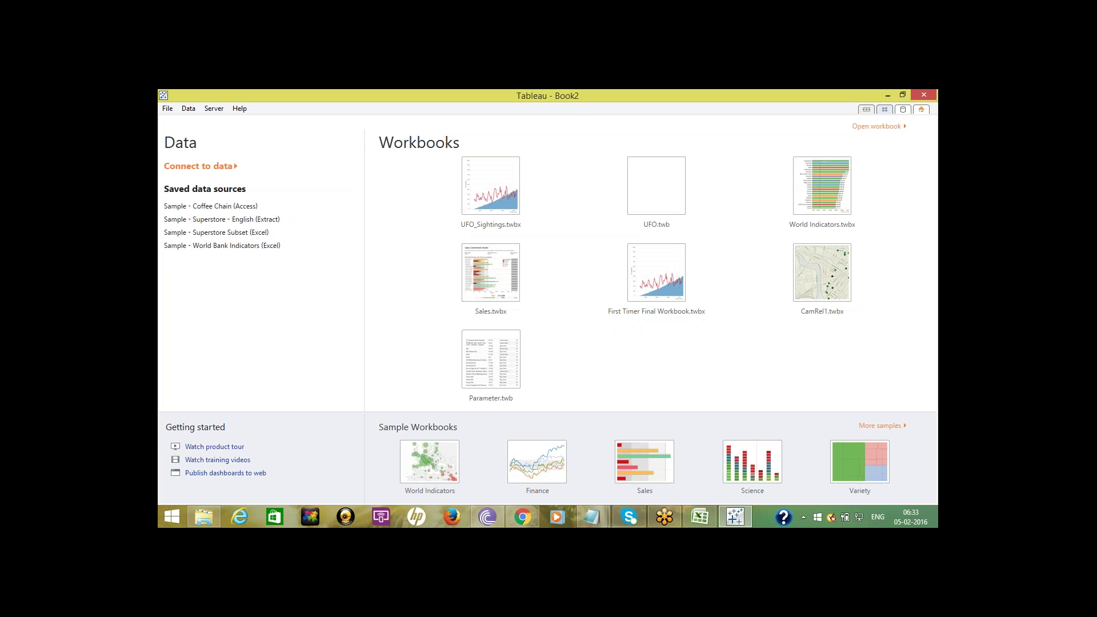
# Step: Connect to the Tableau Data Extract Country.tde in the tableauclass folder, with the connection name Country Extract
pyautogui.click(200, 166)
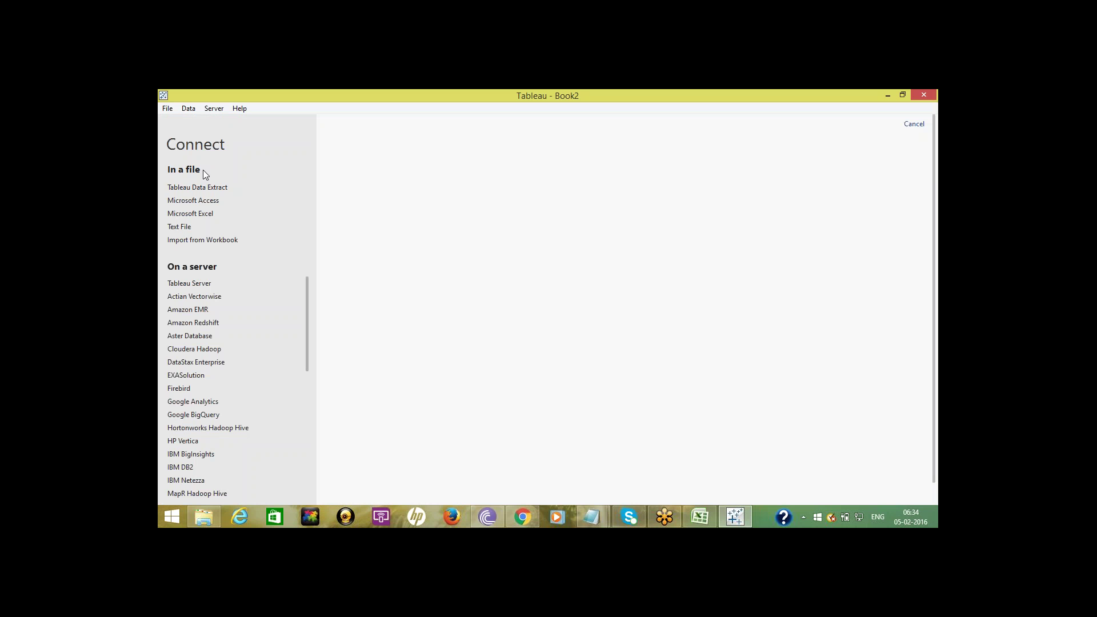
pyautogui.click(198, 188)
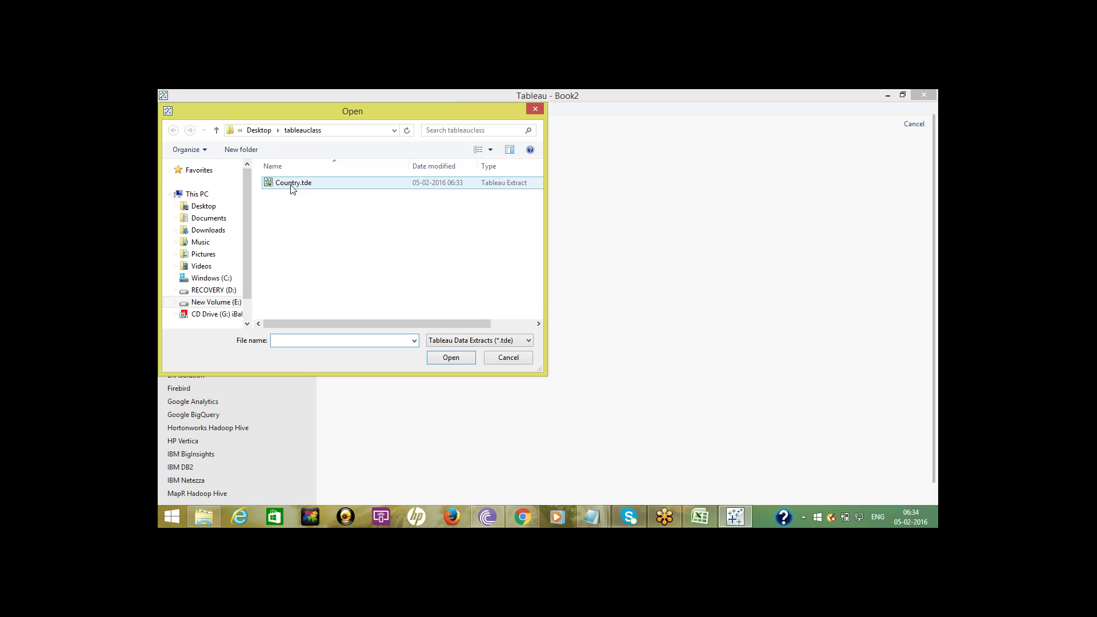
pyautogui.click(291, 185)
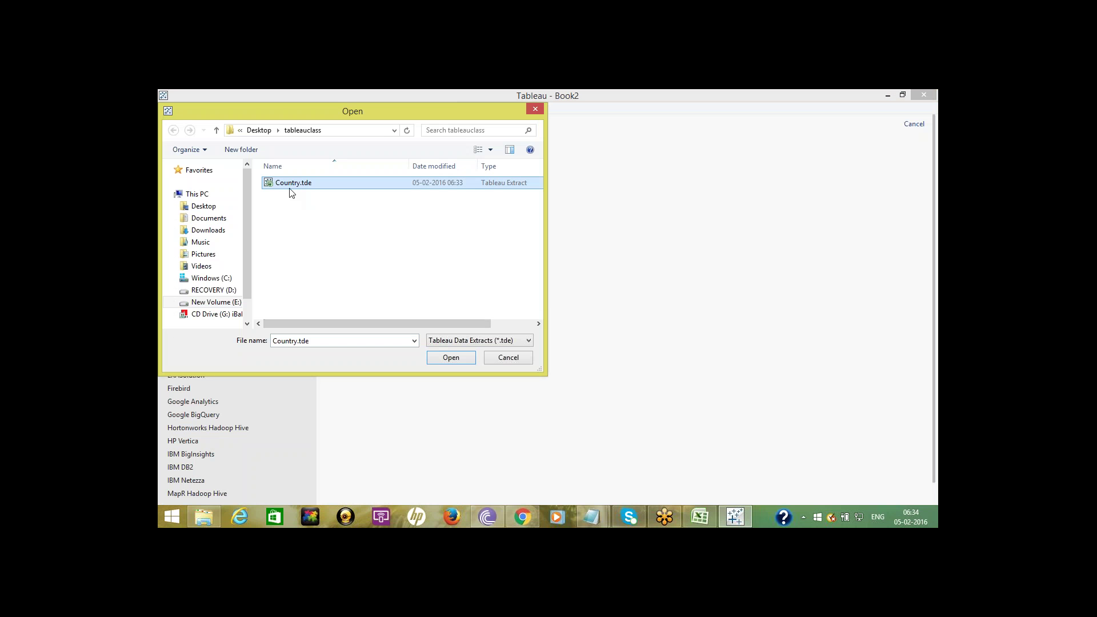
pyautogui.click(448, 362)
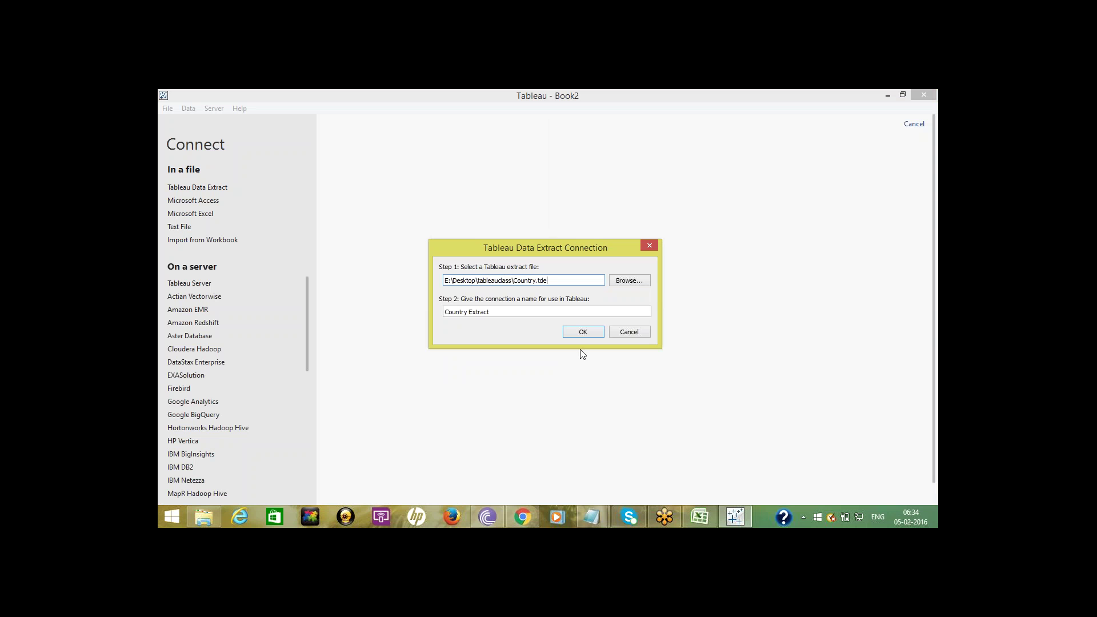
pyautogui.click(583, 332)
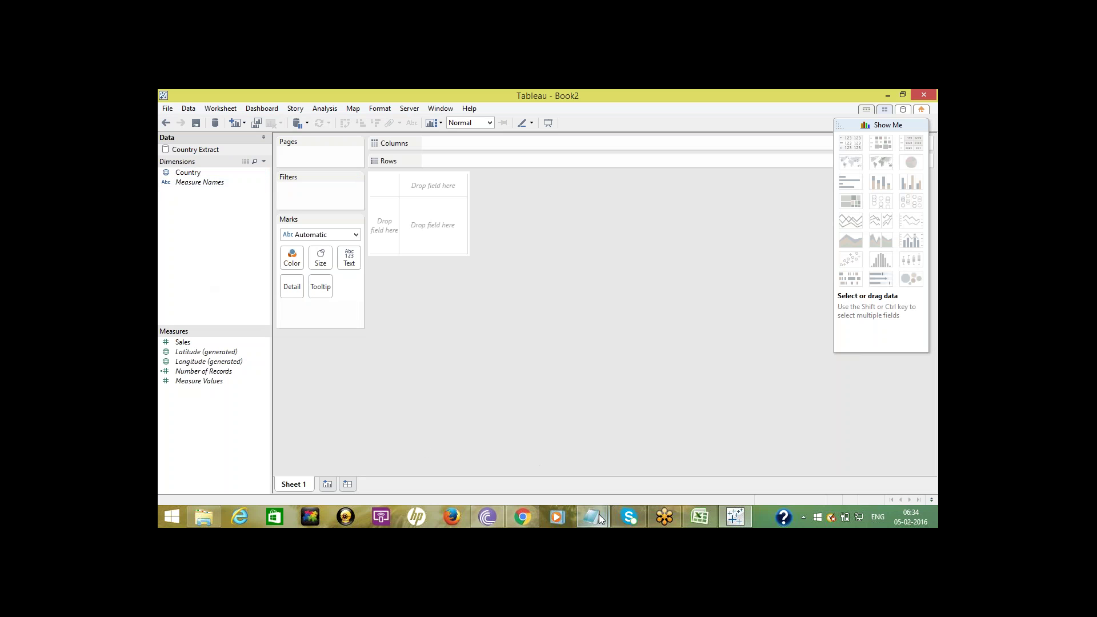
# Step: Switch to the cls6.txt notes in Notepad and add "-> Whenever we make request, Tabelau interact with the TDE file and keep the data in RAM"
pyautogui.moveTo(599, 515)
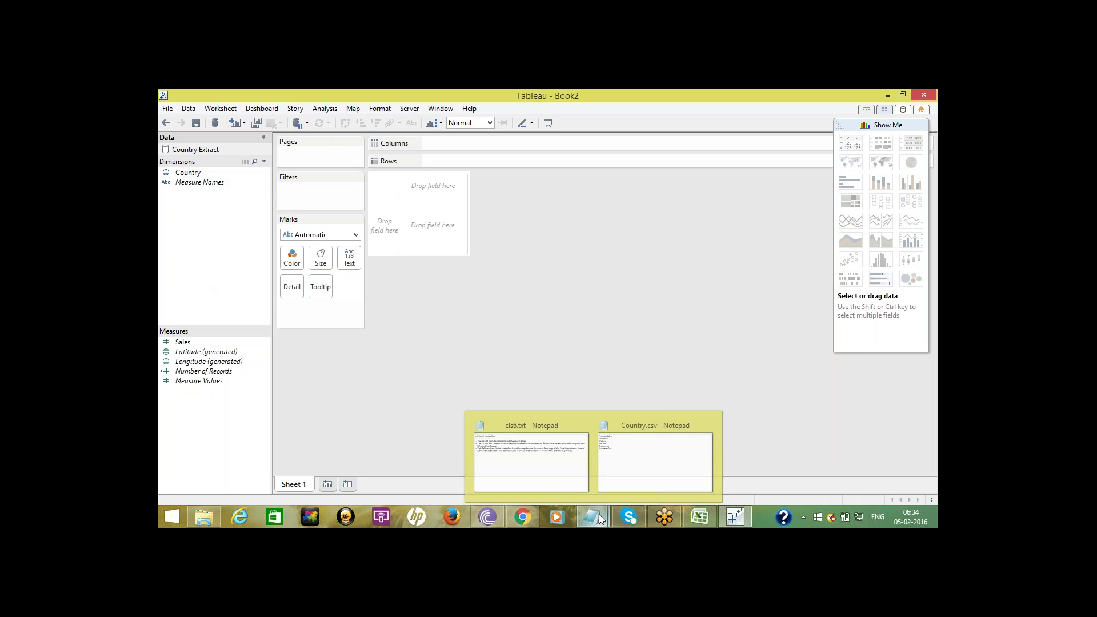
pyautogui.click(575, 444)
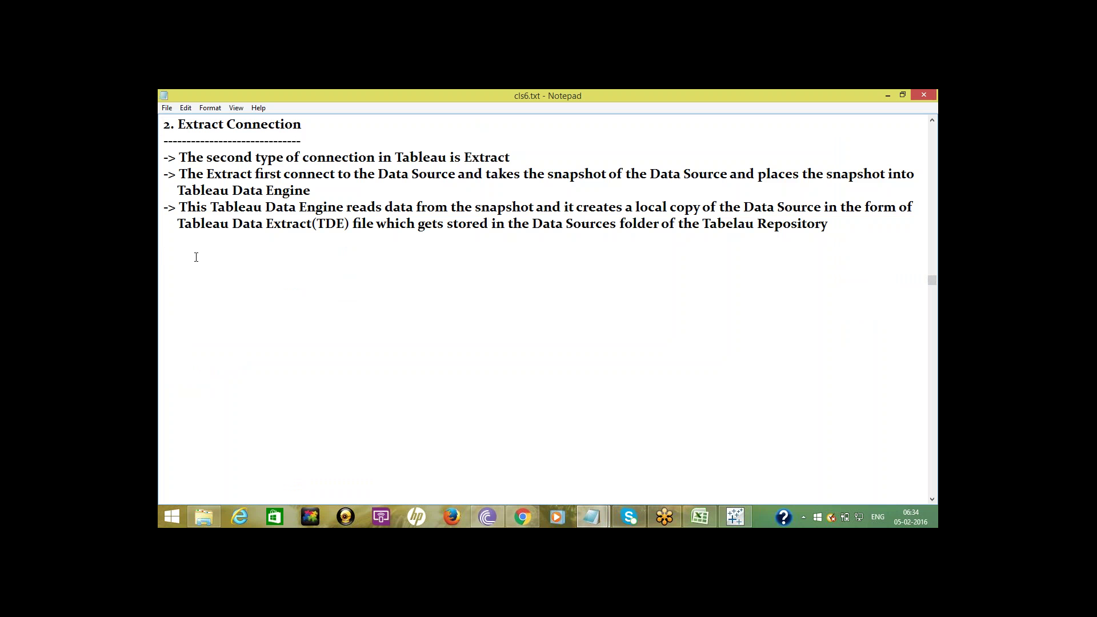
pyautogui.write('->')
pyautogui.write('Whenever we')
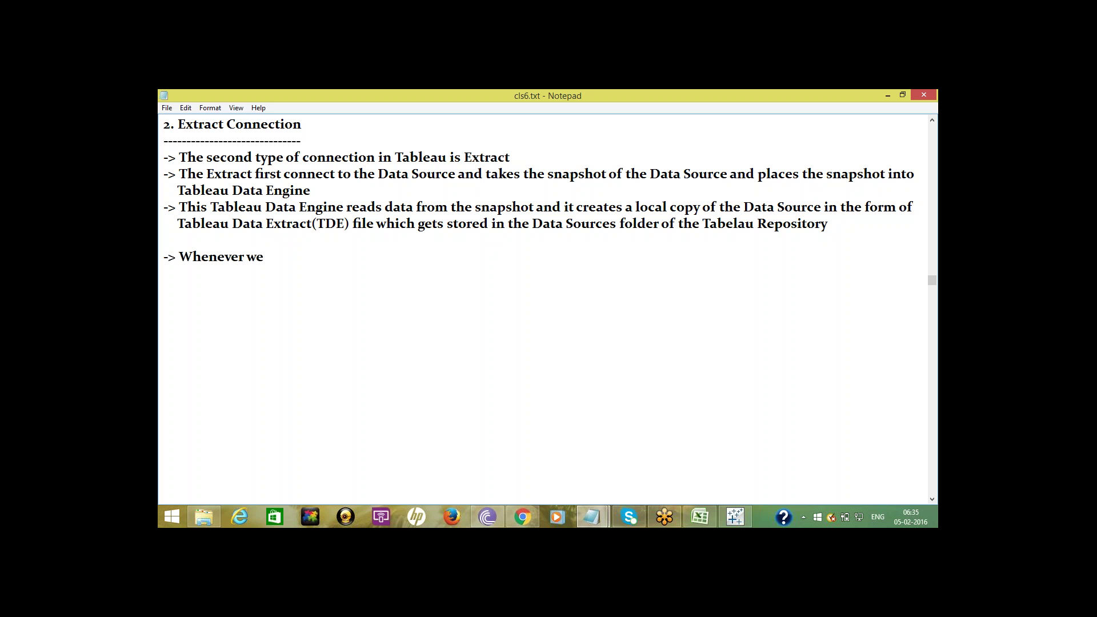
pyautogui.write(' makr')
pyautogui.press('BackSpace')
pyautogui.write('e request')
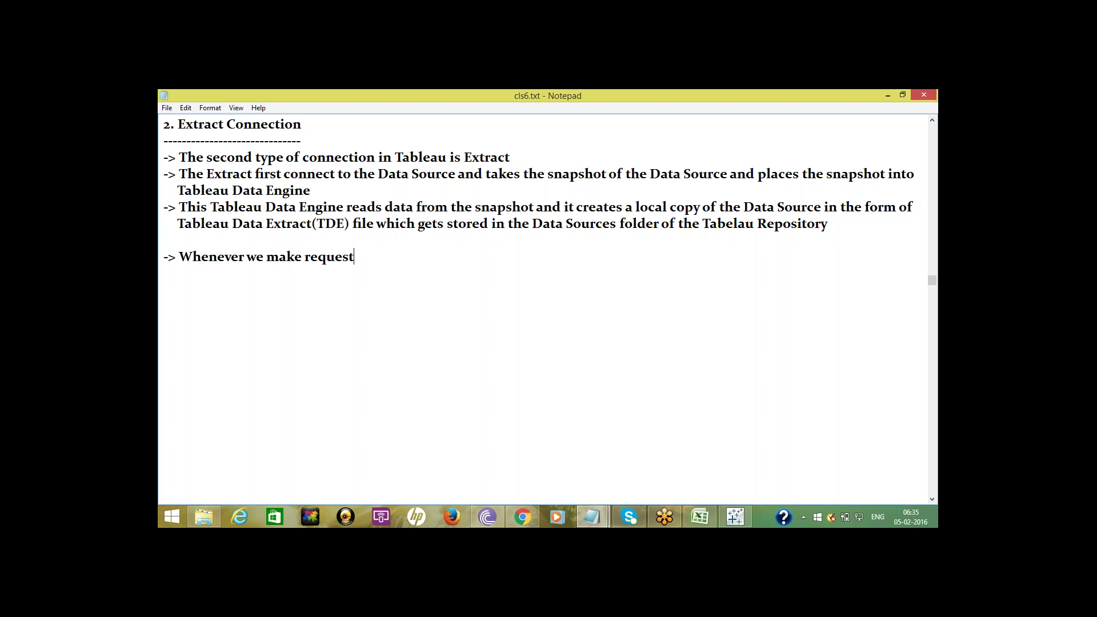
pyautogui.write(', Tabelau interact')
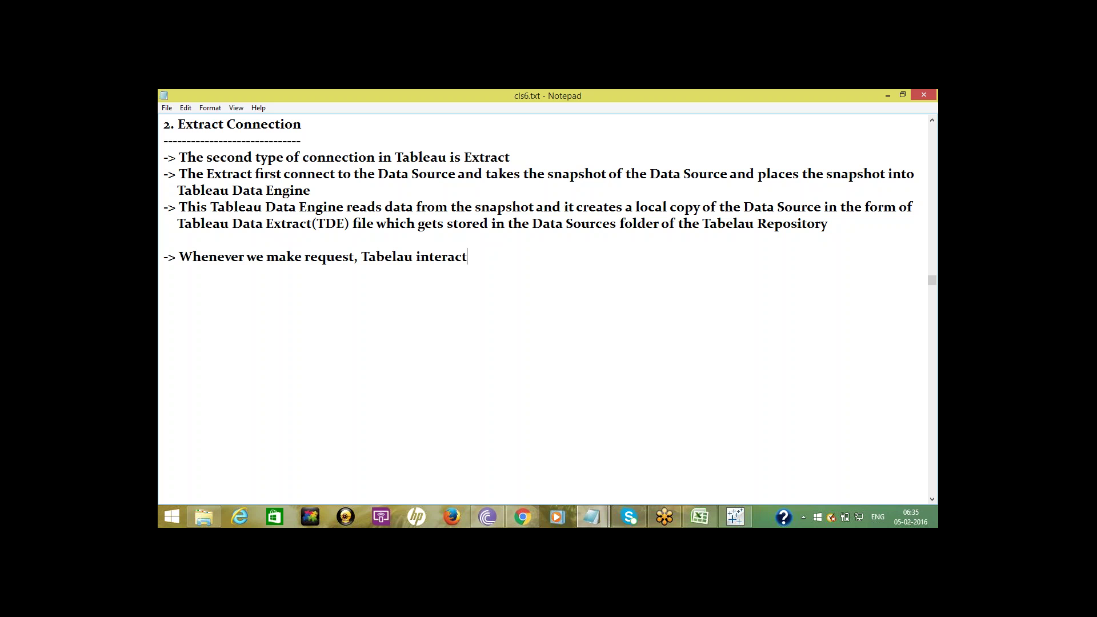
pyautogui.write(' with the TDE file')
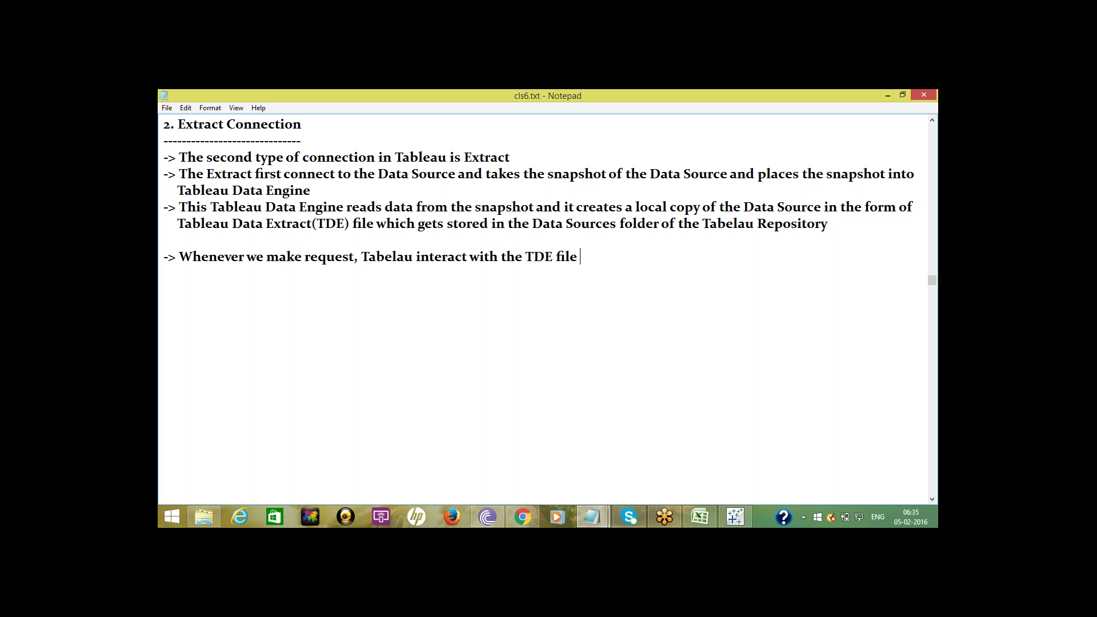
pyautogui.write(' and keep the data ')
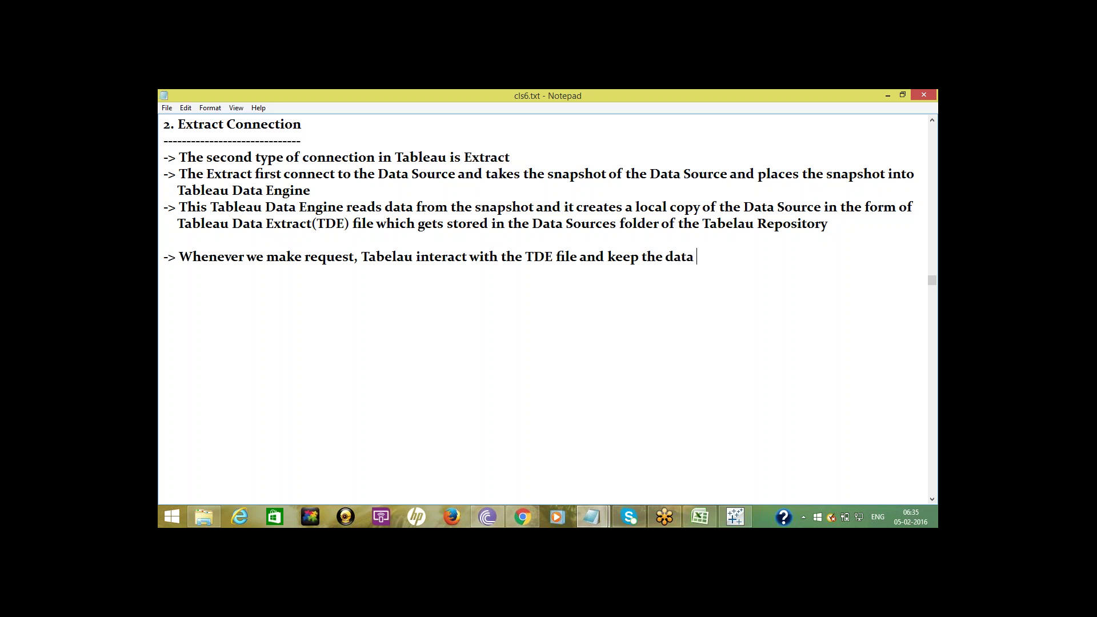
pyautogui.write('in RAM ')
# Step: Add the note "-> It will do all the calculations and aggregations based on RAM Data" on the following line
pyautogui.write('-')
pyautogui.write('> ')
pyautogui.write('It will')
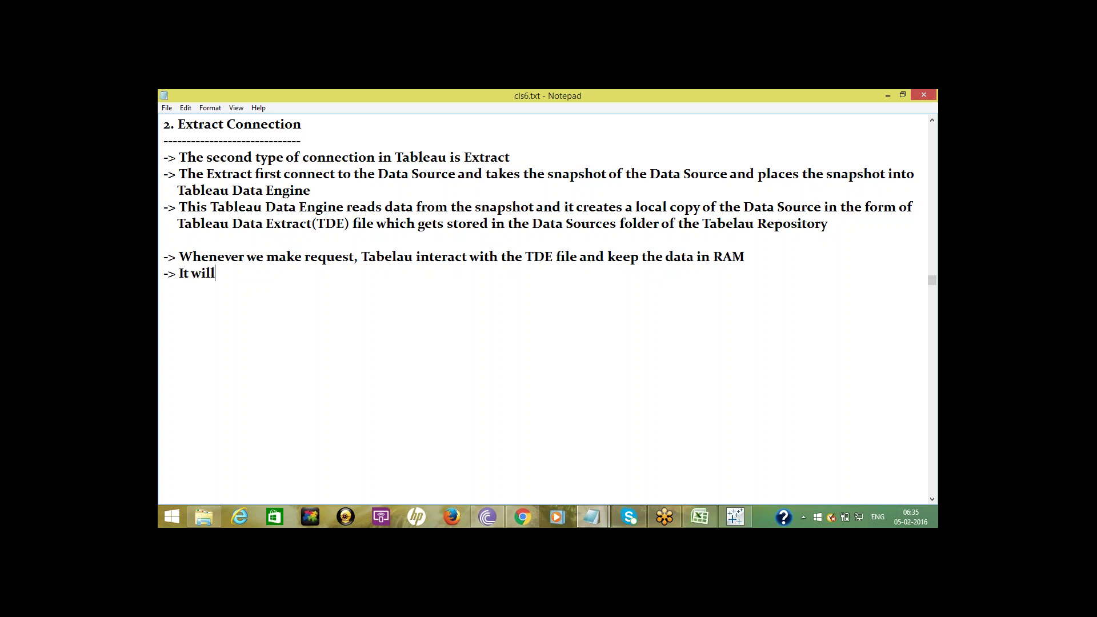
pyautogui.write(' do all the')
pyautogui.write('calculations')
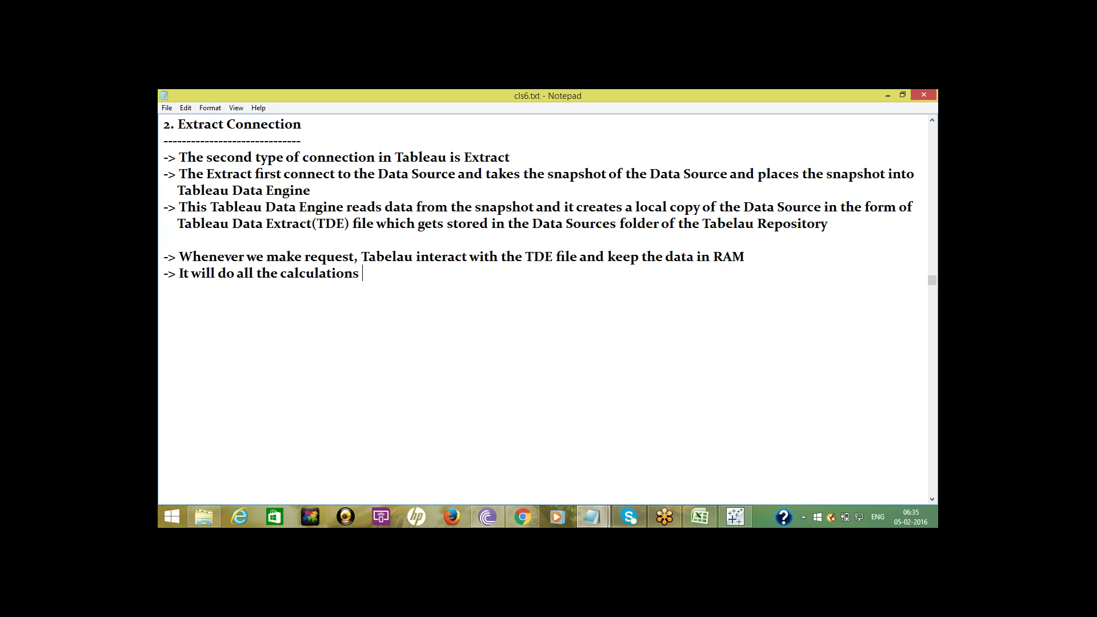
pyautogui.write(' and aggregations')
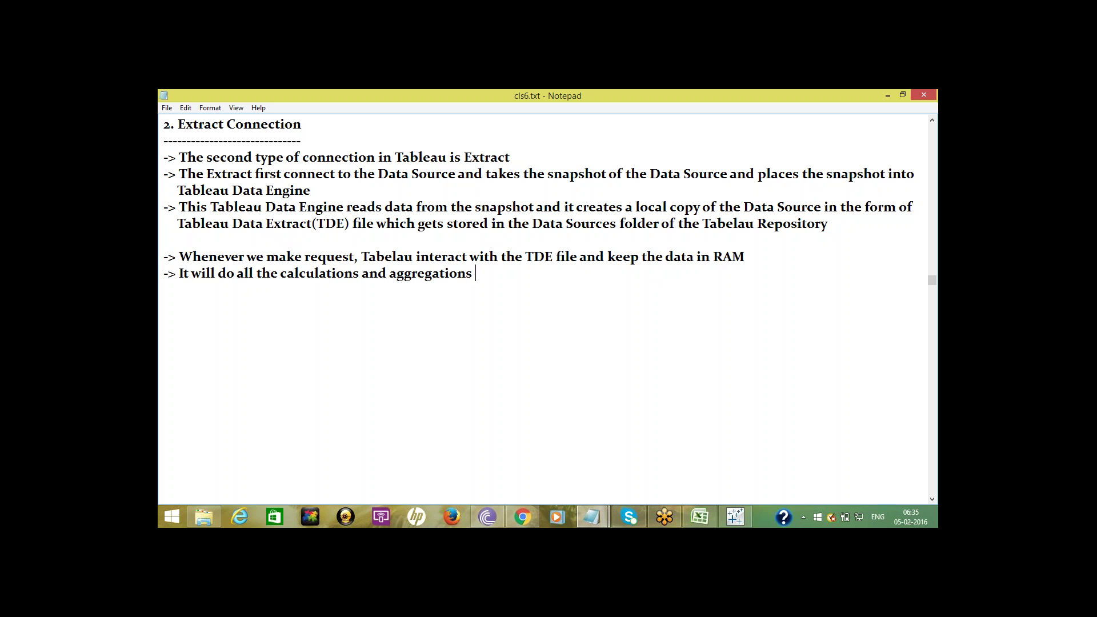
pyautogui.write(' based on RAM Data')
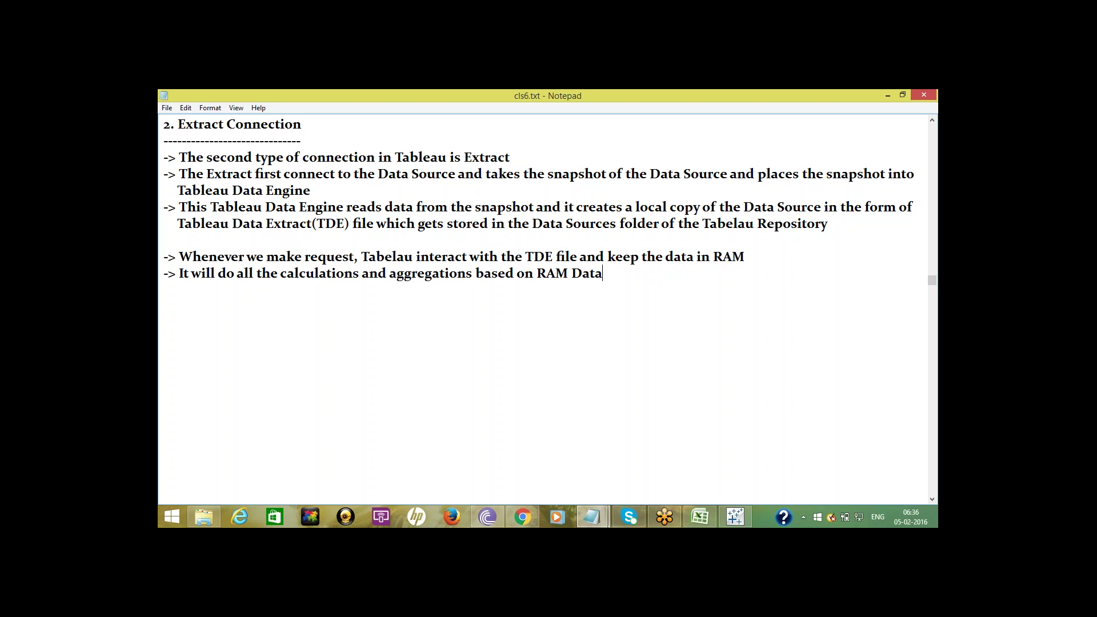
# Step: Below a blank line, add a "Note" heading underlined with dashes and the point "-> If source system is not optimized then prefer Extract"
pyautogui.press('Return')
pyautogui.write('Note')
pyautogui.press('Return')
pyautogui.write('-------')
pyautogui.press('Return')
pyautogui.write('-> If source system')
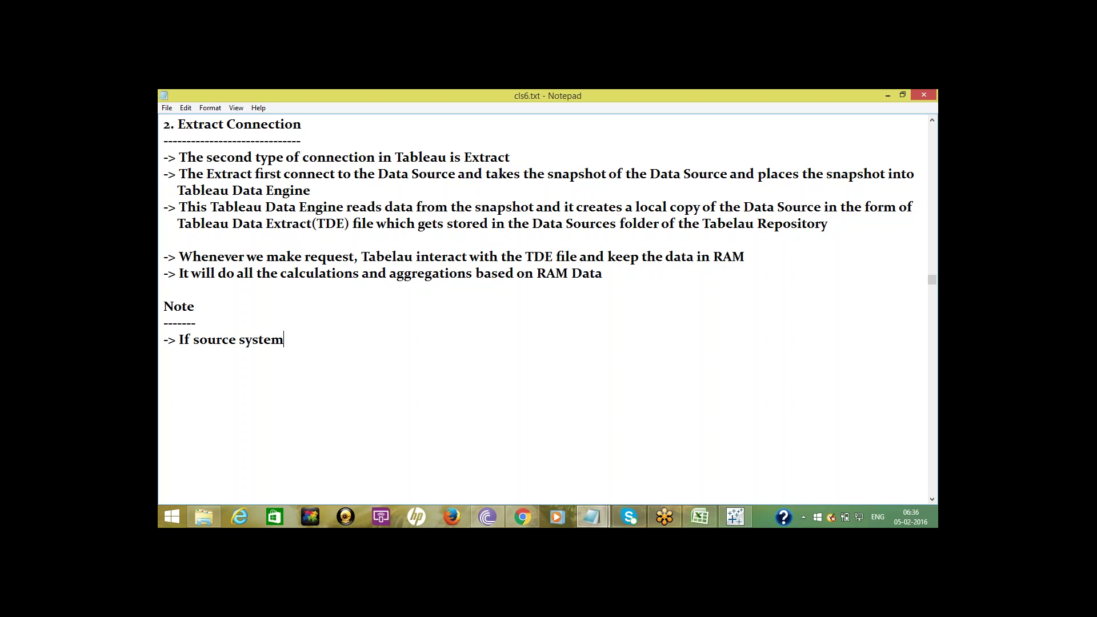
pyautogui.write(' is not optimized then prefer ')
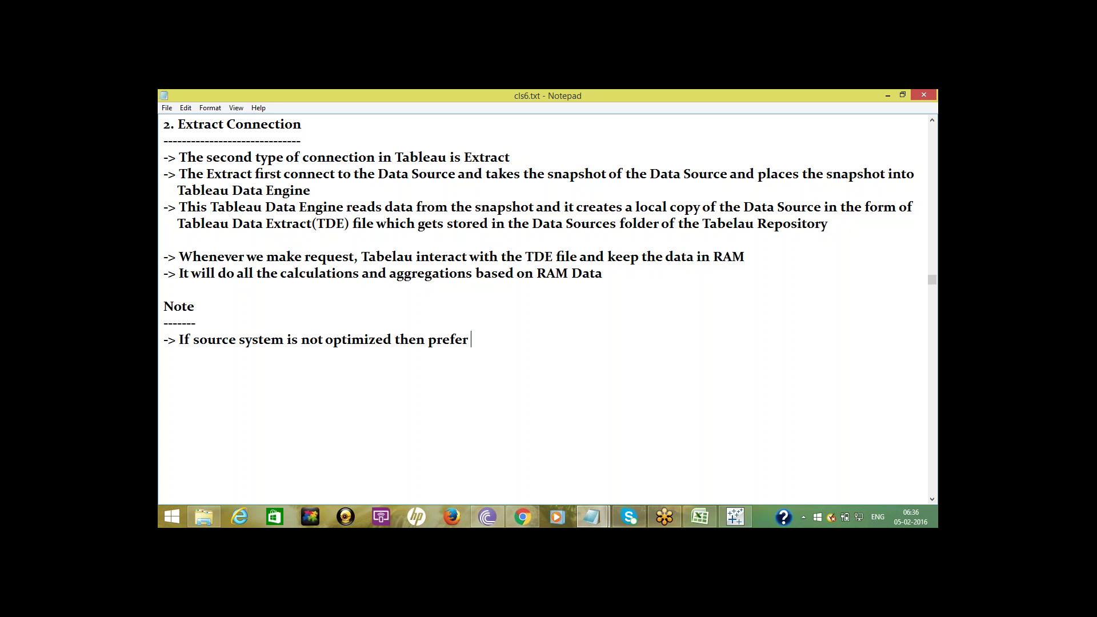
pyautogui.write('Extract')
# Step: Add the point "-> If you have less amounts of data then prefer Extract" under the Note heading
pyautogui.press('Return')
pyautogui.write('->')
pyautogui.write('If you have less')
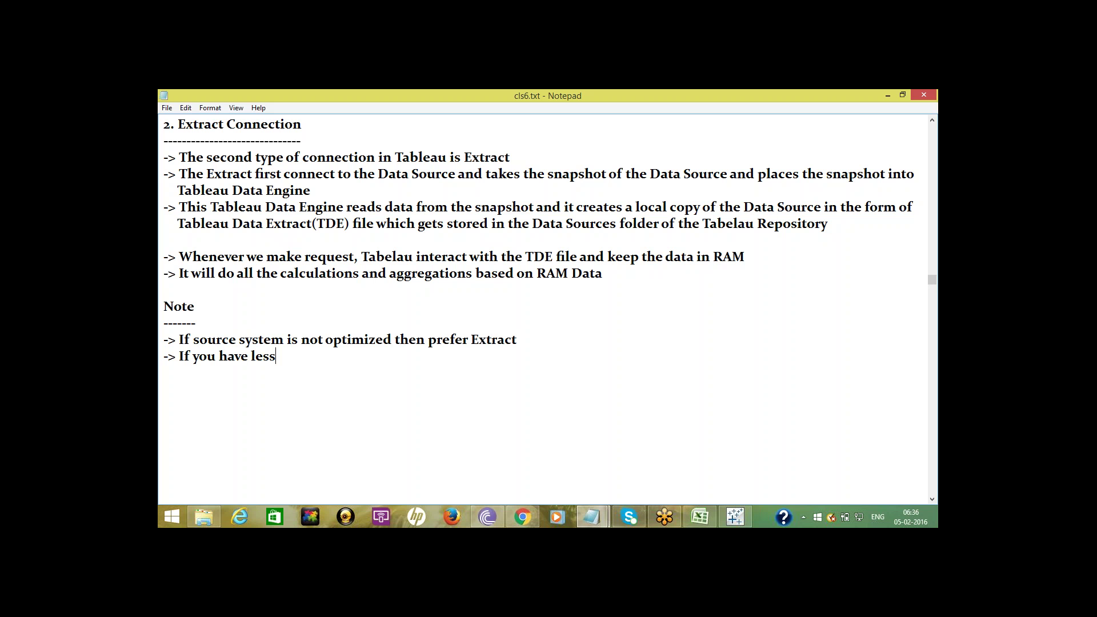
pyautogui.write(' amounts of data then')
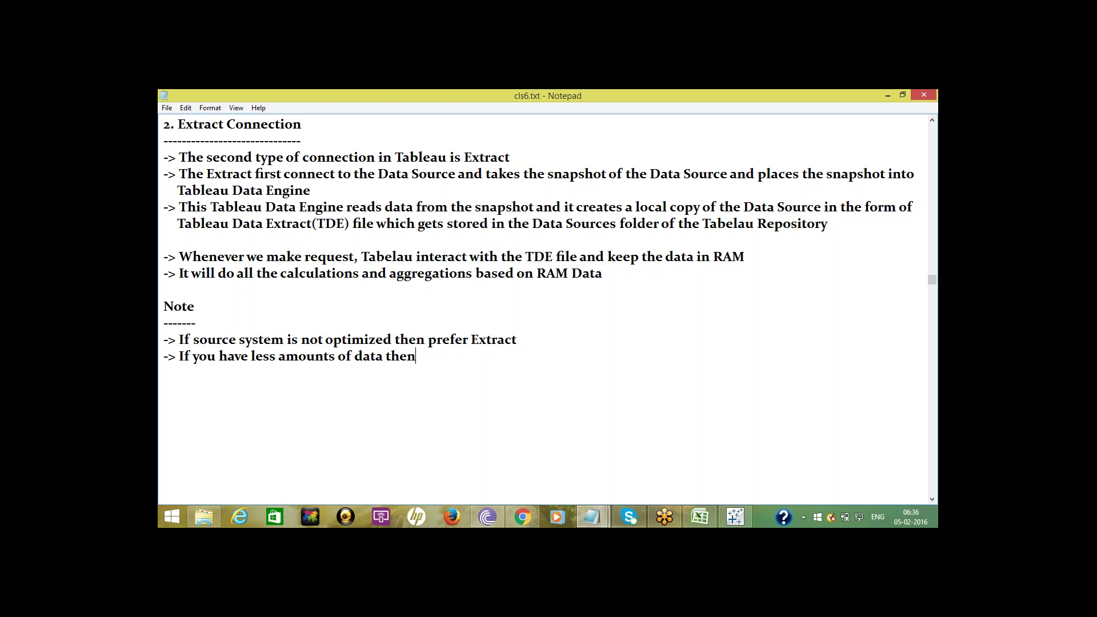
pyautogui.write(' prefer Extract')
pyautogui.press('Return')
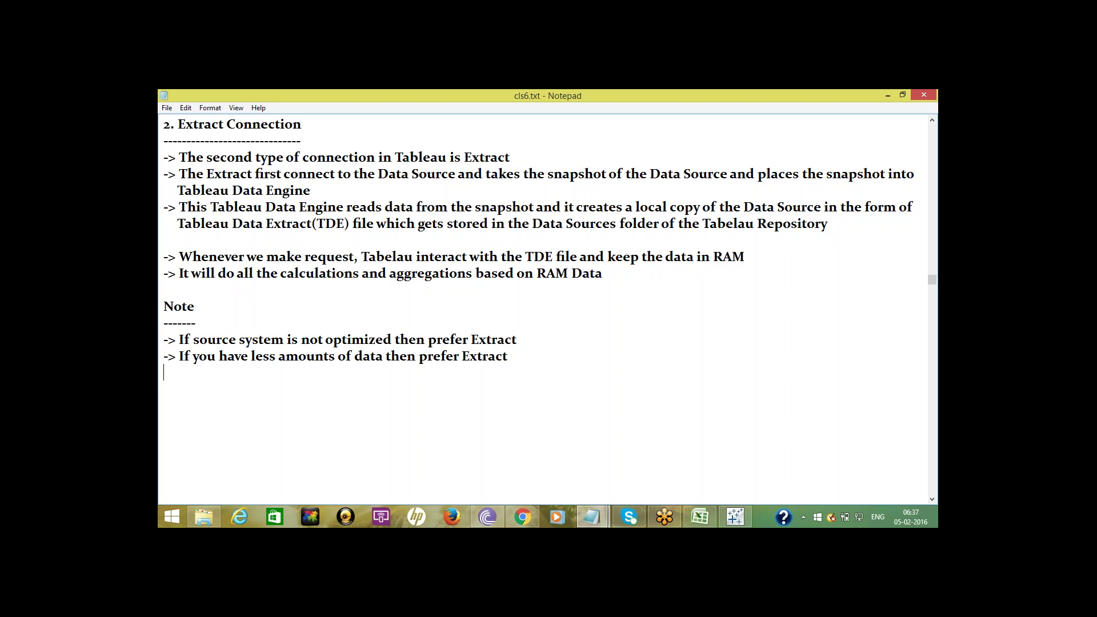
# Step: Add the point "-> If you want to prepare visualizations on a weekly or monthly basis then prefer Extract", followed by blank lines
pyautogui.write('->')
pyautogui.write('If you want to prepare')
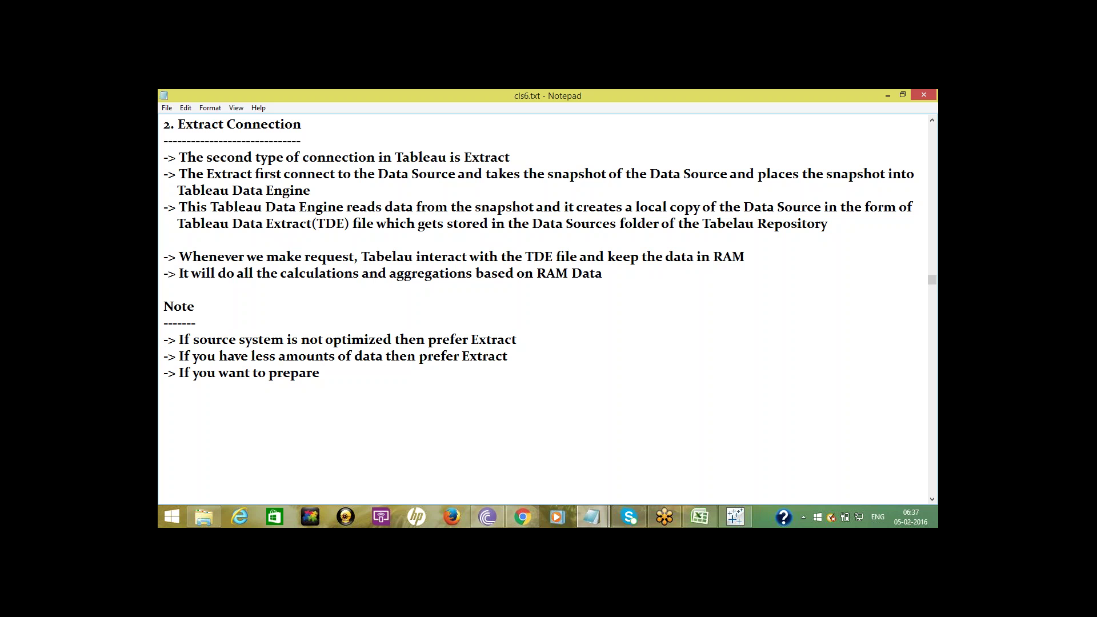
pyautogui.write('visualizations on a wee')
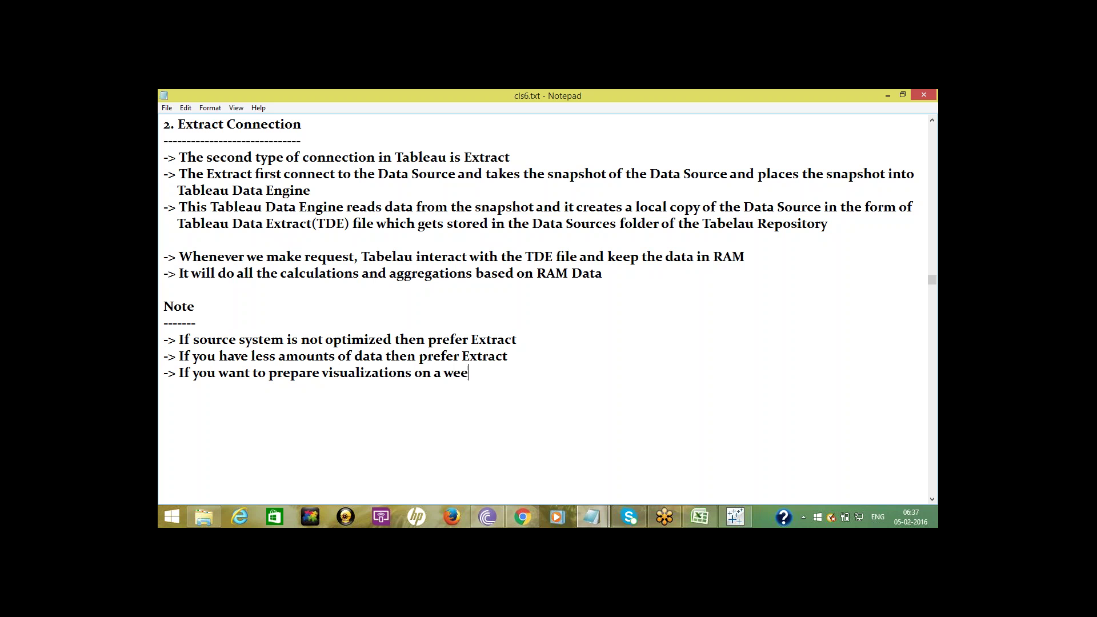
pyautogui.write('kly or monthly basis then ')
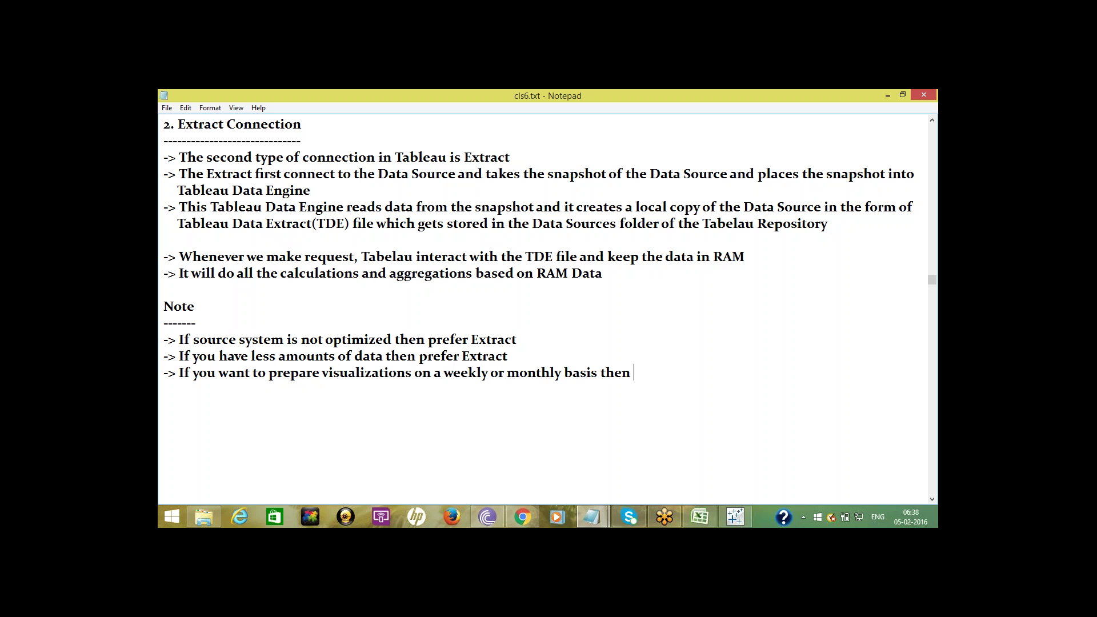
pyautogui.write('prefer Extract')
pyautogui.press('Return')
pyautogui.press('Return')
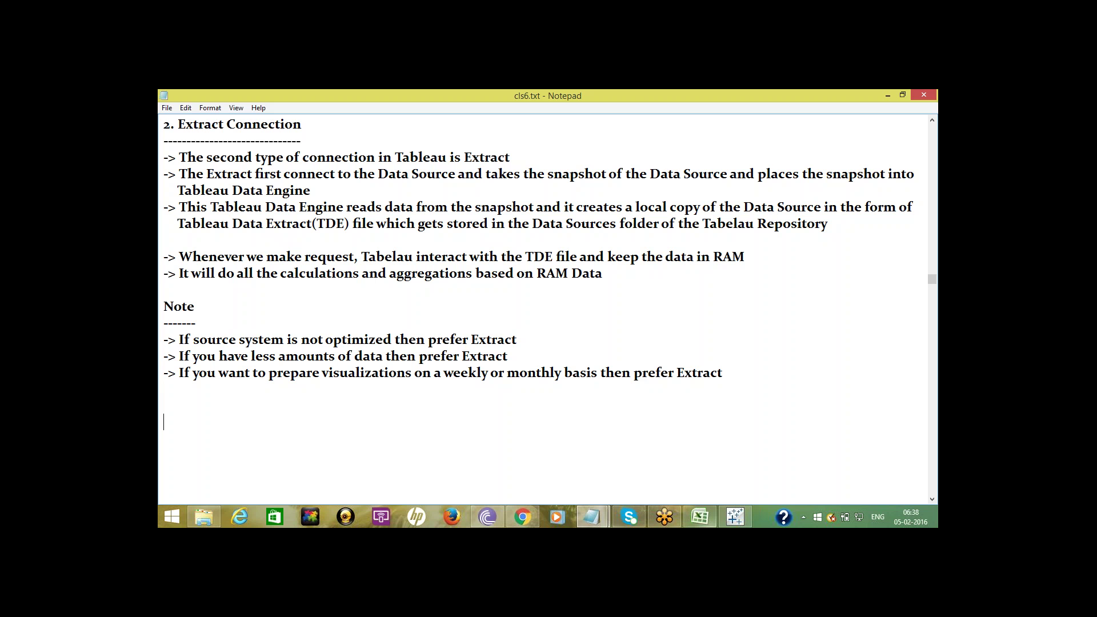
# Step: Switch to Tableau and close the Country Extract data source
pyautogui.click(735, 517)
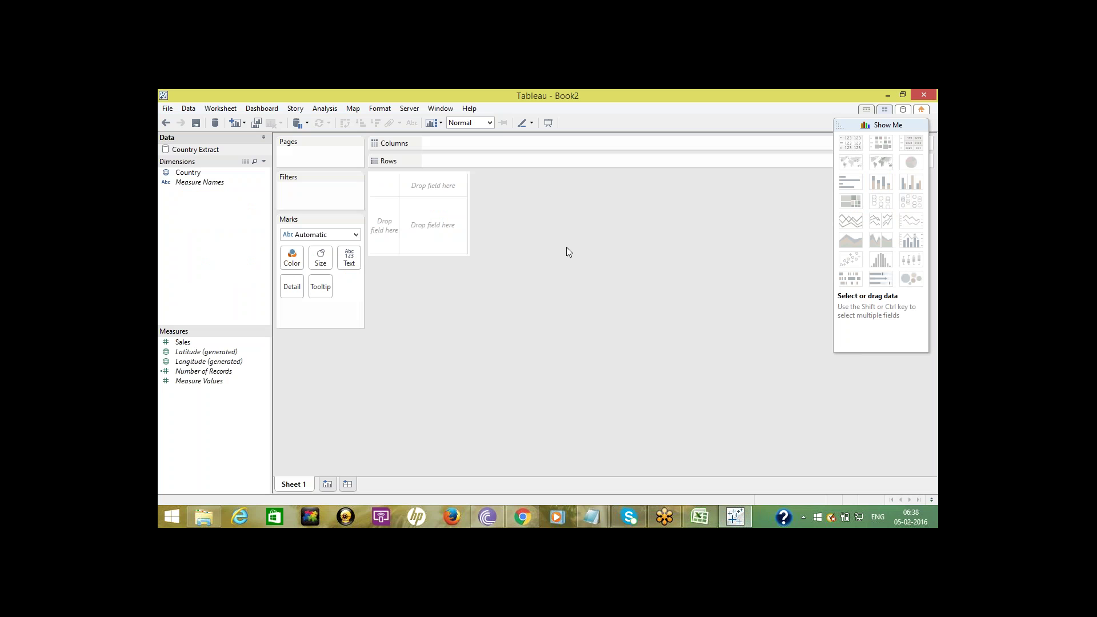
pyautogui.rightClick(217, 152)
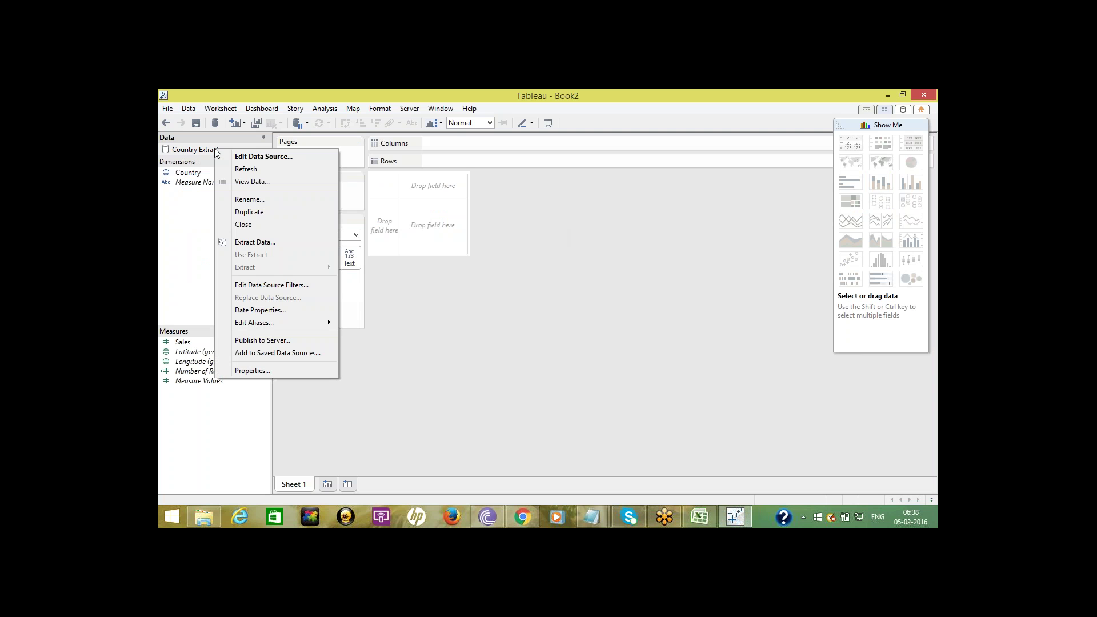
pyautogui.click(244, 224)
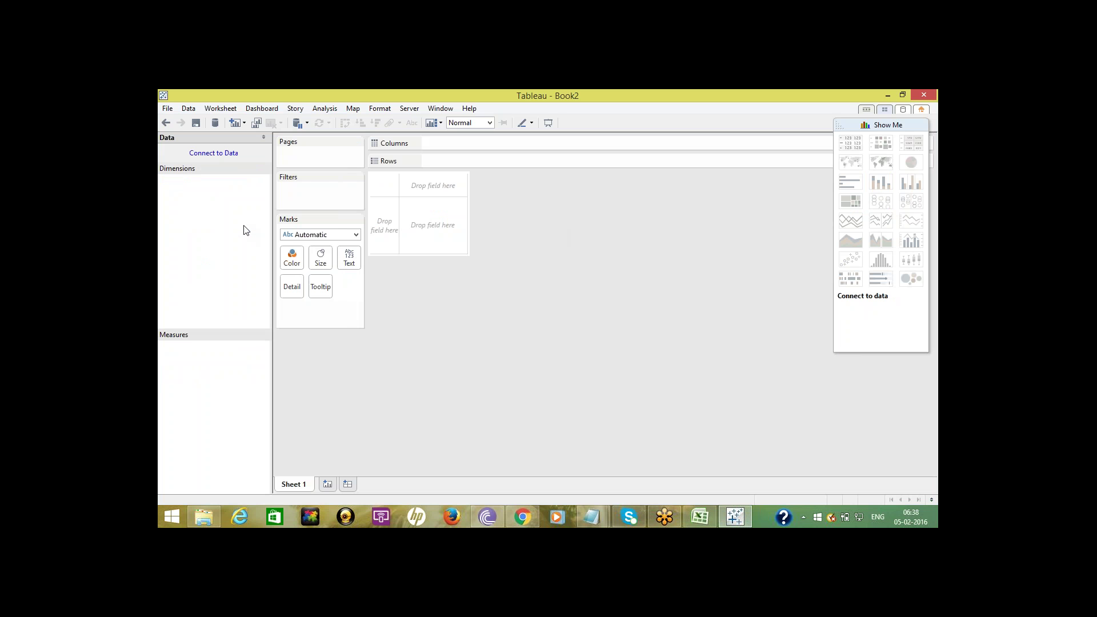
# Step: Start a new data connection, look through the available server data sources and view the Oracle connection form
pyautogui.click(216, 154)
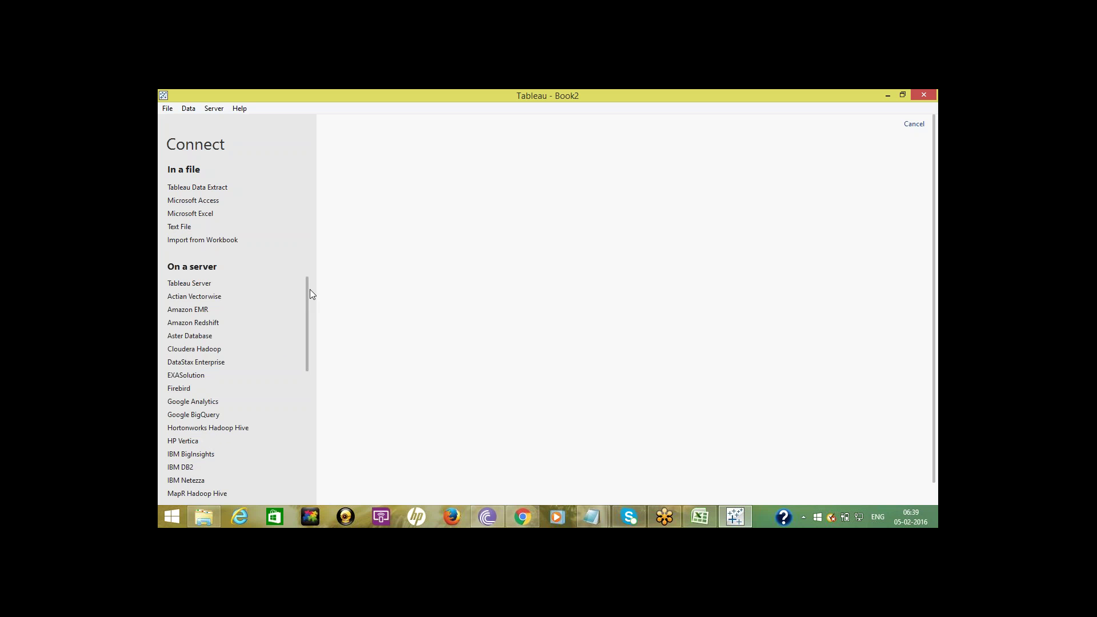
pyautogui.moveTo(306, 297); pyautogui.dragTo(314, 371)
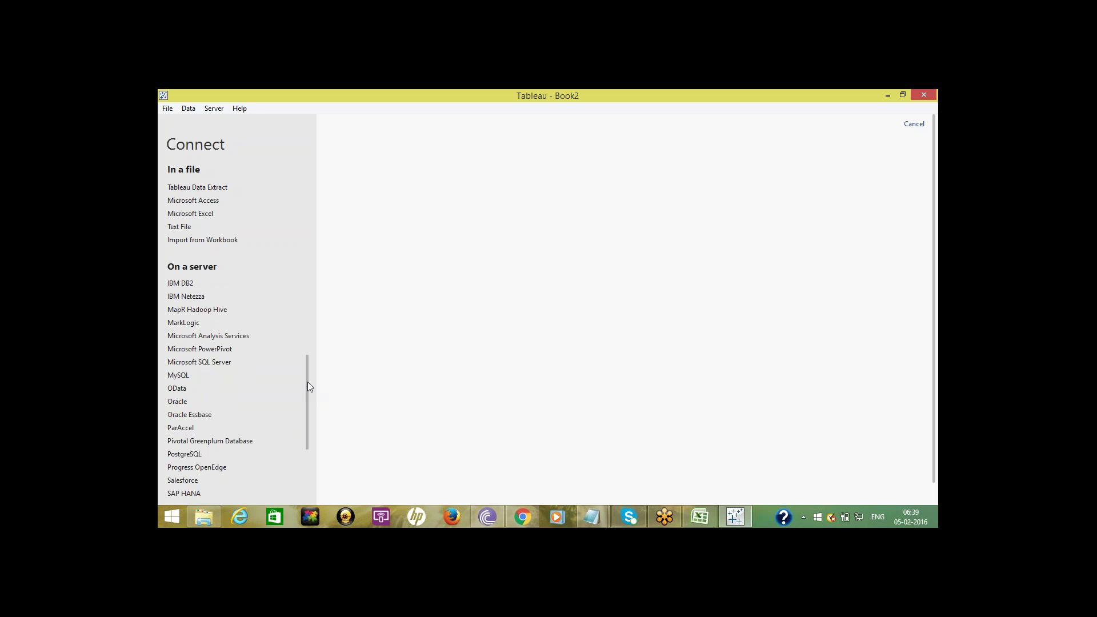
pyautogui.moveTo(308, 386); pyautogui.dragTo(309, 450)
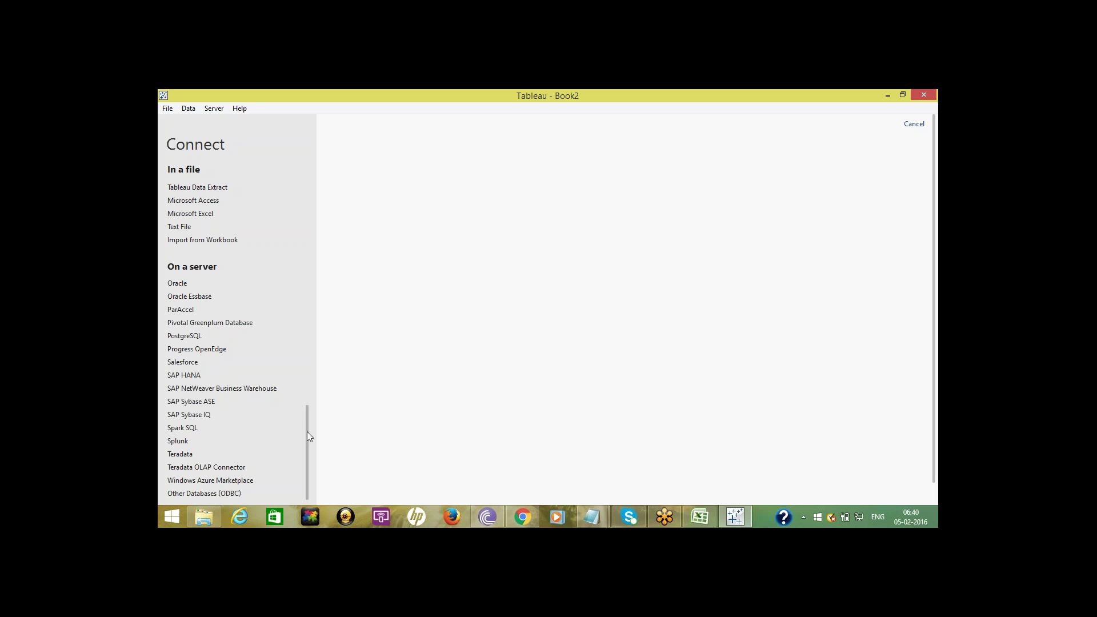
pyautogui.moveTo(307, 431)
pyautogui.mouseDown()
pyautogui.moveTo(307, 235)
pyautogui.moveTo(302, 442)
pyautogui.moveTo(302, 322)
pyautogui.moveTo(309, 421)
pyautogui.mouseUp()
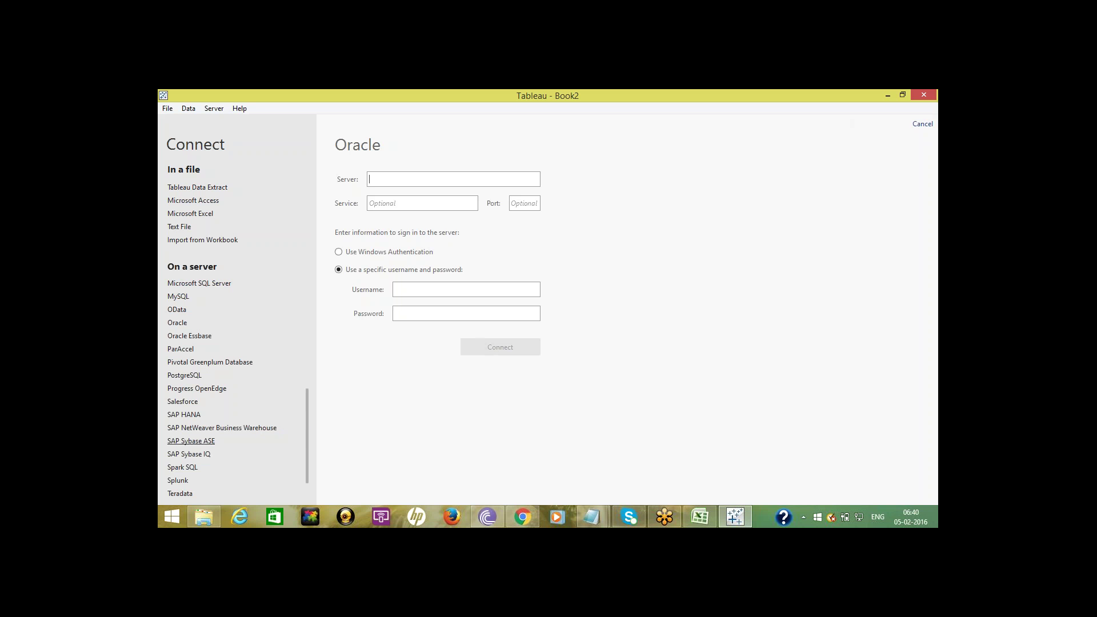
pyautogui.moveTo(307, 413)
pyautogui.mouseDown()
pyautogui.moveTo(307, 434)
pyautogui.moveTo(307, 410)
pyautogui.mouseUp()
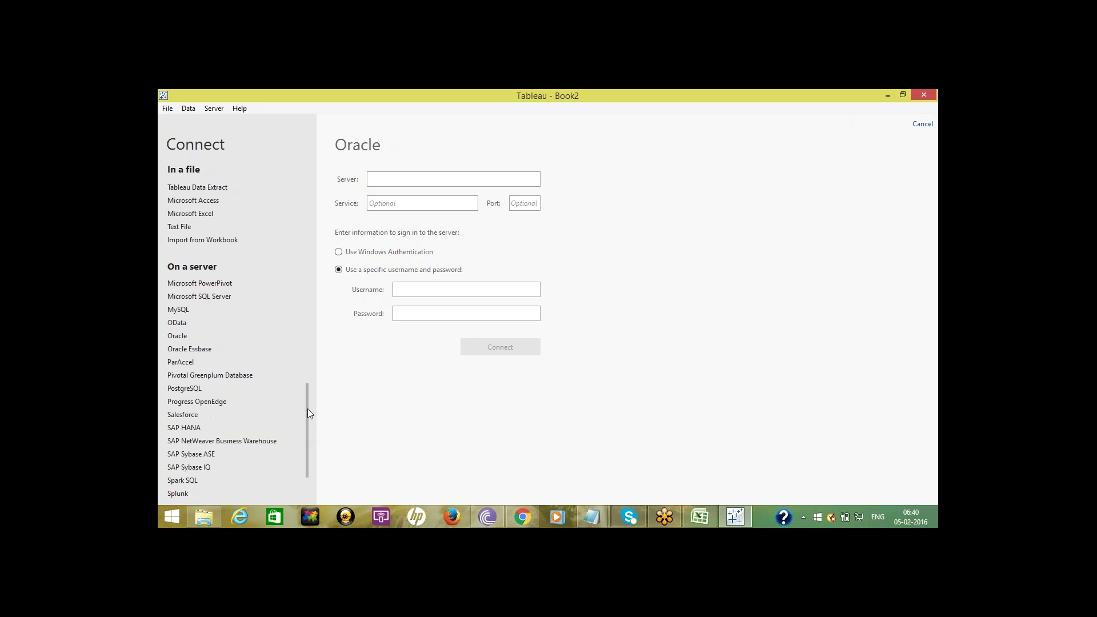
# Step: Try to connect to the Microsoft SQL Server /HP with Windows Authentication, and cancel the connection request
pyautogui.click(209, 298)
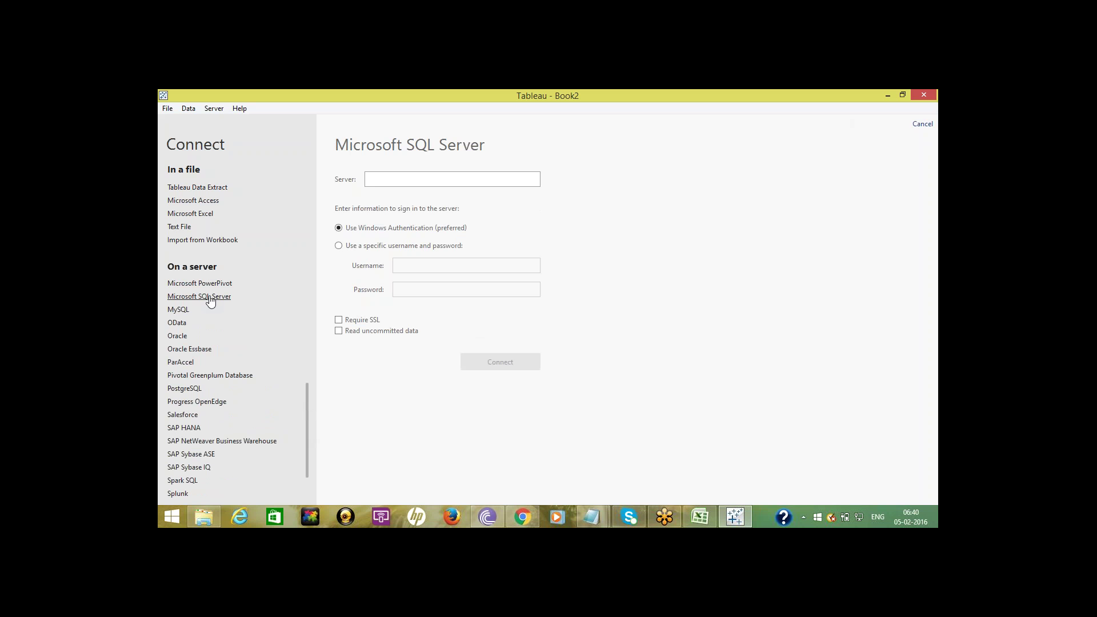
pyautogui.write('(')
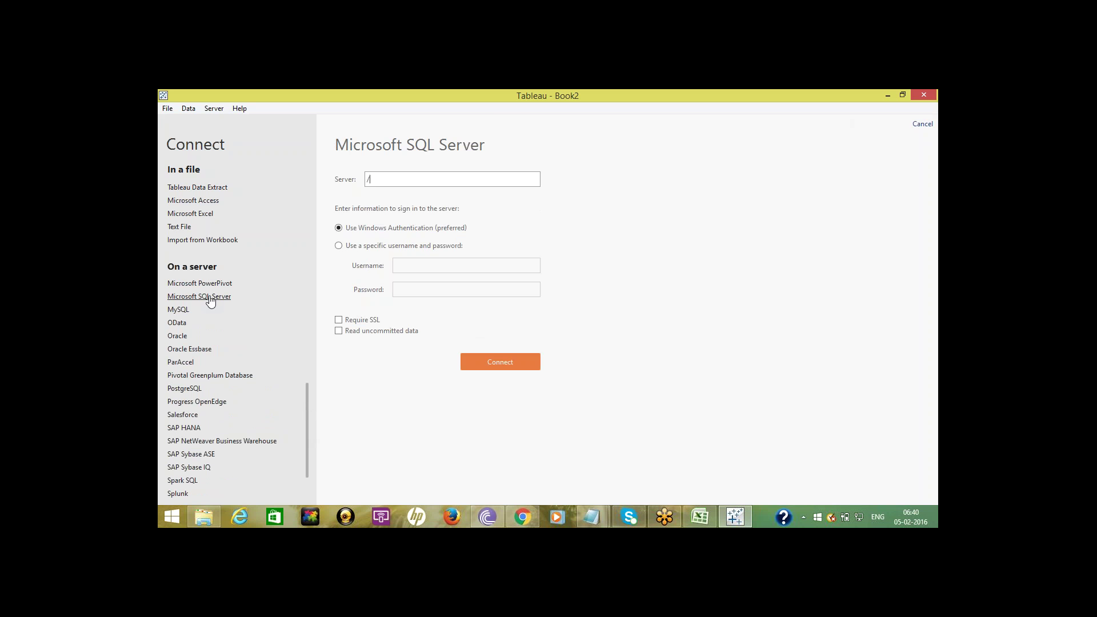
pyautogui.write('HP')
pyautogui.click(497, 362)
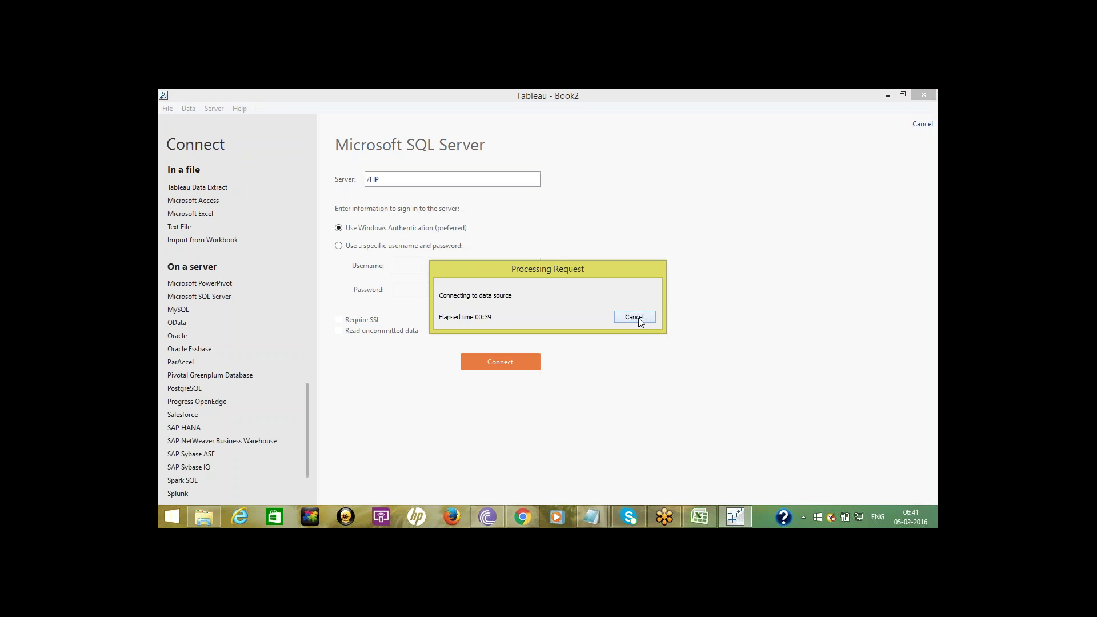
pyautogui.click(634, 318)
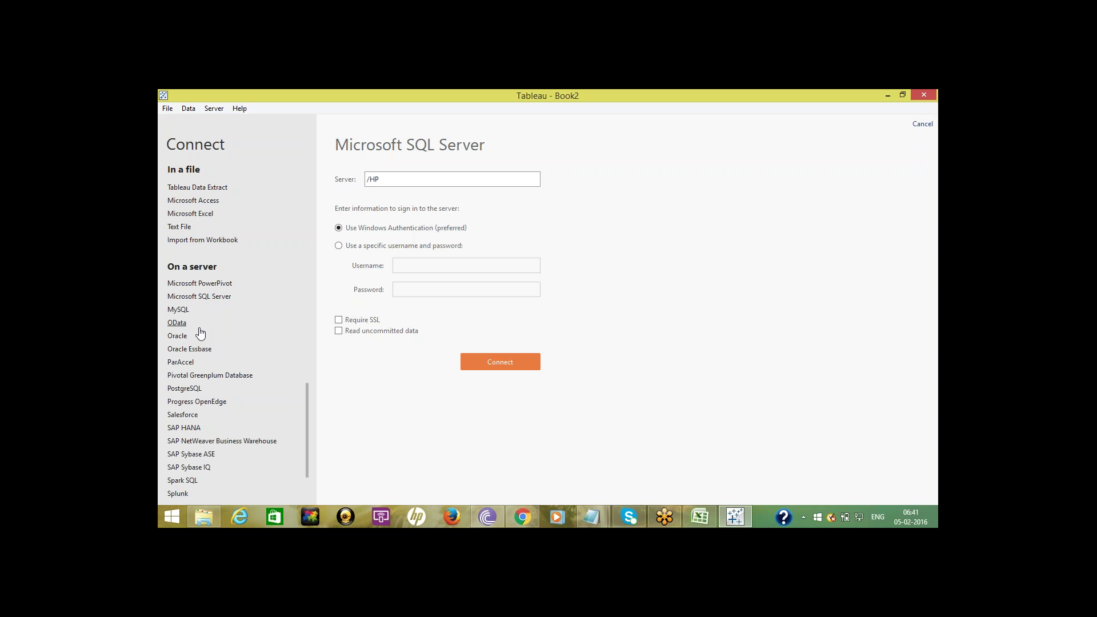
pyautogui.moveTo(595, 523)
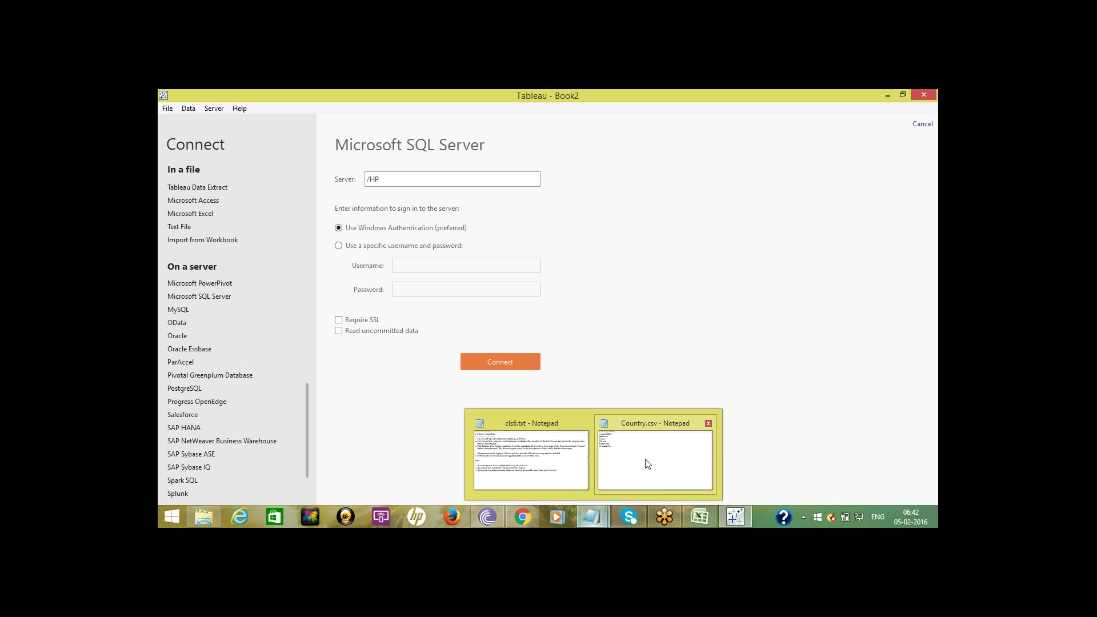
pyautogui.click(732, 517)
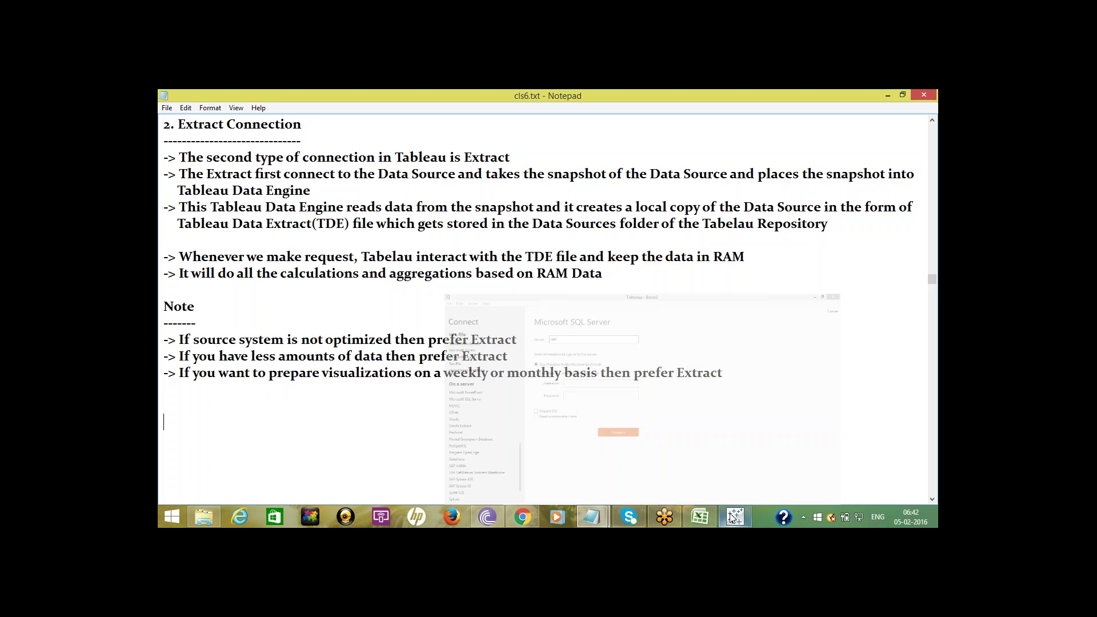
pyautogui.press('super+c')
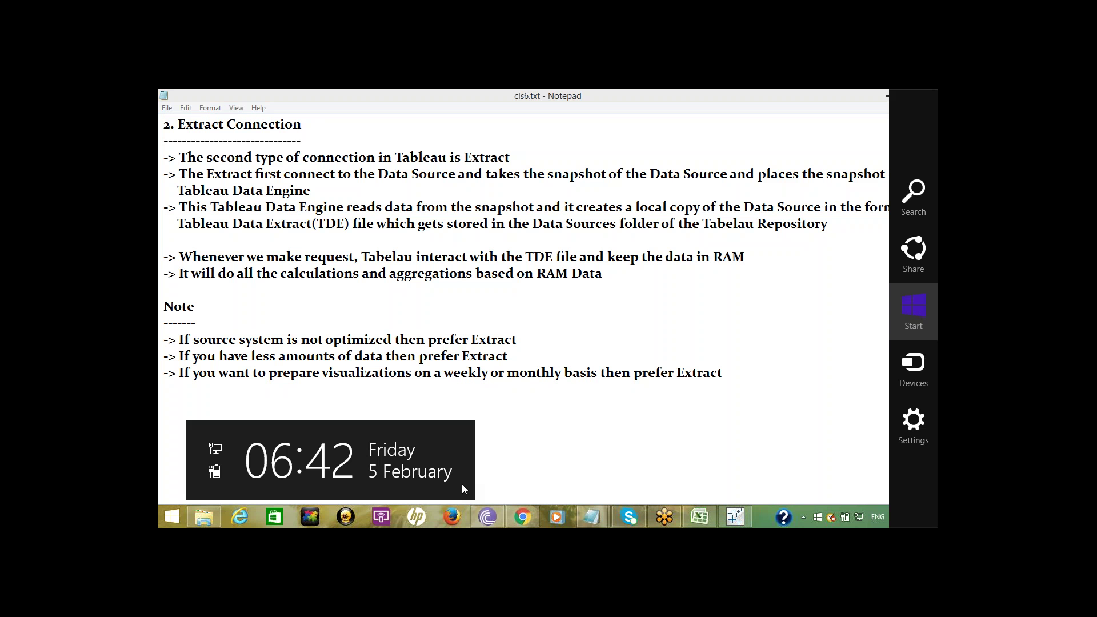
pyautogui.click(166, 421)
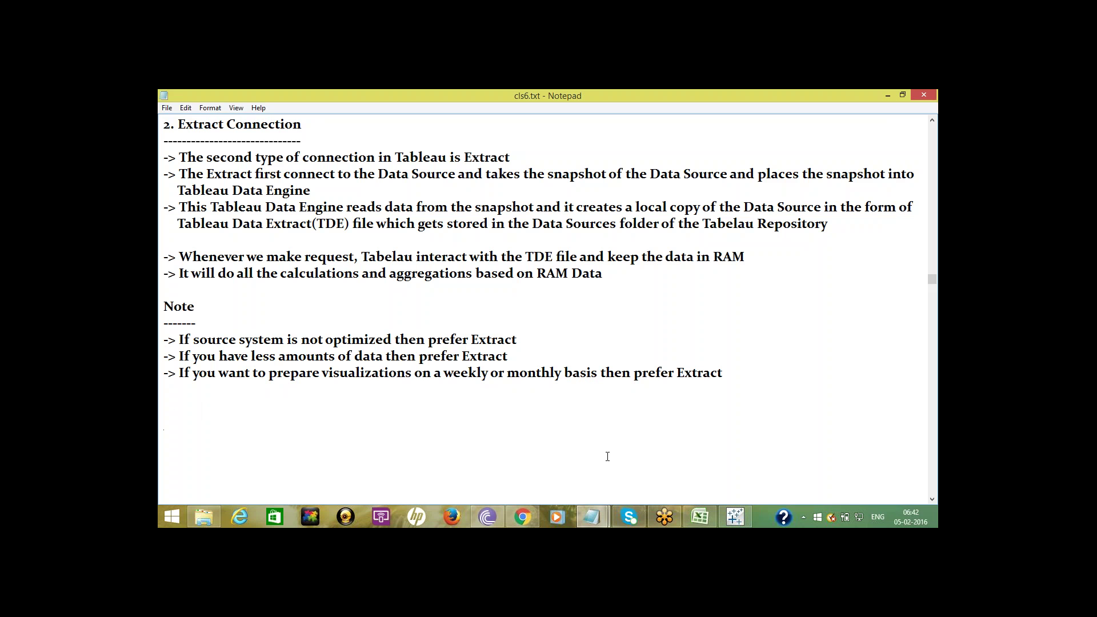
# Step: Close the visexcel.xls workbook in Excel and switch back to Tableau
pyautogui.click(699, 517)
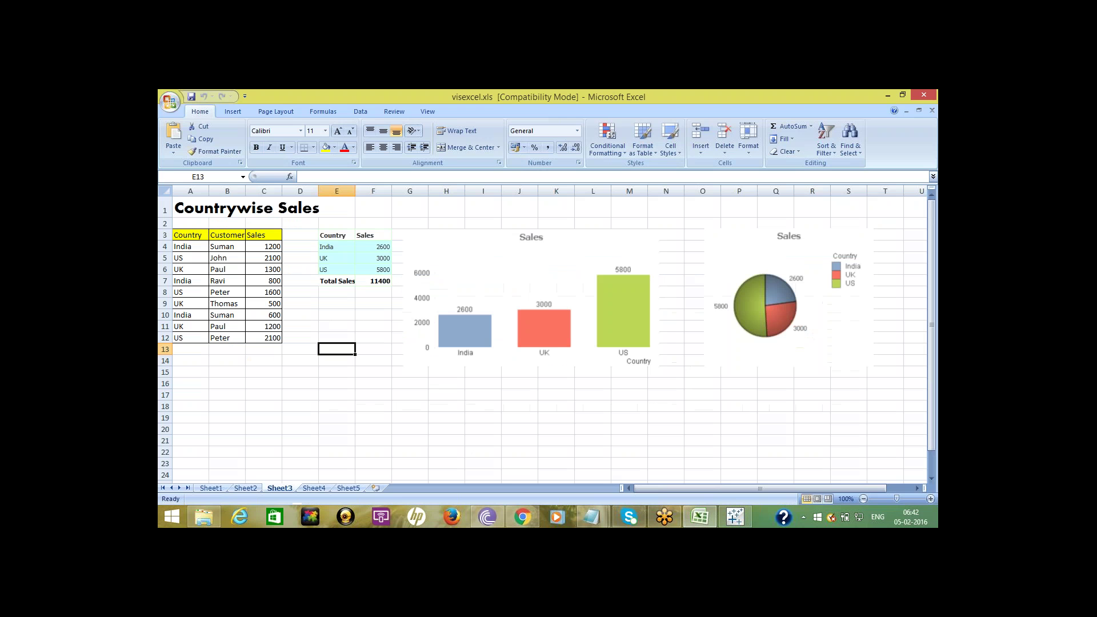
pyautogui.click(923, 95)
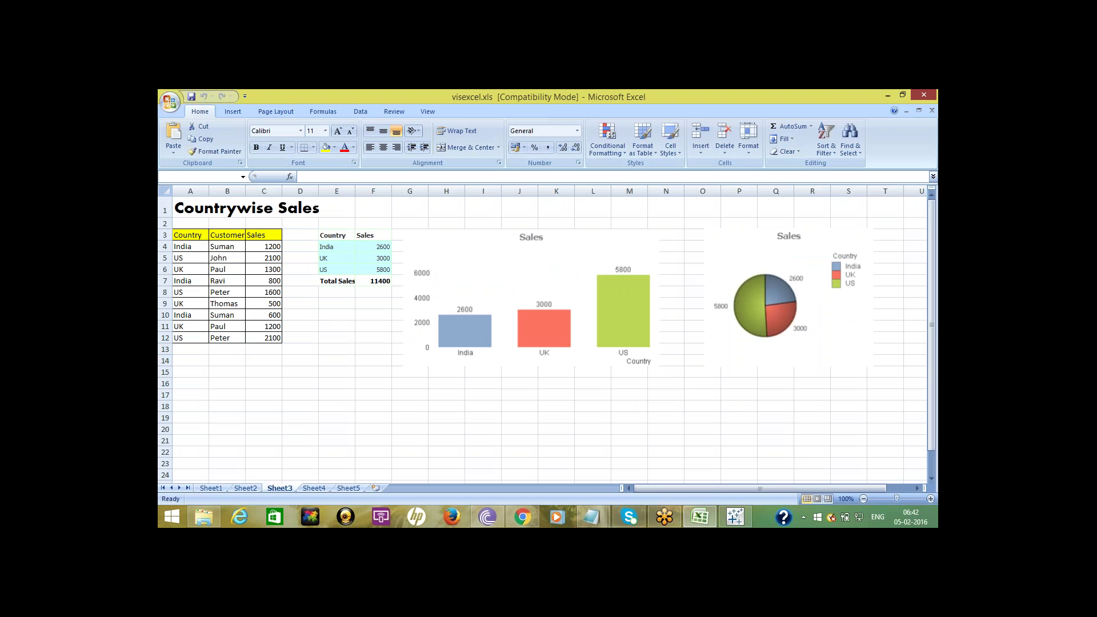
pyautogui.click(701, 517)
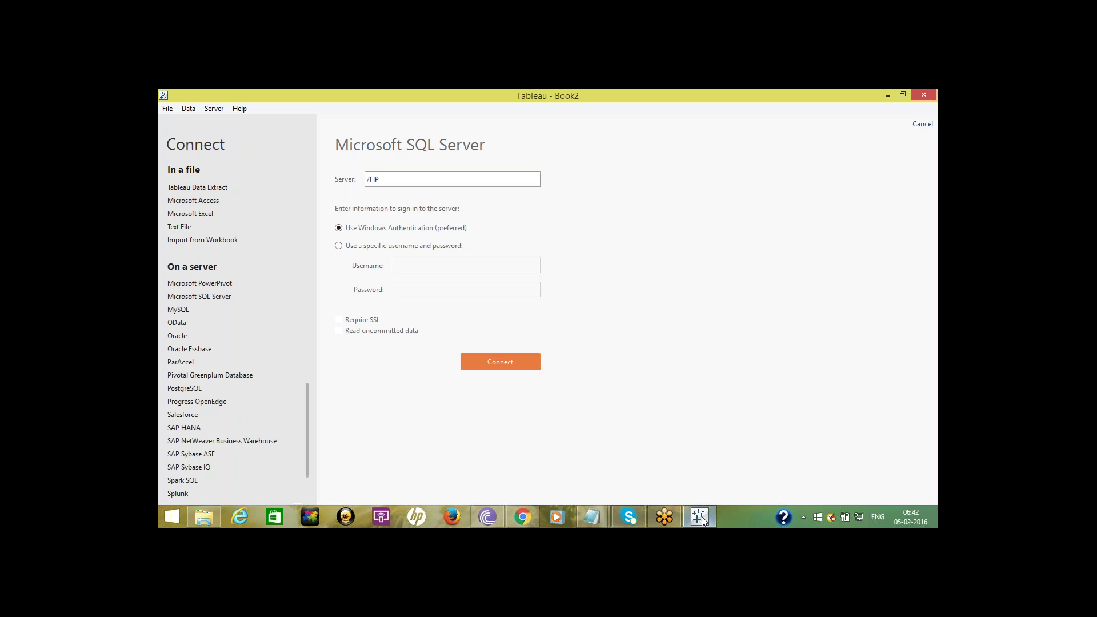
# Step: Start a Microsoft Excel connection and browse the Windows (C:) drive and the Documents folder for a workbook
pyautogui.click(191, 214)
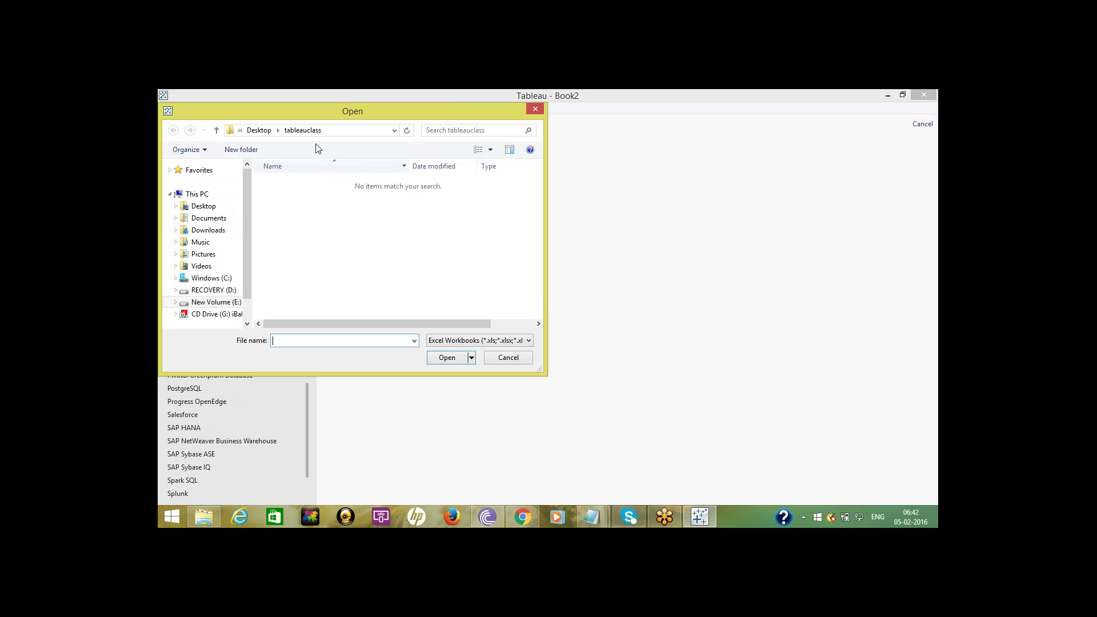
pyautogui.click(260, 131)
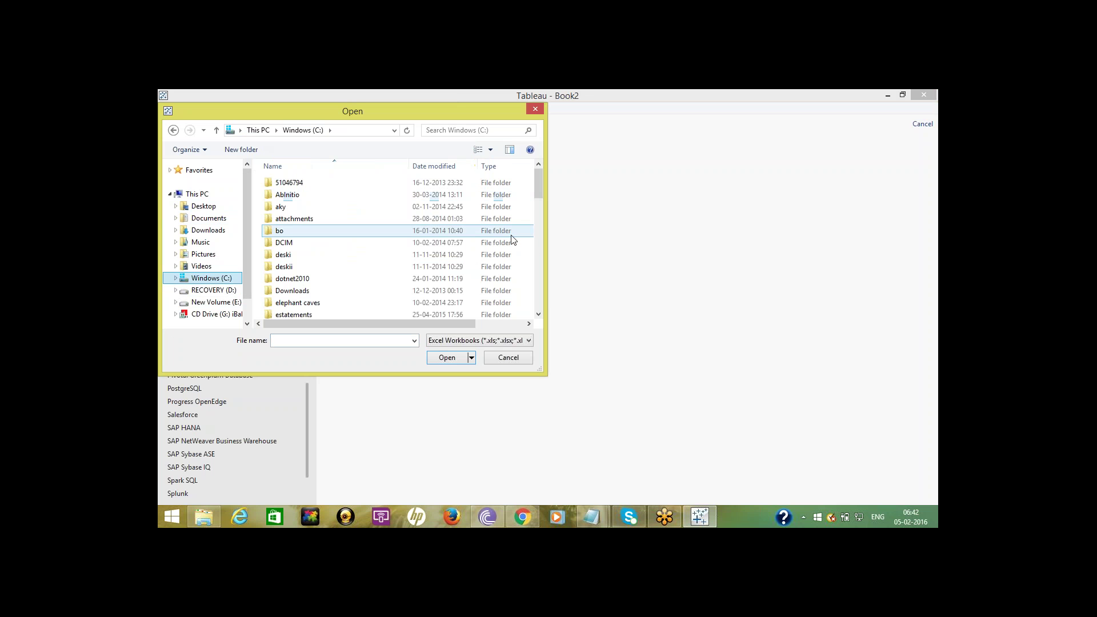
pyautogui.click(539, 252)
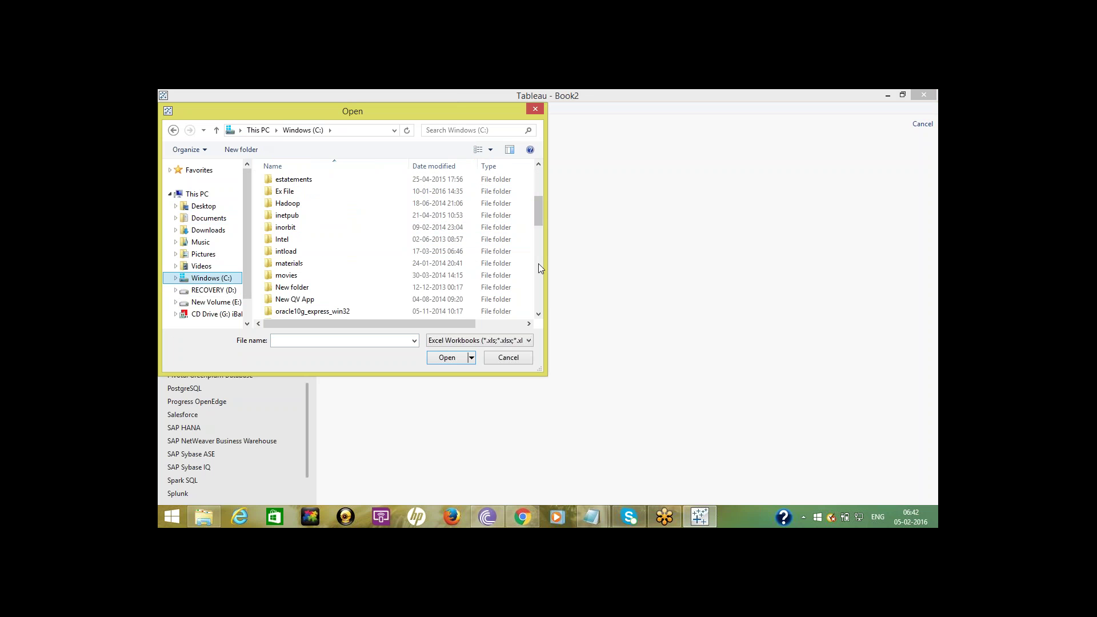
pyautogui.click(538, 264)
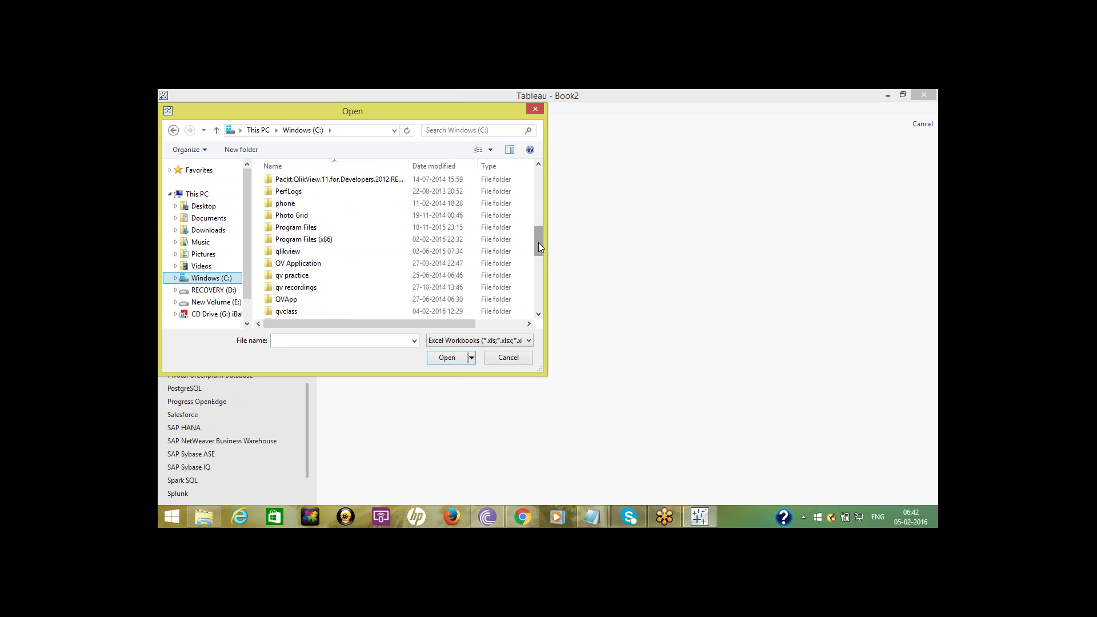
pyautogui.moveTo(538, 246); pyautogui.dragTo(538, 251)
pyautogui.click(196, 221)
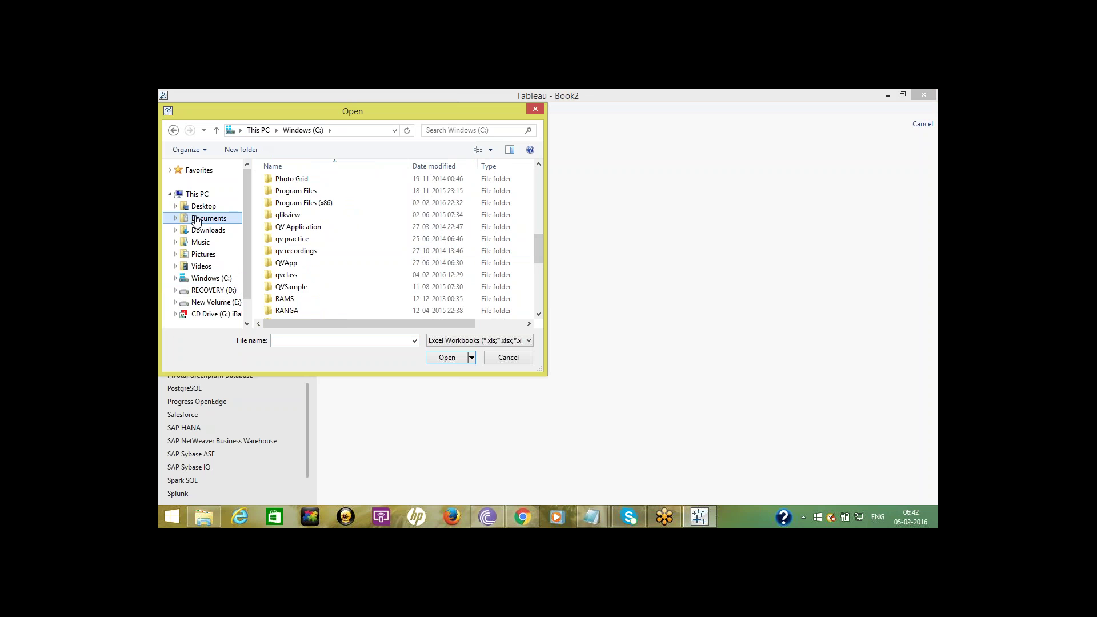
pyautogui.click(539, 261)
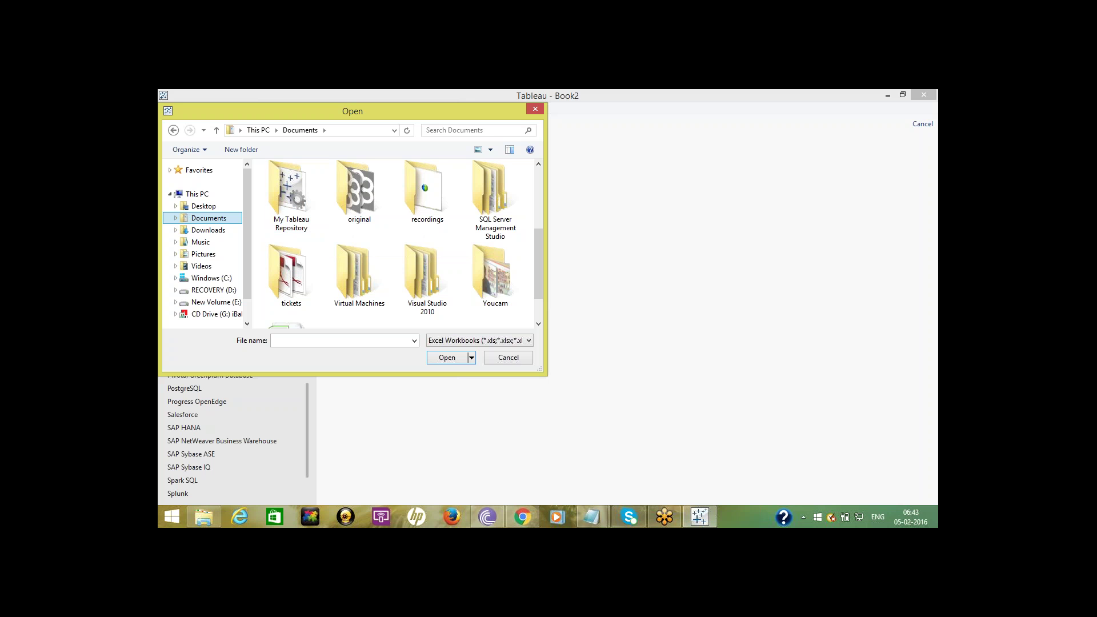
# Step: View the contents of Country.csv in Notepad and return to Tableau's file selection
pyautogui.moveTo(596, 518)
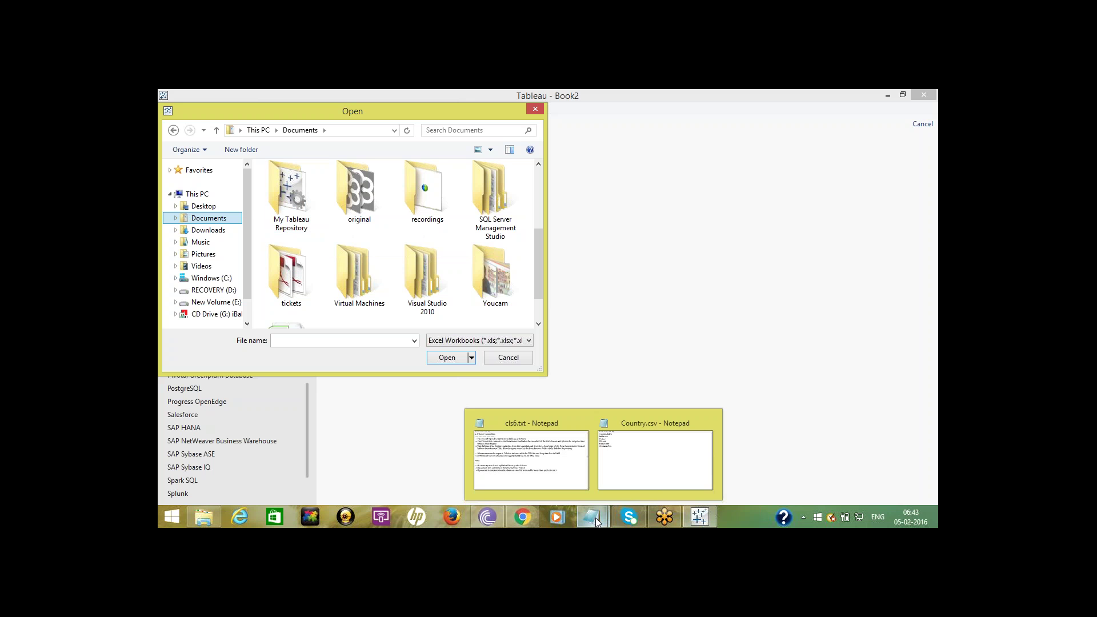
pyautogui.click(651, 455)
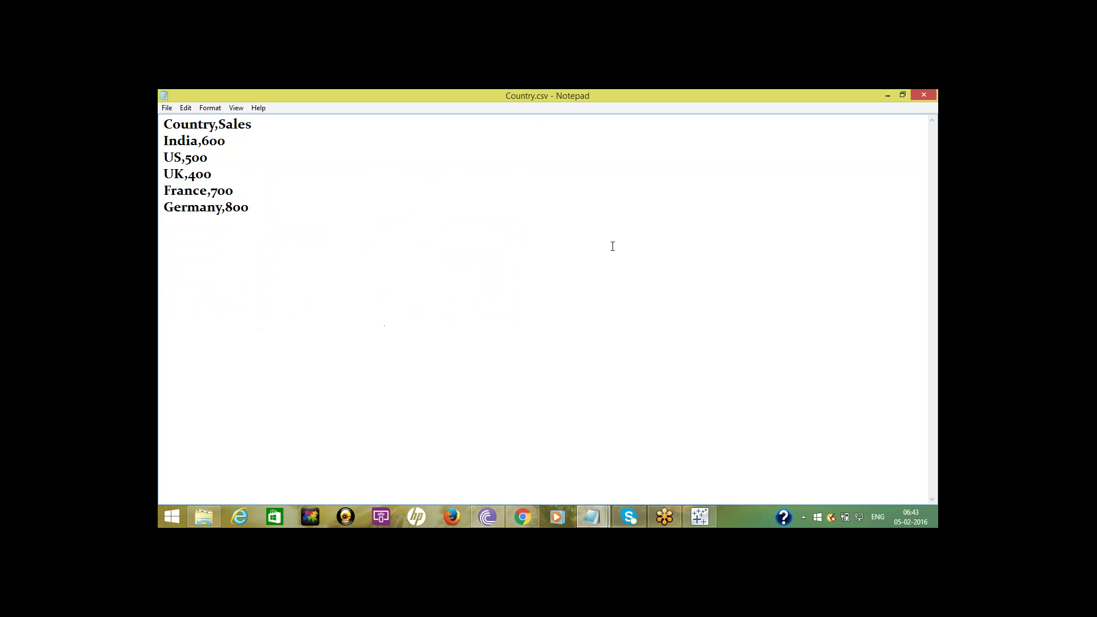
pyautogui.click(887, 93)
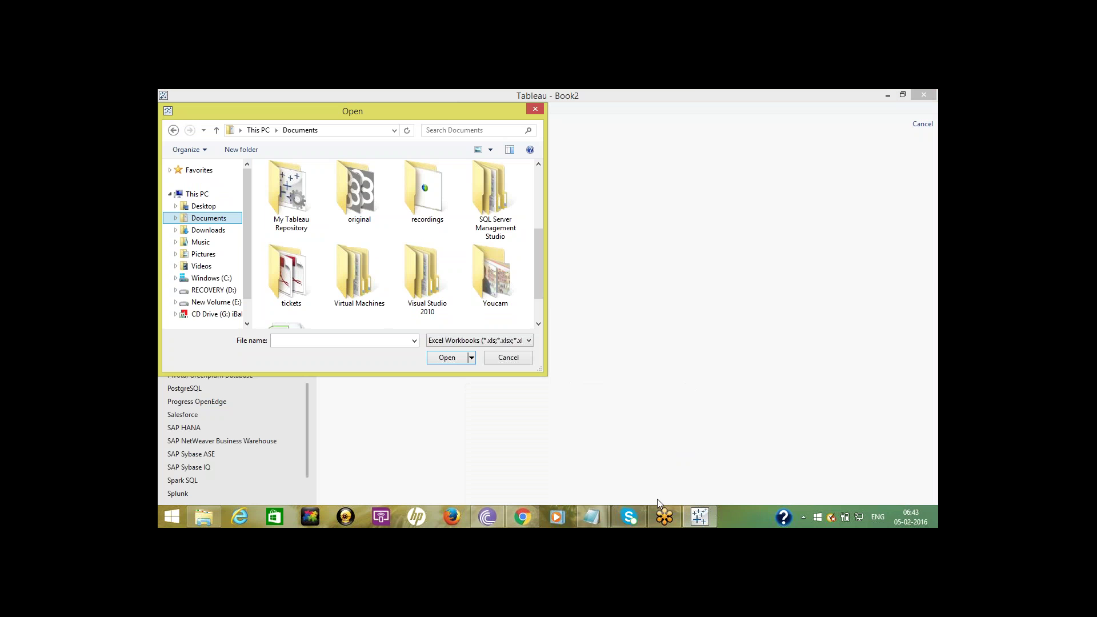
# Step: Switch to the cls6.txt notes in Notepad and write "Country Table" below the Extract preference notes
pyautogui.moveTo(589, 508)
pyautogui.click(536, 456)
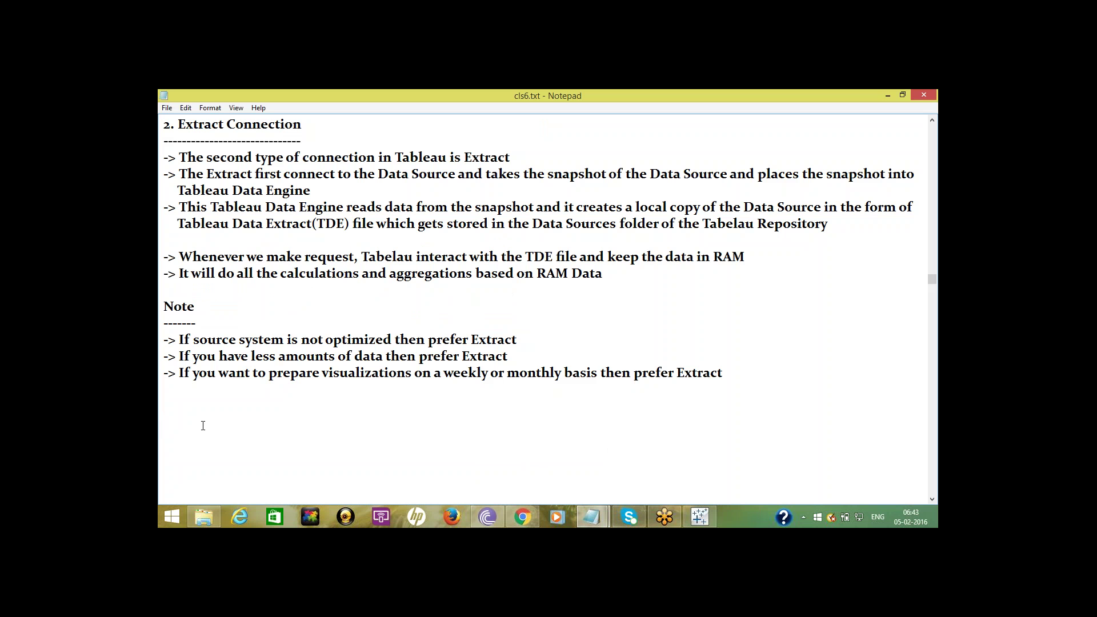
pyautogui.write('c')
pyautogui.press('BackSpace')
pyautogui.write('Country Tabrl')
pyautogui.press('BackSpace')
pyautogui.press('BackSpace')
pyautogui.write('le')
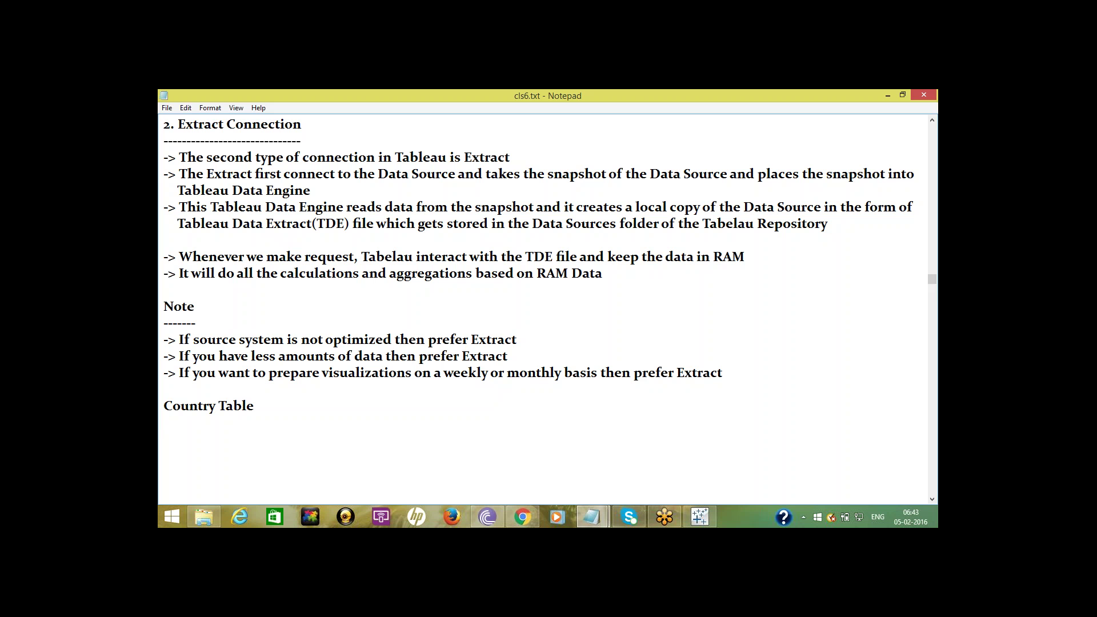
# Step: Complete the example with "Oracle" beside Country Table, and add the lines "Live" and "Extract Country.tde" below it
pyautogui.write('Live')
pyautogui.write('  o')
pyautogui.write('Ora')
pyautogui.press('BackSpace')
pyautogui.press('BackSpace')
pyautogui.press('BackSpace')
pyautogui.press('BackSpace')
pyautogui.write('Oracle')
pyautogui.press('Return')
pyautogui.write('Extract')
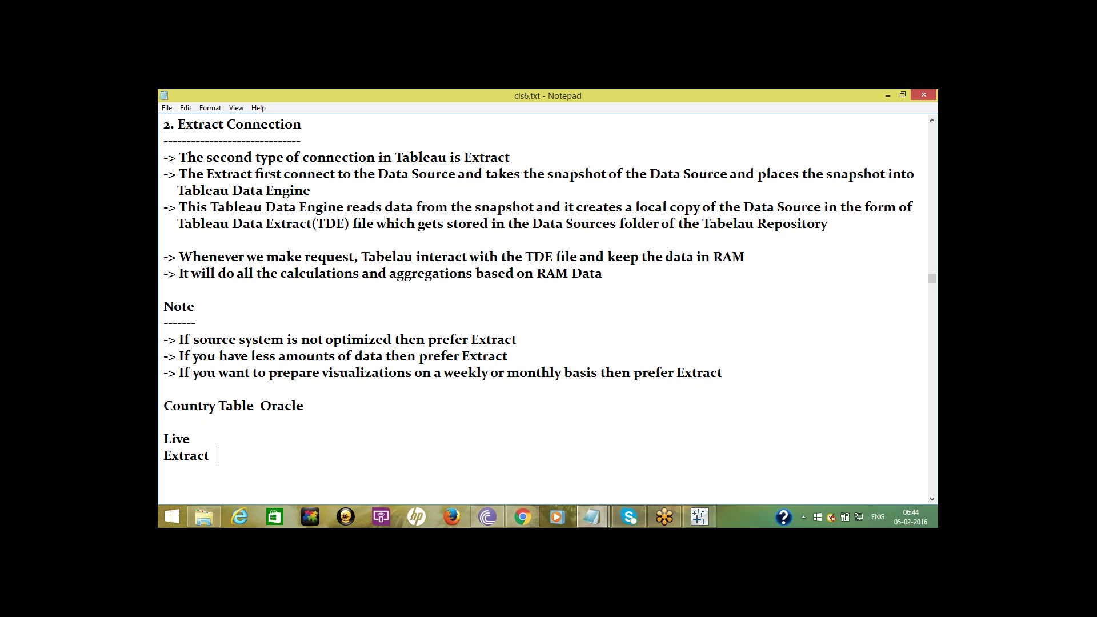
pyautogui.write('Country.tde')
# Step: Highlight Country.tde and the Live line in the example notes to compare the two connection types
pyautogui.moveTo(219, 455); pyautogui.dragTo(310, 455)
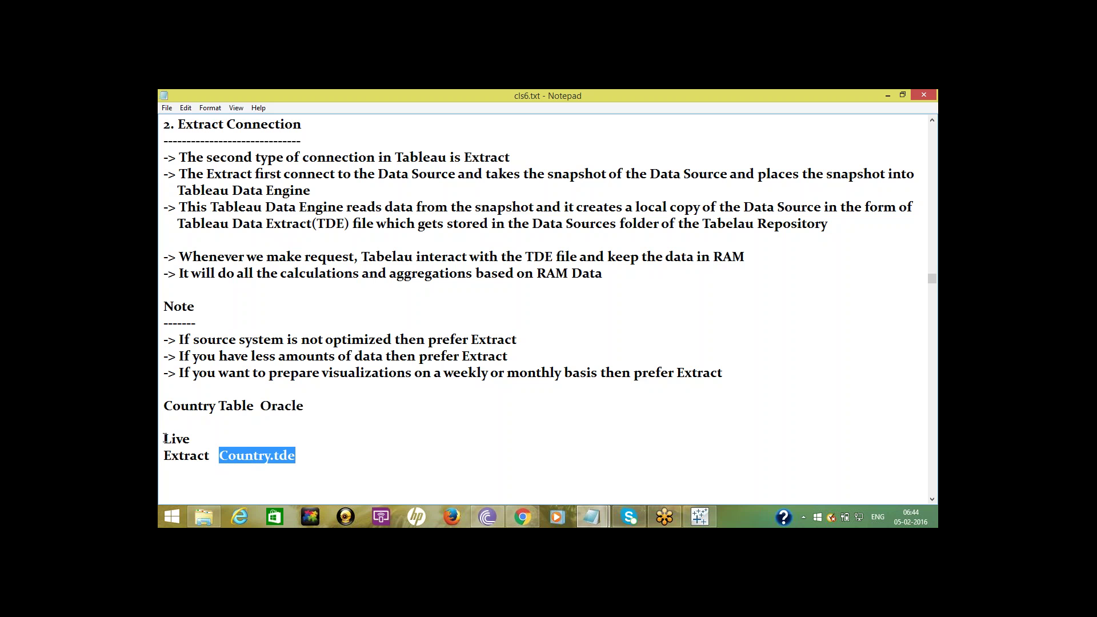
pyautogui.moveTo(165, 439); pyautogui.dragTo(197, 439)
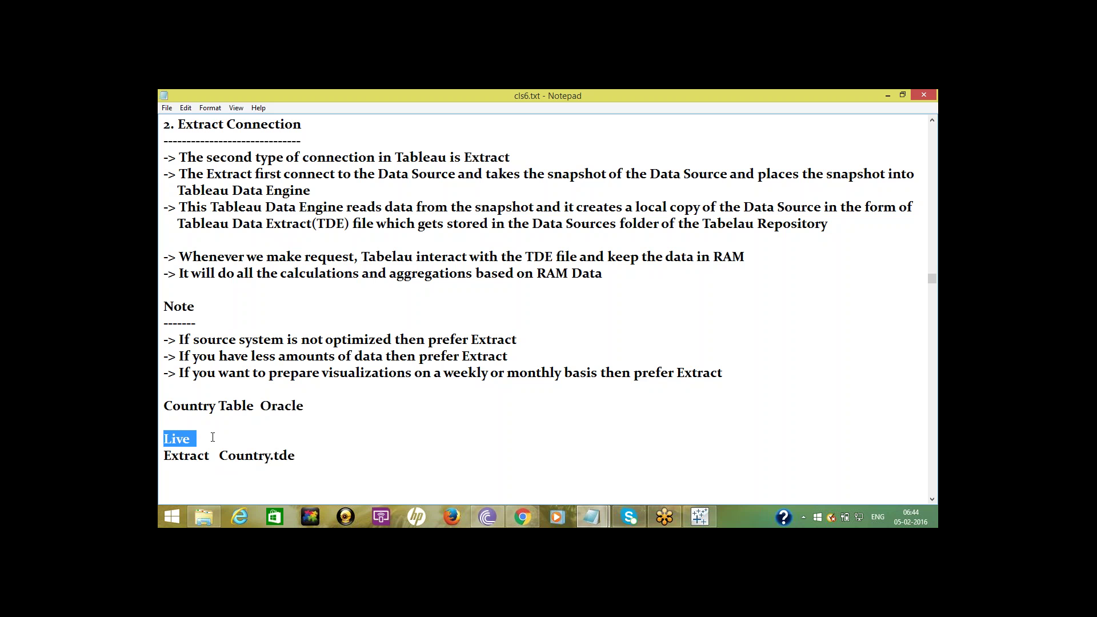
pyautogui.click(231, 455)
# Step: Switch back to Tableau and cancel the Excel file selection
pyautogui.click(695, 517)
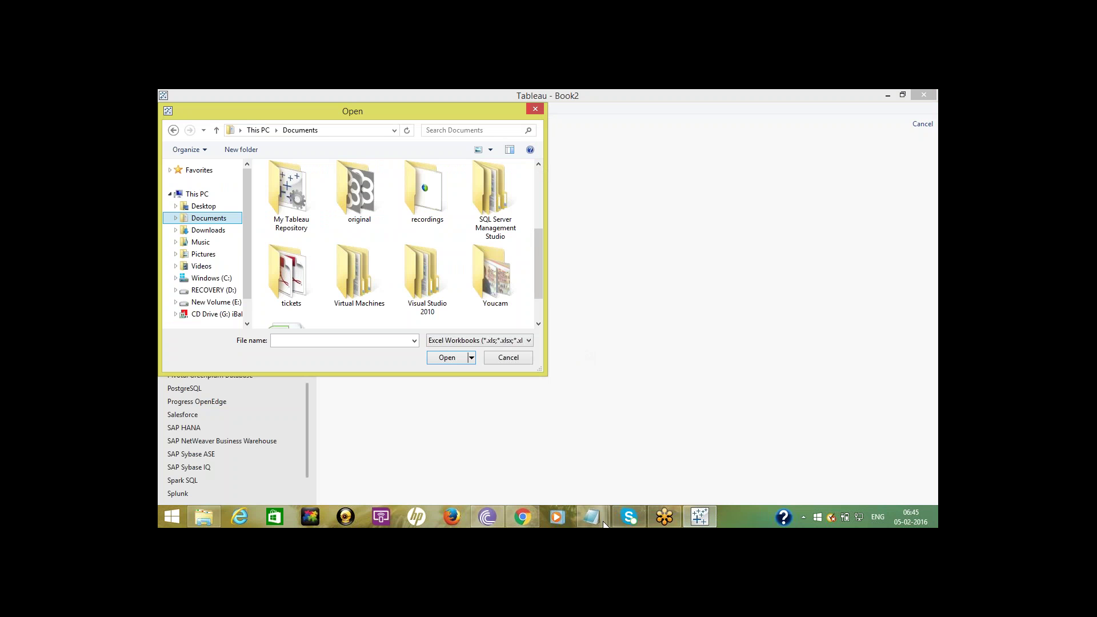
pyautogui.moveTo(596, 516)
pyautogui.moveTo(707, 514)
pyautogui.click(537, 110)
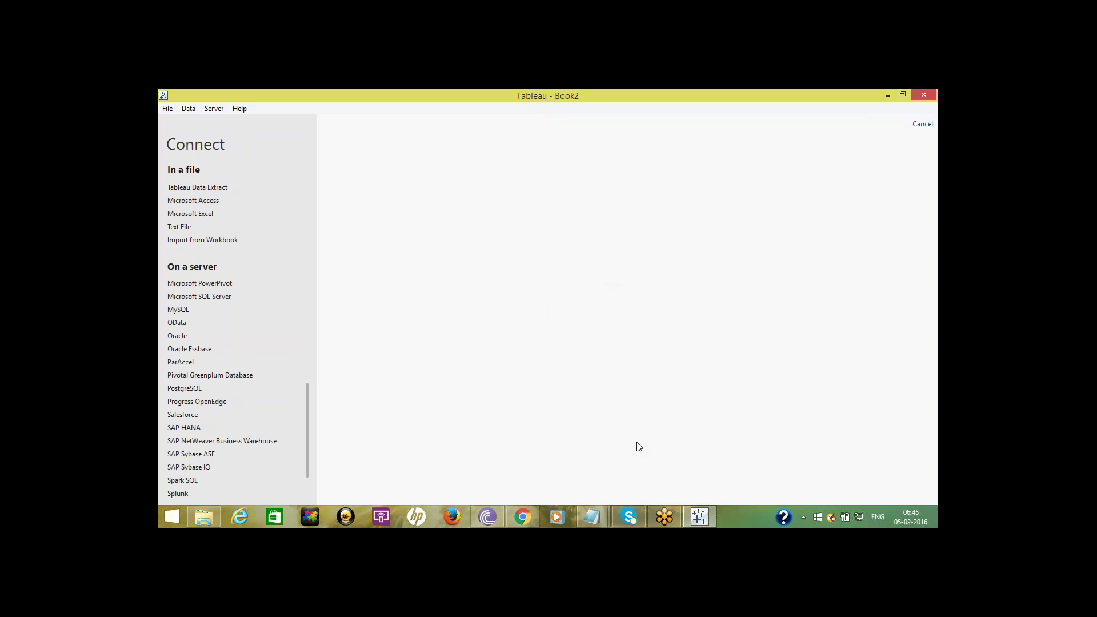
# Step: View the sales data of Country.csv in Notepad and return to Tableau's connection list
pyautogui.moveTo(603, 523)
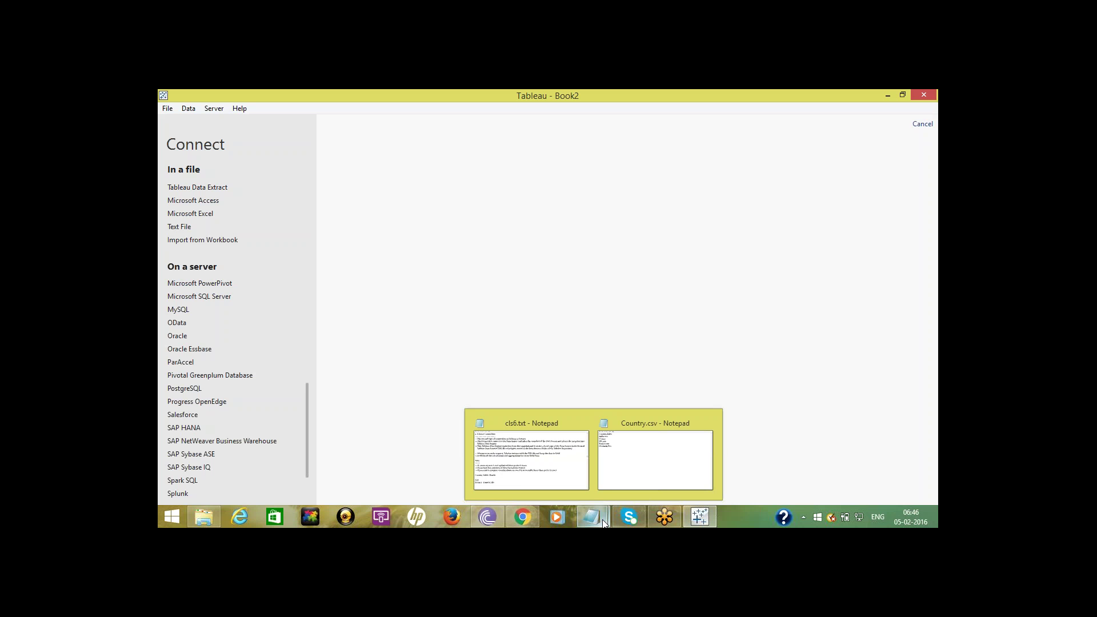
pyautogui.moveTo(699, 516)
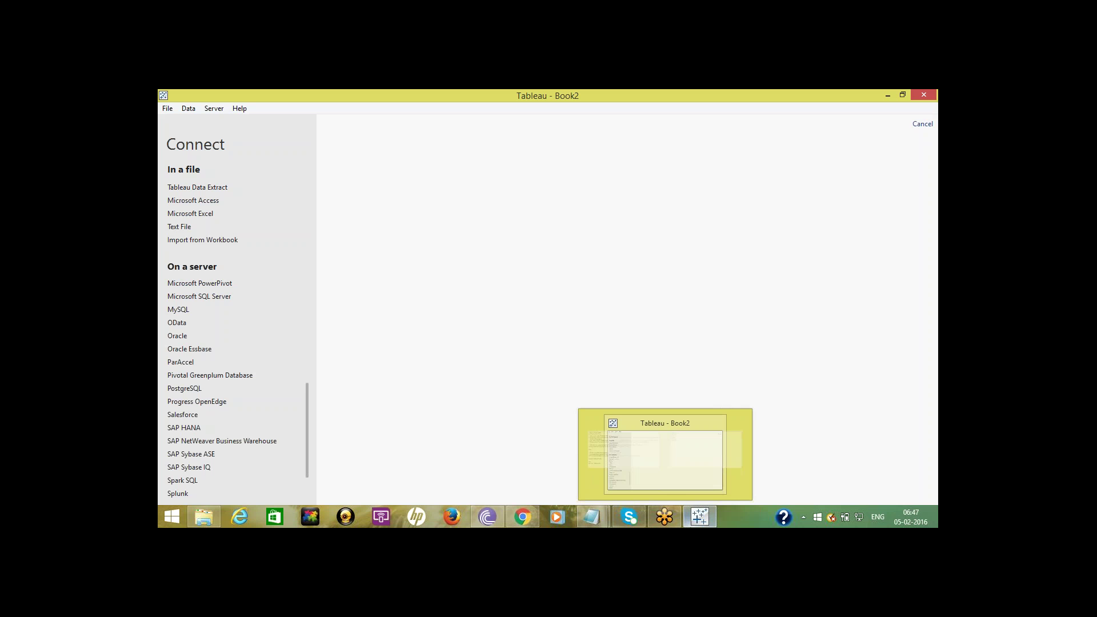
pyautogui.moveTo(595, 516)
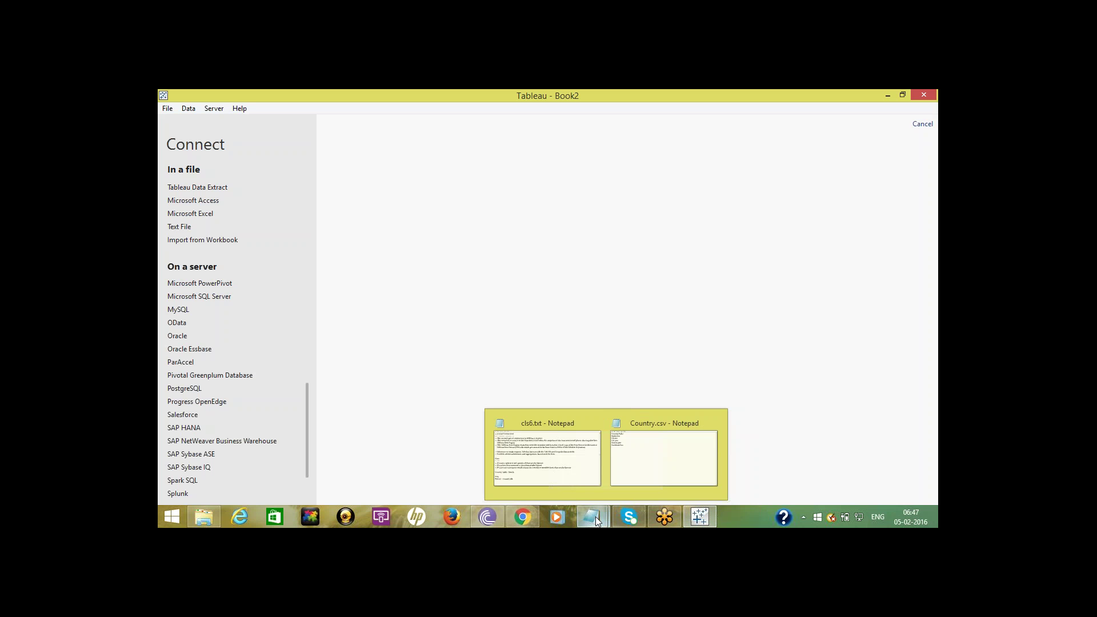
pyautogui.click(658, 460)
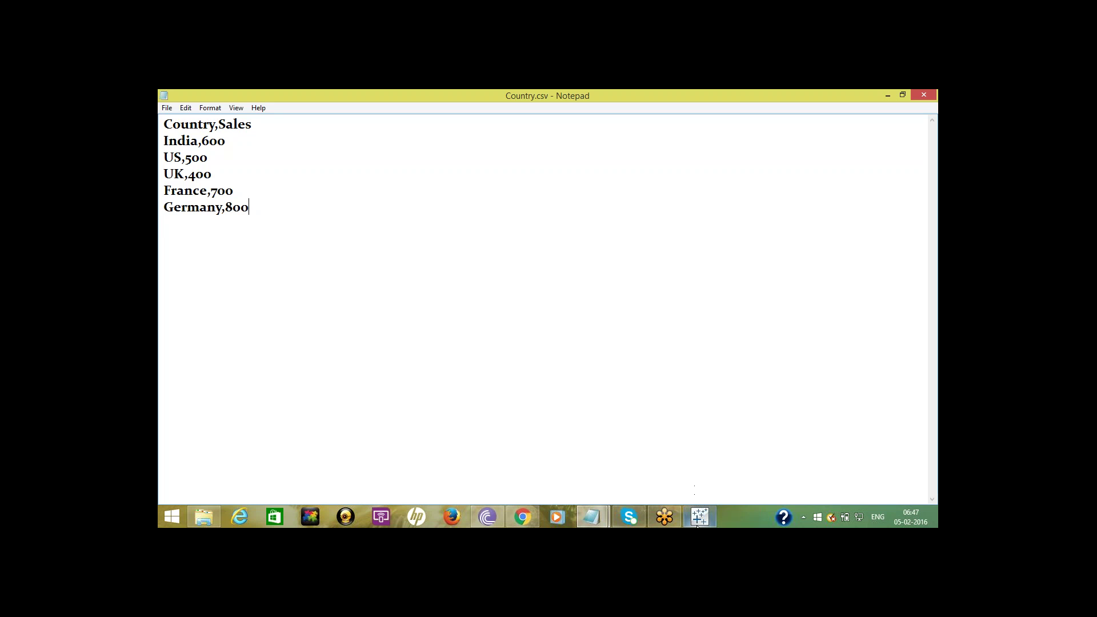
pyautogui.click(688, 510)
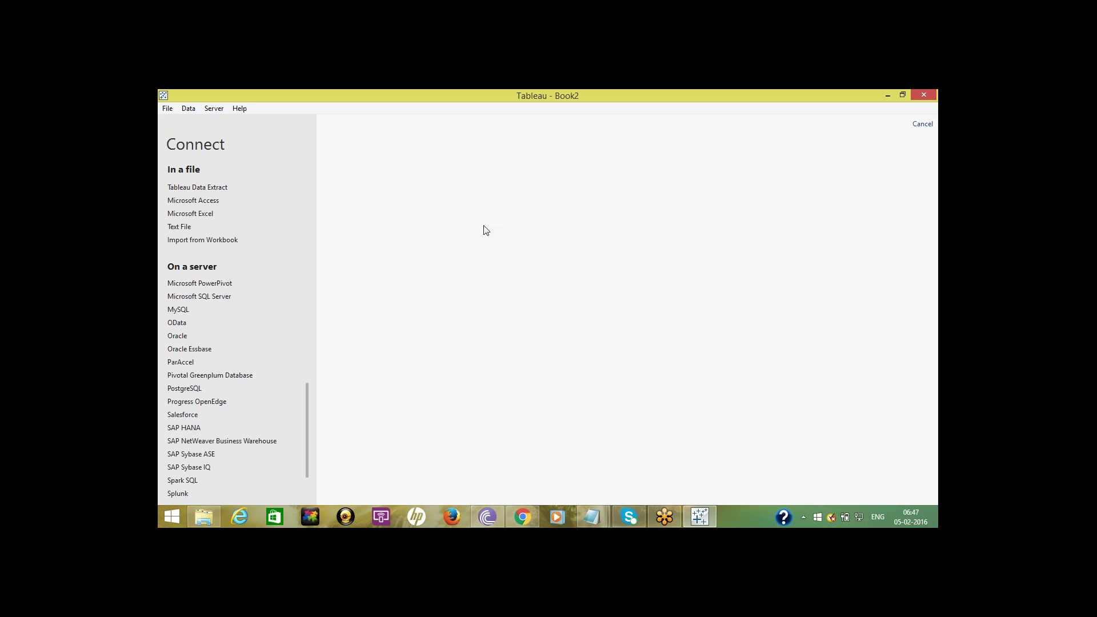
# Step: Minimize Tableau and Country.csv, and delete the Country Table, Live and Extract example lines from cls6.txt
pyautogui.click(886, 97)
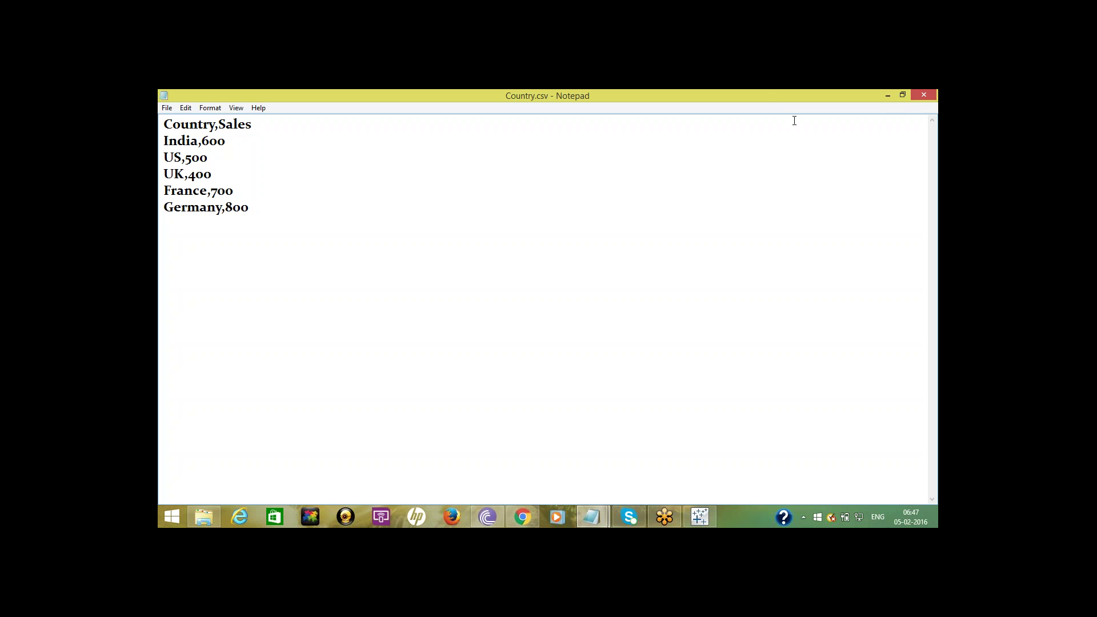
pyautogui.click(888, 94)
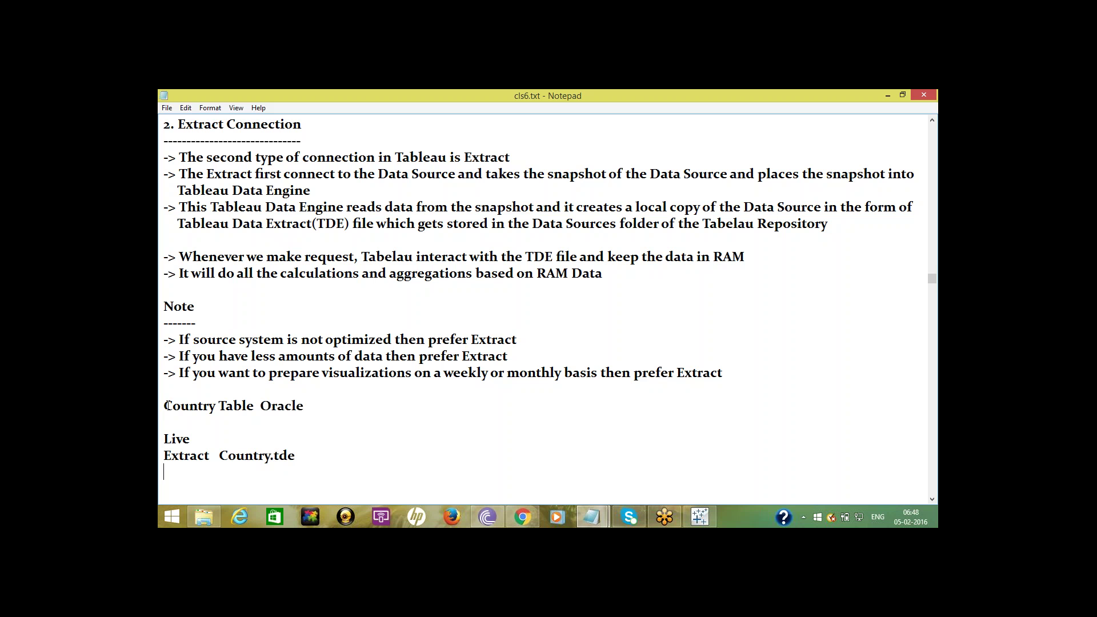
pyautogui.moveTo(164, 406); pyautogui.dragTo(315, 472)
pyautogui.press('Delete')
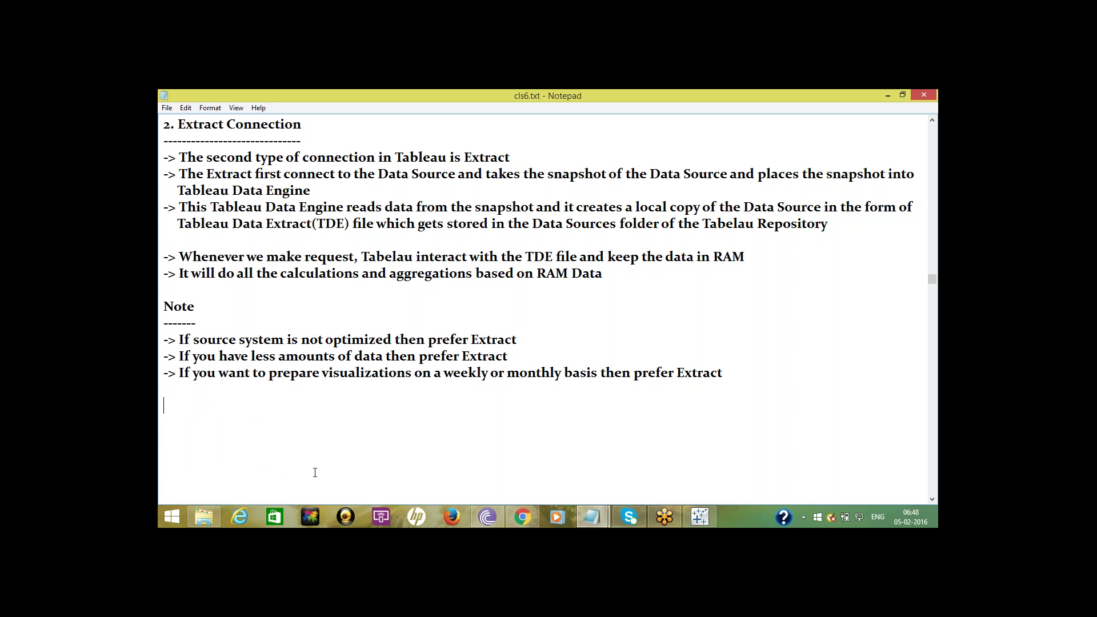
# Step: Switch to Tableau and connect to the Excel workbook Sample - Superstore Subset (Excel).xlsx in Documents > My Tableau Repository > Datasources
pyautogui.moveTo(698, 516)
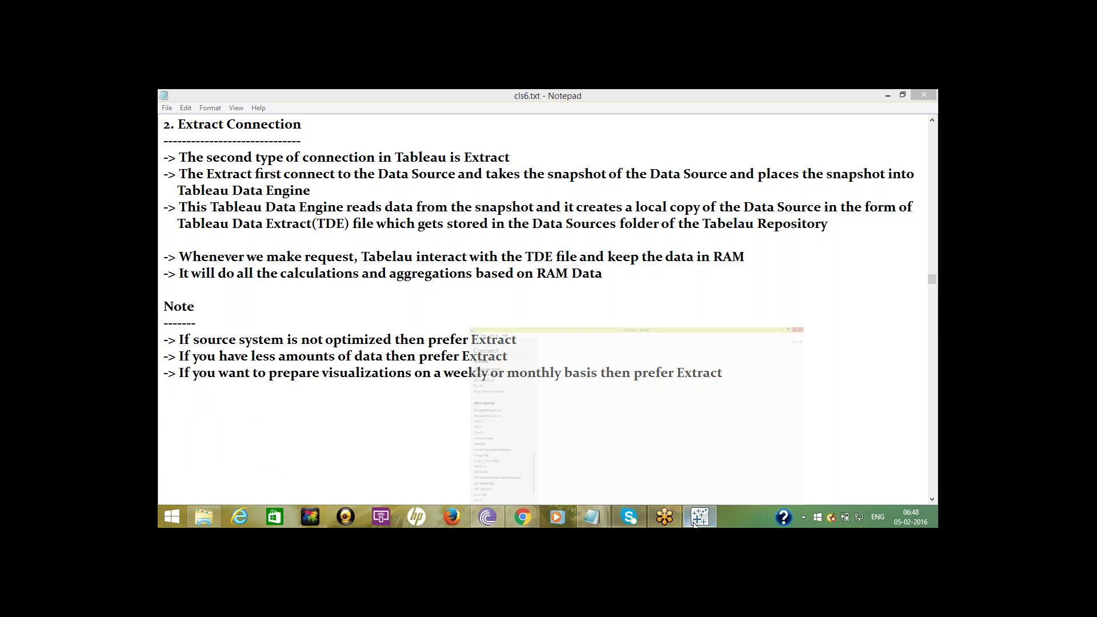
pyautogui.click(605, 410)
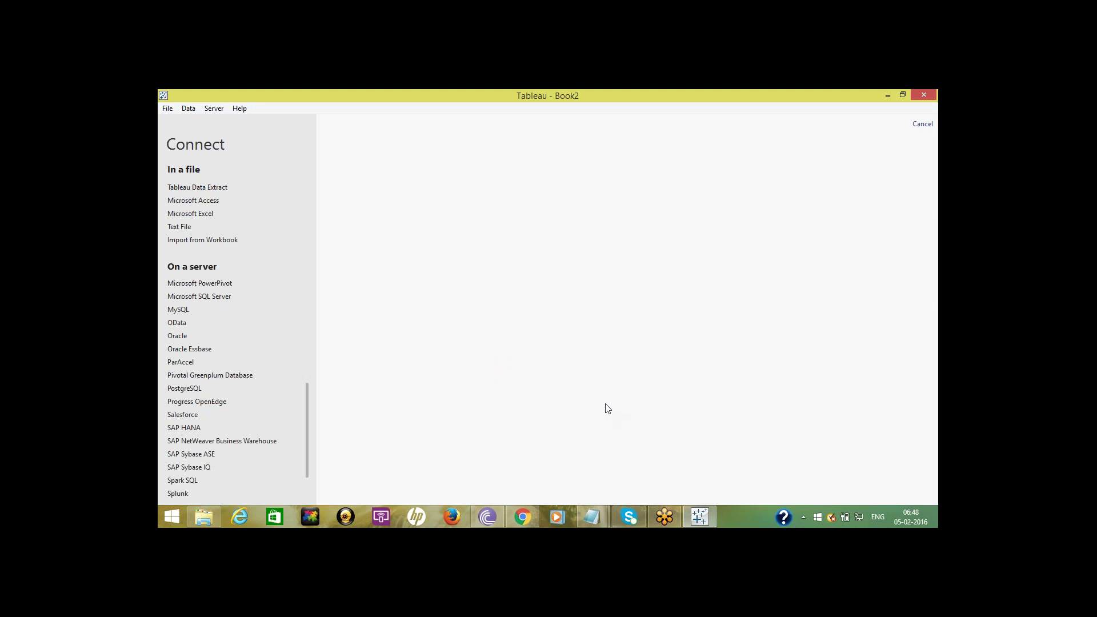
pyautogui.click(194, 214)
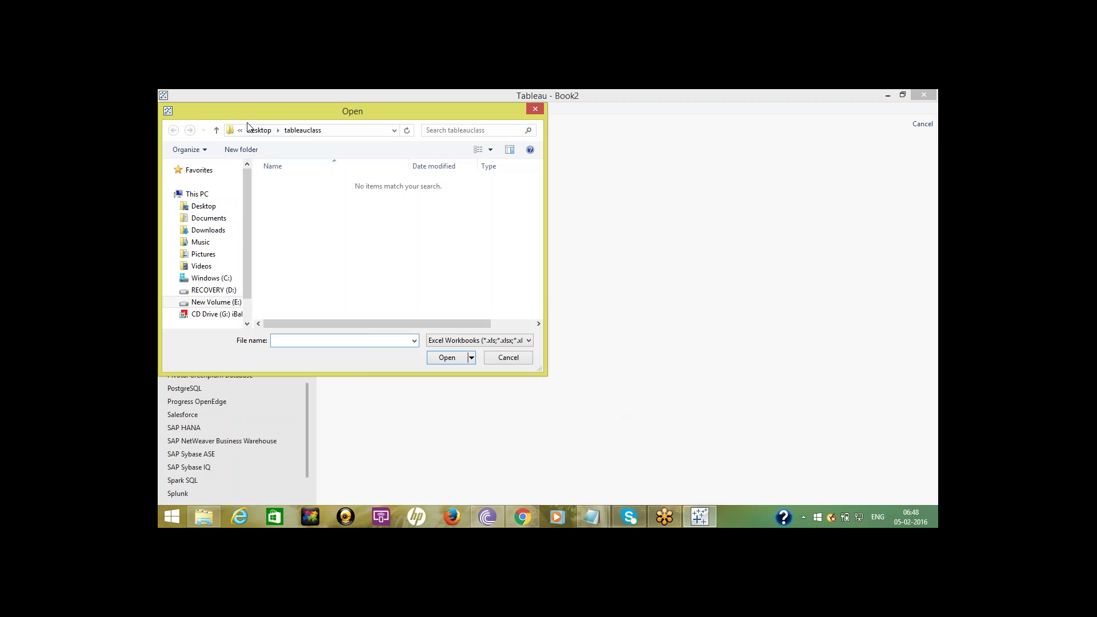
pyautogui.click(207, 218)
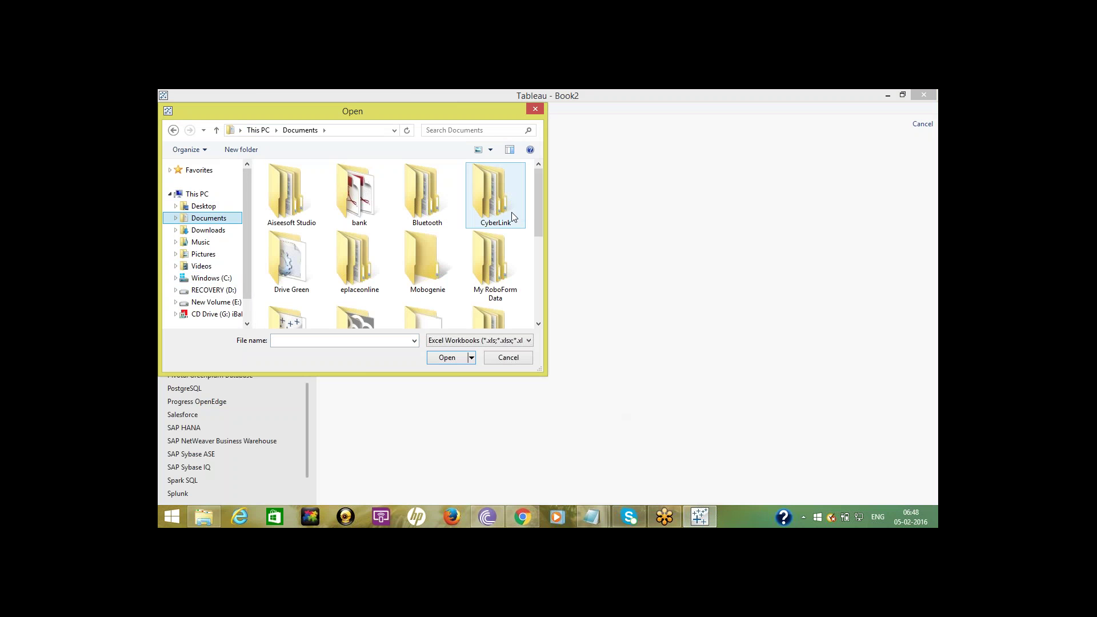
pyautogui.moveTo(538, 199); pyautogui.dragTo(543, 226)
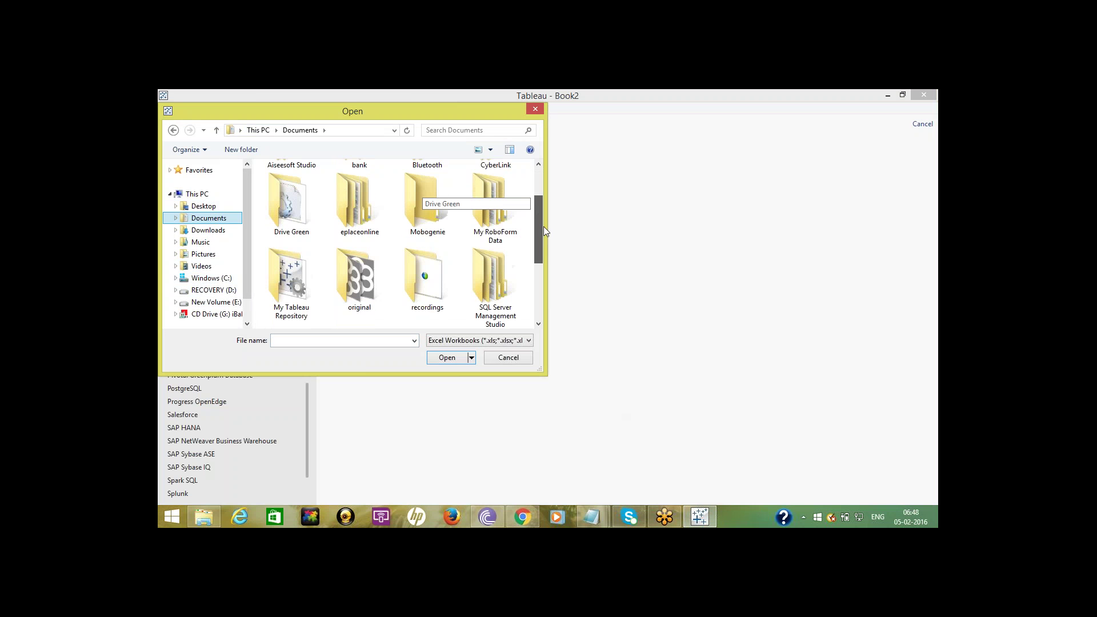
pyautogui.click(283, 281)
pyautogui.doubleClick(283, 281)
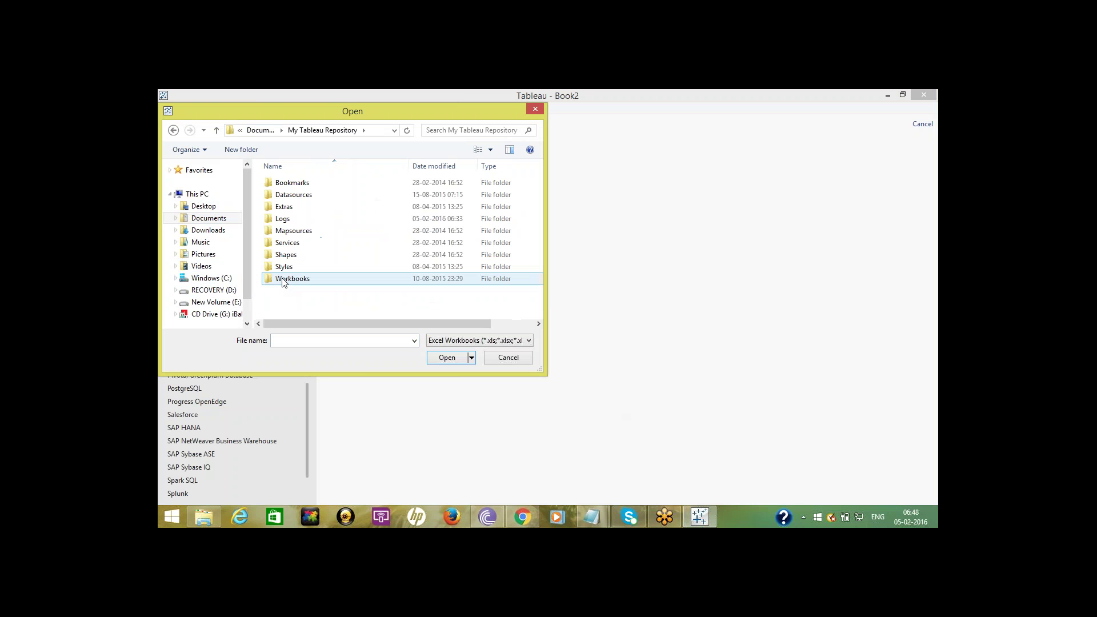
pyautogui.click(323, 196)
pyautogui.doubleClick(323, 196)
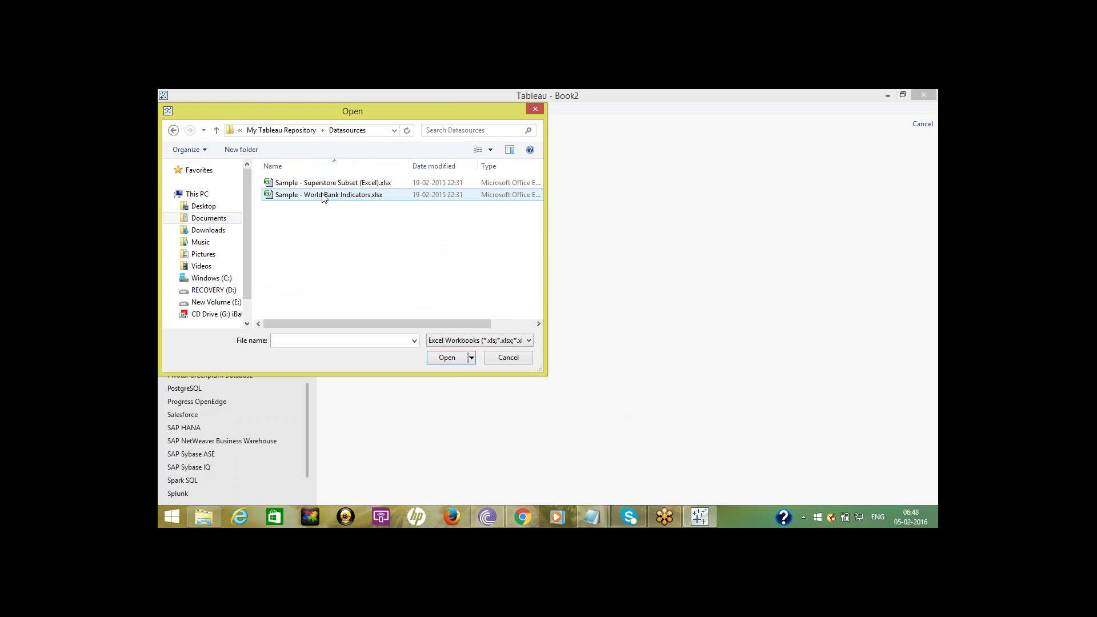
pyautogui.click(328, 184)
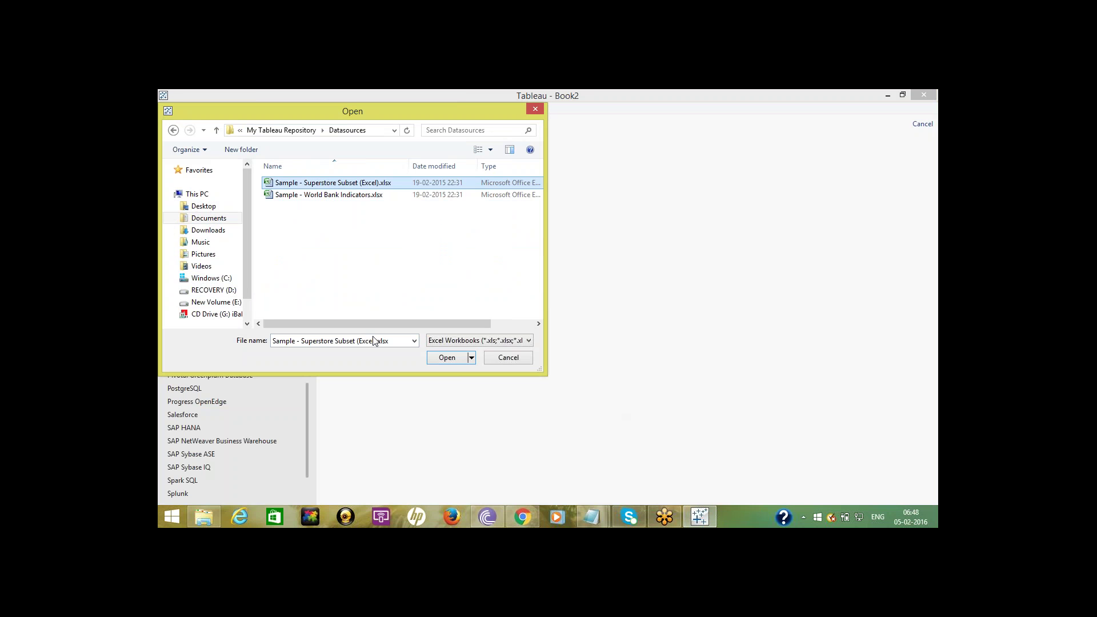
pyautogui.click(447, 358)
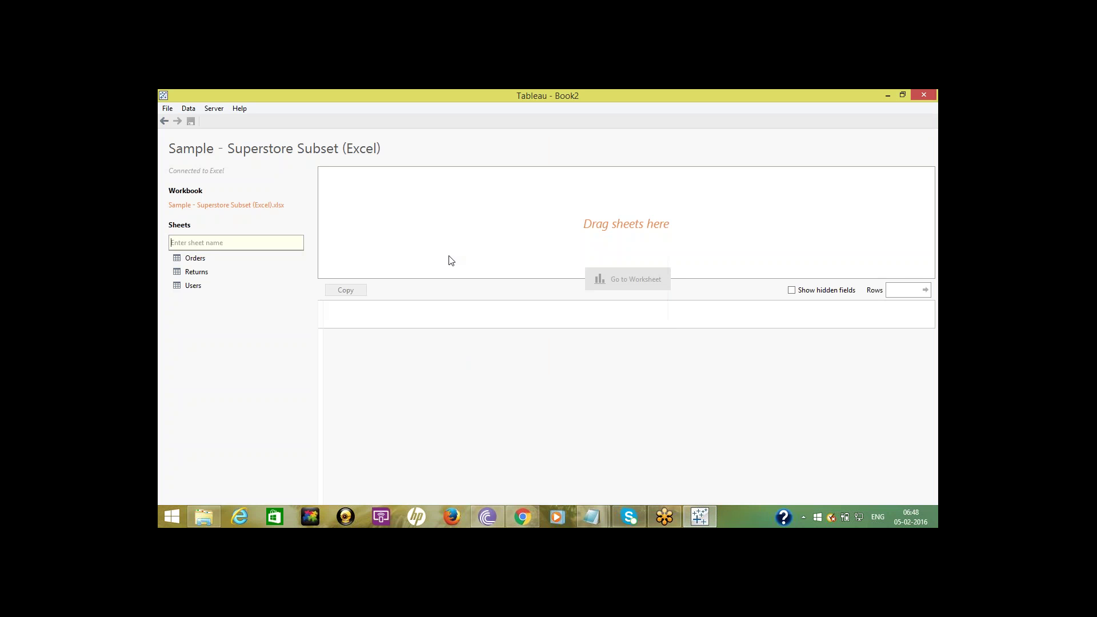
# Step: Add the Orders sheet to the data source with a Live connection and go to the worksheet
pyautogui.moveTo(202, 260); pyautogui.dragTo(488, 205)
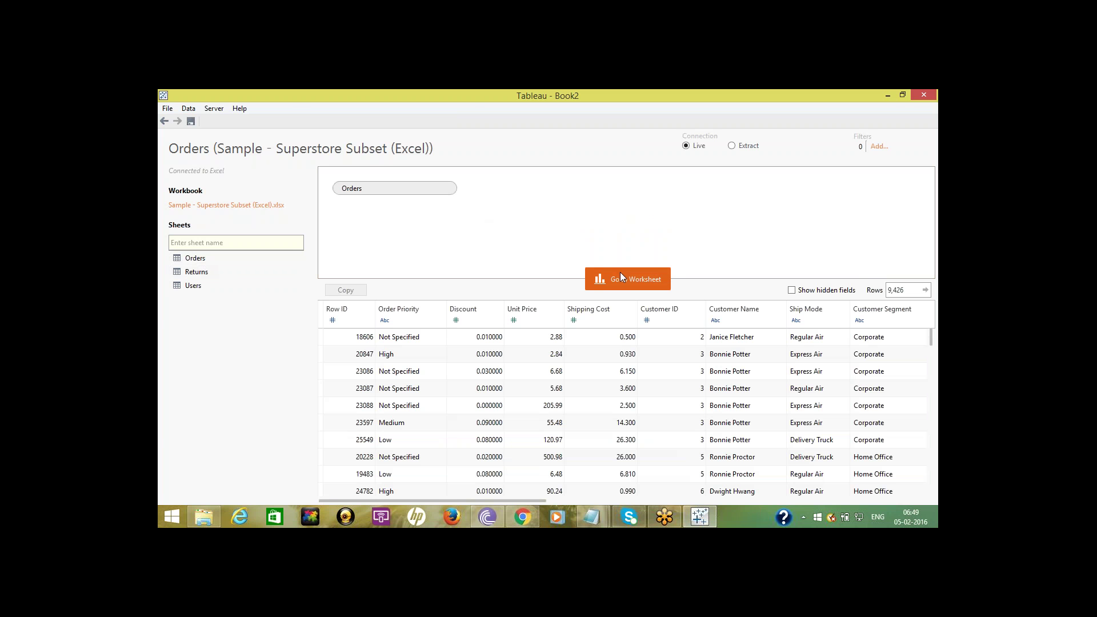
pyautogui.click(636, 280)
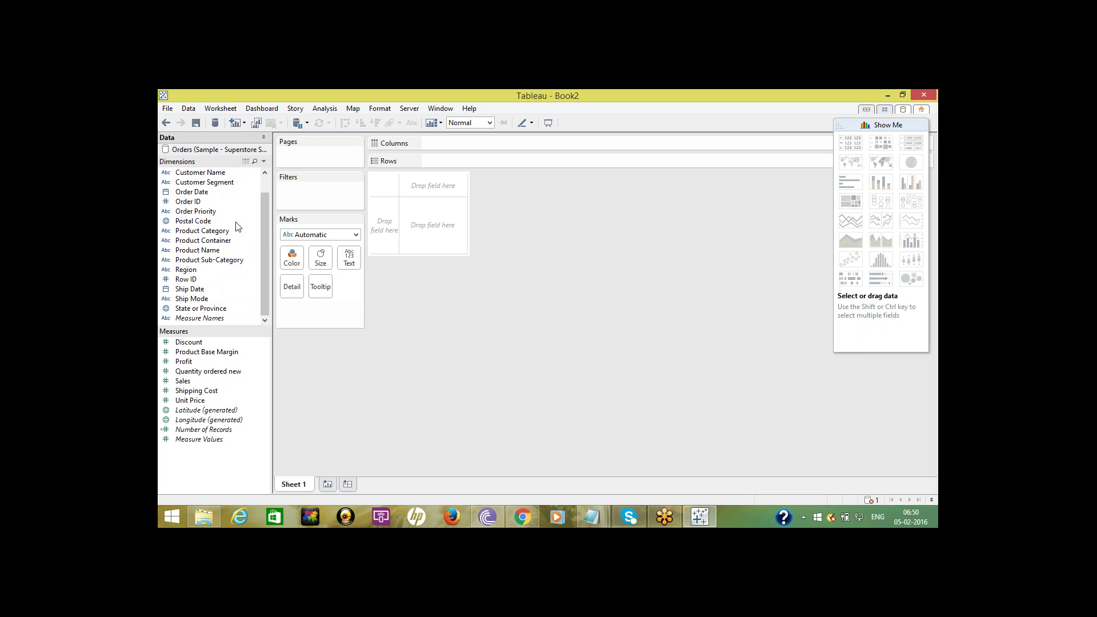
# Step: Switch to cls6.txt in Notepad and add the dash-underlined heading "Dimensions" after a block of blank lines
pyautogui.moveTo(580, 515)
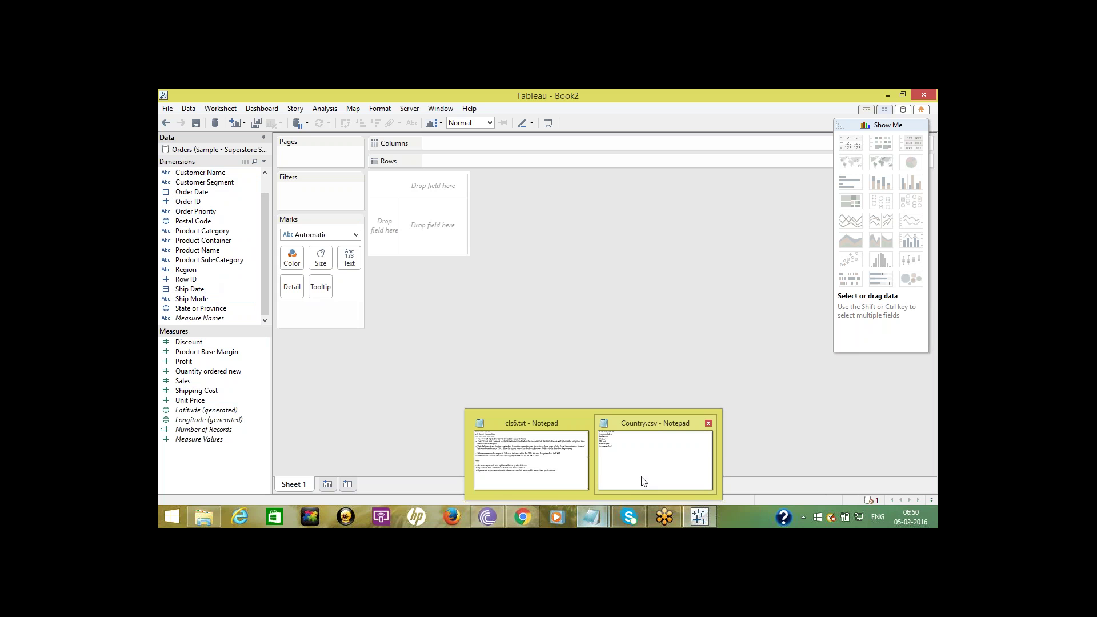
pyautogui.click(563, 449)
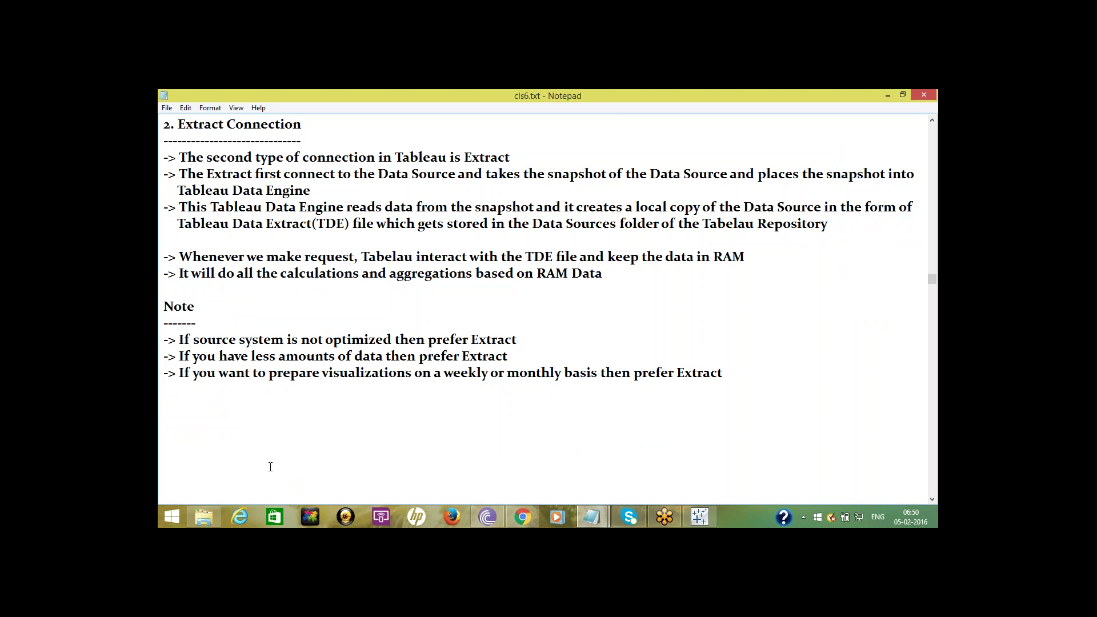
pyautogui.press('Return')
pyautogui.press('Return')
pyautogui.press('Return')
pyautogui.press('Return')
pyautogui.press('Return')
pyautogui.press('Return')
pyautogui.press('Return')
pyautogui.press('Return')
pyautogui.press('Return')
pyautogui.press('Return')
pyautogui.press('Return')
pyautogui.press('Return')
pyautogui.press('Return')
pyautogui.press('Return')
pyautogui.press('Return')
pyautogui.press('Return')
pyautogui.press('Return')
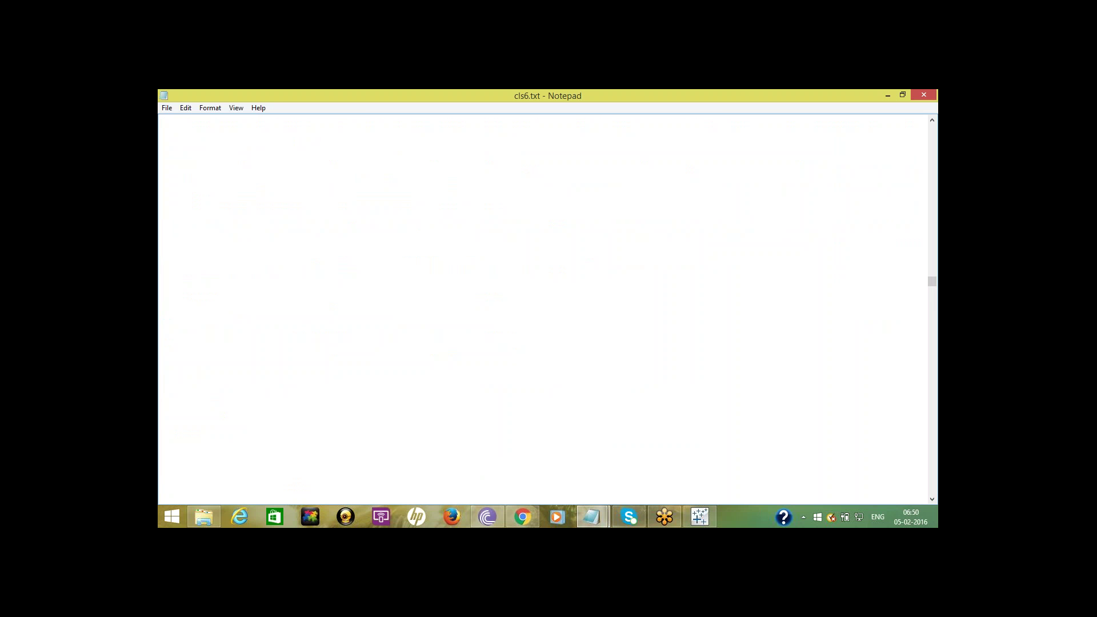
pyautogui.write('Dimension')
pyautogui.write('s ')
pyautogui.write('-----------------')
pyautogui.press('Return')
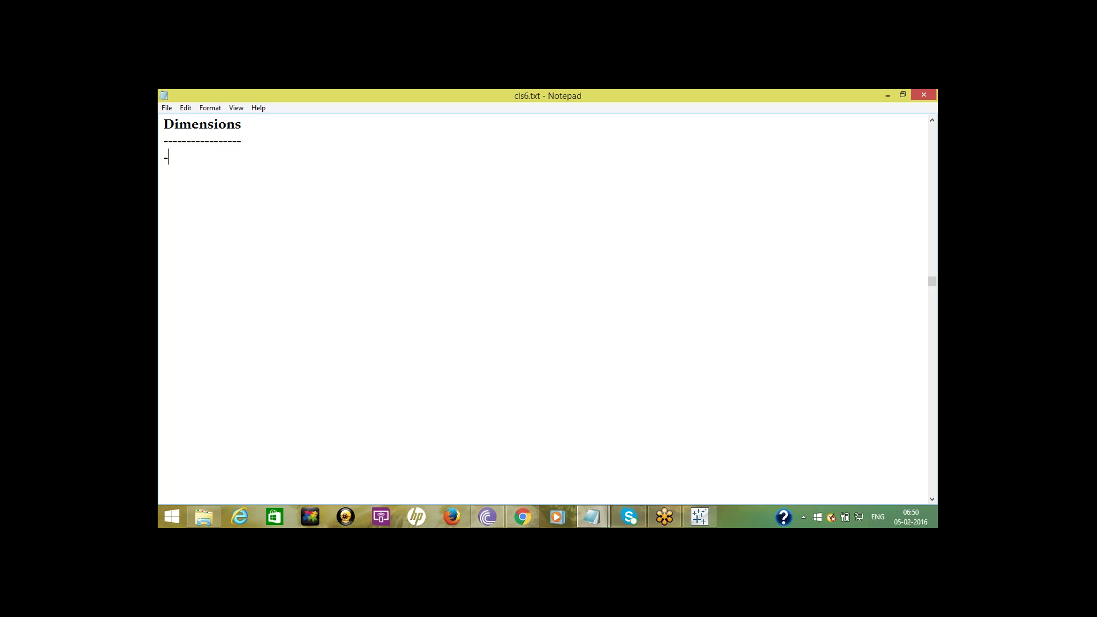
# Step: Write the bullet "-> This section contains columns containing information related to Text and Dates" under Dimensions
pyautogui.write('-> This section contains ')
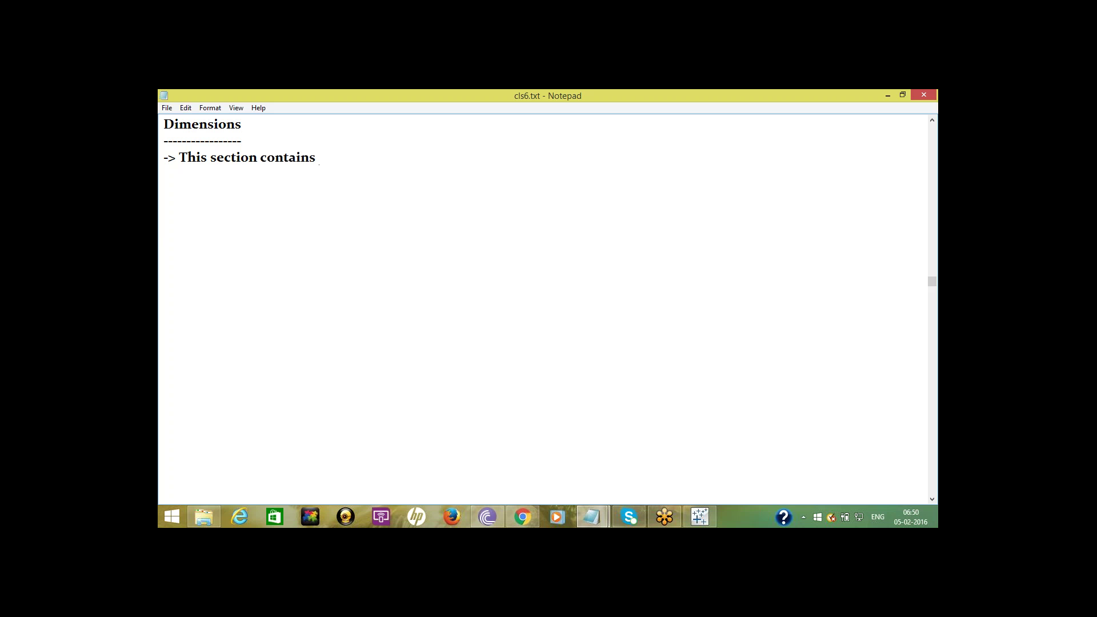
pyautogui.write('column')
pyautogui.write('s containi')
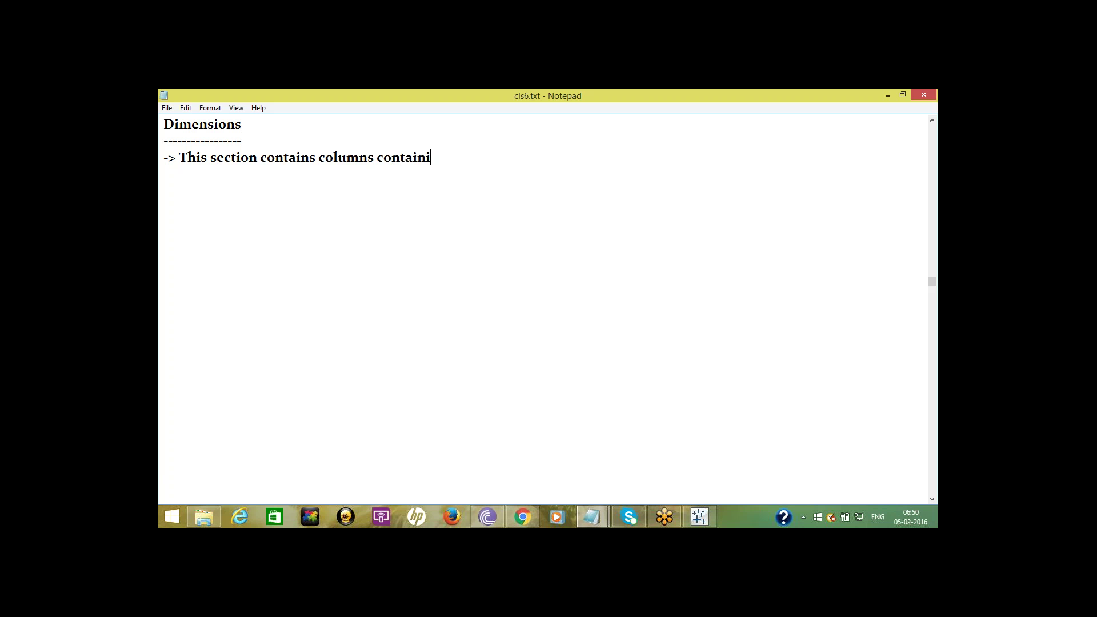
pyautogui.write('ng information')
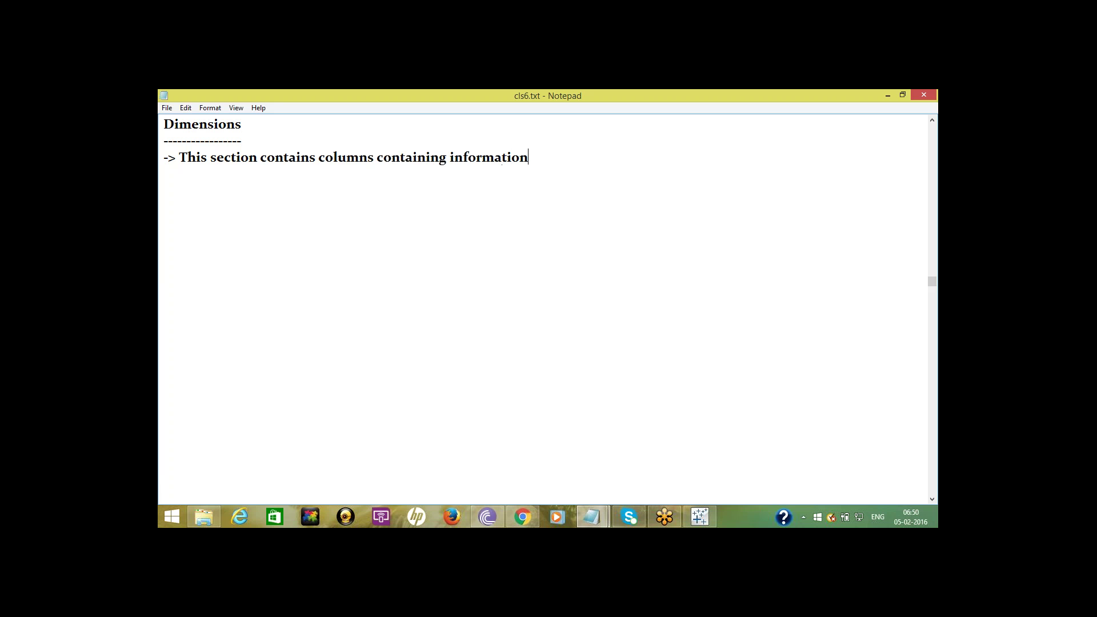
pyautogui.write(' relatin')
pyautogui.press('BackSpace')
pyautogui.press('BackSpace')
pyautogui.write('ed to Text')
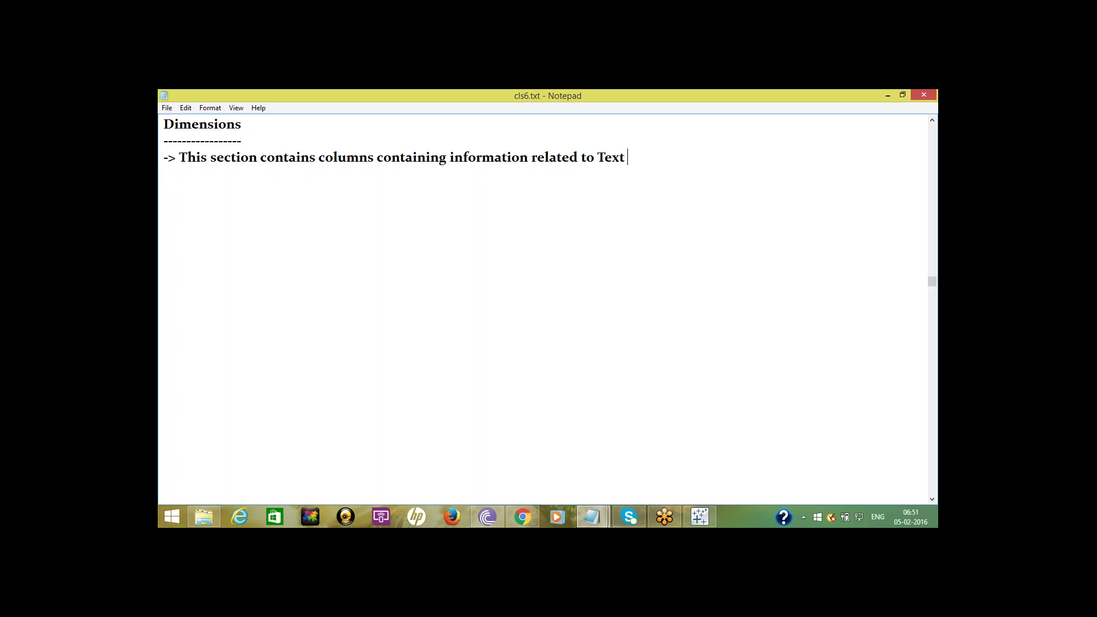
pyautogui.write(' and Dates')
# Step: Add the dash-underlined heading "Measures" below the Dimensions section, separated by a blank line
pyautogui.press('Return')
pyautogui.press('Return')
pyautogui.write('Measures ')
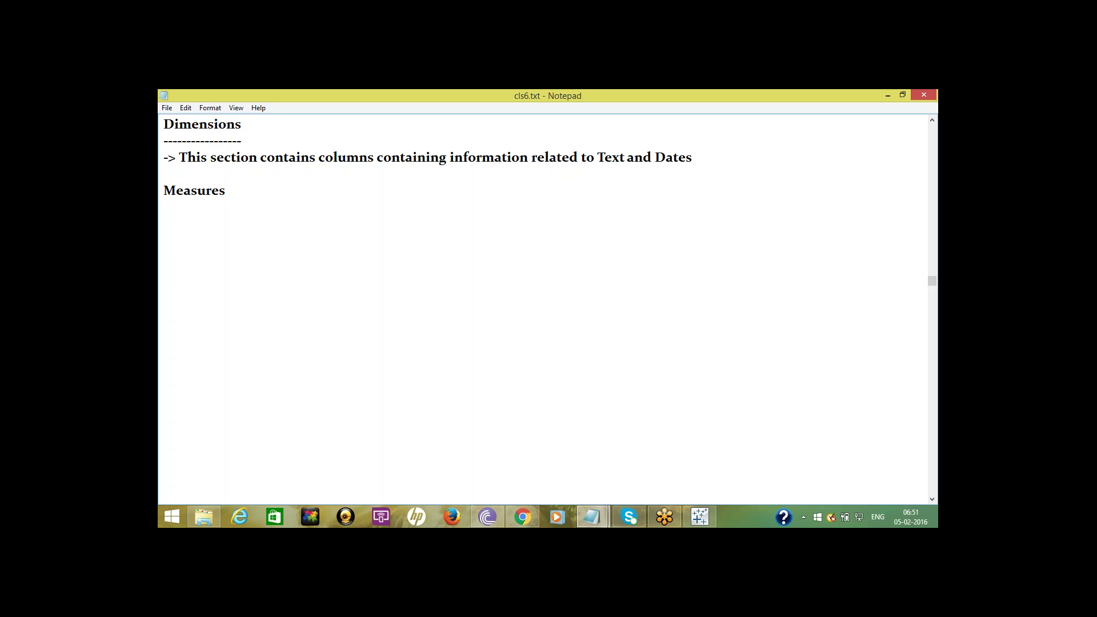
pyautogui.write('-------------- ')
# Step: Write the bullet "-> This section contains columns containing information related to numerical values like Sales, Quantity, Profit, Revenue etc..." under Measures
pyautogui.write('-> This ')
pyautogui.write('section')
pyautogui.write(' contains')
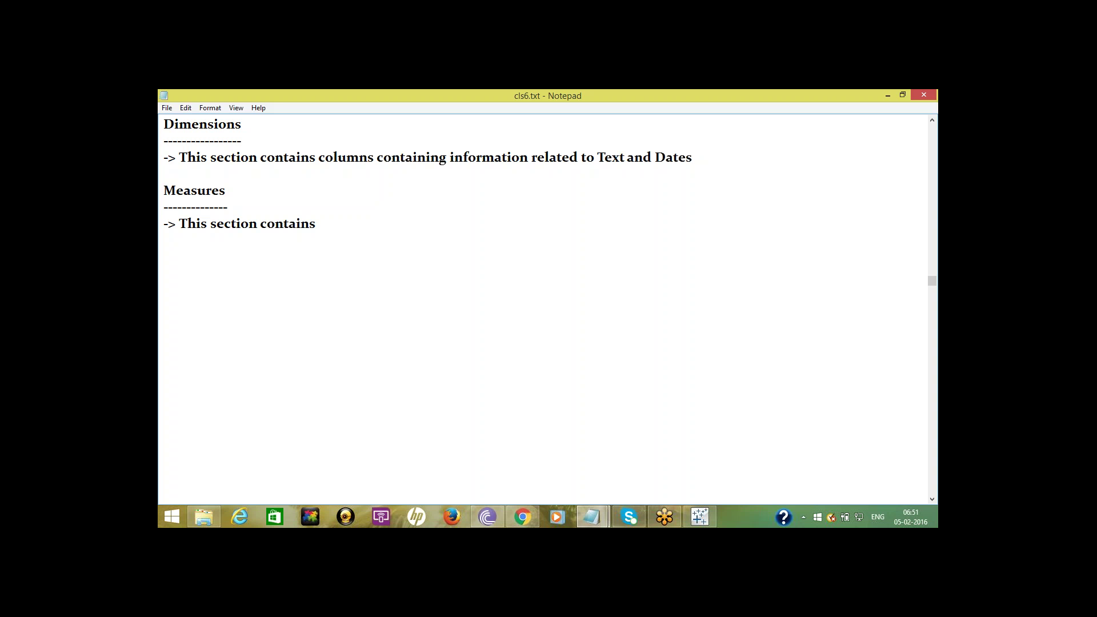
pyautogui.write(' columns')
pyautogui.write('containing information')
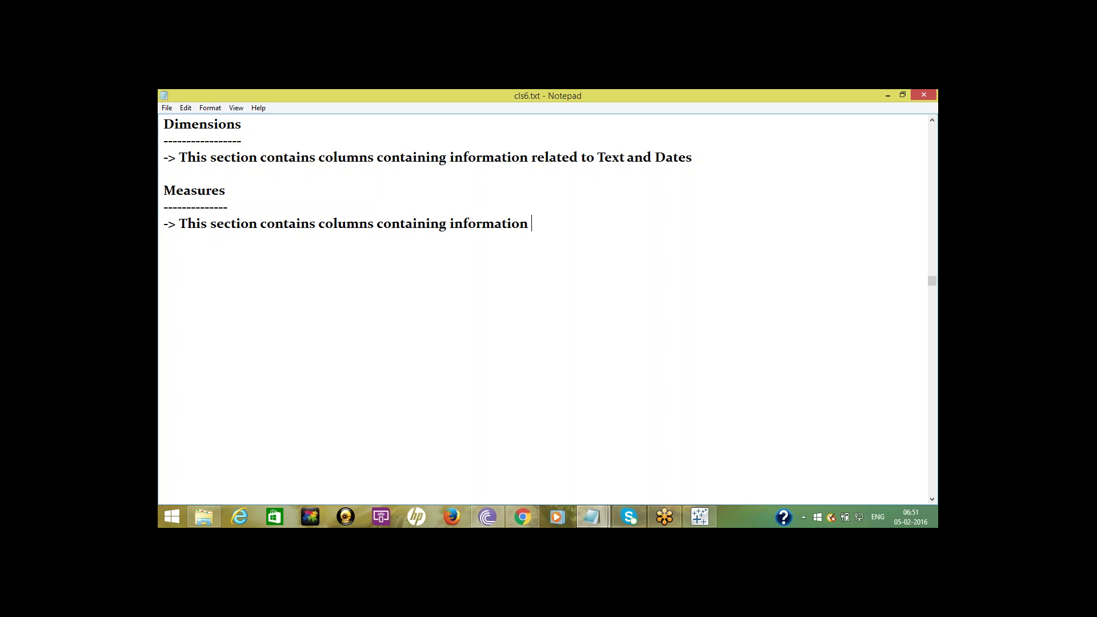
pyautogui.write(' related to numerical values')
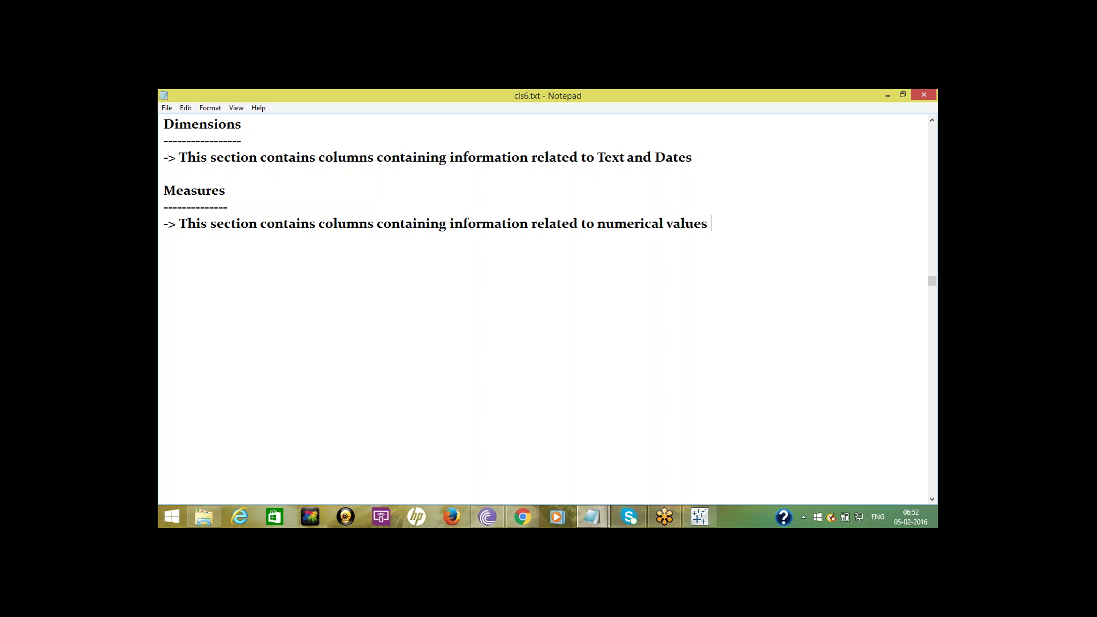
pyautogui.write(' like Sales, Quanti')
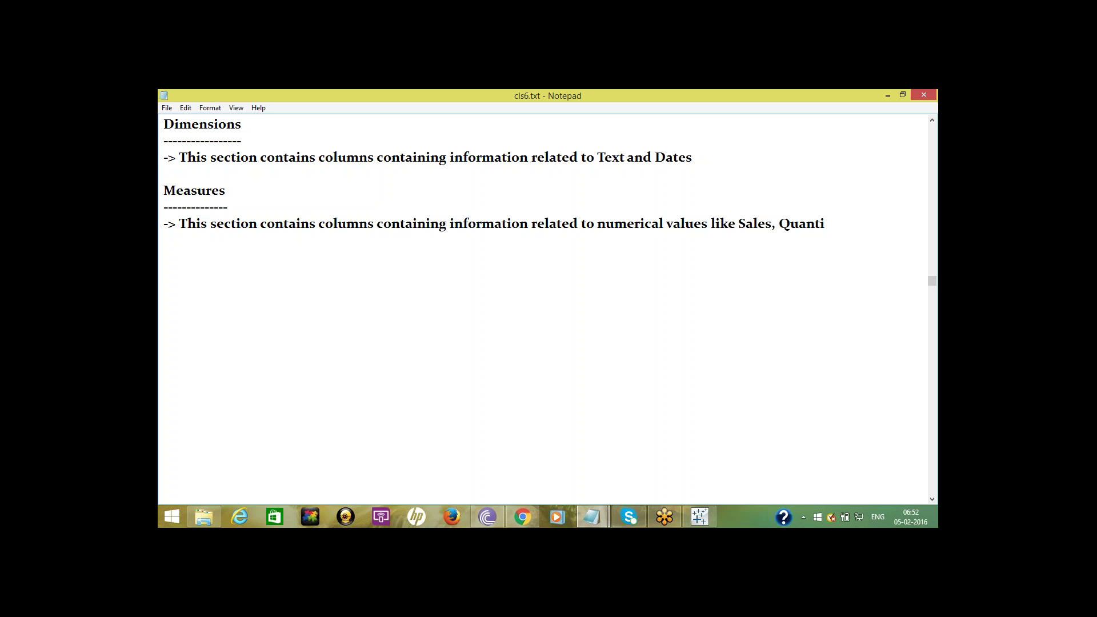
pyautogui.write('ty, Profit,Revenue etc...')
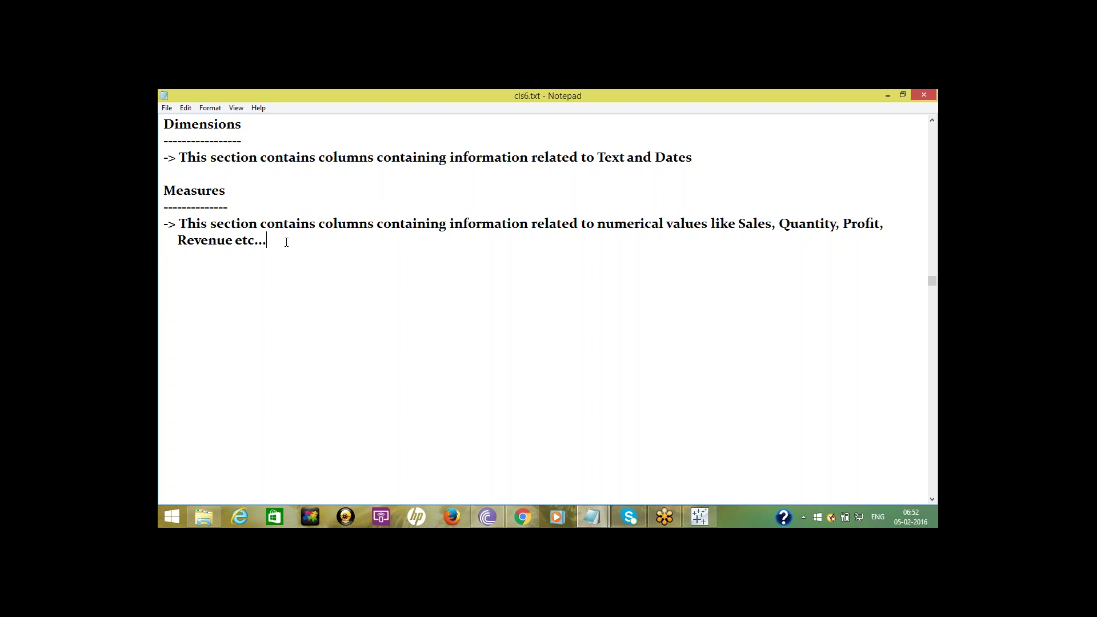
# Step: Add the dash-underlined heading "Datatypes" below the Measures section, separated by a blank line
pyautogui.press('Return')
pyautogui.press('Return')
pyautogui.write('Datatypes ---------------')
# Step: Write the bullet "-> Datatype reflects the kind of Information stored in that Field" under Datatypes
pyautogui.write('-> Data ')
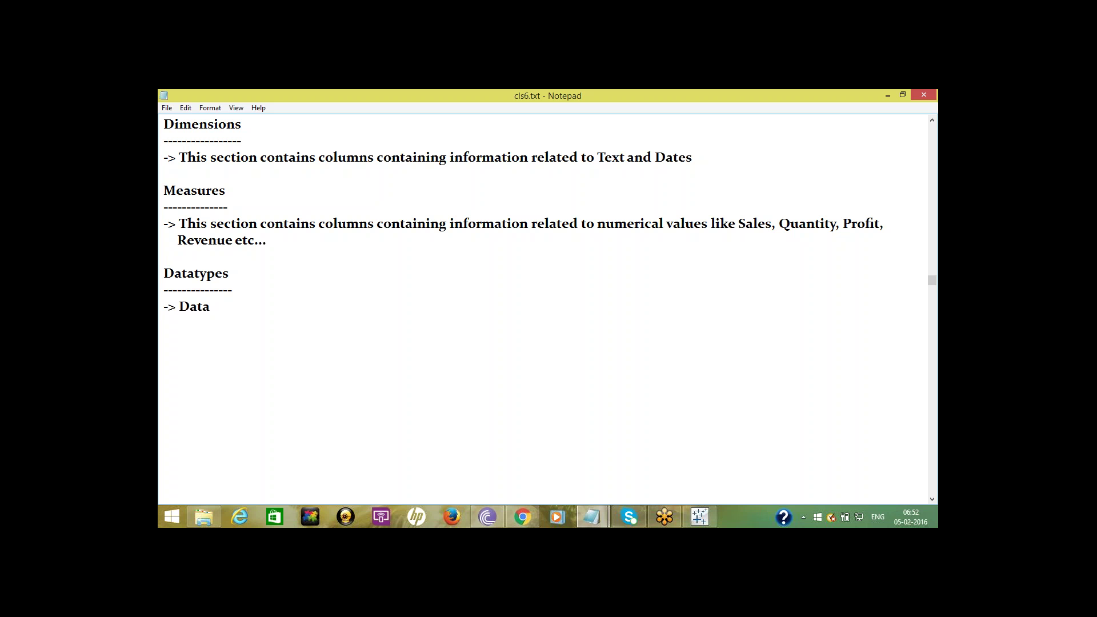
pyautogui.write('typr')
pyautogui.press('BackSpace')
pyautogui.write('e reflects the kind of')
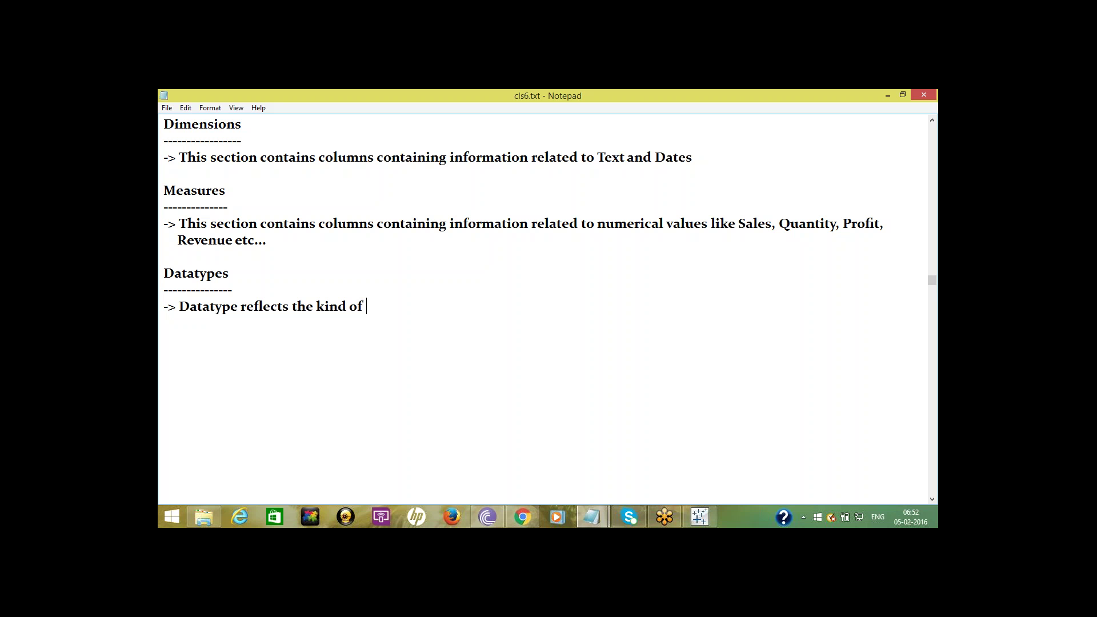
pyautogui.write(' Information')
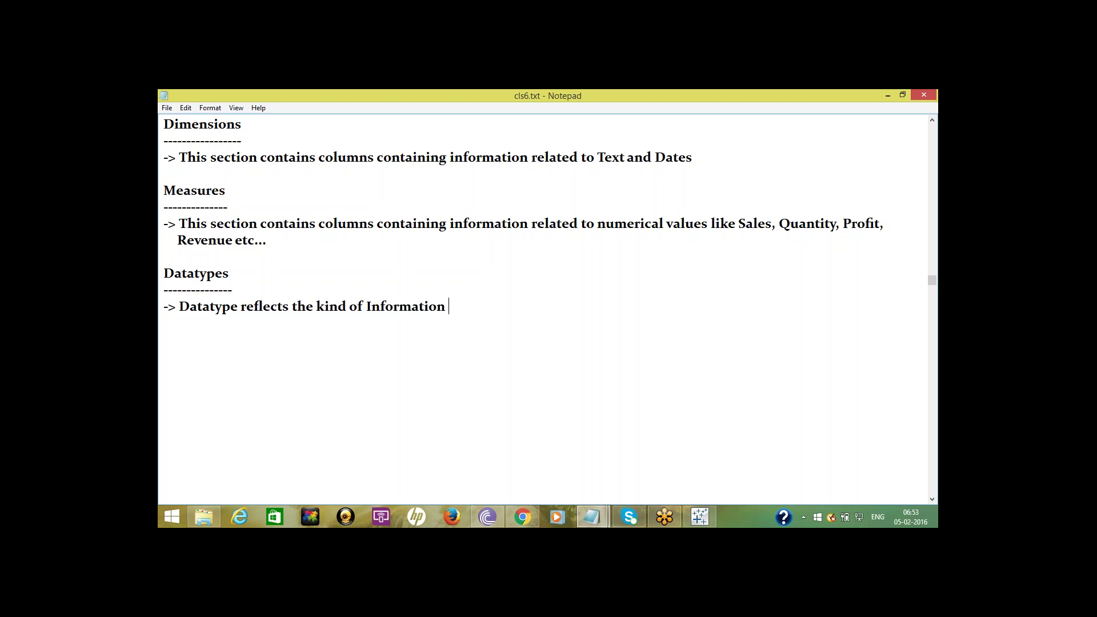
pyautogui.write(' stored in that ')
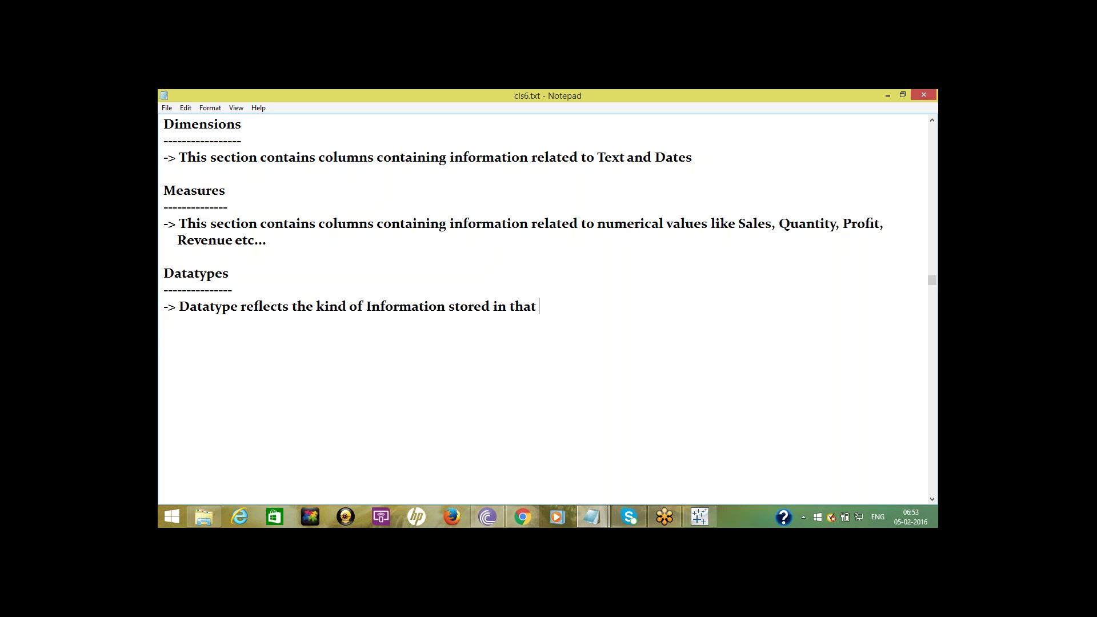
pyautogui.write('Field')
pyautogui.press('Return')
# Step: Switch to Tableau and examine the data type symbols of the fields and the data types available for Customer Name
pyautogui.click(700, 516)
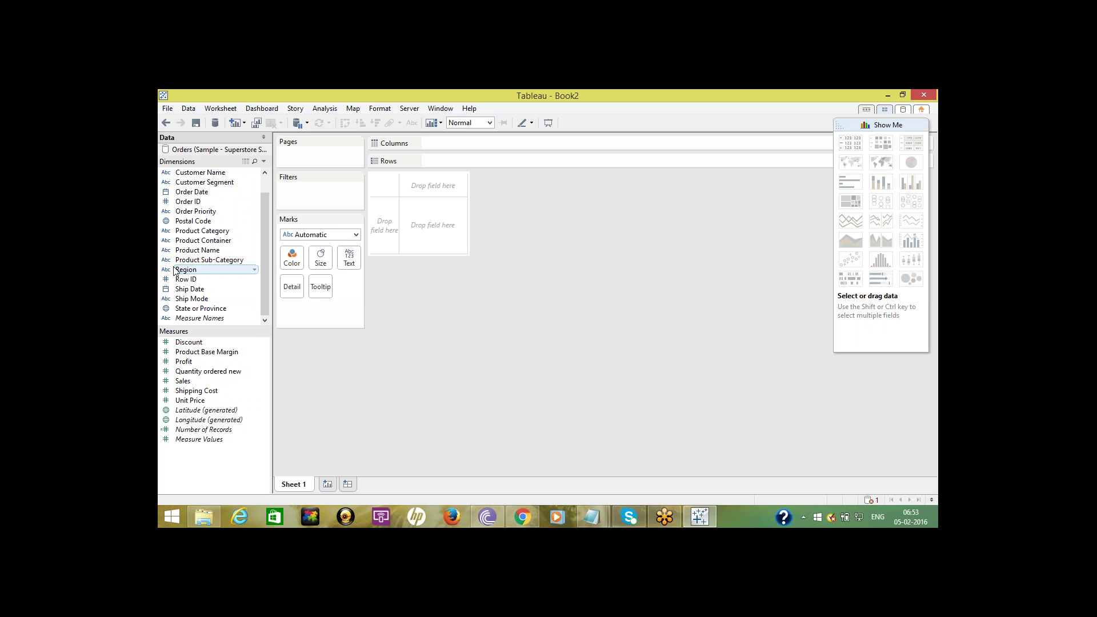
pyautogui.click(190, 342)
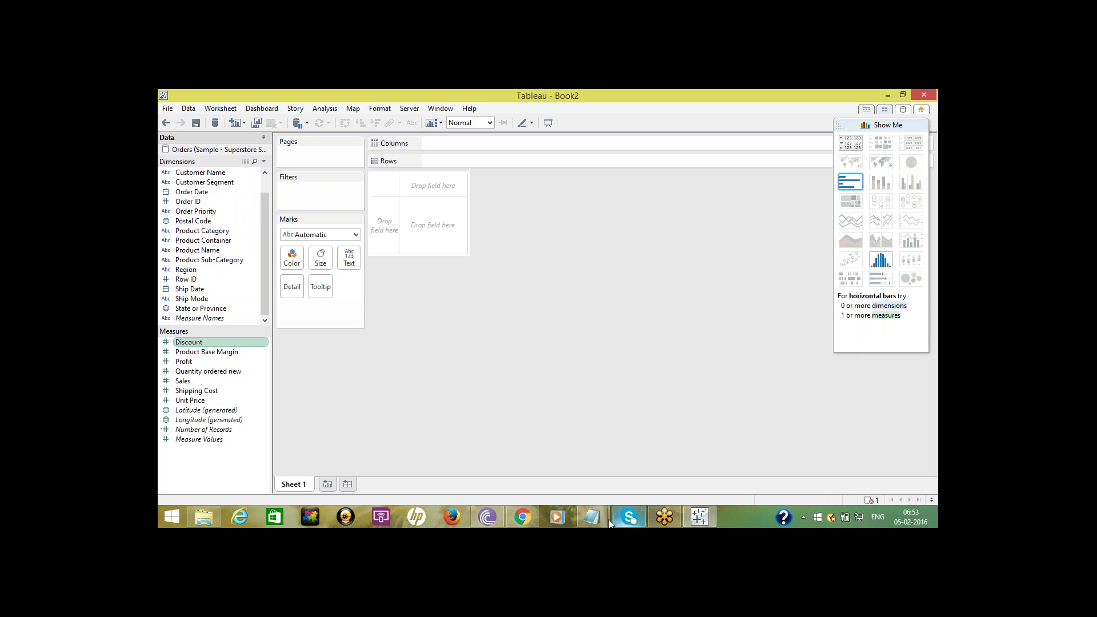
pyautogui.moveTo(598, 521)
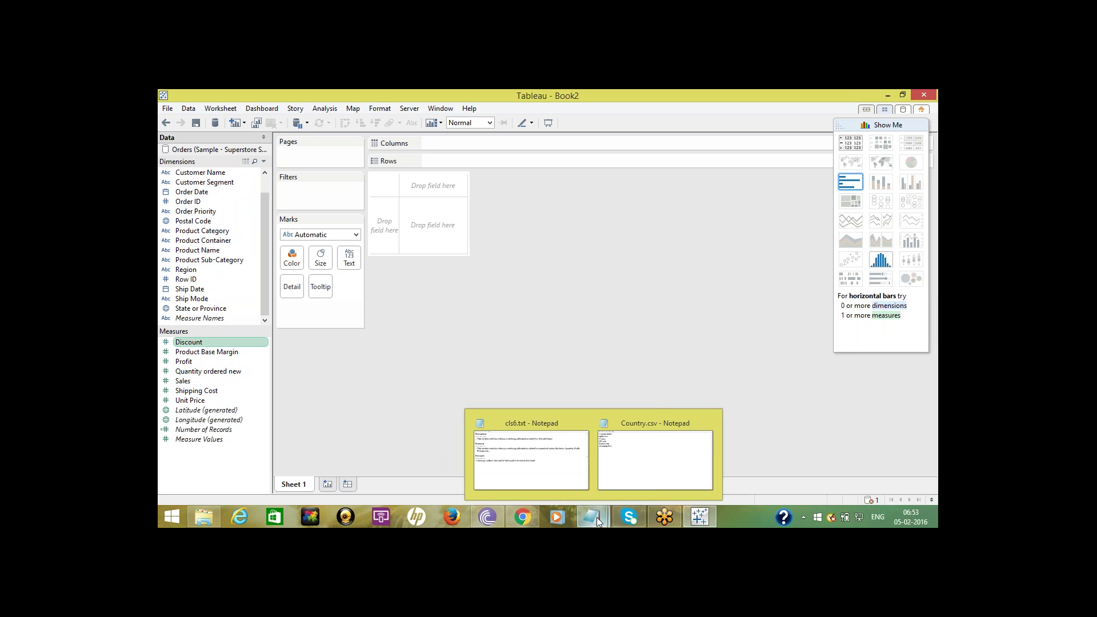
pyautogui.moveTo(635, 458)
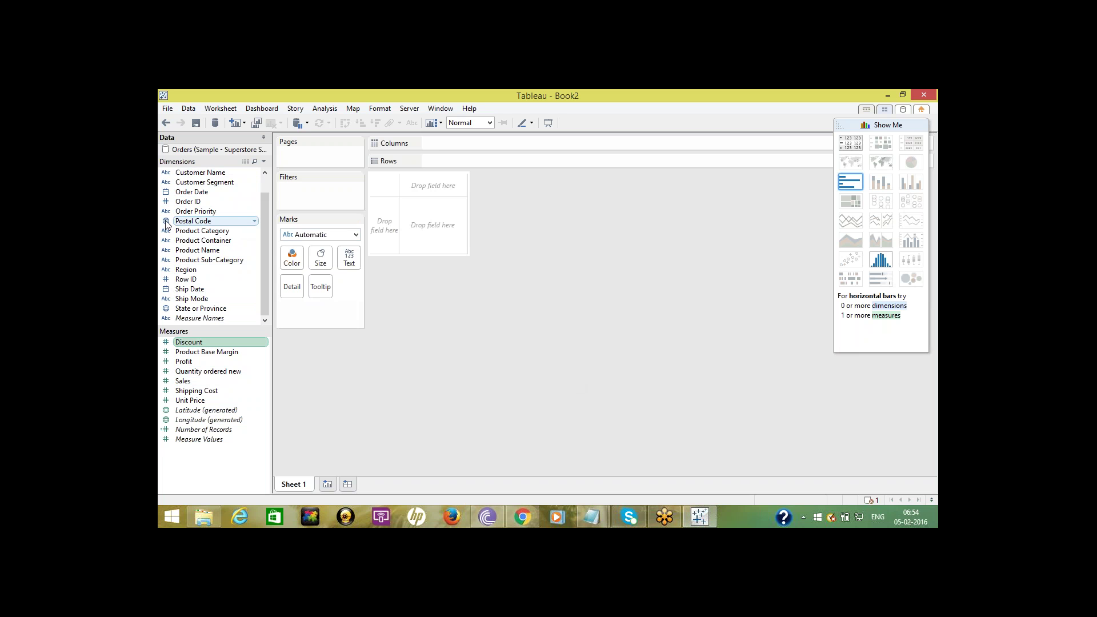
pyautogui.rightClick(189, 174)
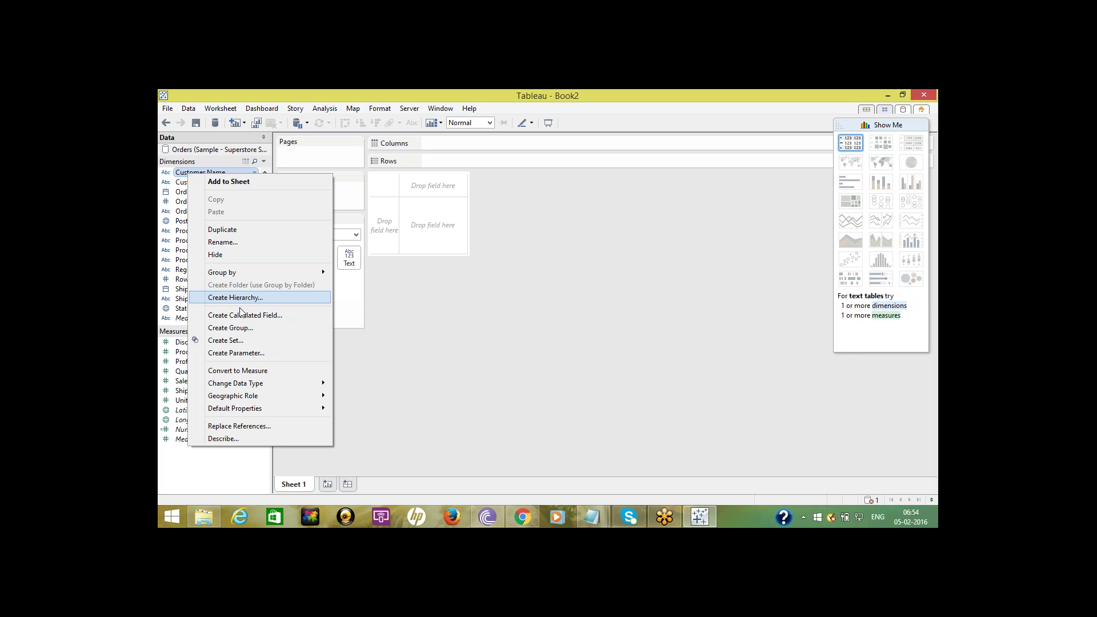
pyautogui.moveTo(258, 387)
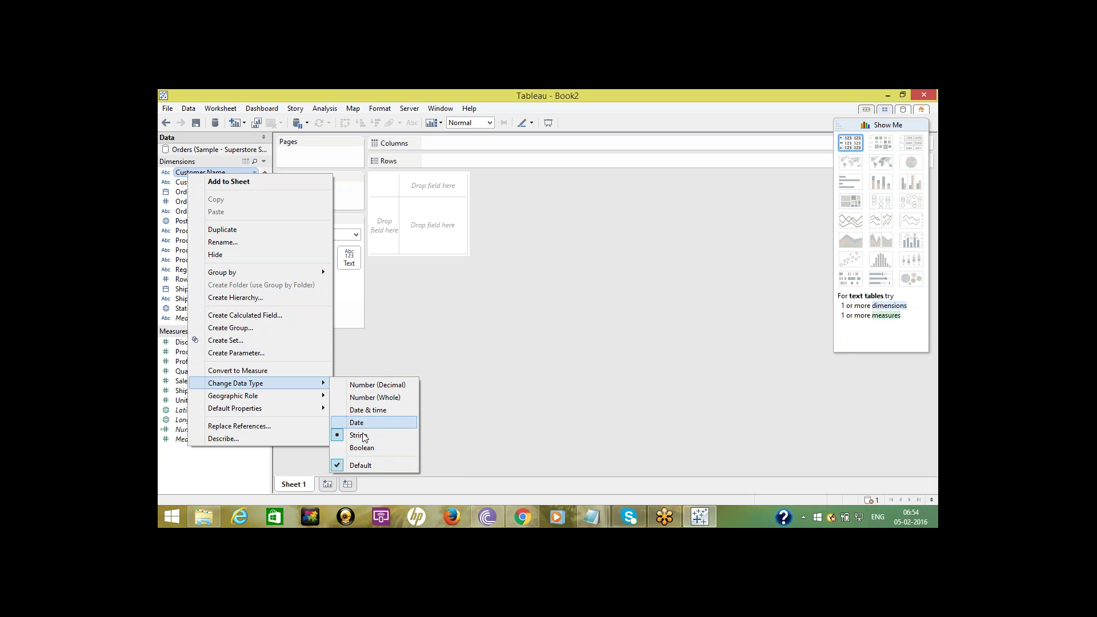
pyautogui.click(503, 309)
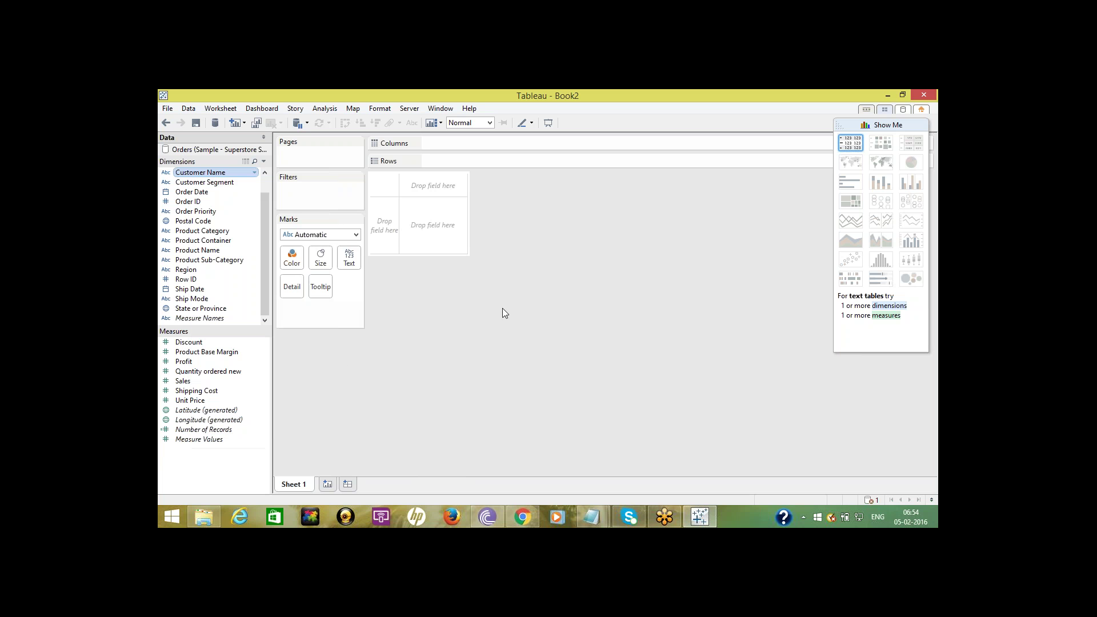
pyautogui.rightClick(199, 174)
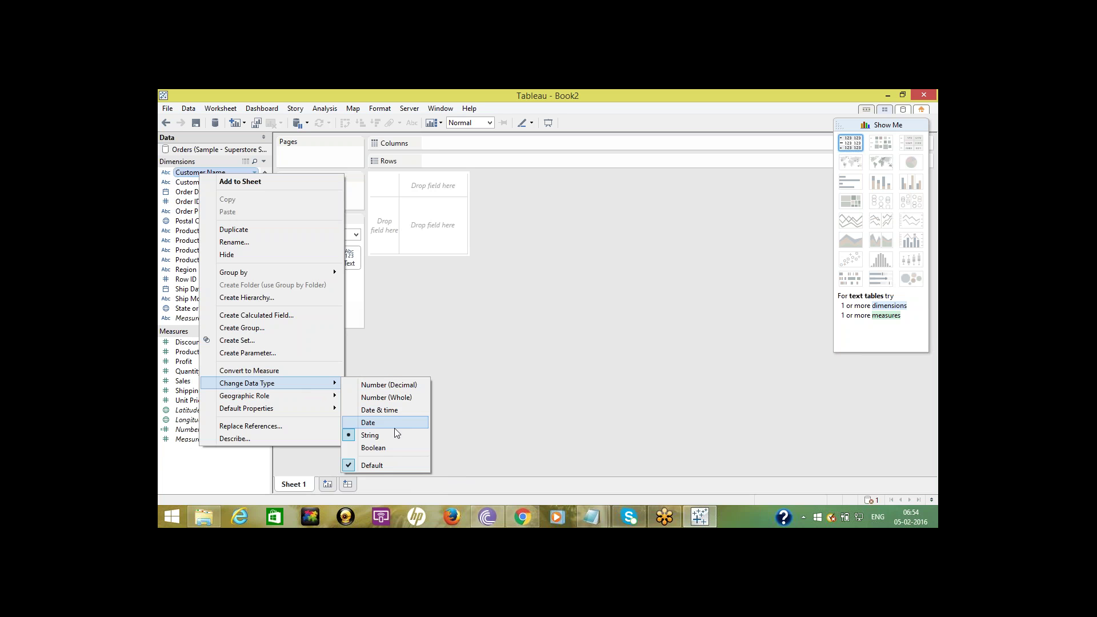
pyautogui.click(568, 351)
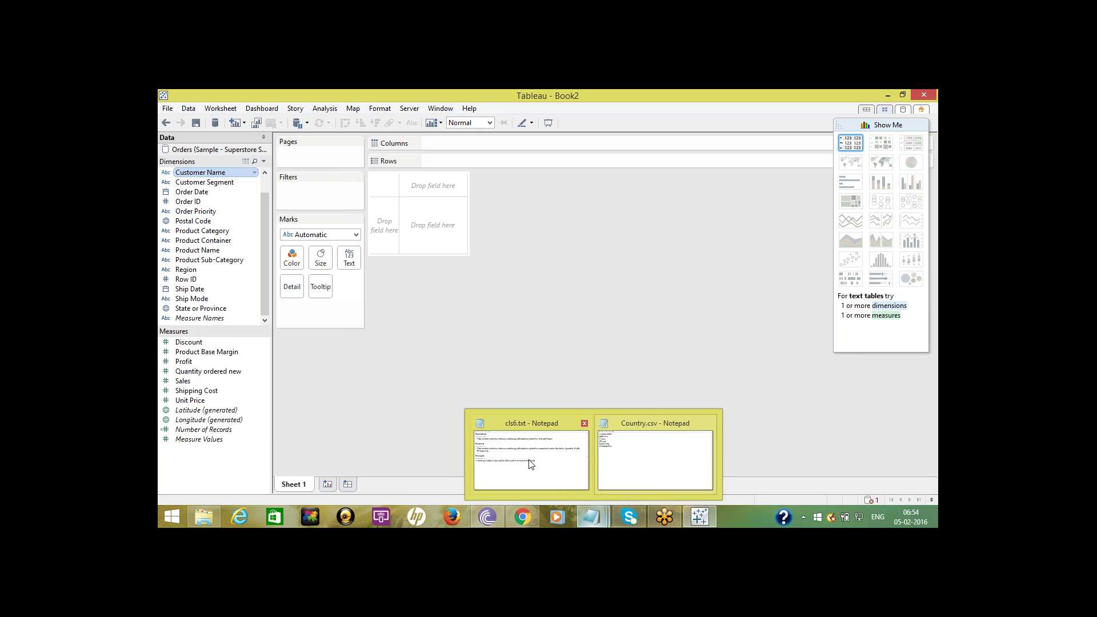
# Step: Switch to cls6.txt in Notepad and add the dash-underlined heading "Changing Data Type" below the Datatypes section
pyautogui.click(526, 460)
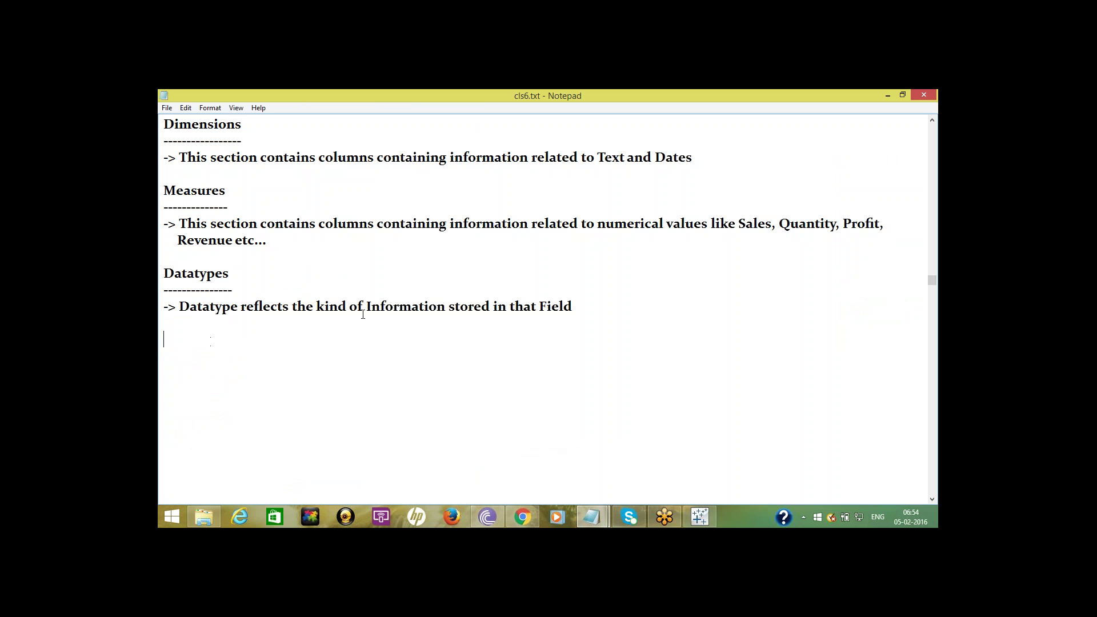
pyautogui.click(699, 517)
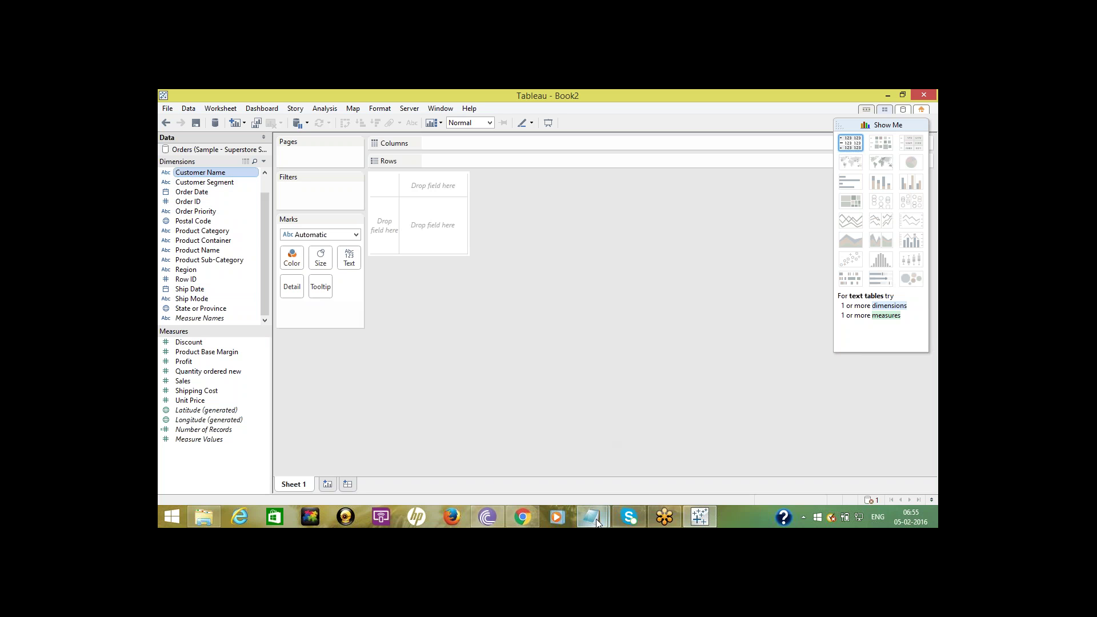
pyautogui.moveTo(599, 518)
pyautogui.click(554, 463)
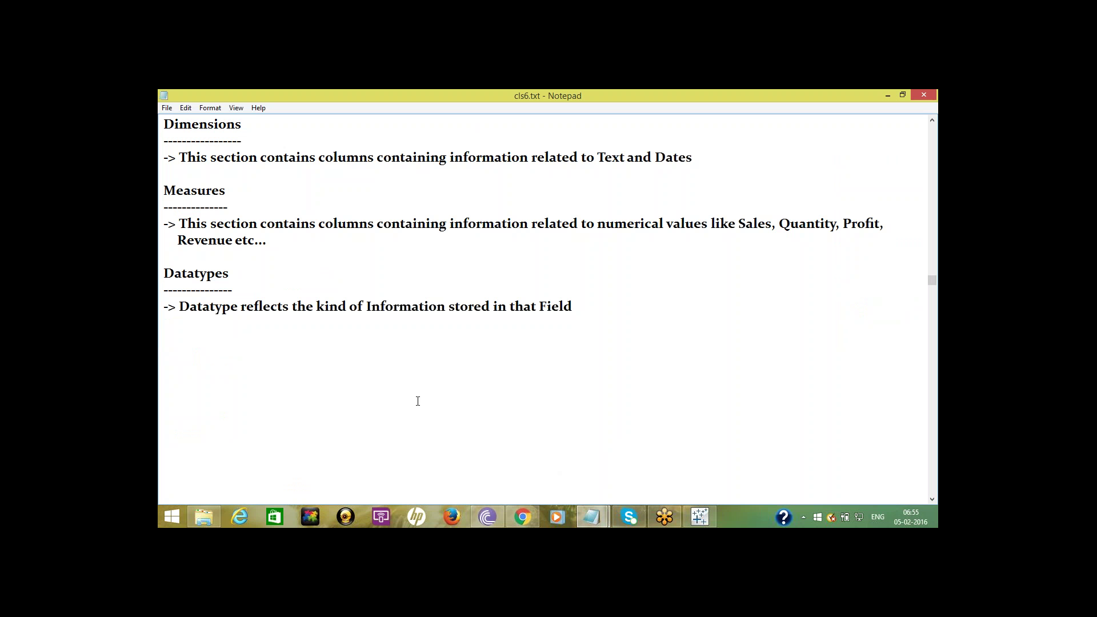
pyautogui.press('Return')
pyautogui.press('Return')
pyautogui.write('Changing Data')
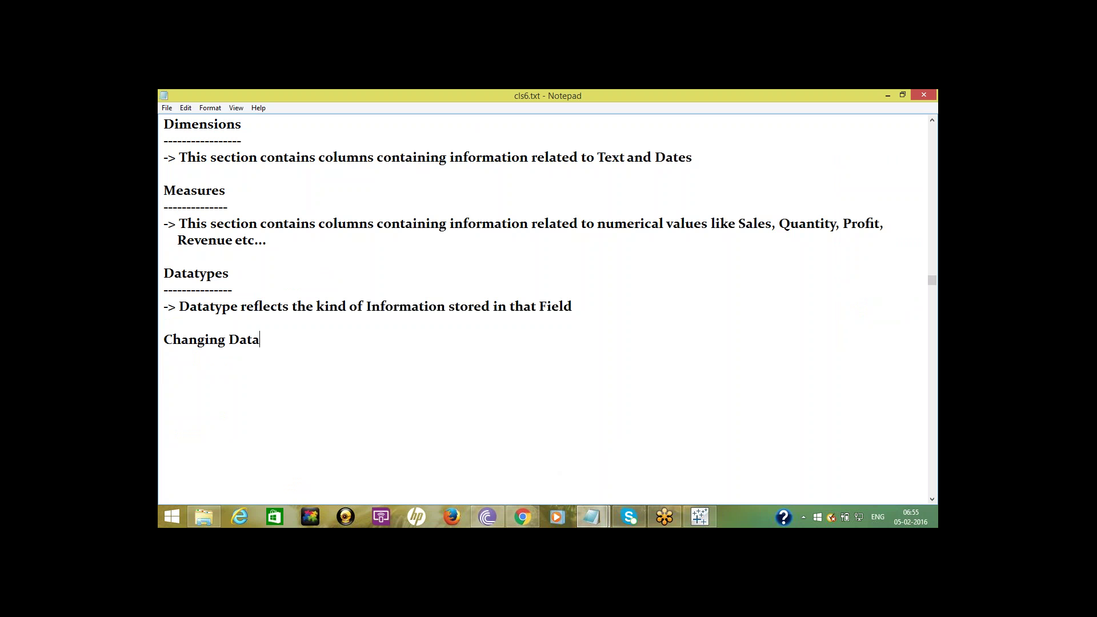
pyautogui.write(' Type')
pyautogui.press('Return')
pyautogui.write('-----------------------------')
pyautogui.press('Return')
# Step: Write the line "Right Click on Column Name -> Change Data Type -> Give new Type" under Changing Data Type
pyautogui.write('Right Click ')
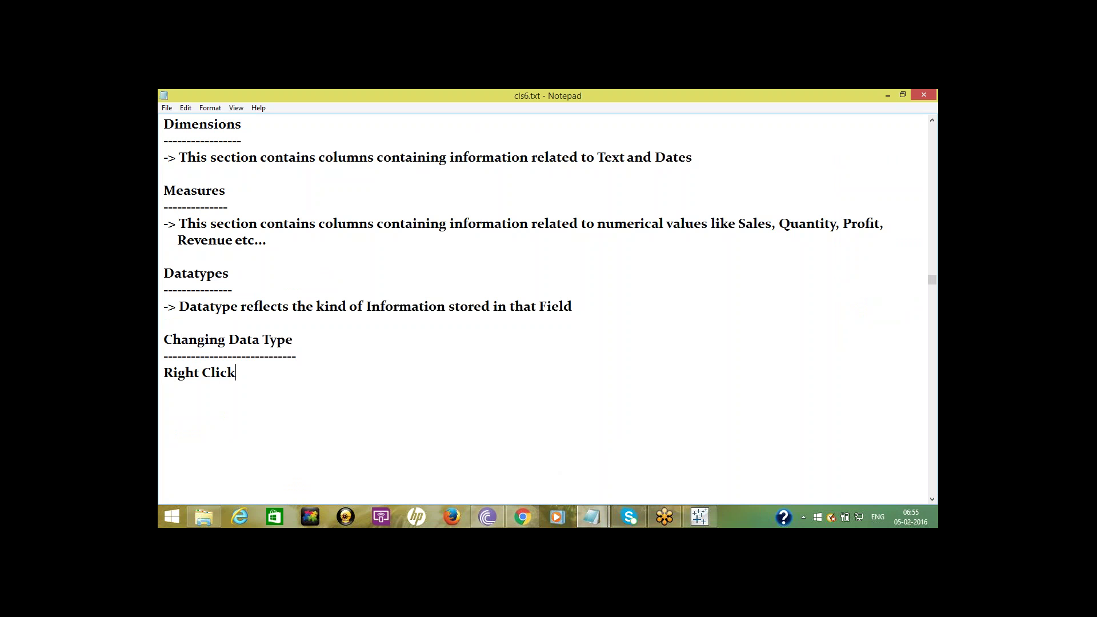
pyautogui.write('on Column Name ')
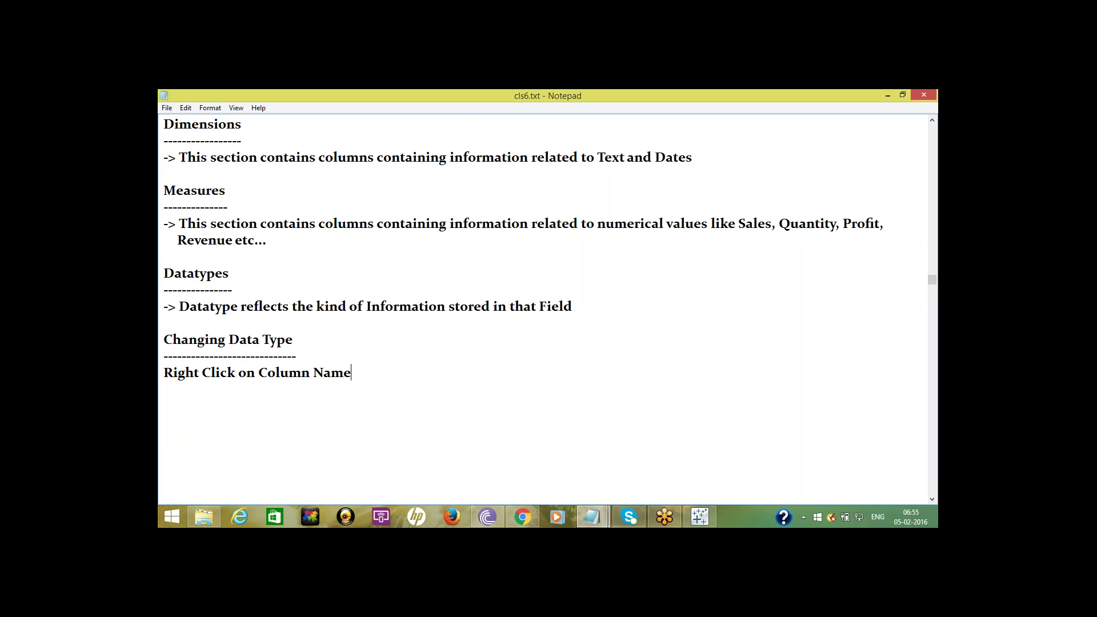
pyautogui.write('-> Changn')
pyautogui.press('BackSpace')
pyautogui.write('e Data Type')
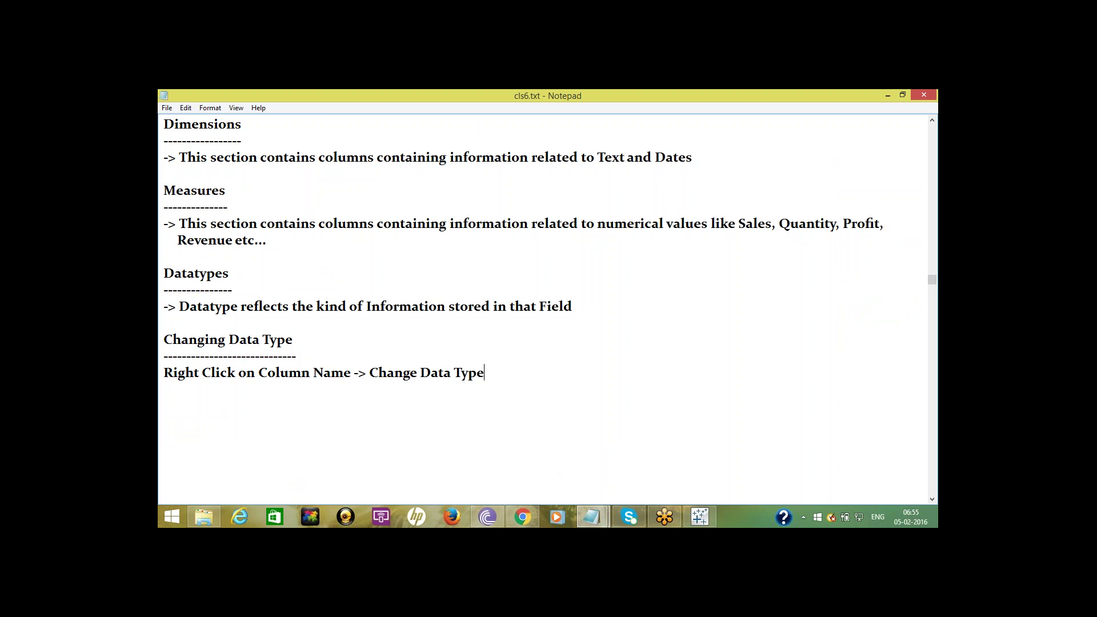
pyautogui.write(' -> Give new Type')
# Step: Insert a block of about 20 blank lines below the Changing Data Type note
pyautogui.press('Return')
pyautogui.press('Return')
pyautogui.press('Return')
pyautogui.press('Return')
pyautogui.press('Return')
pyautogui.press('Return')
pyautogui.press('Return')
pyautogui.press('Return')
pyautogui.press('Return')
pyautogui.press('Return')
pyautogui.press('Return')
pyautogui.press('Return')
pyautogui.press('Return')
pyautogui.press('Return')
pyautogui.press('Return')
pyautogui.press('Return')
pyautogui.press('Return')
pyautogui.press('Return')
pyautogui.press('Return')
pyautogui.press('Return')
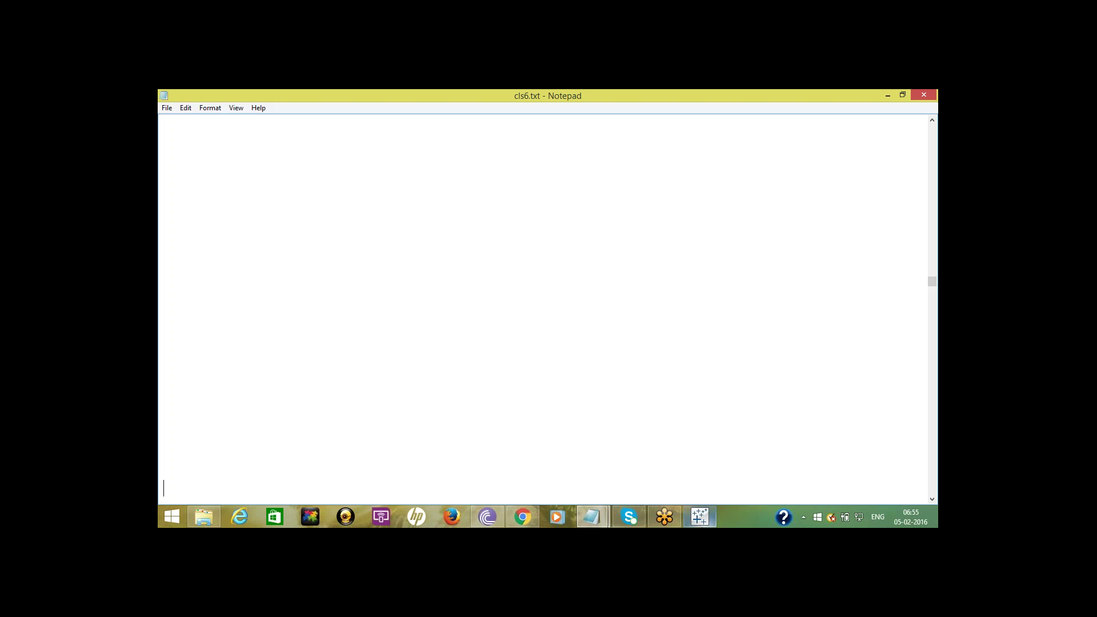
# Step: Switch to Tableau and chart Sales by Product Category, with Product Category on Columns and Sales on Rows
pyautogui.click(698, 517)
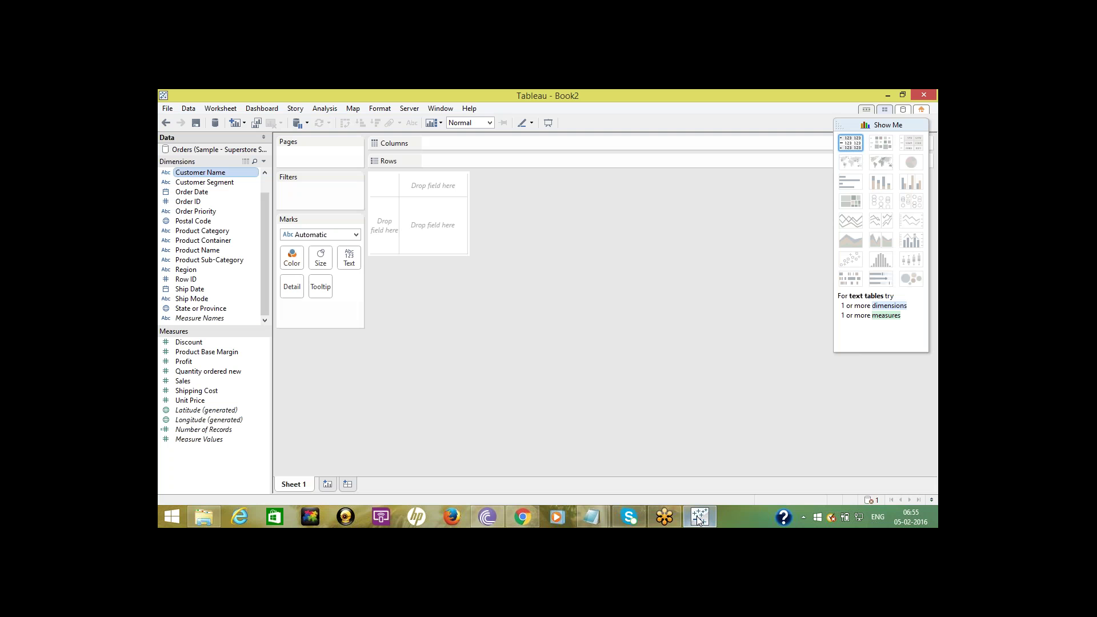
pyautogui.click(266, 180)
pyautogui.moveTo(265, 187); pyautogui.dragTo(265, 266)
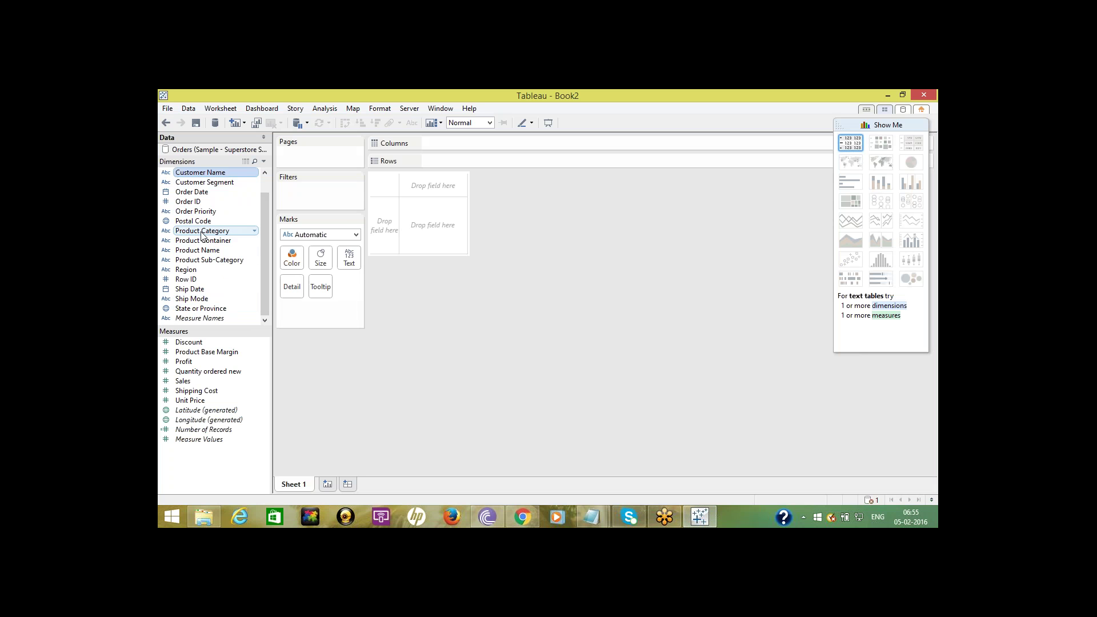
pyautogui.moveTo(202, 231); pyautogui.dragTo(425, 142)
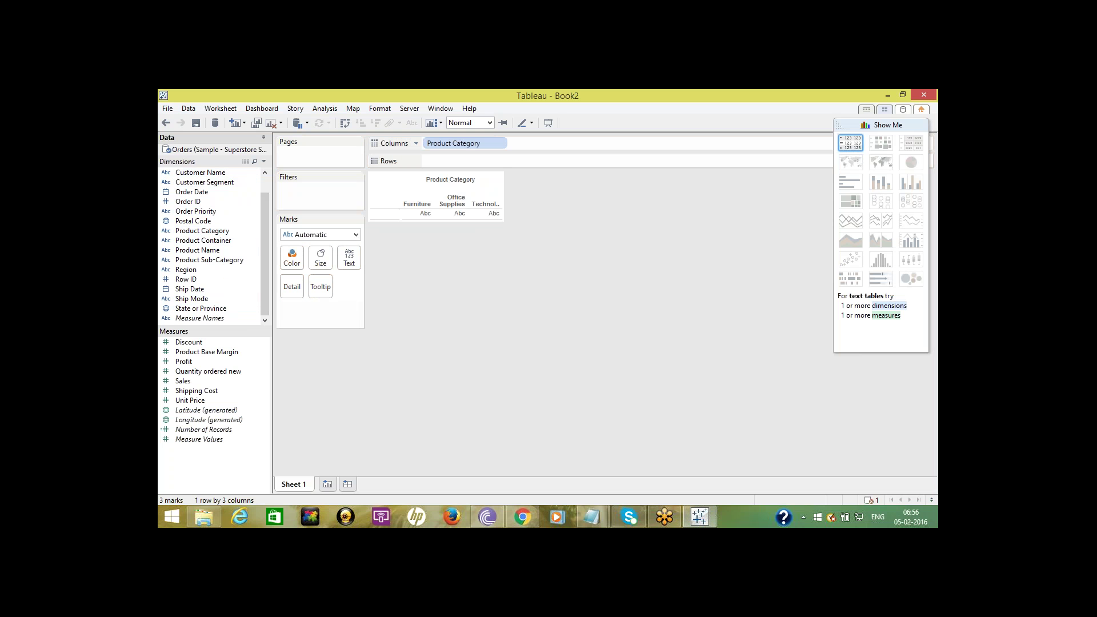
pyautogui.click(181, 383)
pyautogui.moveTo(180, 386)
pyautogui.mouseDown()
pyautogui.moveTo(387, 177)
pyautogui.moveTo(452, 162)
pyautogui.mouseUp()
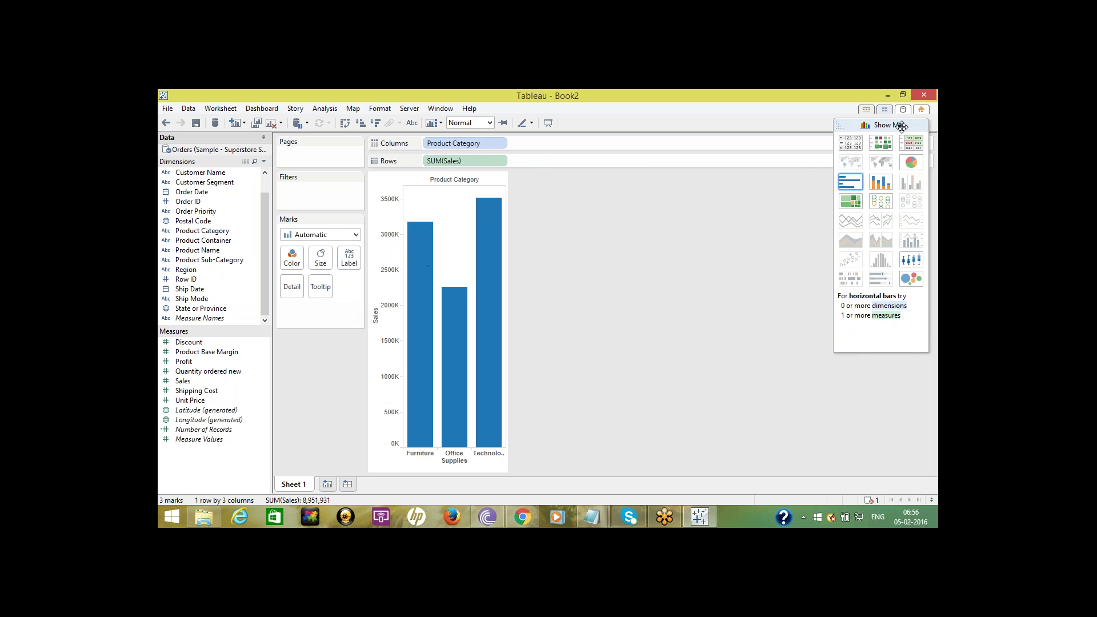
# Step: Move Show Me slightly inward and convert the Sales chart to a text table, then to a heat map
pyautogui.moveTo(902, 125); pyautogui.dragTo(873, 129)
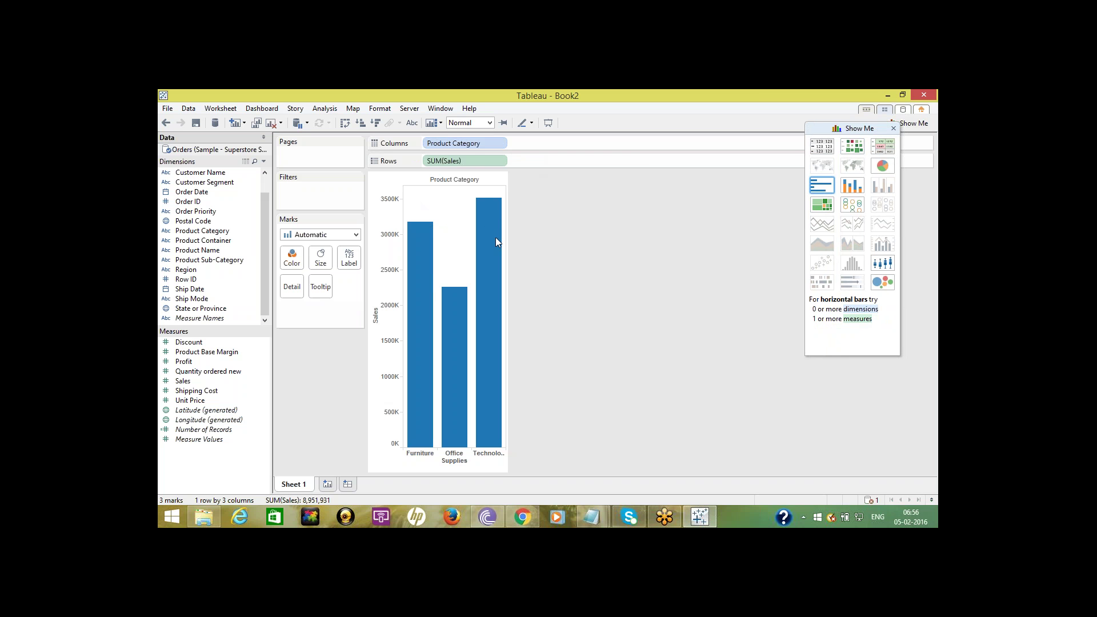
pyautogui.moveTo(495, 240)
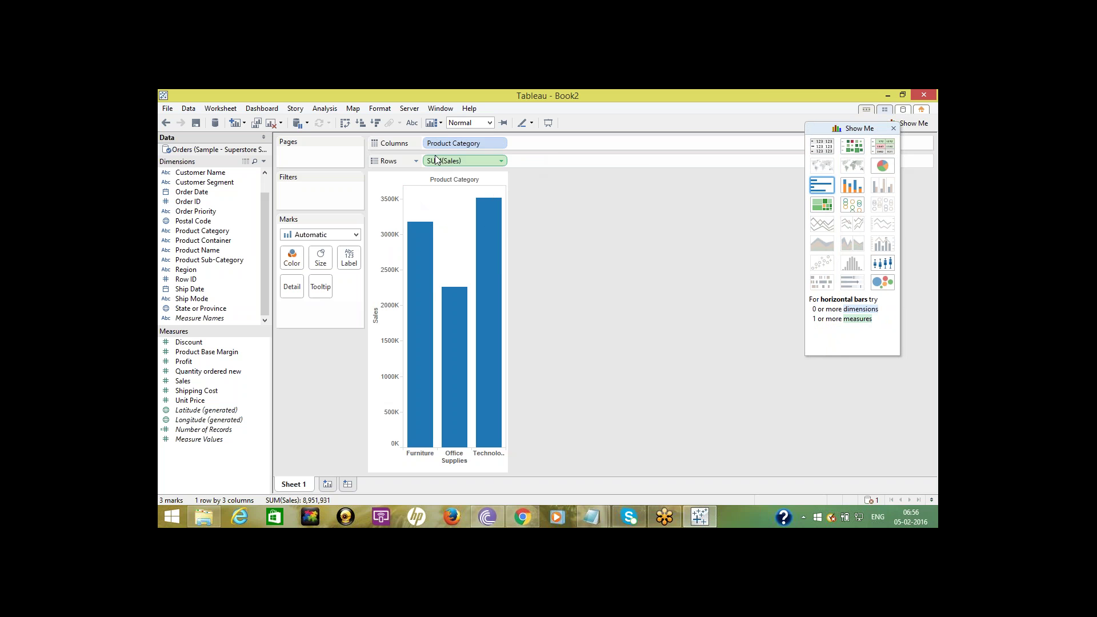
pyautogui.click(823, 148)
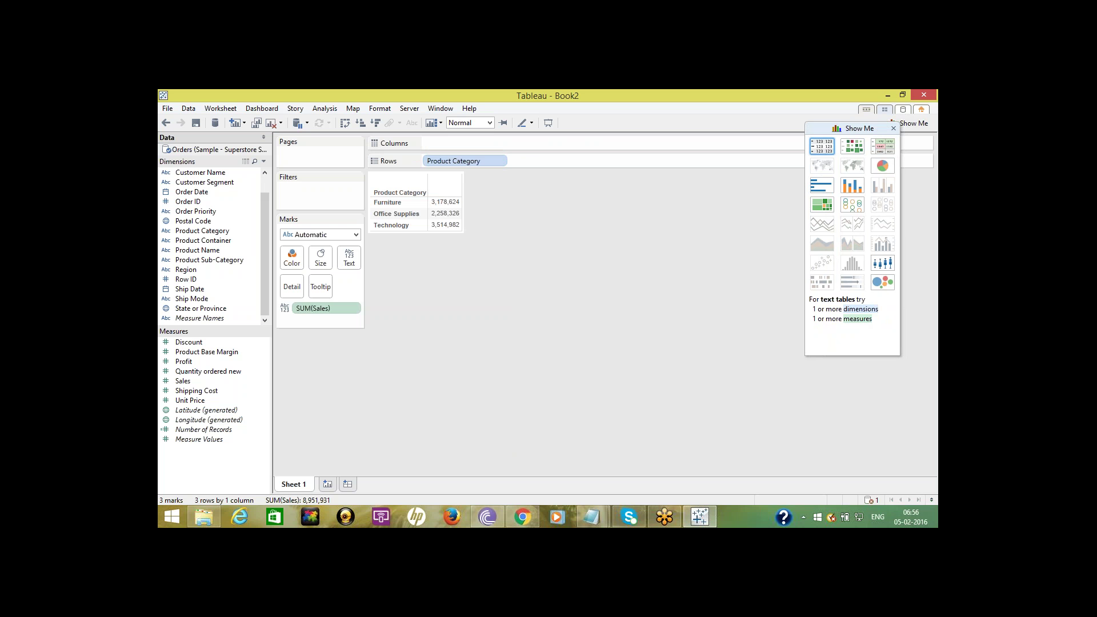
pyautogui.click(855, 148)
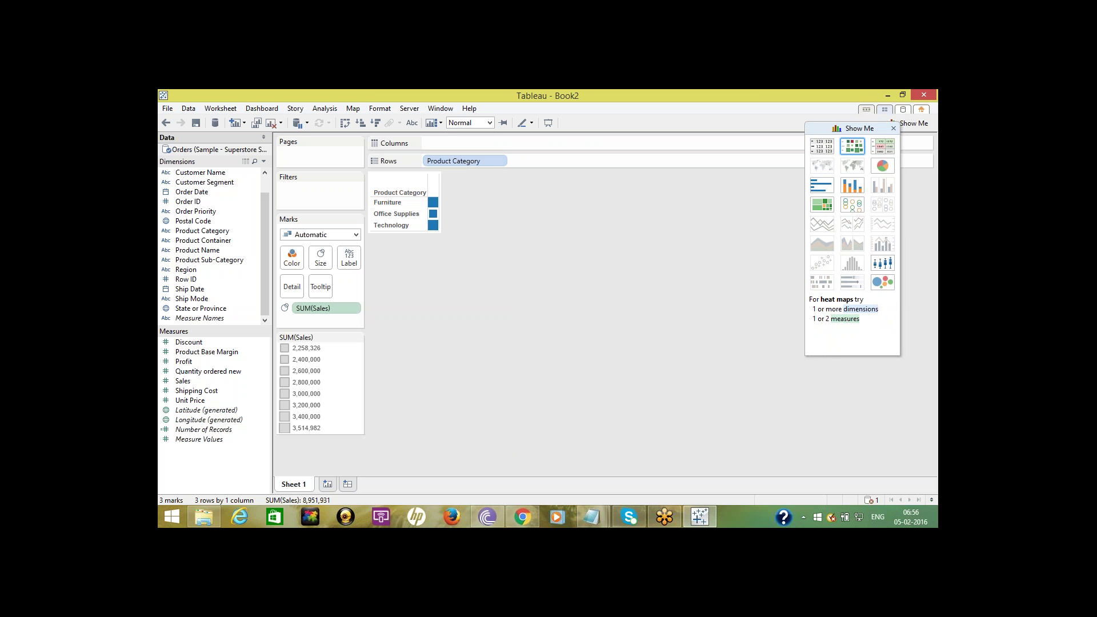
# Step: Show Sales by Product Category successively as highlight table, pie chart, horizontal bars, stacked bars, treemap, circle views and packed bubbles
pyautogui.click(888, 148)
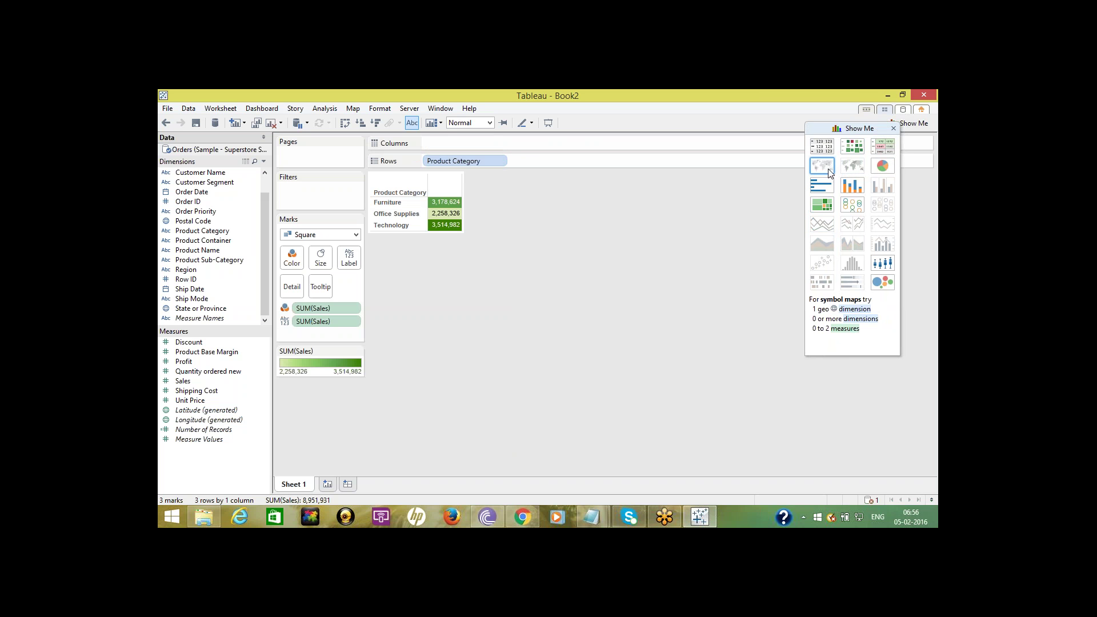
pyautogui.click(882, 167)
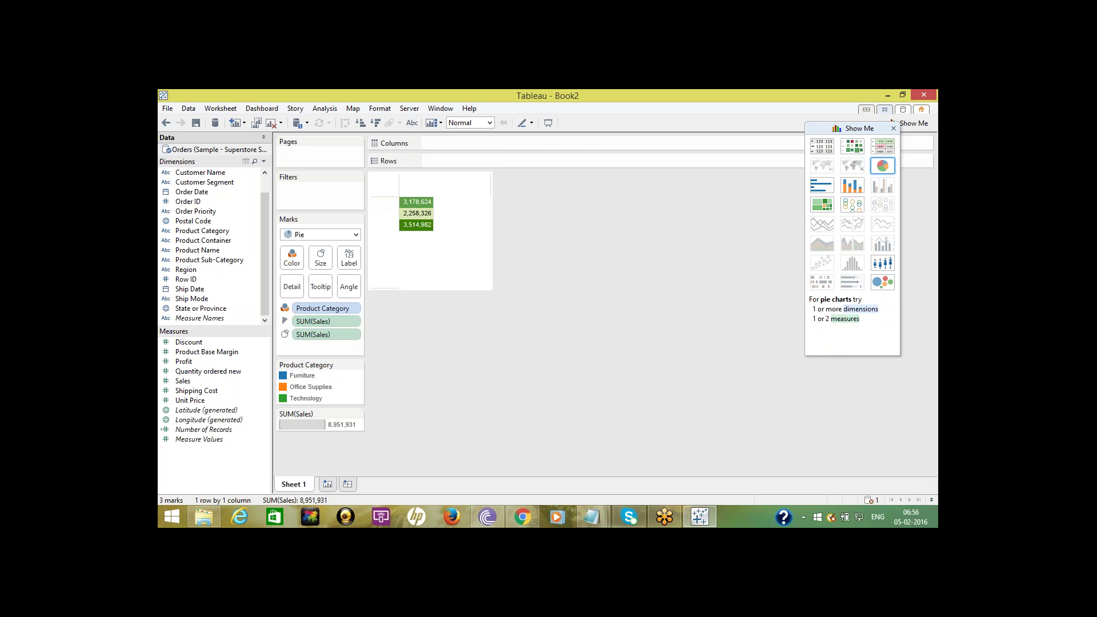
pyautogui.click(818, 186)
pyautogui.click(852, 186)
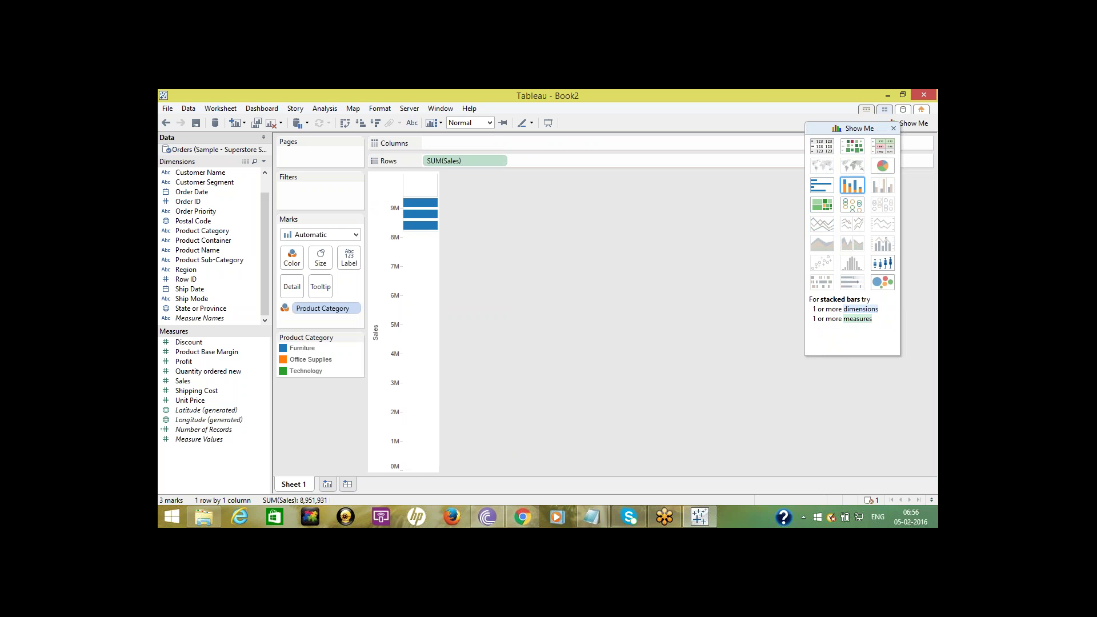
pyautogui.click(824, 206)
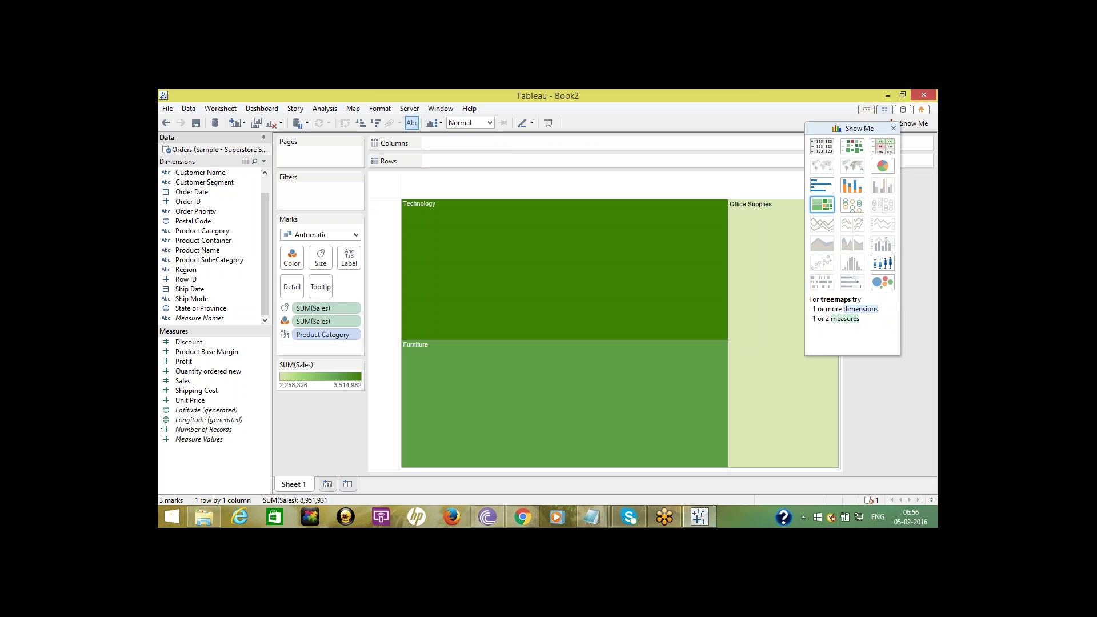
pyautogui.click(852, 205)
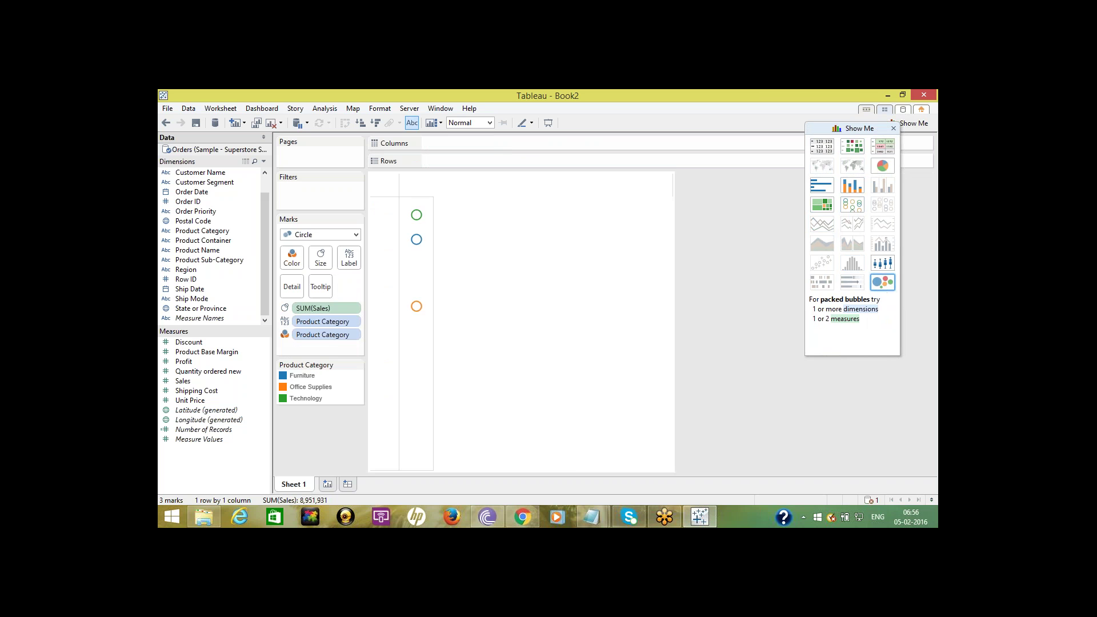
pyautogui.click(883, 282)
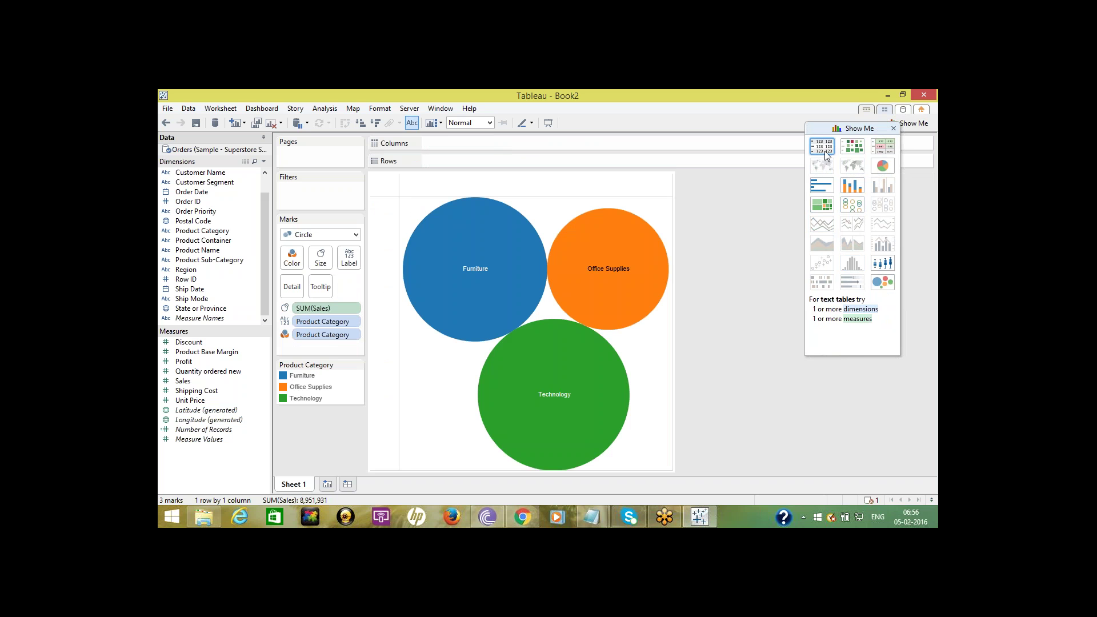
# Step: Convert the packed bubbles view of Sales by Product Category to a horizontal bar chart
pyautogui.click(824, 186)
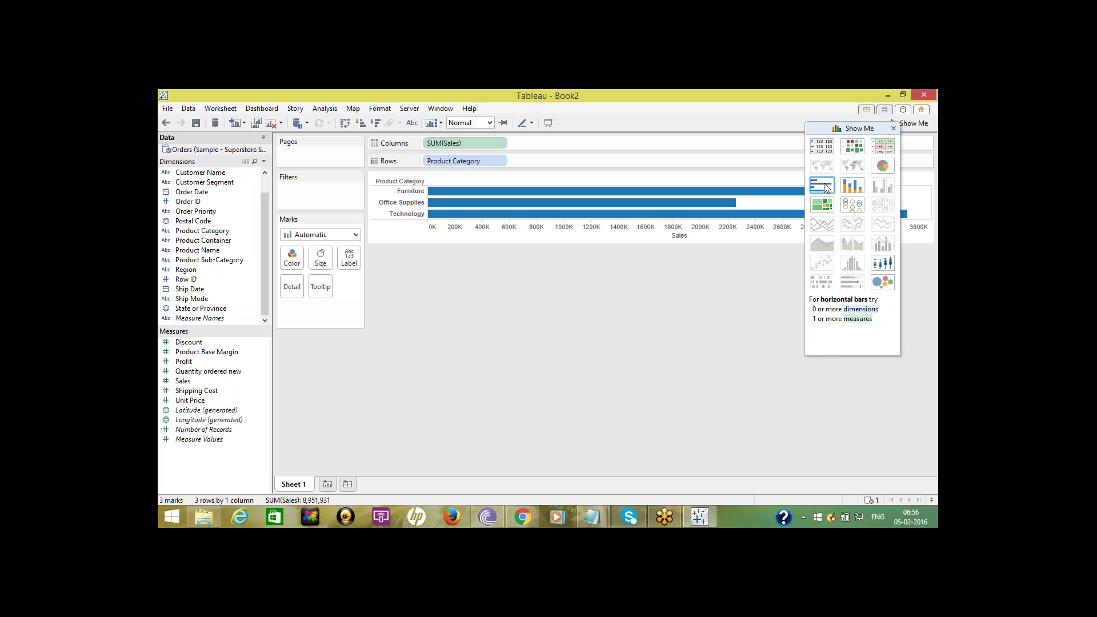
pyautogui.press('super+c')
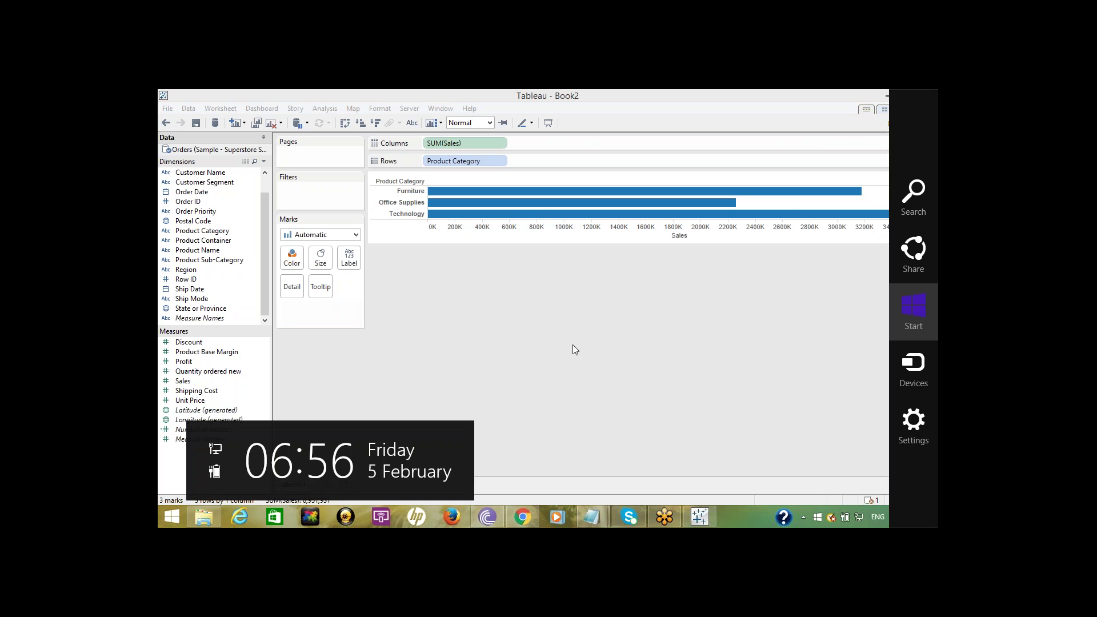
pyautogui.click(573, 345)
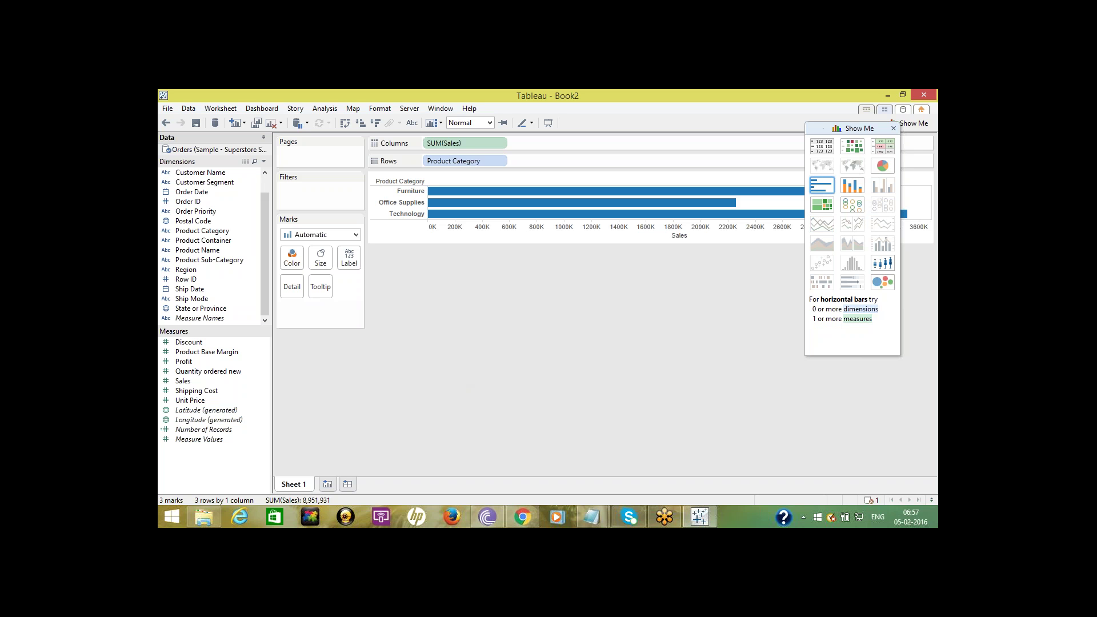
# Step: Switch to the cls6.txt notes in Notepad at the blank area below the existing text
pyautogui.moveTo(592, 521)
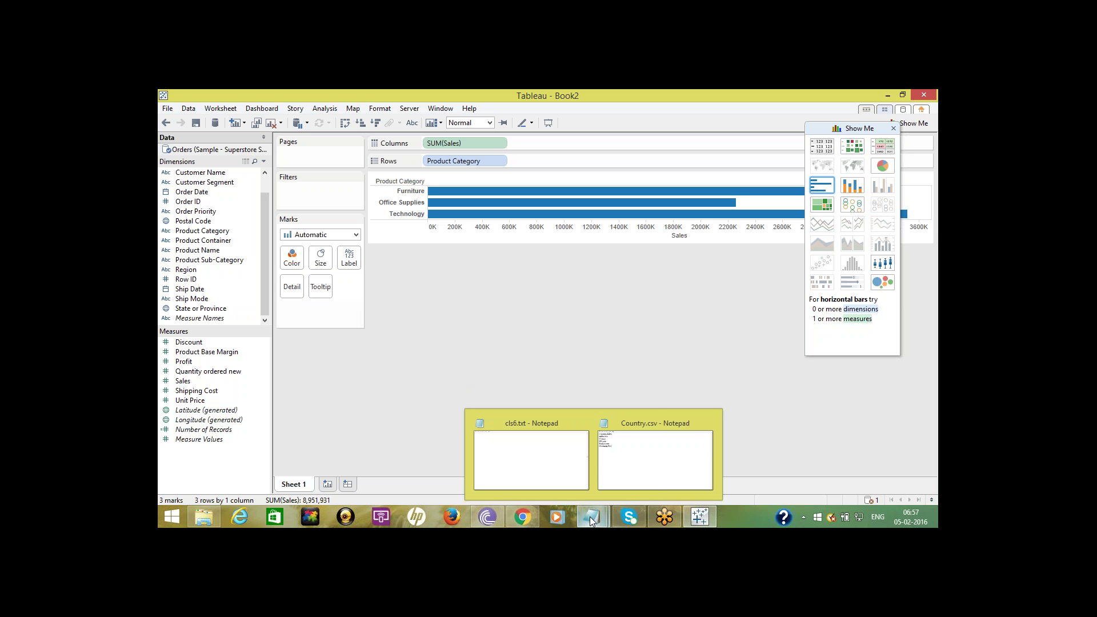
pyautogui.click(530, 456)
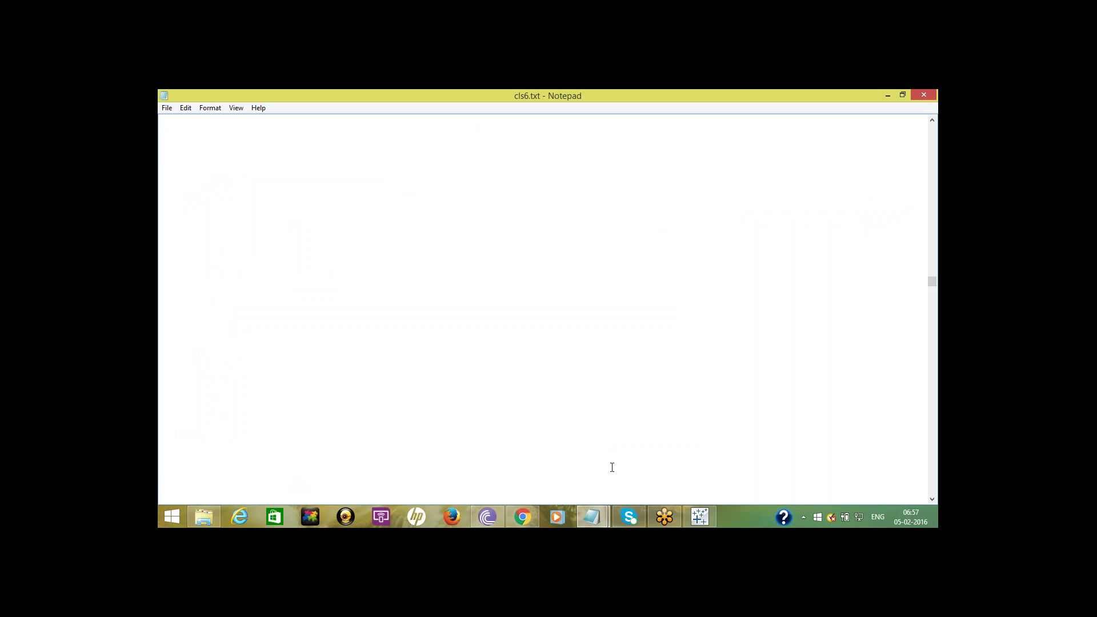
pyautogui.moveTo(706, 516)
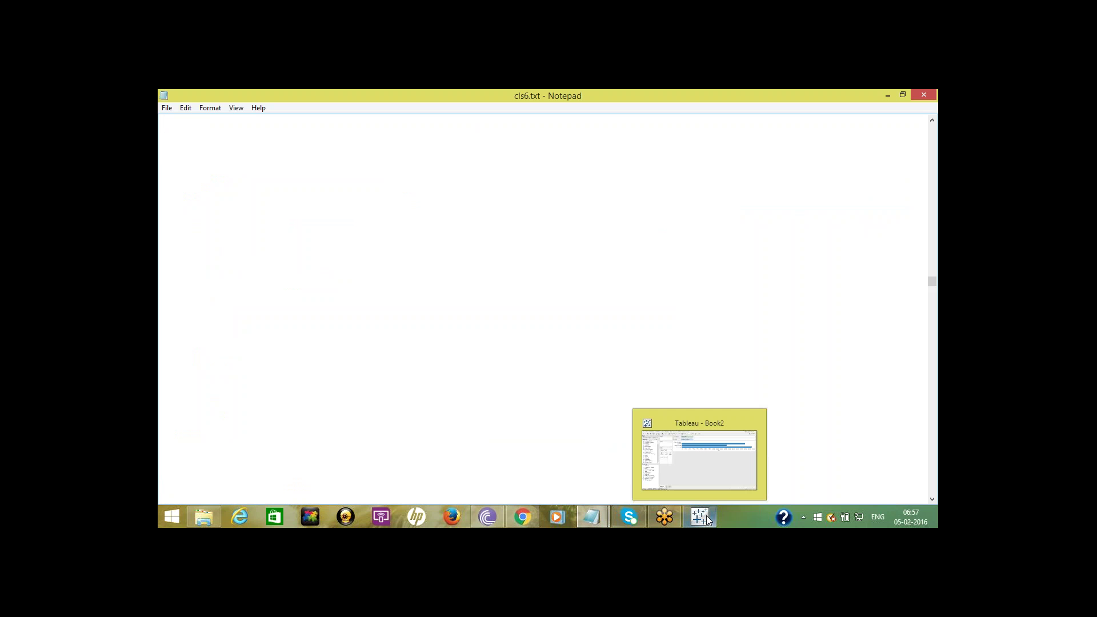
pyautogui.click(927, 301)
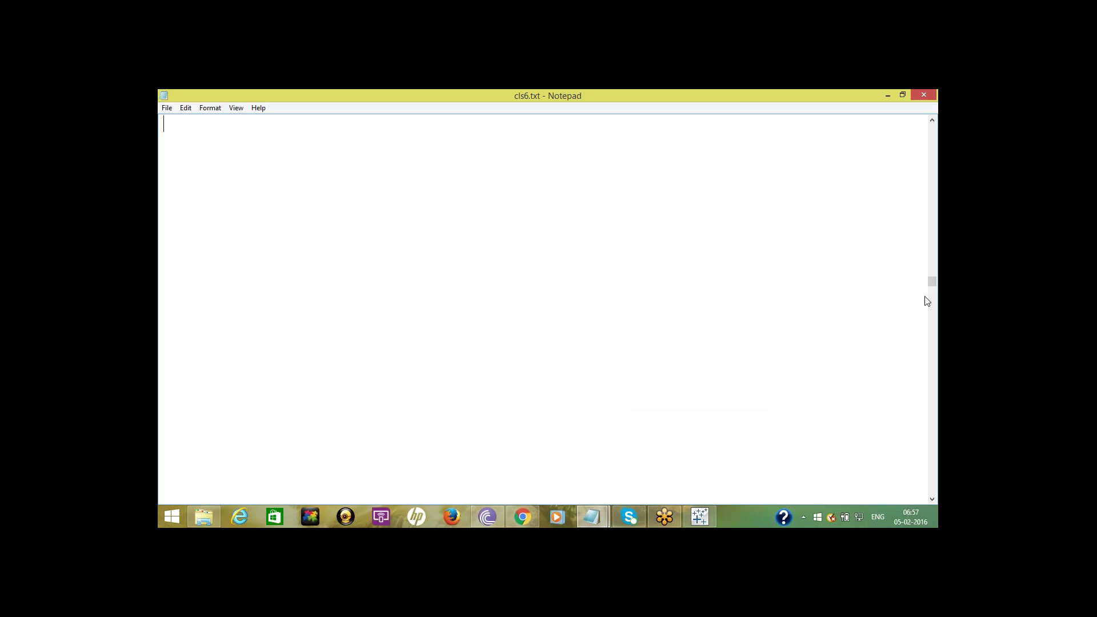